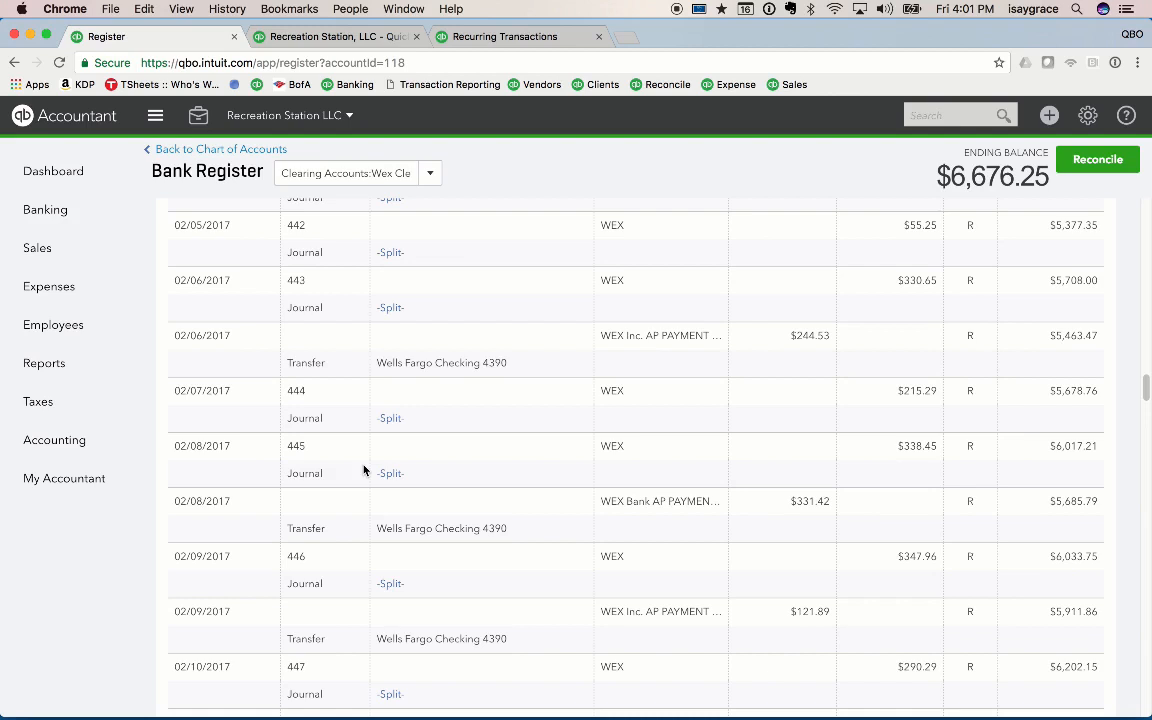
# Look at the WEX April copy report in Preview and return to the Wex Clearing bank register in Chrome
pyautogui.press('super+Tab')
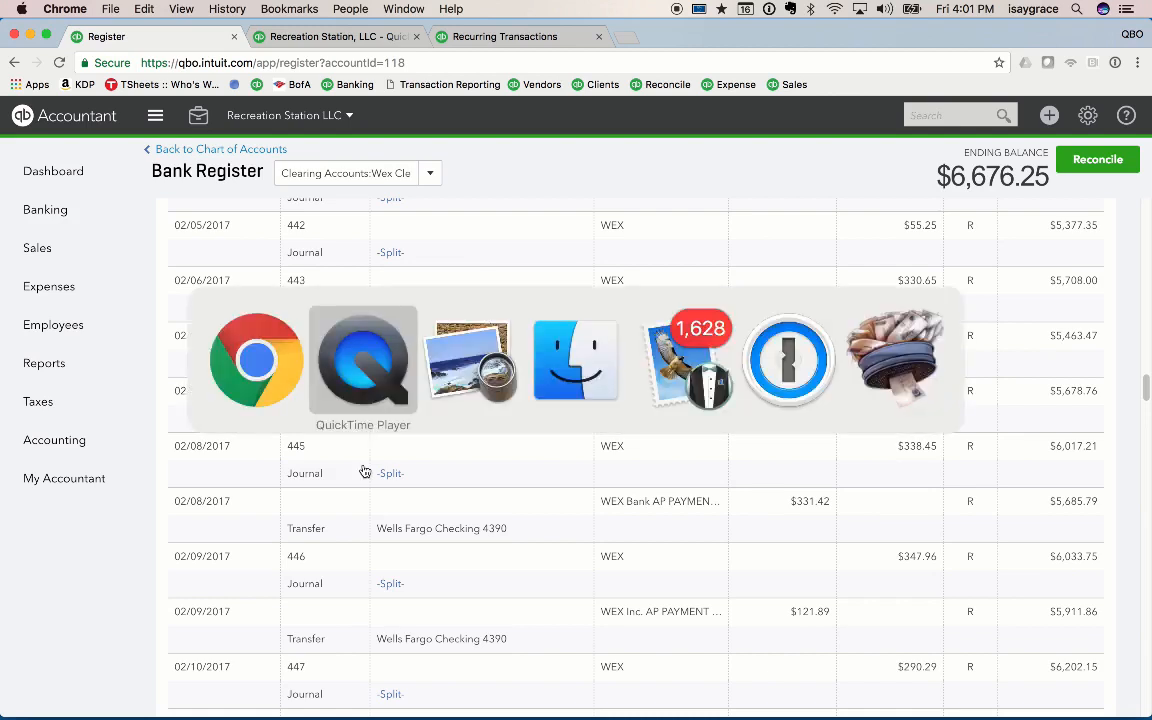
pyautogui.press('super+Tab')
pyautogui.press('super+Tab')
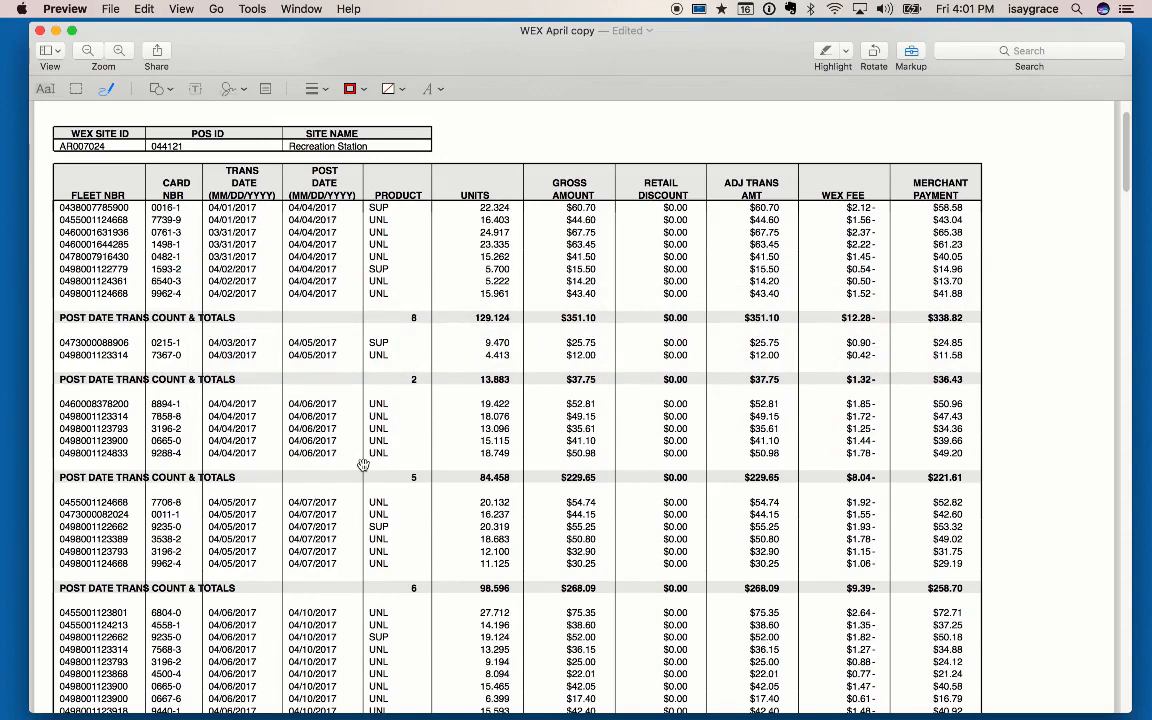
pyautogui.press('super+Tab')
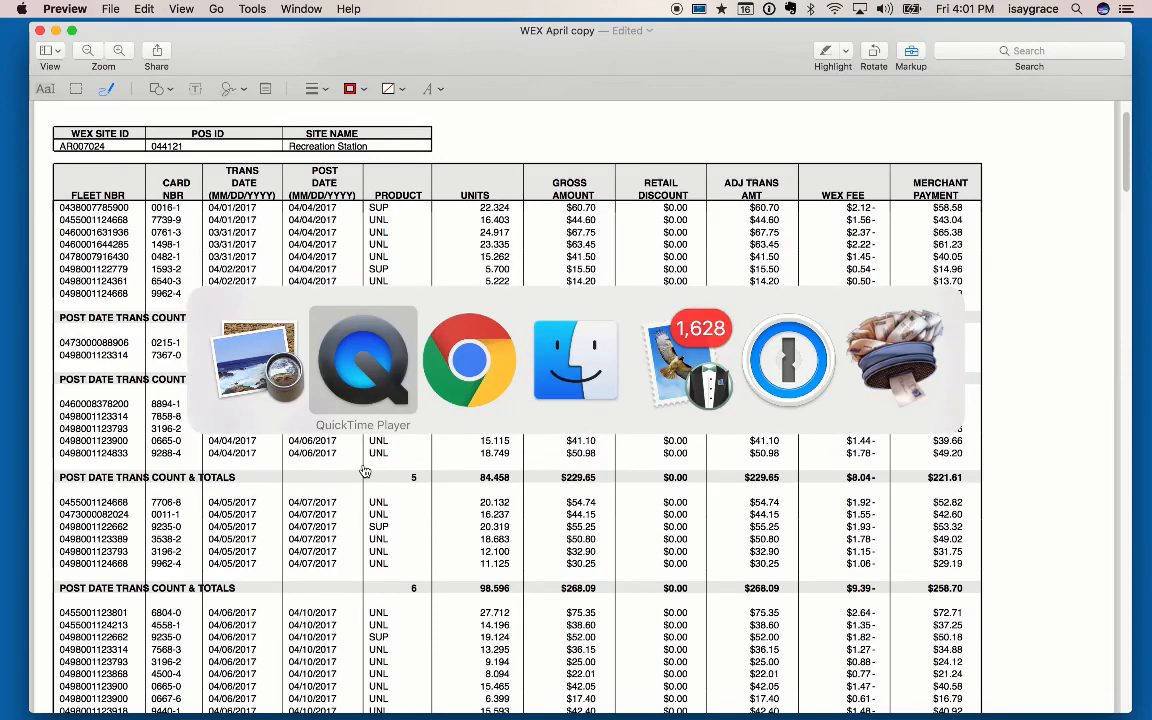
pyautogui.press('super+Tab')
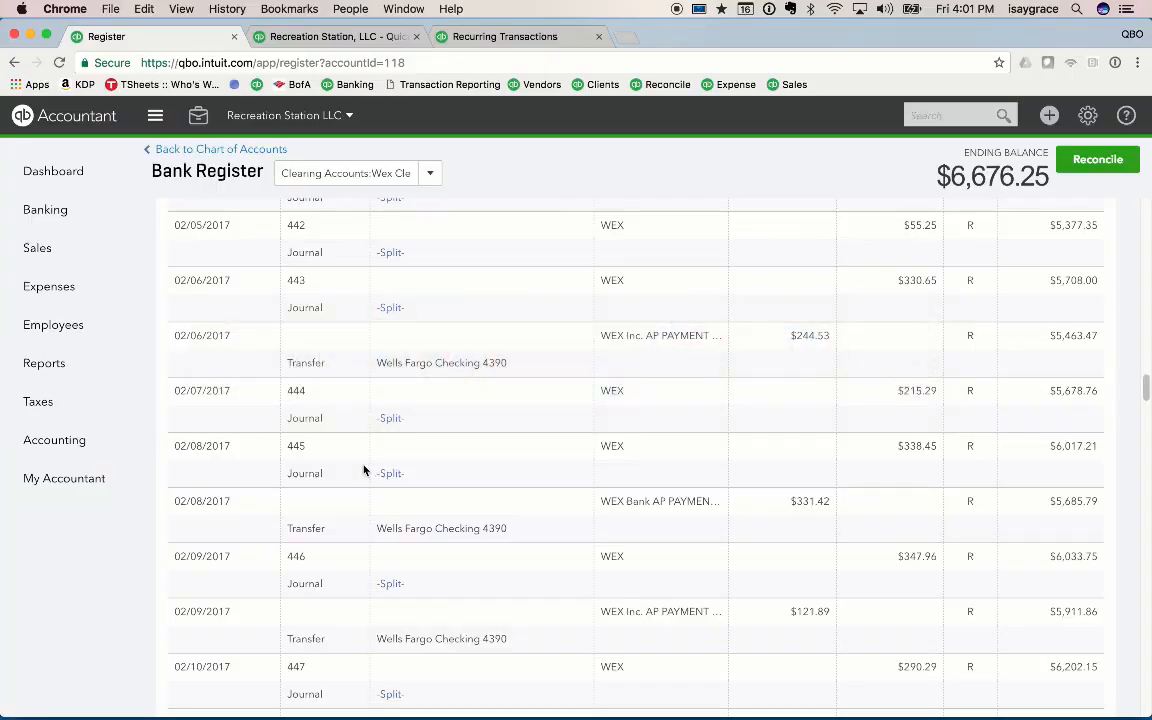
# Open journal entry 444 from the register, review its WEX clearing line, and close it without saving
pyautogui.click(463, 412)
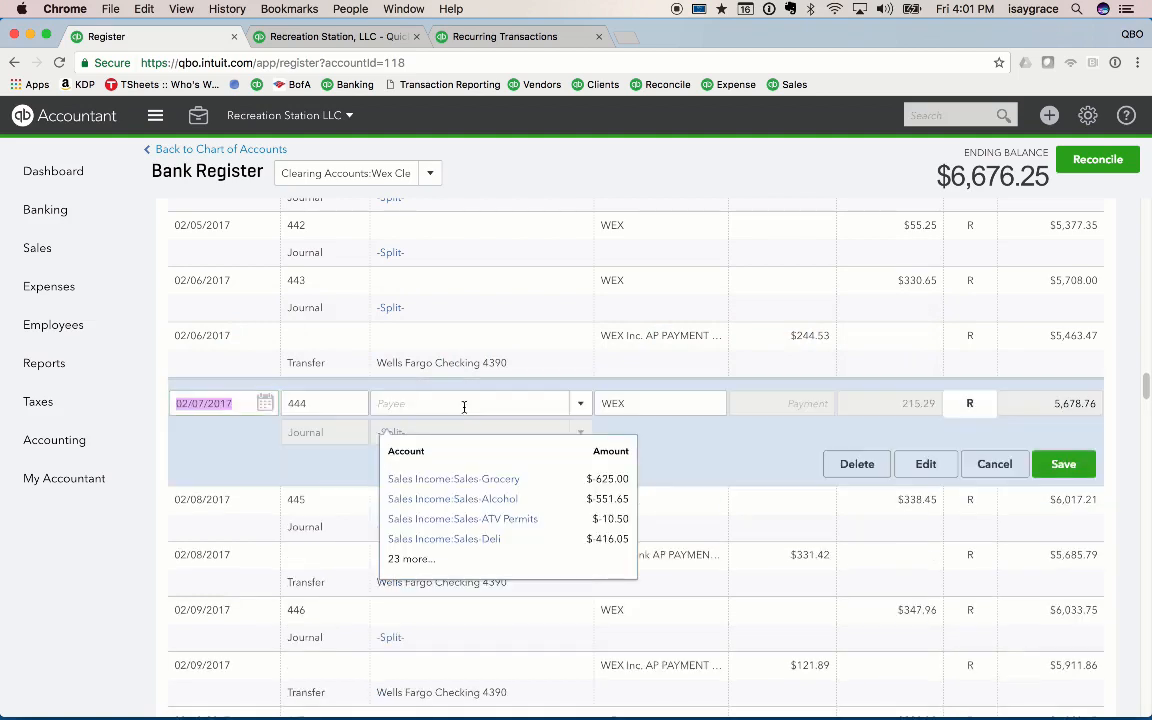
pyautogui.click(937, 465)
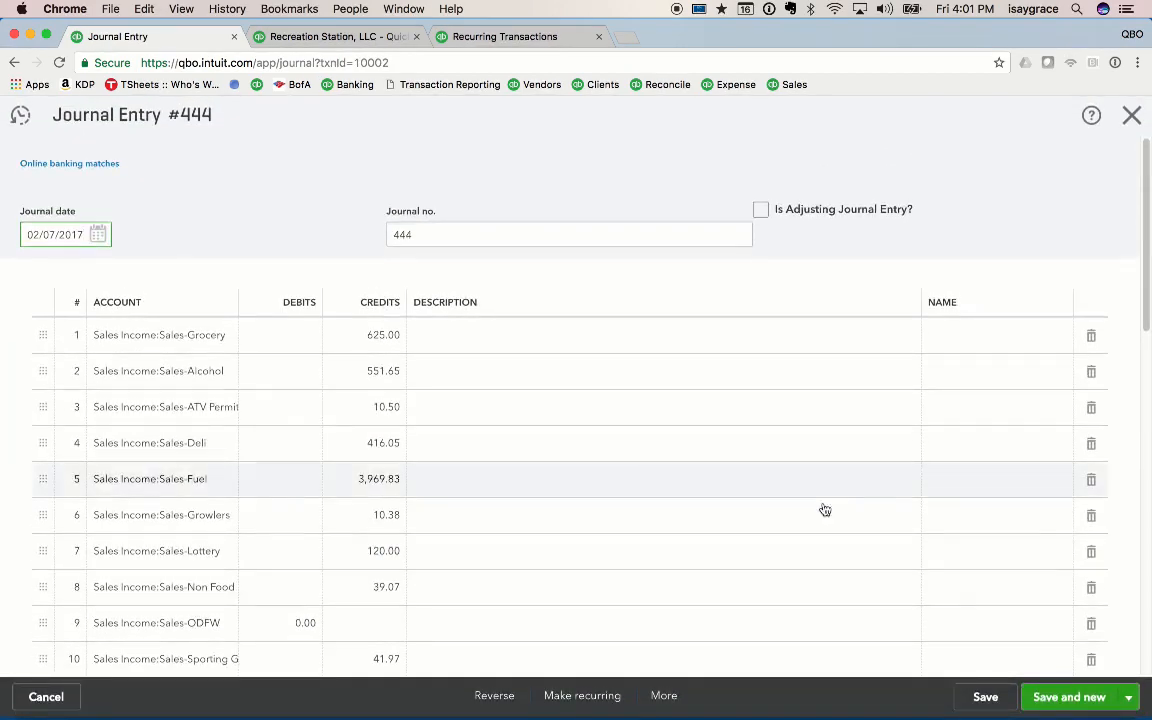
pyautogui.scroll(-3, 750, 558)
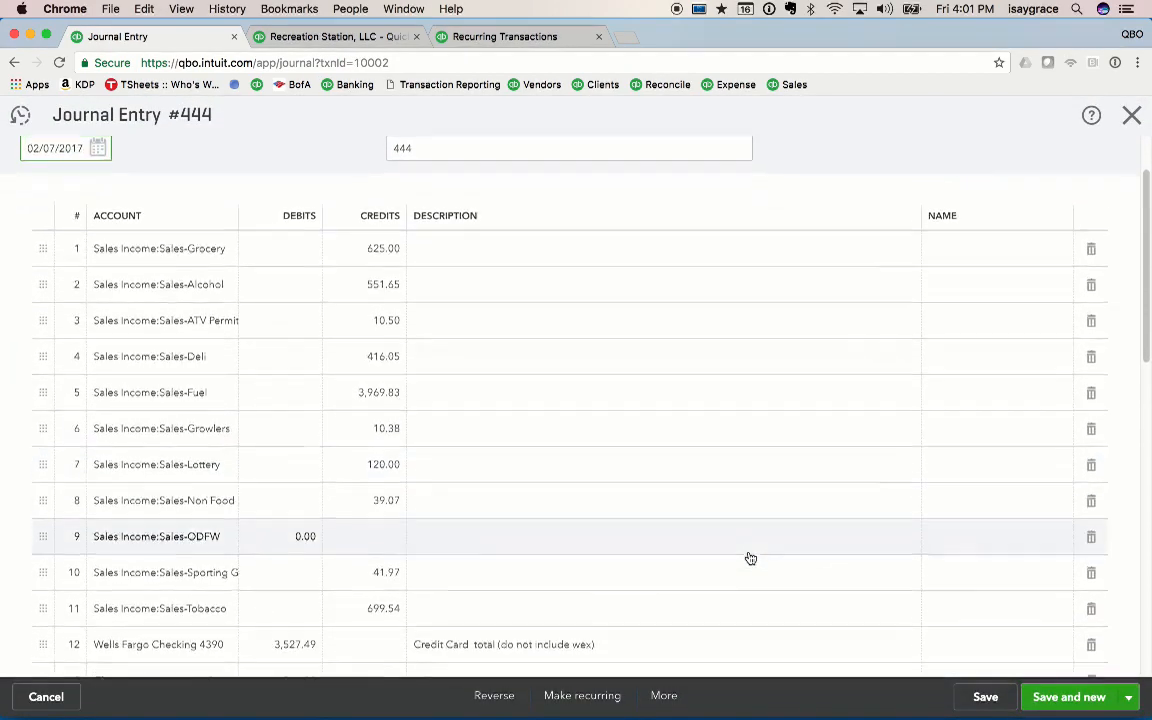
pyautogui.scroll(-5, 747, 558)
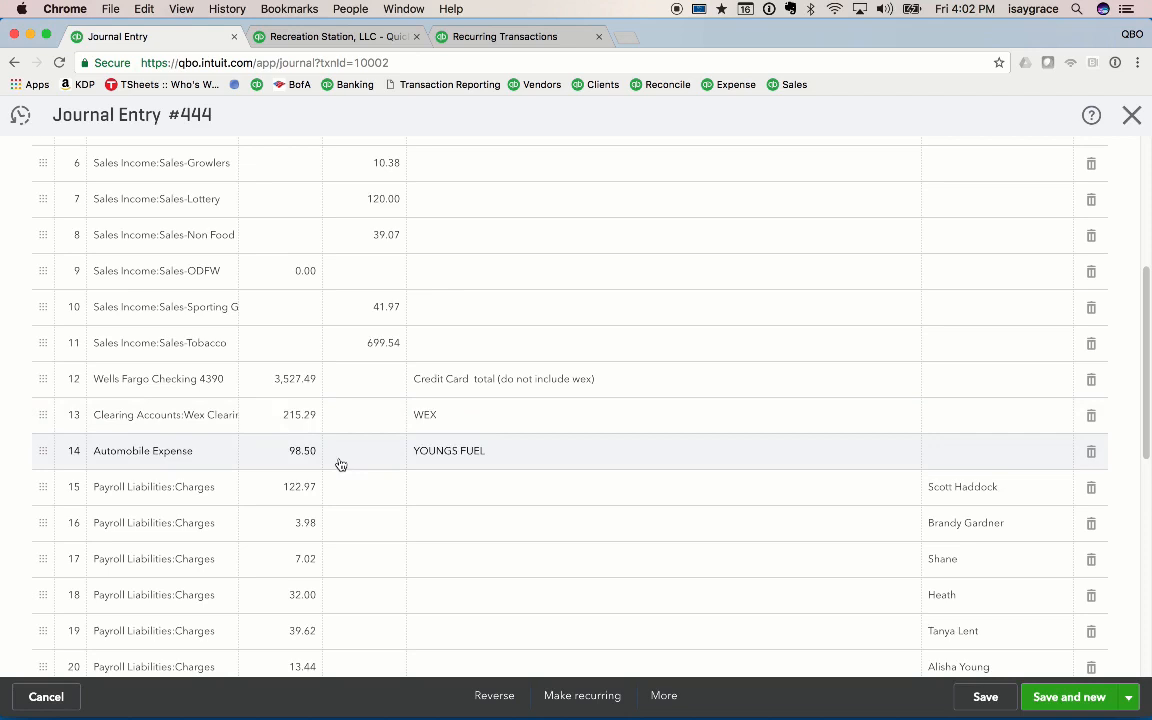
pyautogui.click(55, 698)
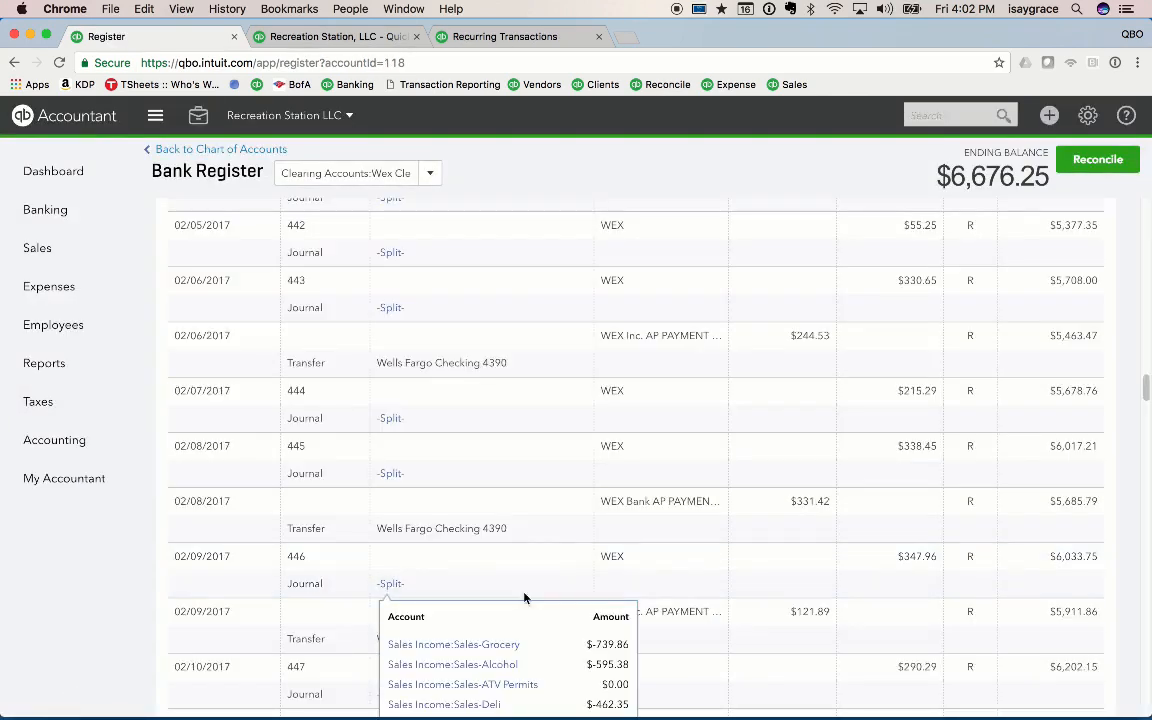
# Open the 02/08/2017 transfer to Wells Fargo Checking, review its details, and close it without saving
pyautogui.click(522, 525)
pyautogui.click(922, 575)
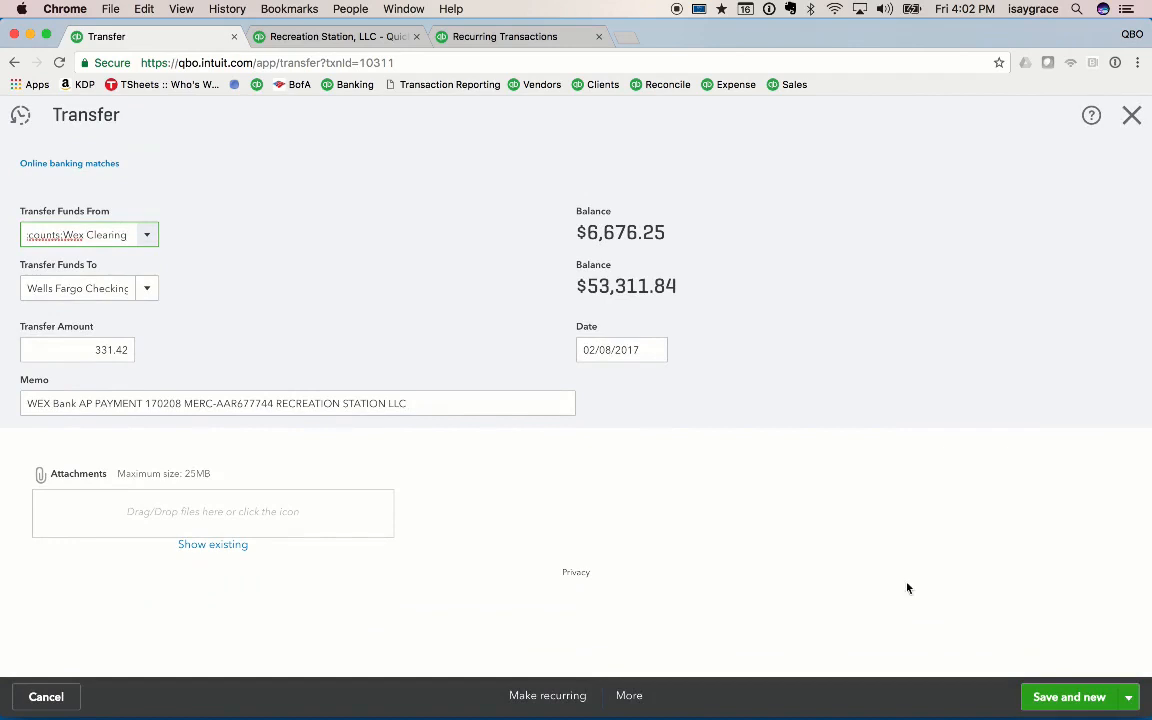
pyautogui.click(52, 695)
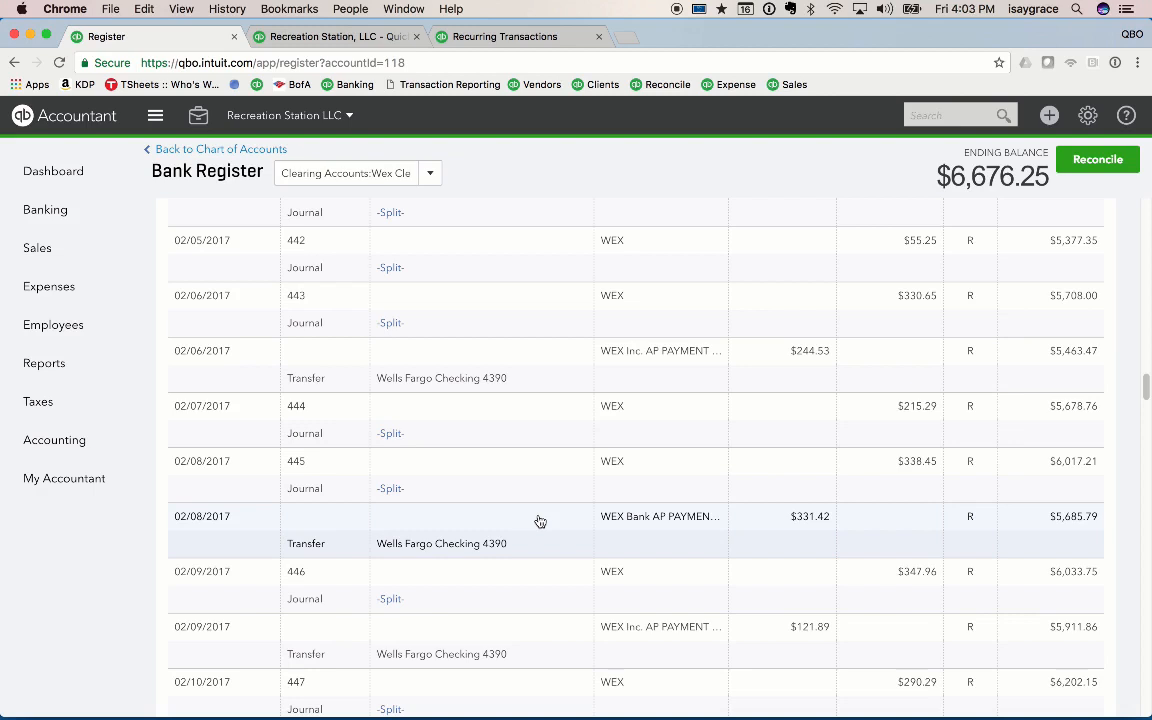
# Switch to the WEX April copy in Preview and circle the monthly WEX fee total in the settle entity row in red
pyautogui.press('super+Tab')
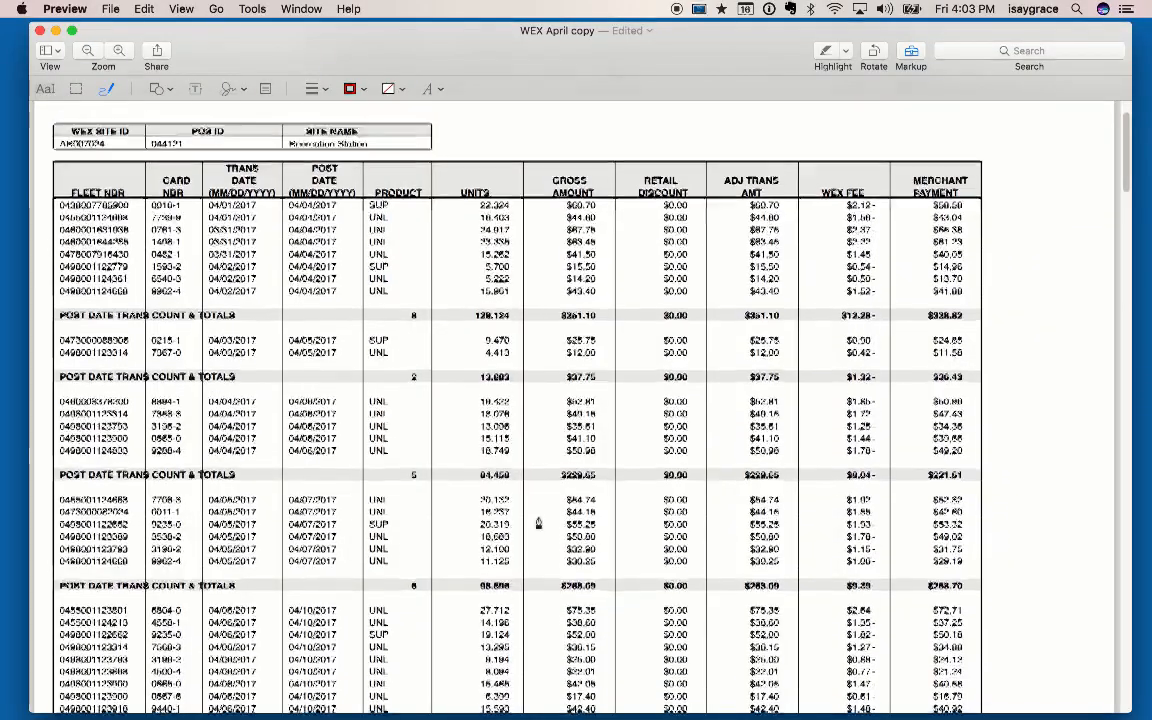
pyautogui.scroll(-20, 538, 523)
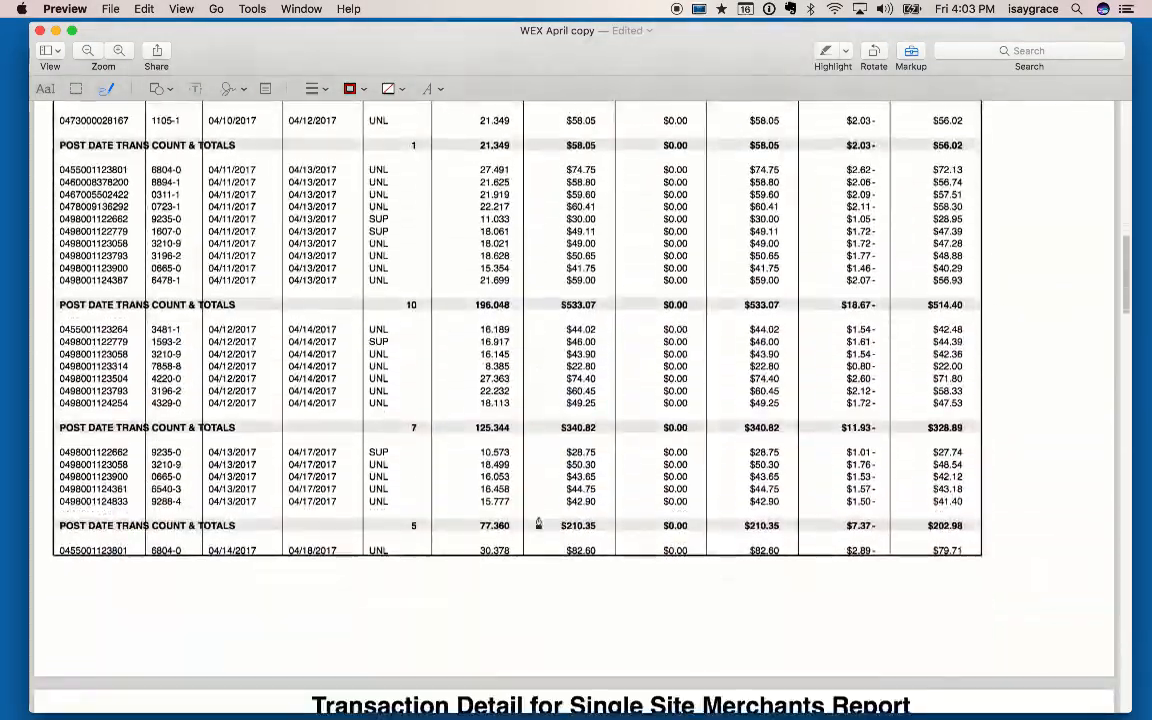
pyautogui.scroll(5, 538, 523)
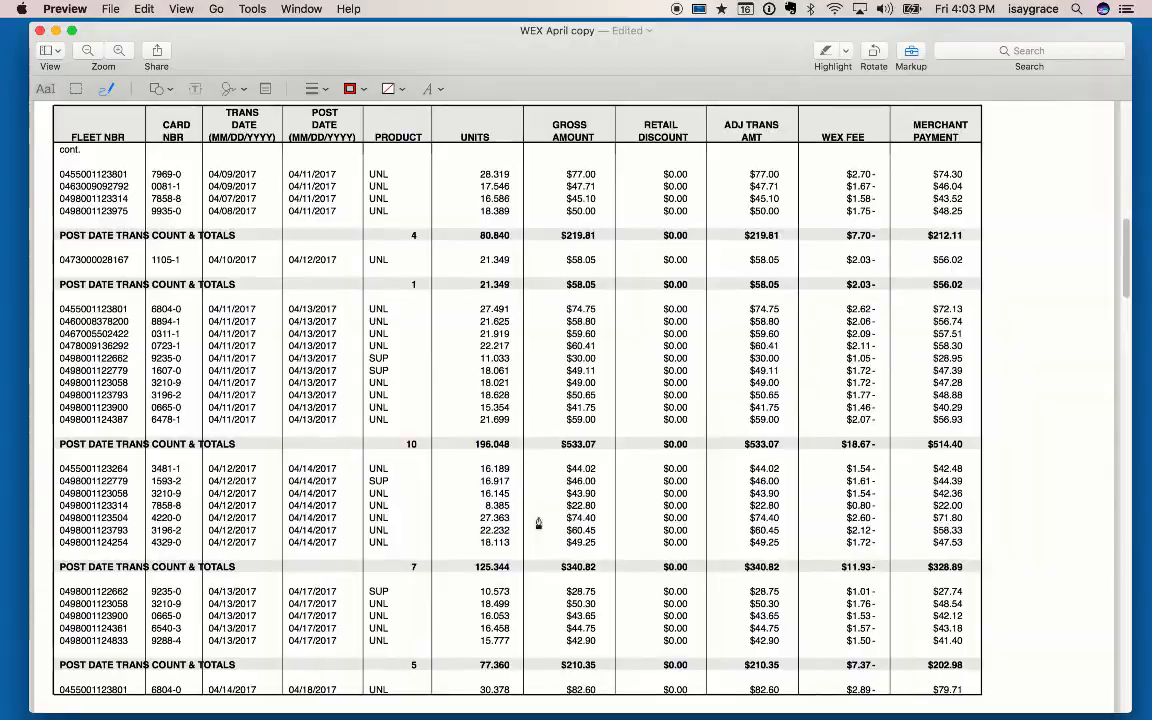
pyautogui.scroll(-20, 538, 523)
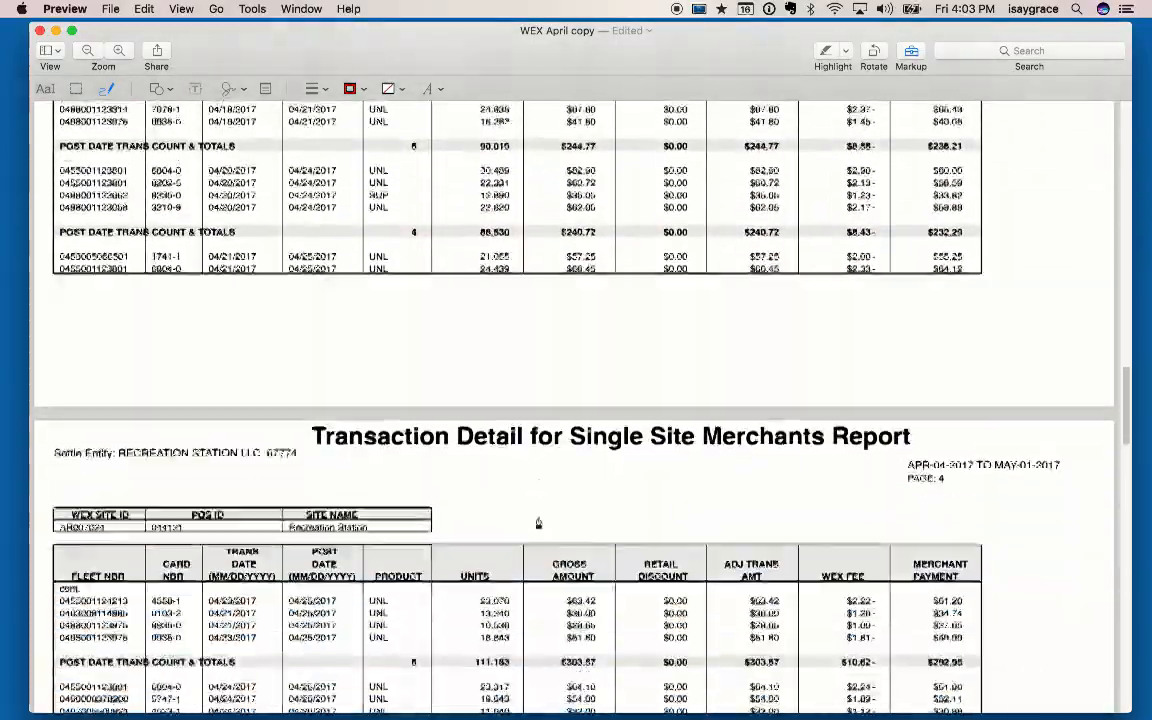
pyautogui.scroll(-15, 538, 523)
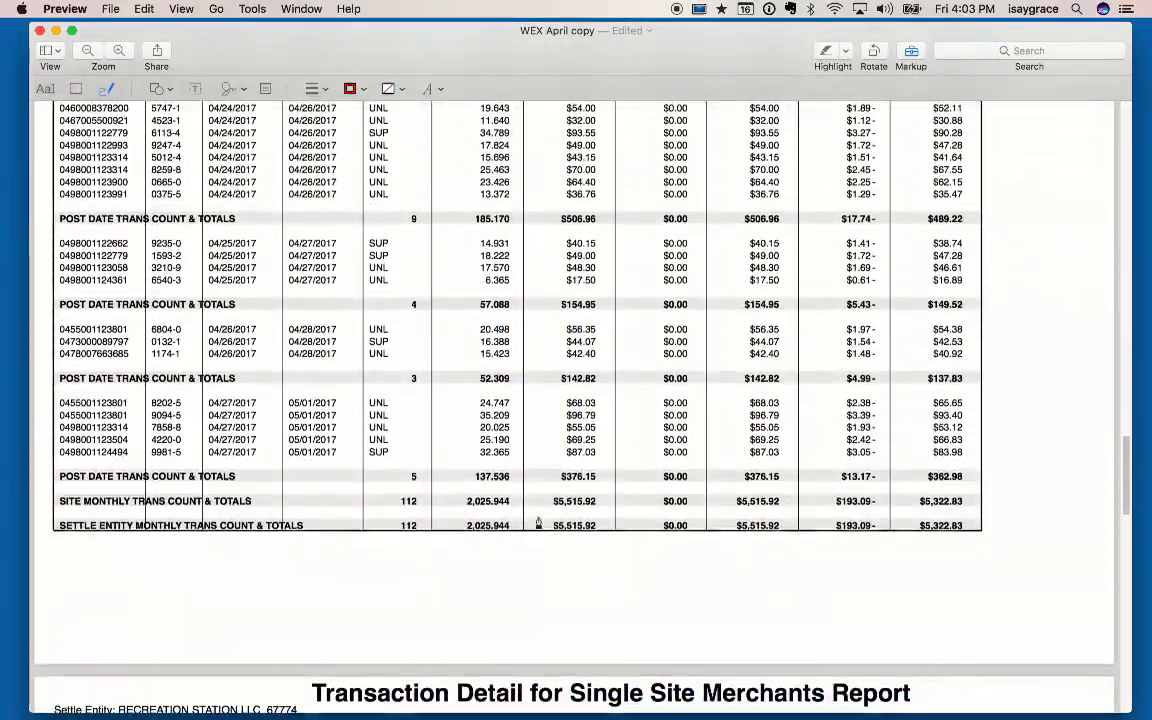
pyautogui.scroll(1, 538, 523)
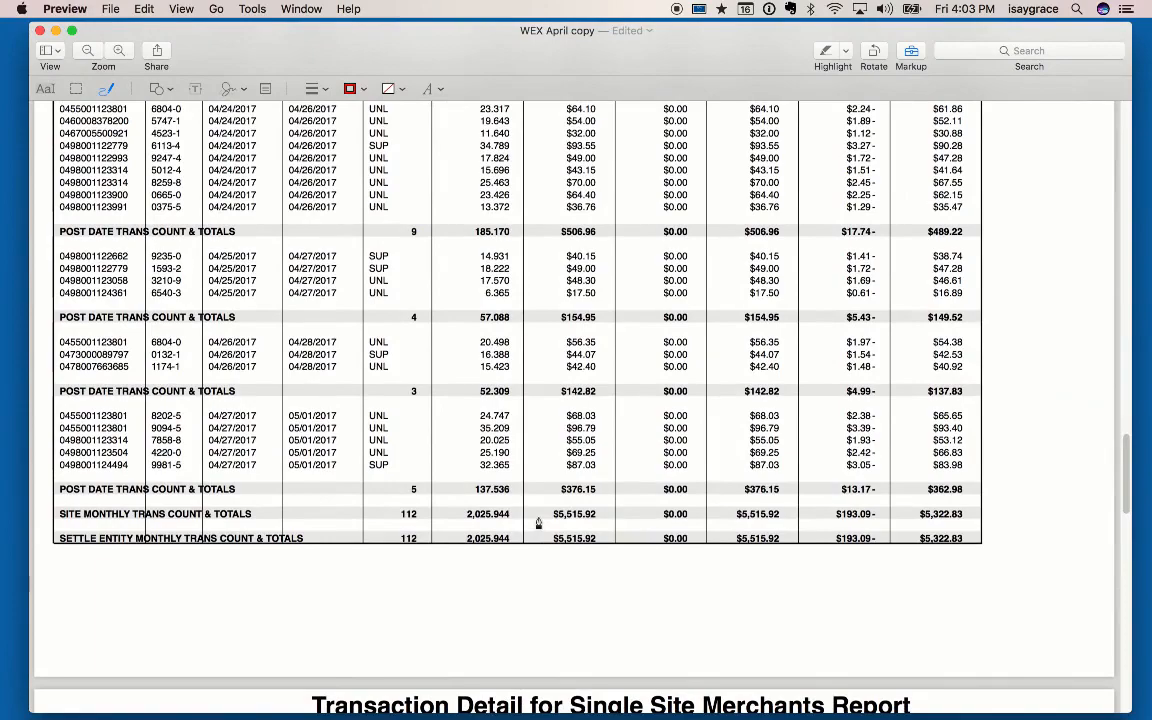
pyautogui.scroll(-15, 538, 523)
pyautogui.scroll(15, 538, 523)
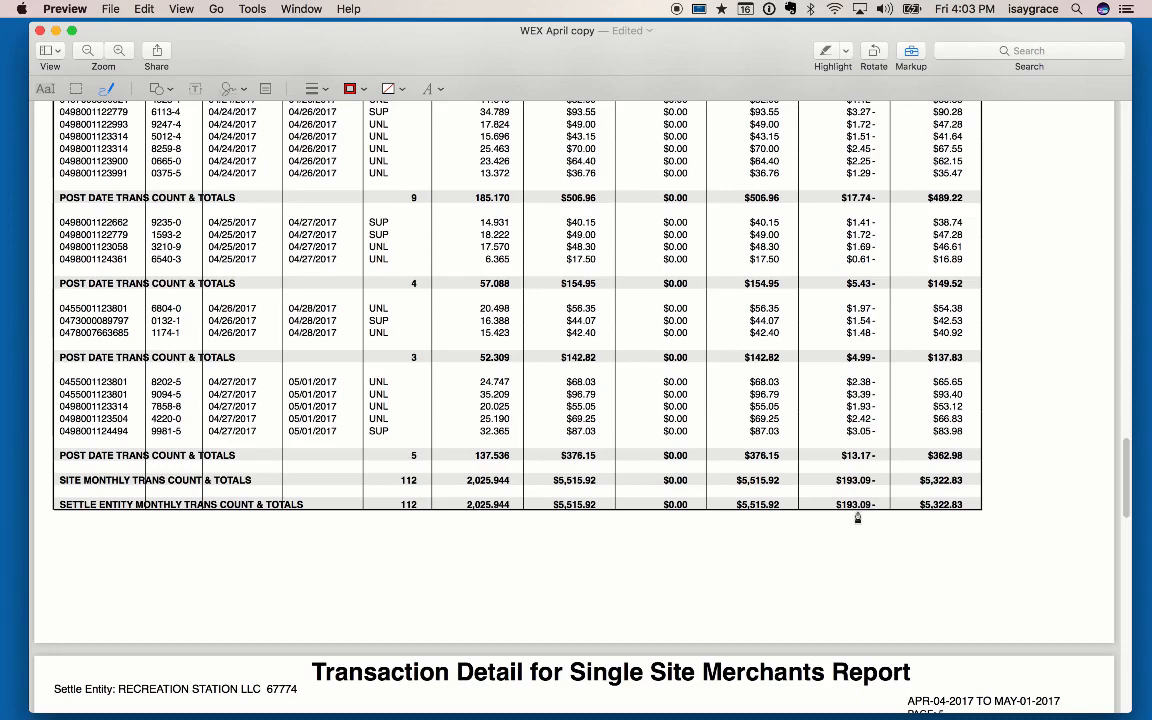
pyautogui.moveTo(873, 500)
pyautogui.mouseDown()
pyautogui.moveTo(832, 500)
pyautogui.moveTo(861, 522)
pyautogui.moveTo(866, 489)
pyautogui.mouseUp()
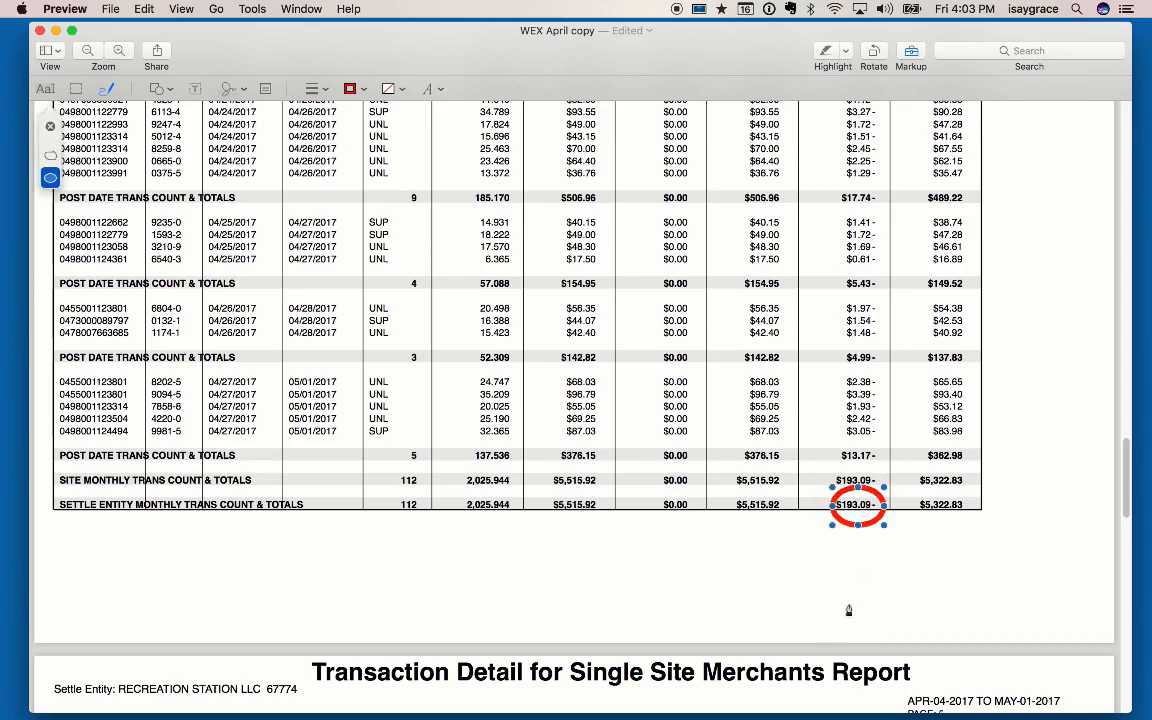
# Circle the Bank Transfer Amount column in red under Payments Received This Month on page 5
pyautogui.scroll(-5, 848, 610)
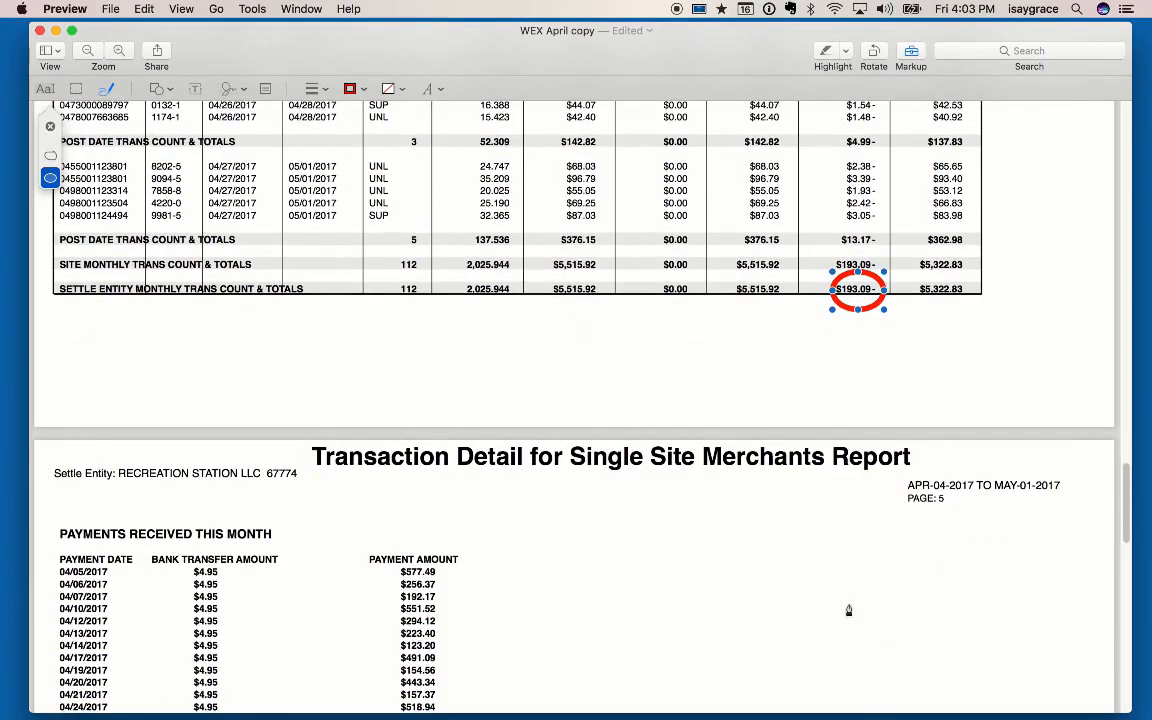
pyautogui.scroll(-5, 848, 610)
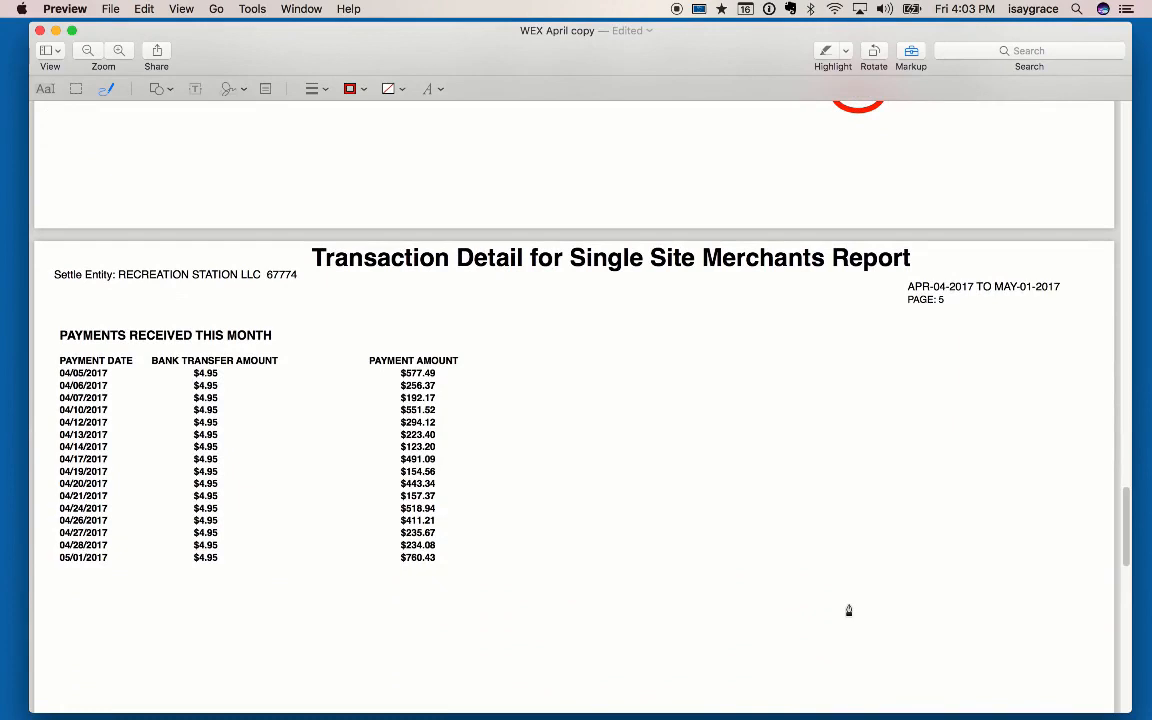
pyautogui.moveTo(175, 355)
pyautogui.mouseDown()
pyautogui.moveTo(163, 500)
pyautogui.moveTo(206, 586)
pyautogui.moveTo(249, 409)
pyautogui.moveTo(172, 333)
pyautogui.moveTo(179, 364)
pyautogui.mouseUp()
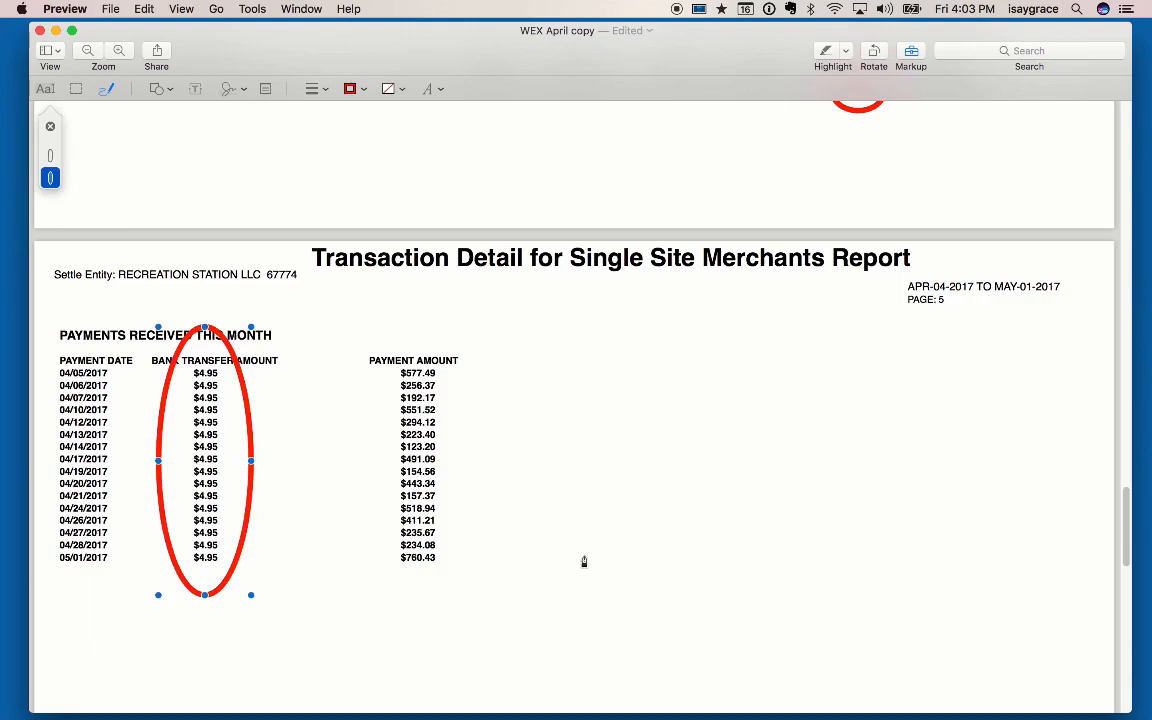
# Return to page 1 of the report and examine the daily merchant payment totals
pyautogui.scroll(20, 584, 562)
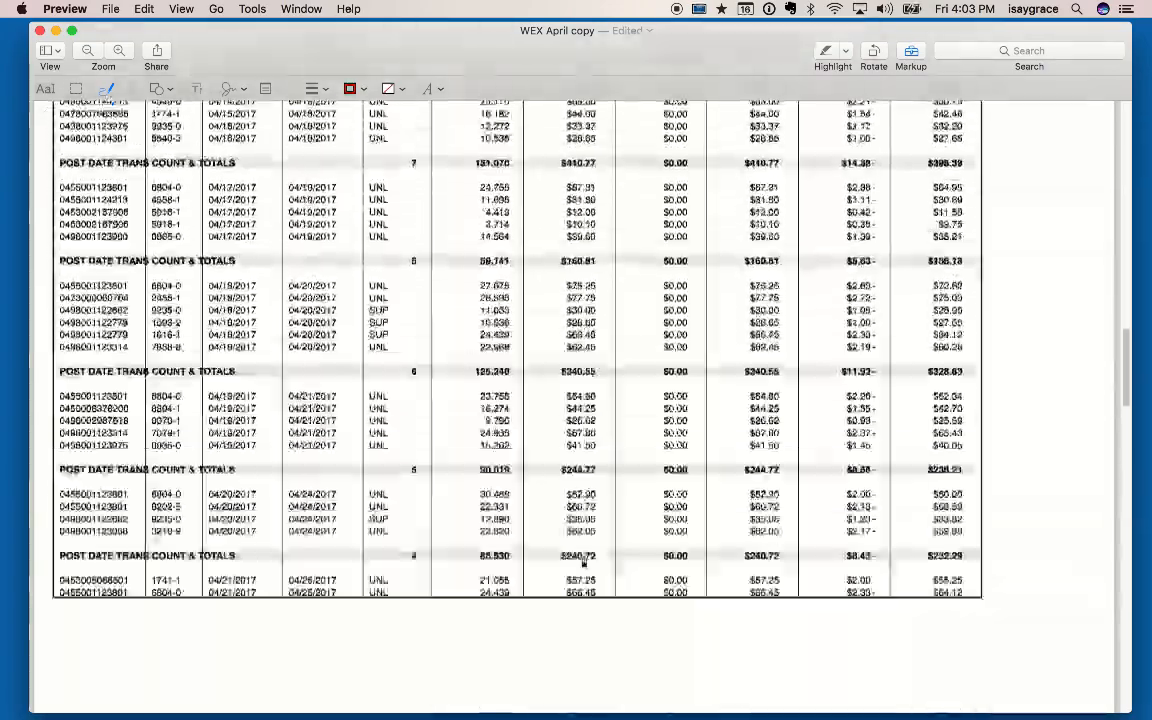
pyautogui.scroll(20, 584, 562)
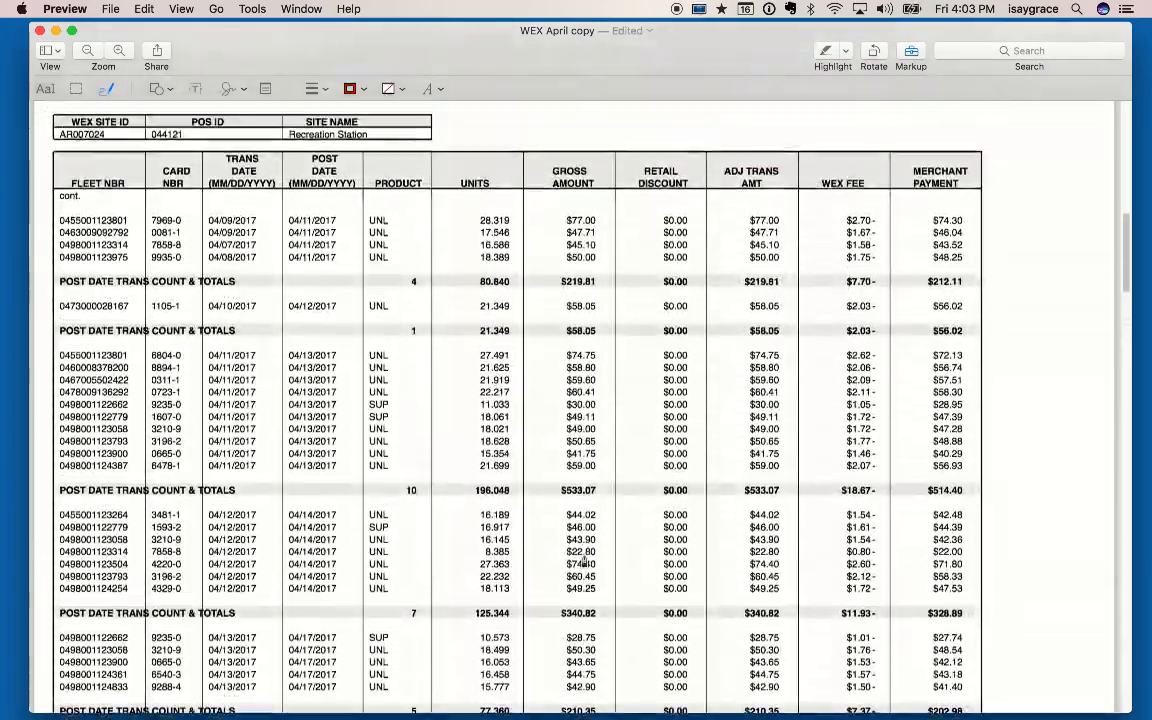
pyautogui.scroll(20, 584, 562)
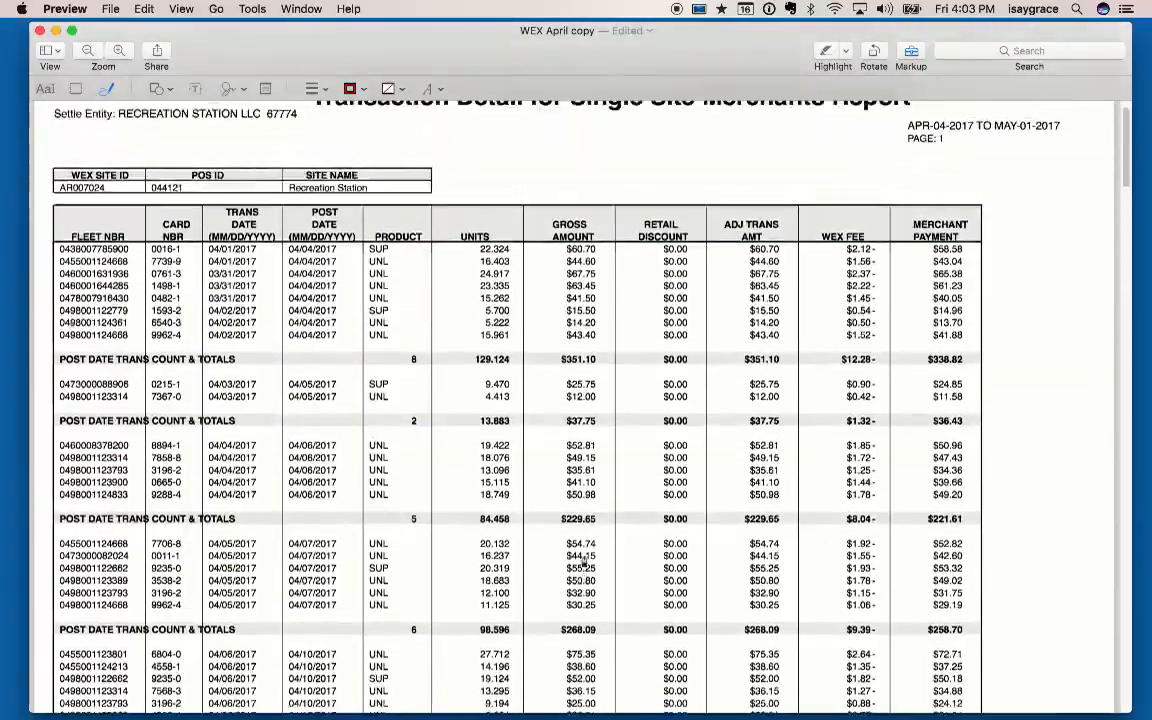
pyautogui.scroll(3, 584, 562)
pyautogui.scroll(-8, 584, 558)
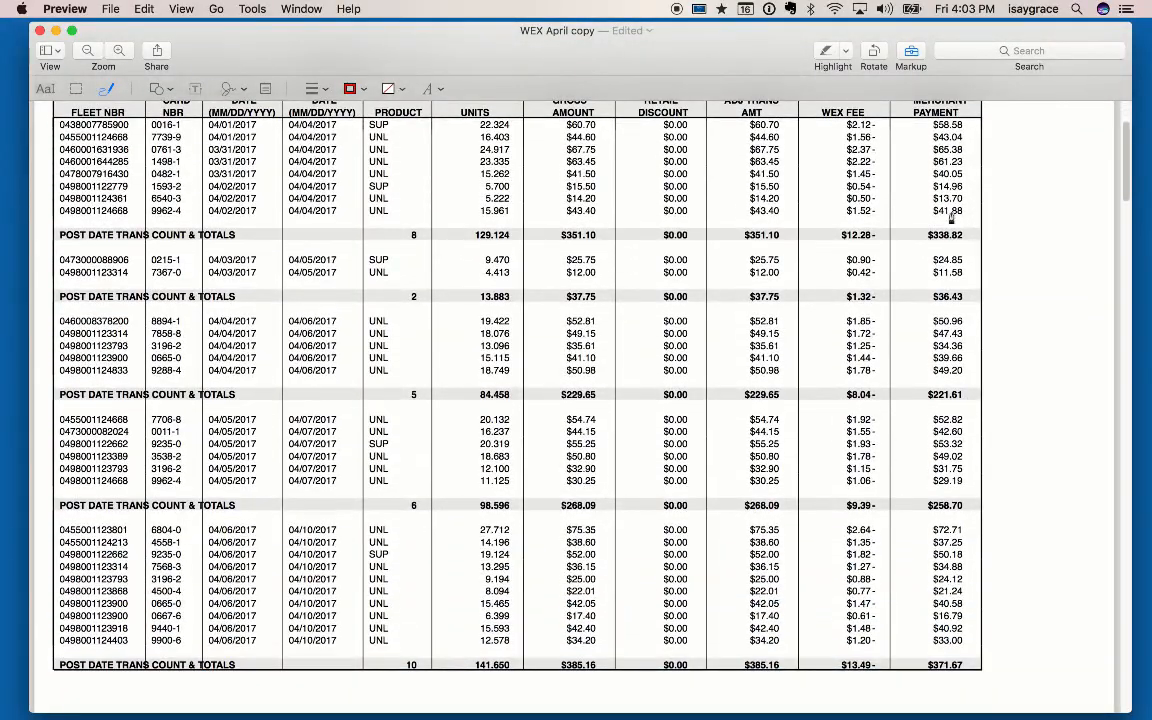
pyautogui.moveTo(996, 221)
pyautogui.mouseDown()
pyautogui.moveTo(905, 249)
pyautogui.moveTo(915, 481)
pyautogui.moveTo(962, 512)
pyautogui.moveTo(992, 225)
pyautogui.moveTo(975, 195)
pyautogui.mouseUp()
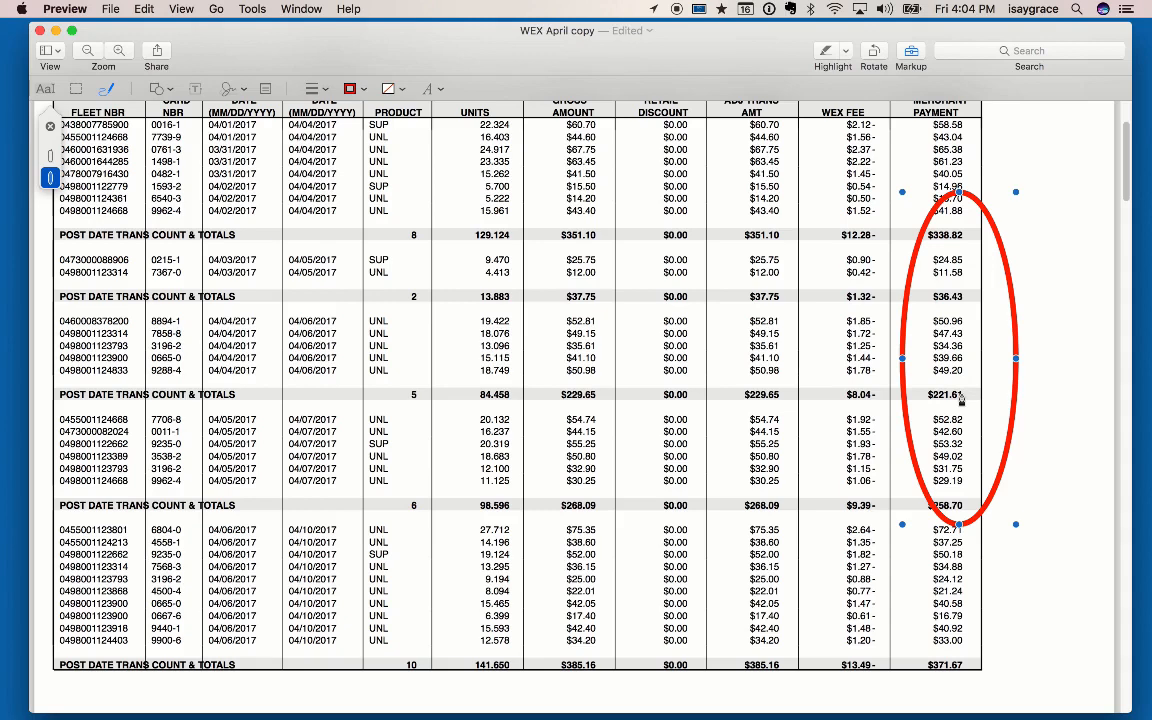
pyautogui.press('BackSpace')
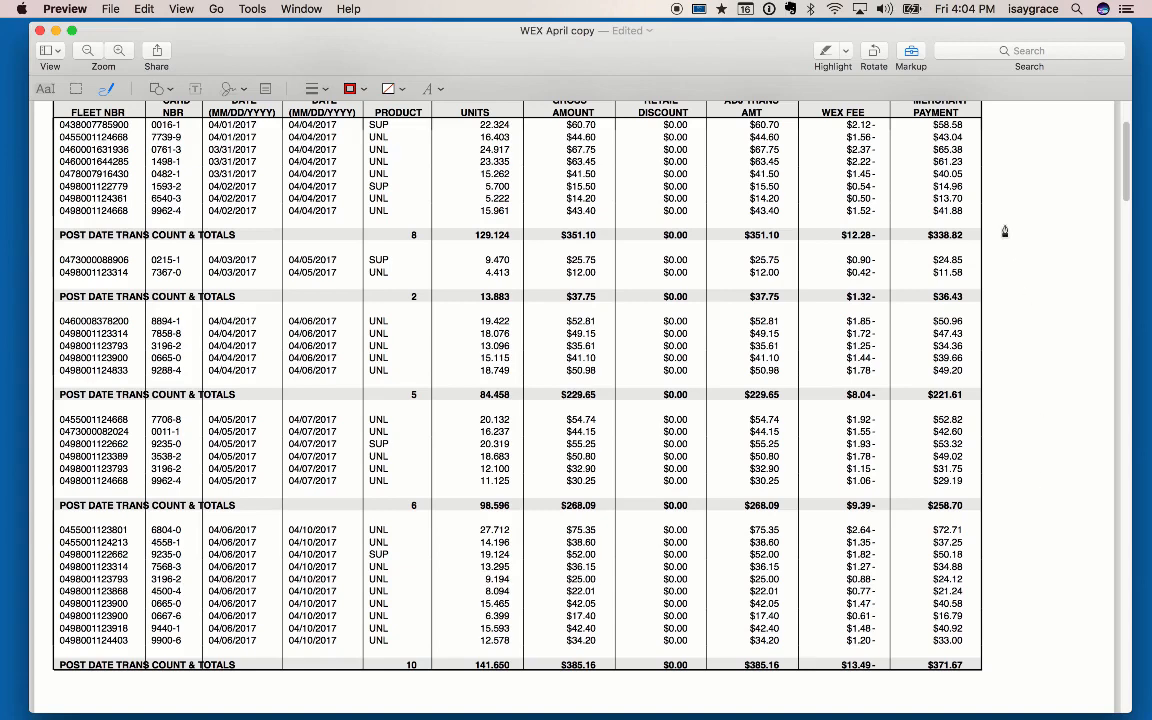
pyautogui.moveTo(980, 203)
pyautogui.mouseDown()
pyautogui.moveTo(872, 303)
pyautogui.moveTo(1008, 290)
pyautogui.moveTo(957, 199)
pyautogui.mouseUp()
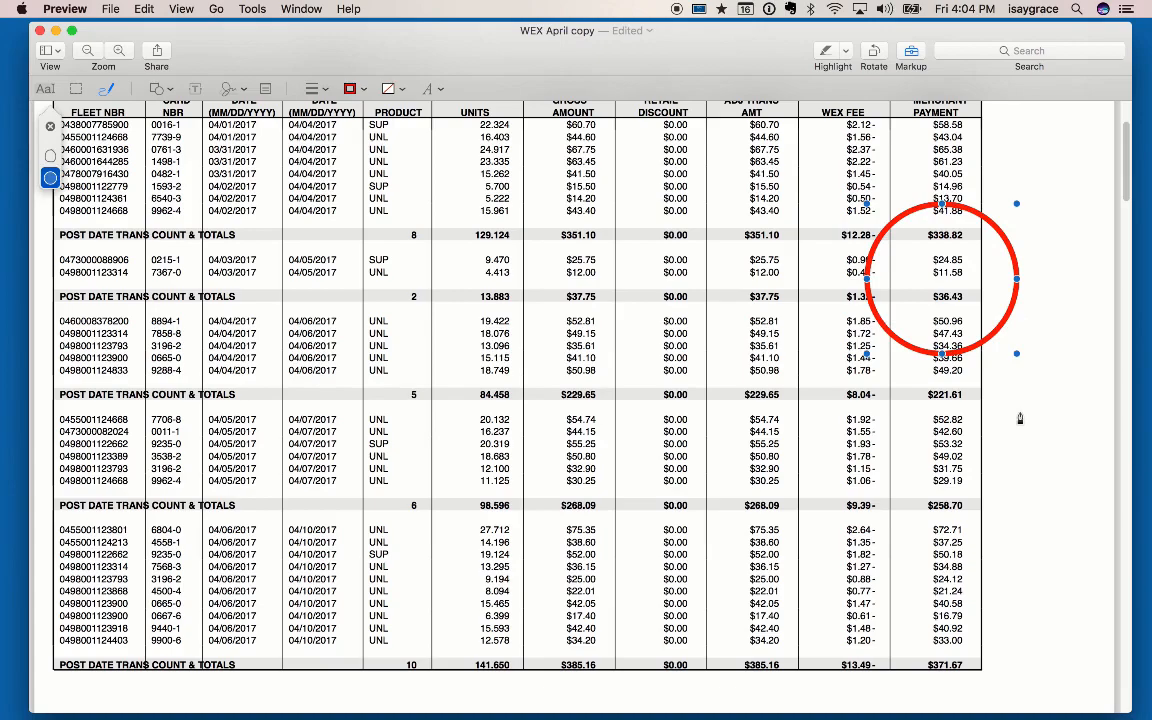
pyautogui.press('Delete')
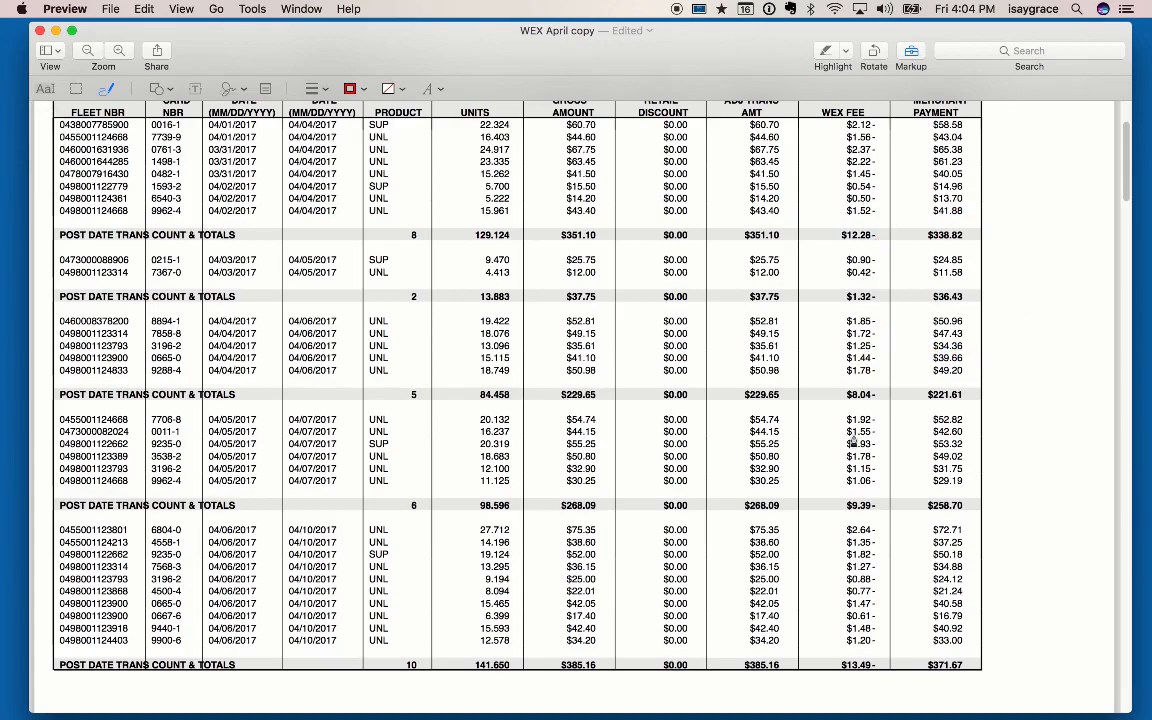
# Draw a red downward arrow above the Adj Trans Amt column header on page 1
pyautogui.scroll(5, 1020, 418)
pyautogui.scroll(-1, 853, 441)
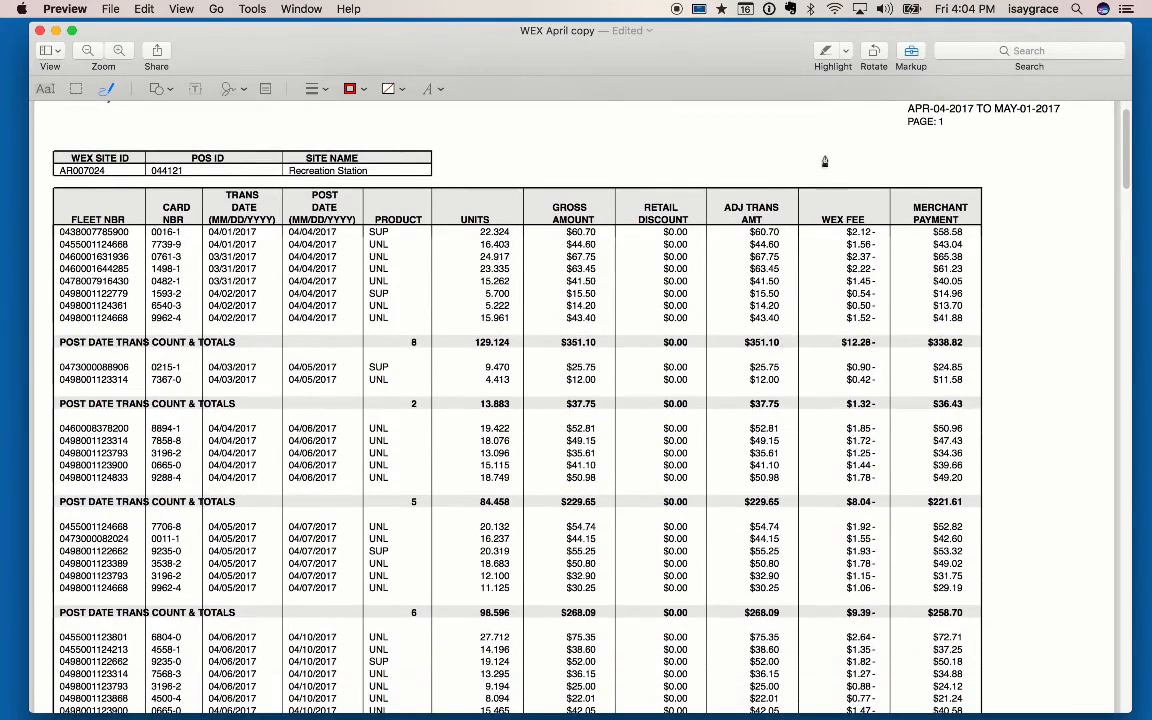
pyautogui.moveTo(746, 118)
pyautogui.mouseDown()
pyautogui.moveTo(746, 178)
pyautogui.moveTo(771, 157)
pyautogui.moveTo(715, 167)
pyautogui.moveTo(747, 180)
pyautogui.mouseUp()
# Draw a red arrow pointing right and place it between the WEX Fee and Merchant Payment columns beside the first group of transactions
pyautogui.click(928, 138)
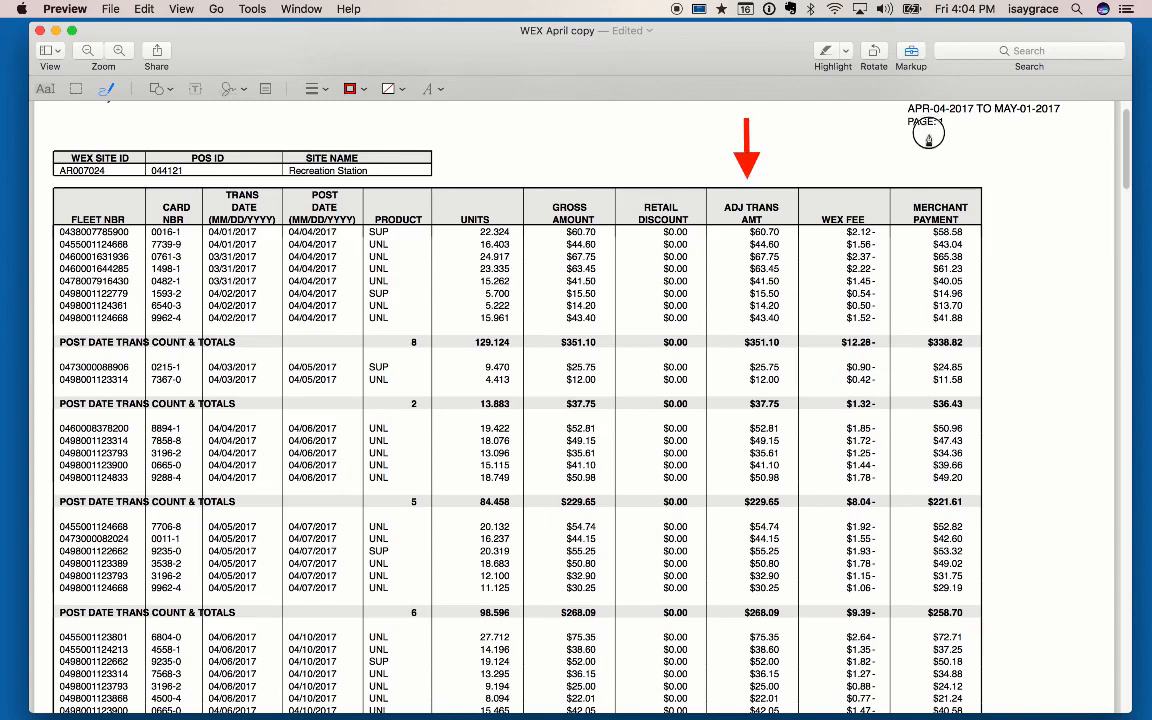
pyautogui.moveTo(928, 133)
pyautogui.mouseDown()
pyautogui.moveTo(928, 173)
pyautogui.moveTo(903, 162)
pyautogui.moveTo(930, 172)
pyautogui.moveTo(956, 150)
pyautogui.mouseUp()
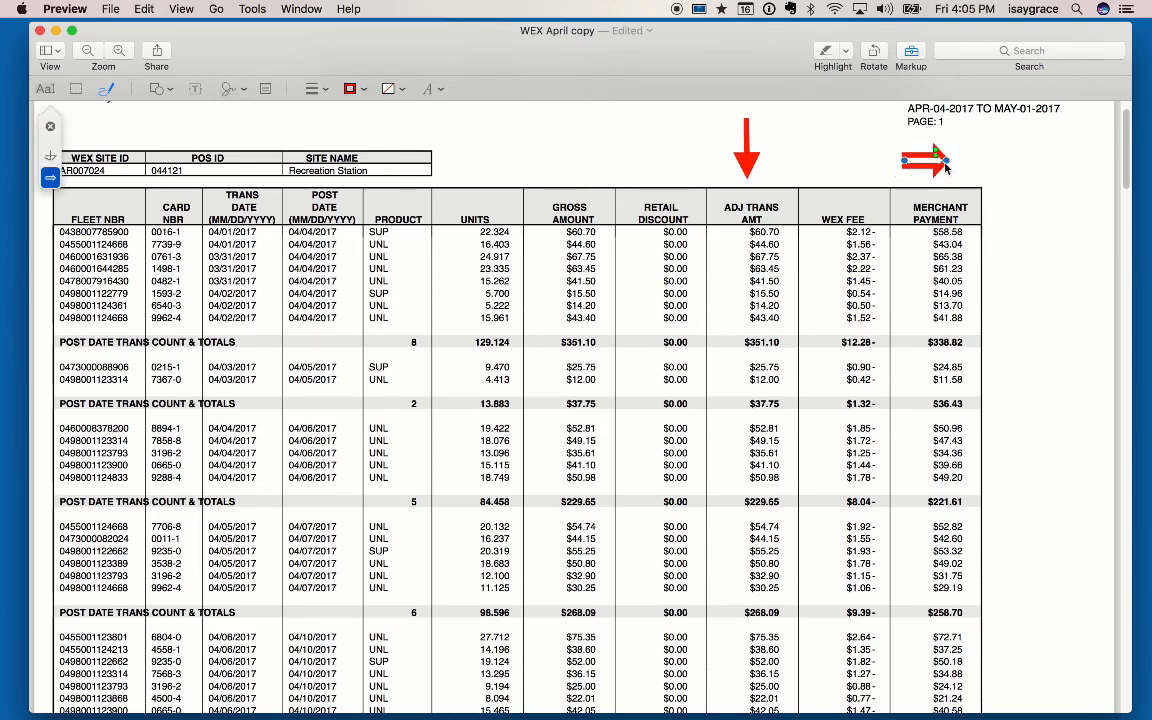
pyautogui.moveTo(936, 150)
pyautogui.mouseDown()
pyautogui.moveTo(940, 169)
pyautogui.moveTo(938, 128)
pyautogui.moveTo(922, 150)
pyautogui.mouseUp()
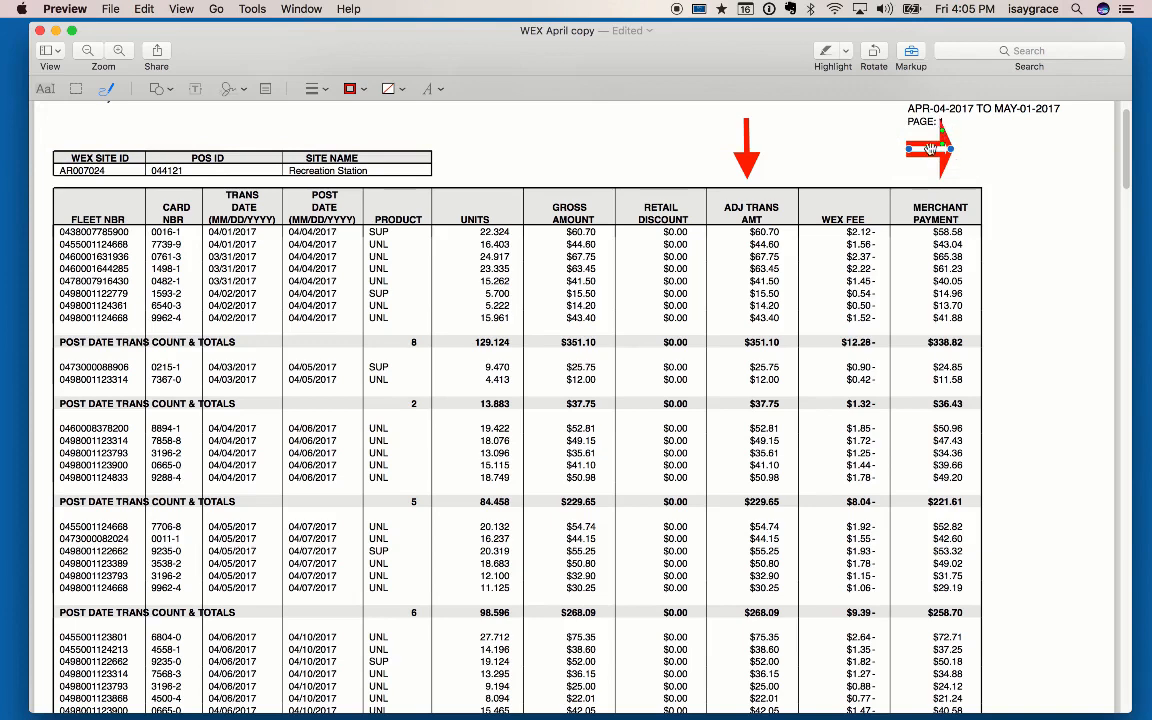
pyautogui.moveTo(930, 149)
pyautogui.mouseDown()
pyautogui.moveTo(876, 228)
pyautogui.moveTo(890, 265)
pyautogui.mouseUp()
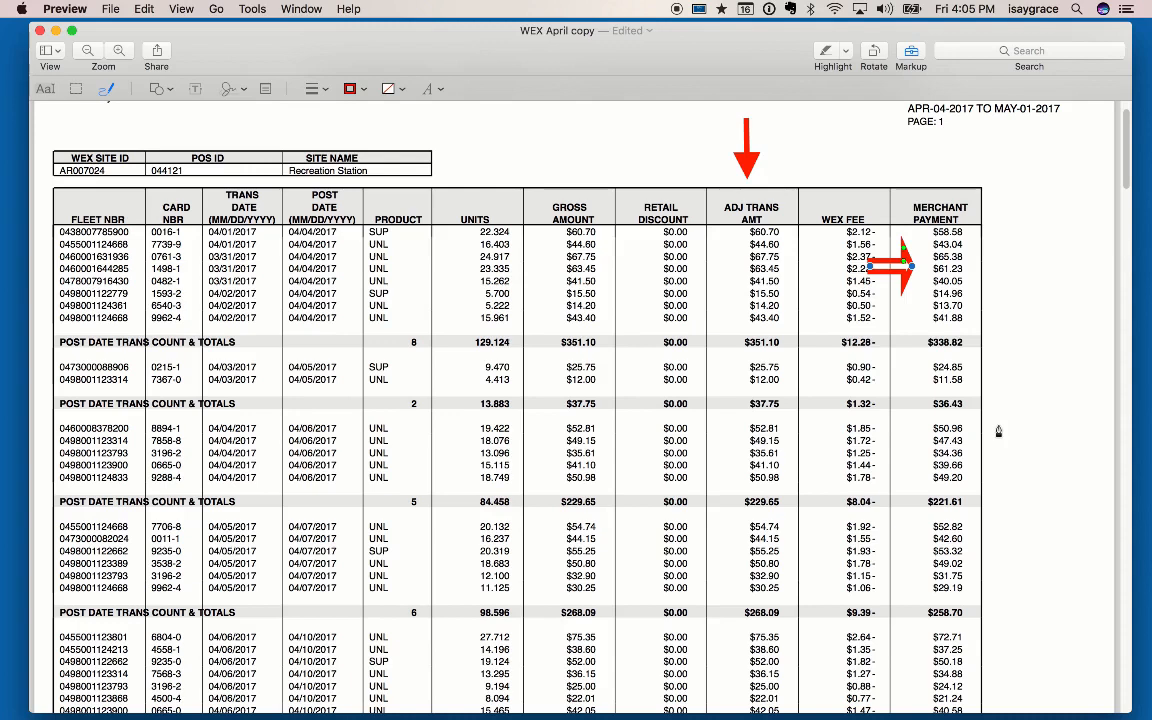
# Switch to Chrome and open the Wex Clearing reconciliation page, then return to Preview to check the report's date range on page 1
pyautogui.press('super+Tab')
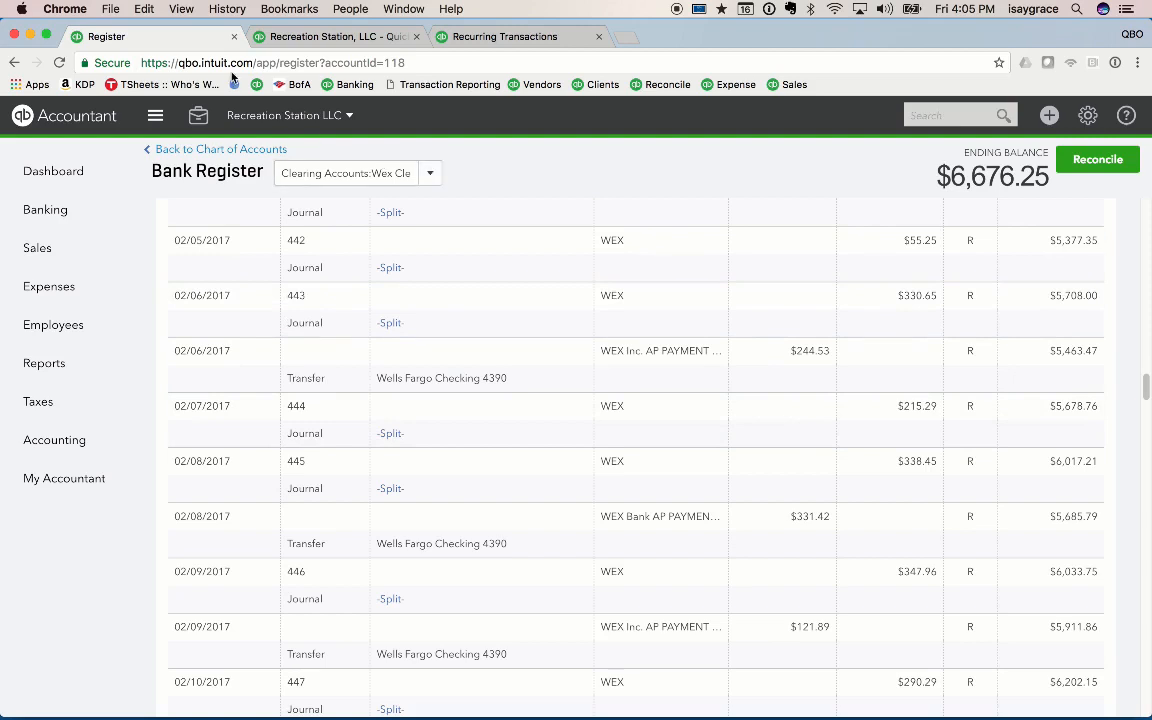
pyautogui.click(287, 36)
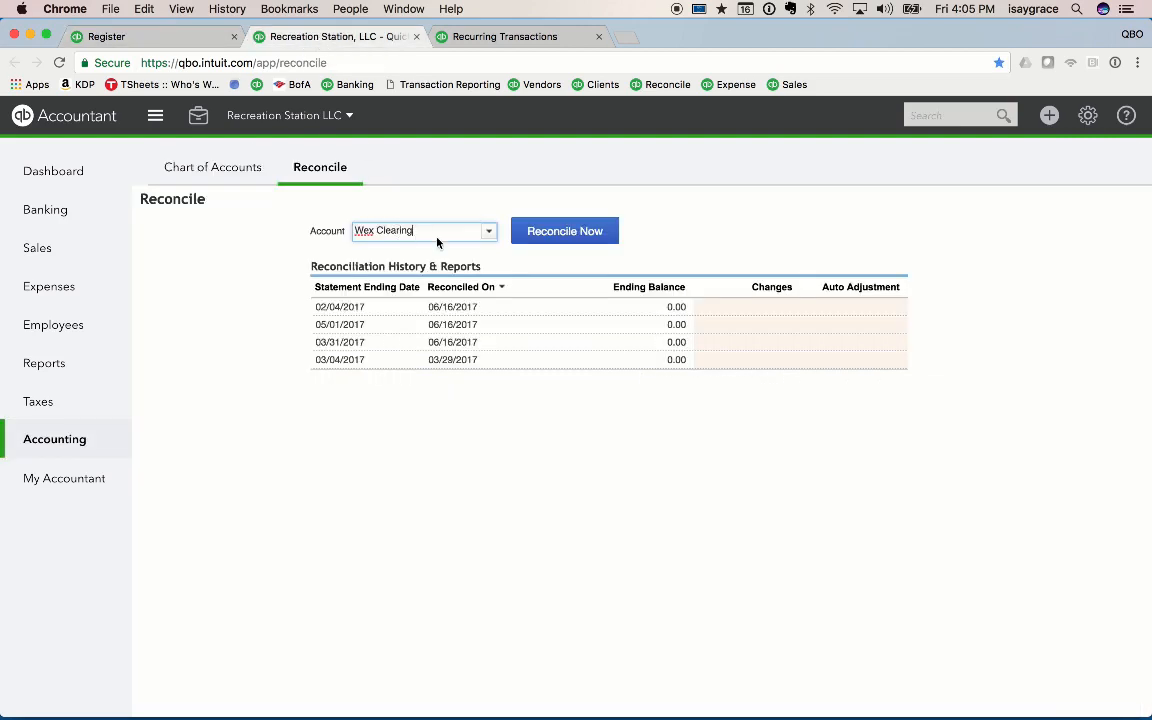
pyautogui.press('super+Tab')
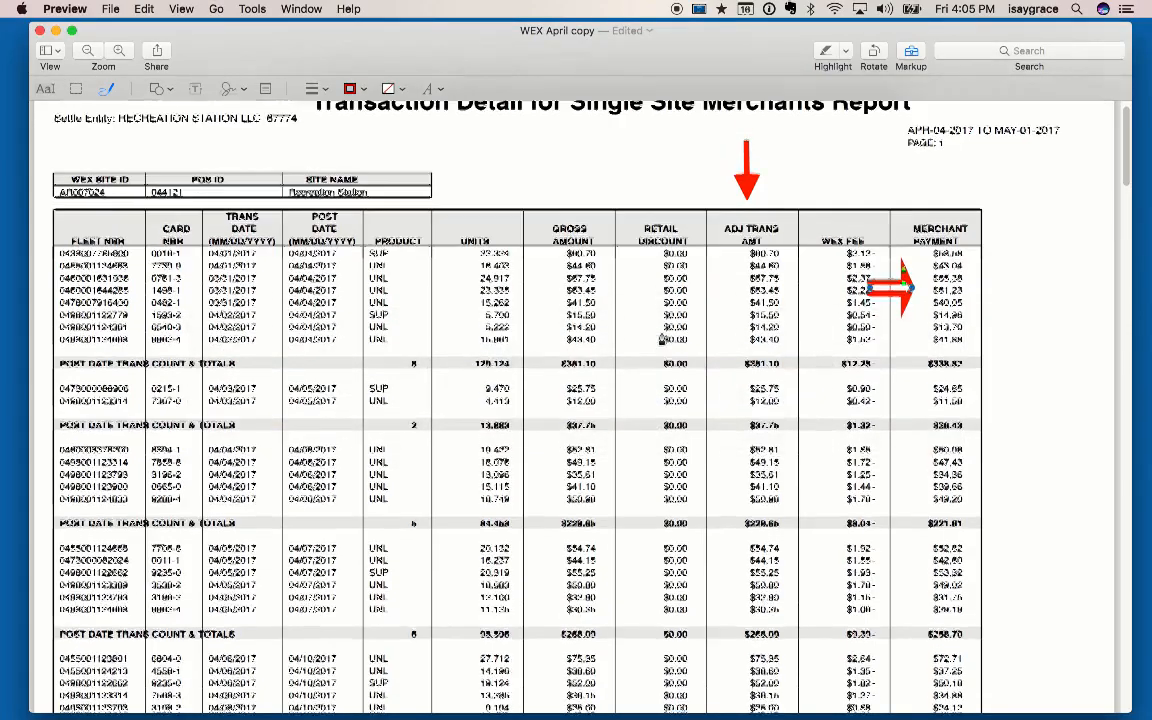
pyautogui.scroll(2, 662, 340)
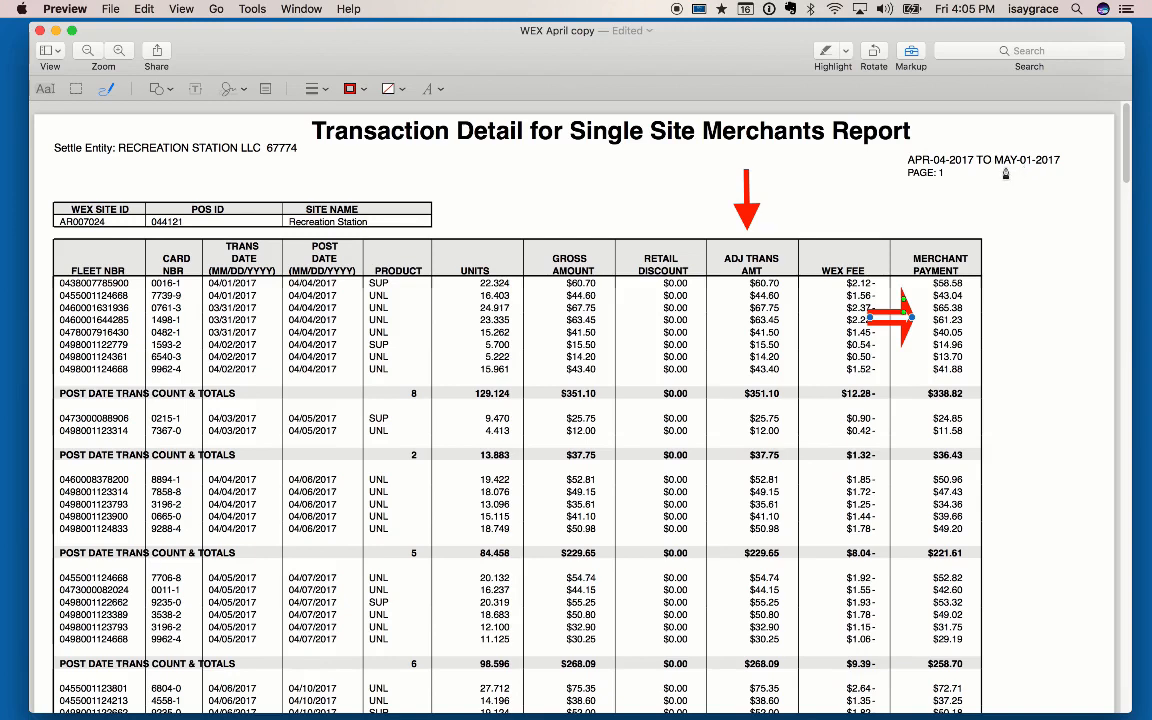
# Switch to Chrome and start reconciling Wex Clearing with statement ending date 06/07/2017 and an ending balance of 0
pyautogui.press('super+Tab')
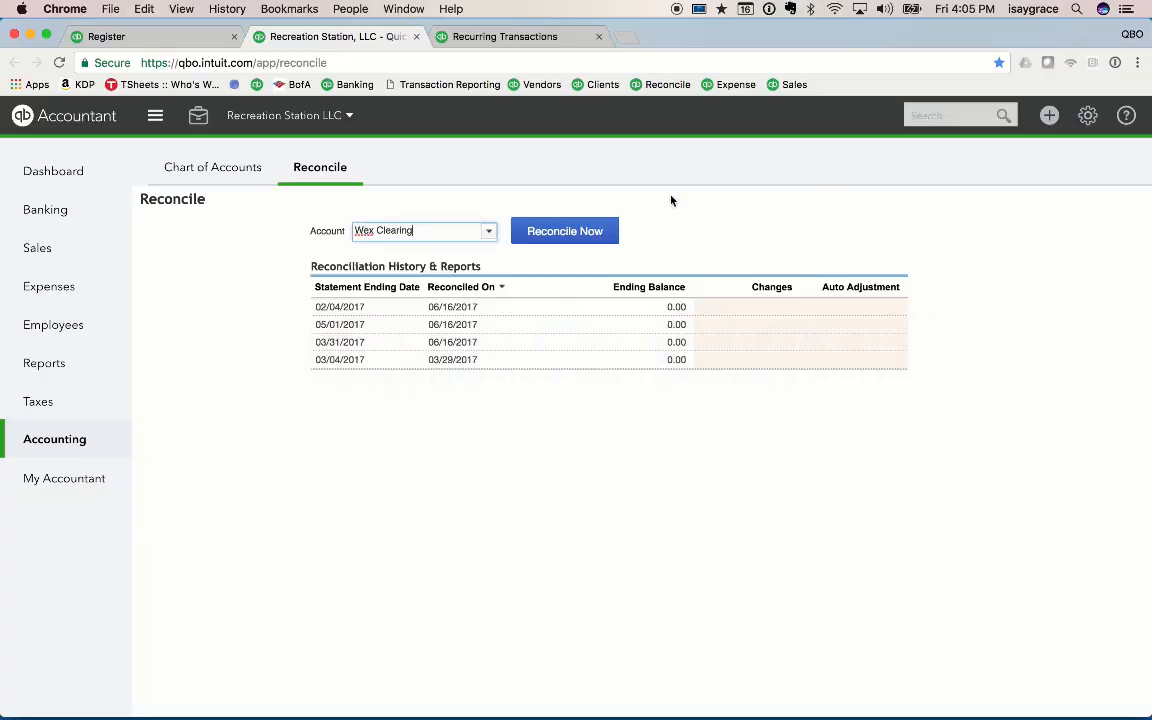
pyautogui.click(570, 229)
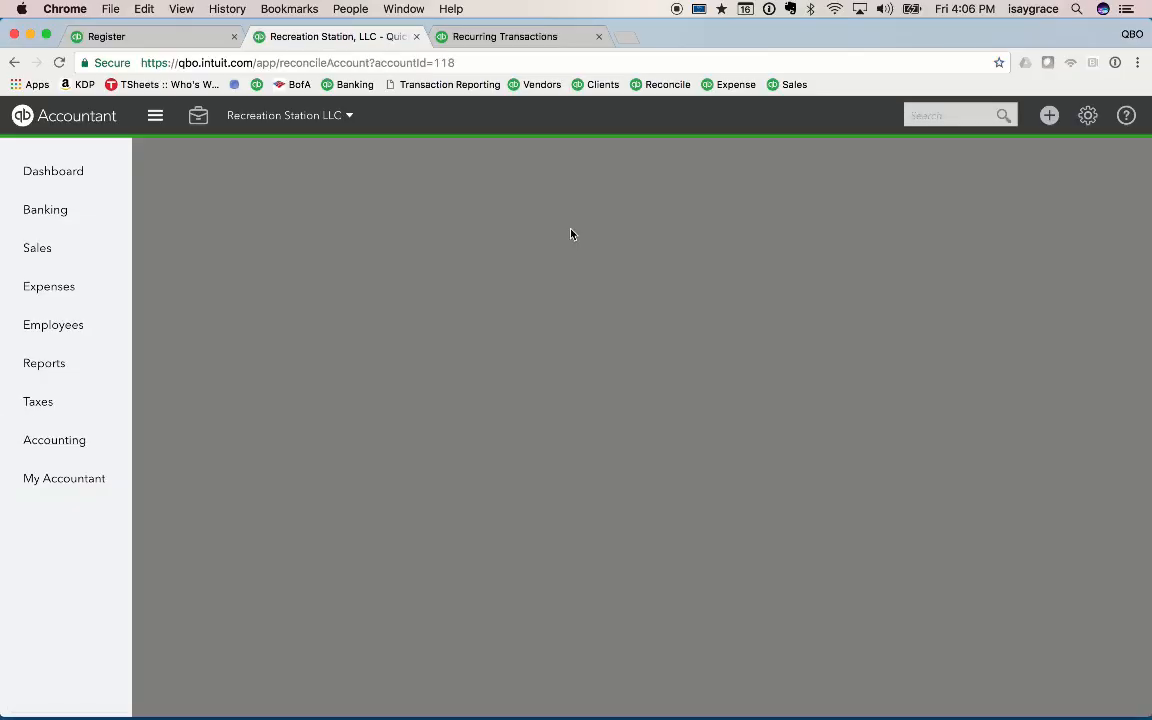
pyautogui.click(487, 399)
pyautogui.write('6')
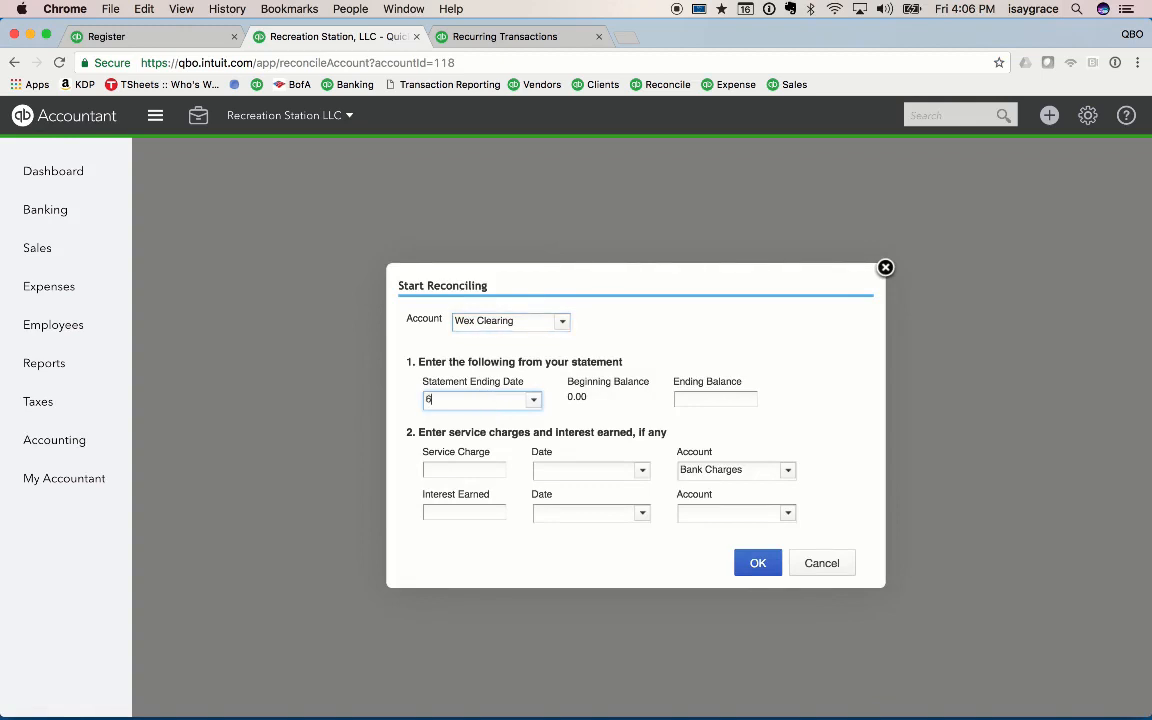
pyautogui.write('/7/')
pyautogui.press('Tab')
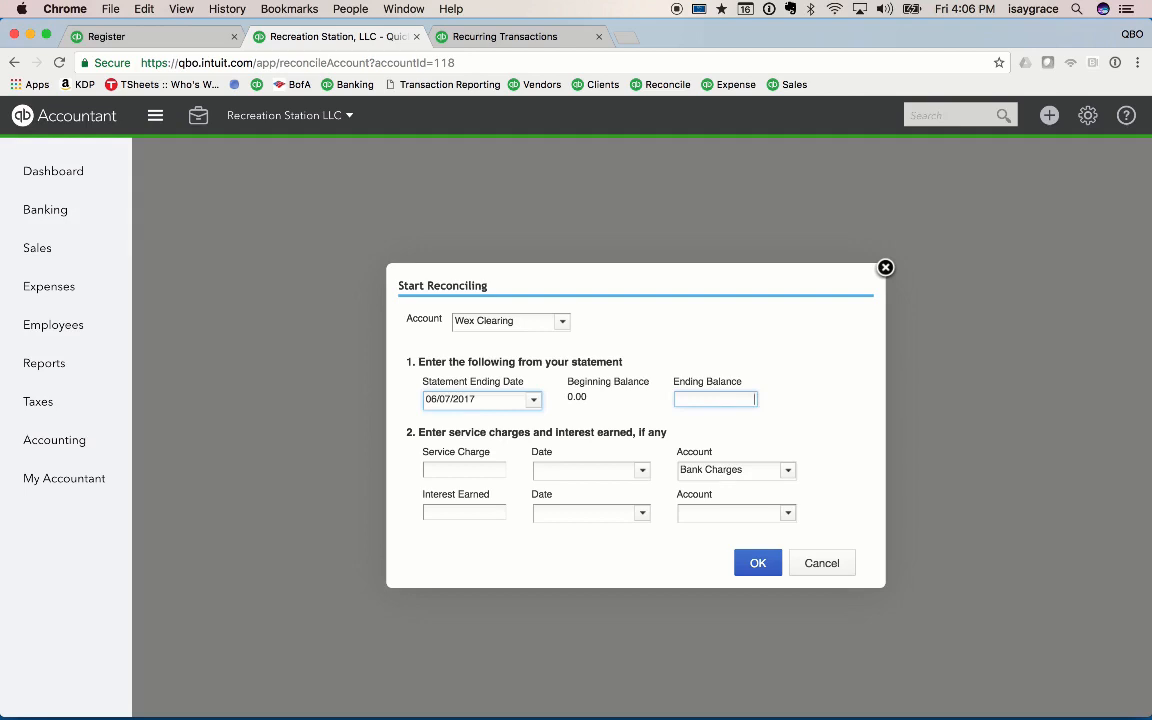
pyautogui.write('0')
pyautogui.press('Tab')
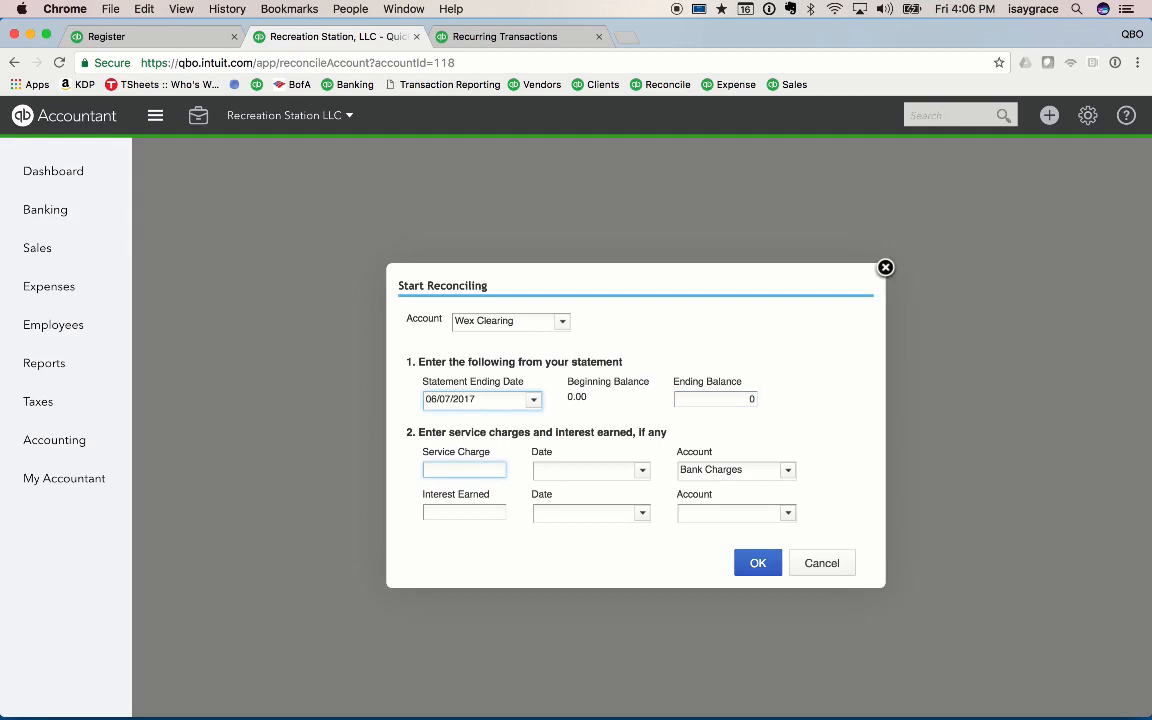
pyautogui.click(757, 564)
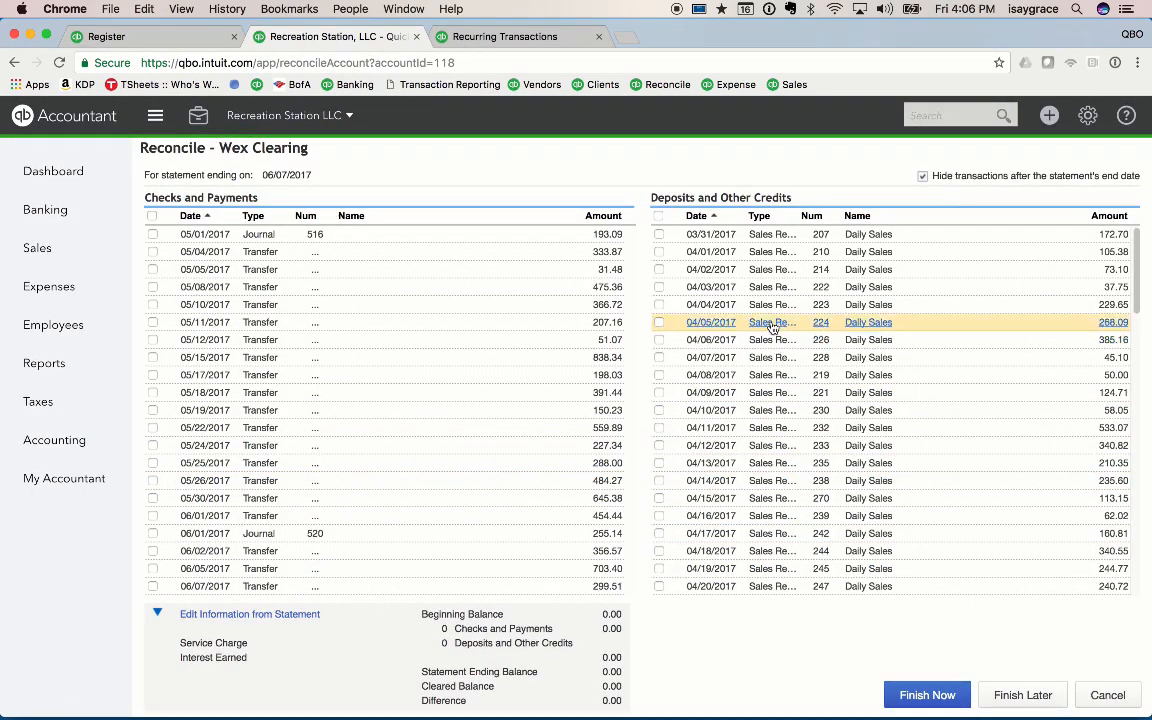
# Compare the deposits with the WEX report in Preview, and draw red circles beside the $351.10 and $37.75 Adj Trans Amt totals
pyautogui.press('super+Tab')
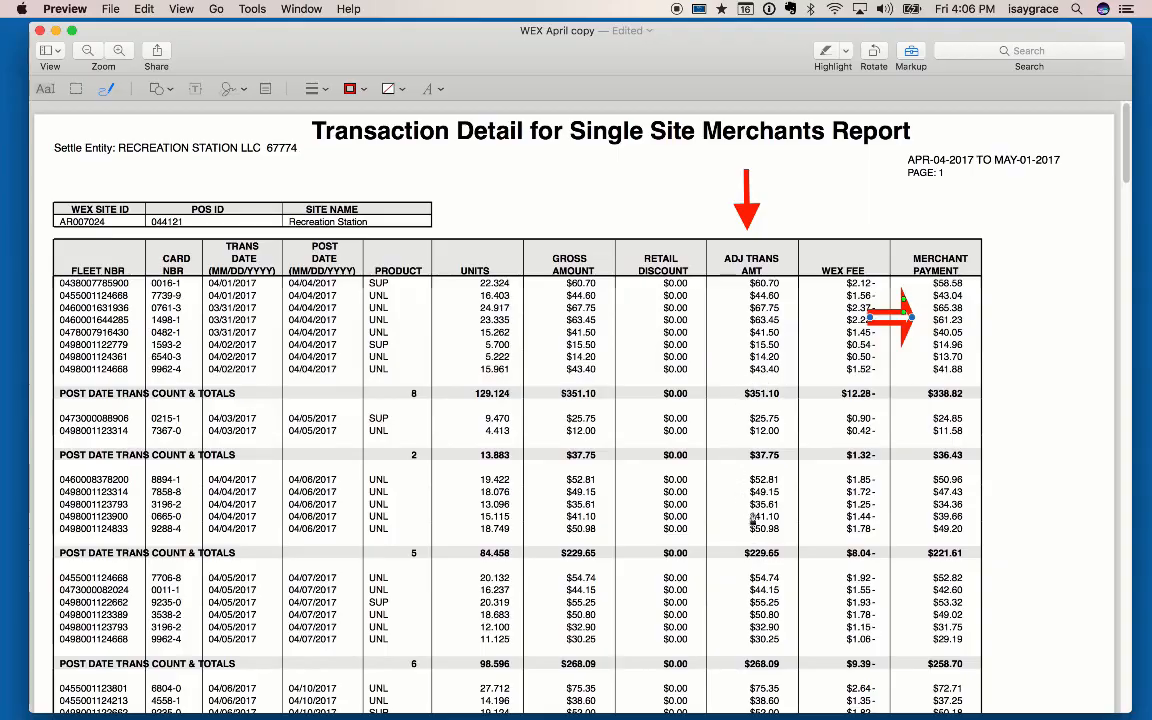
pyautogui.press('super+Tab')
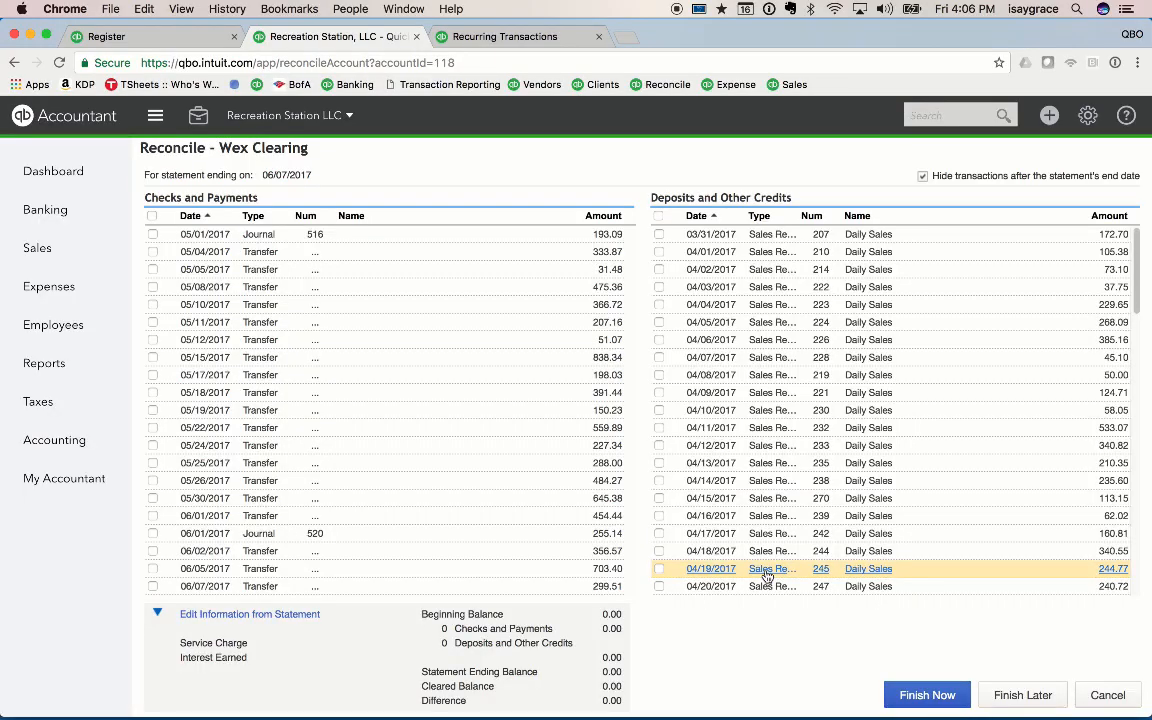
pyautogui.press('super+Tab')
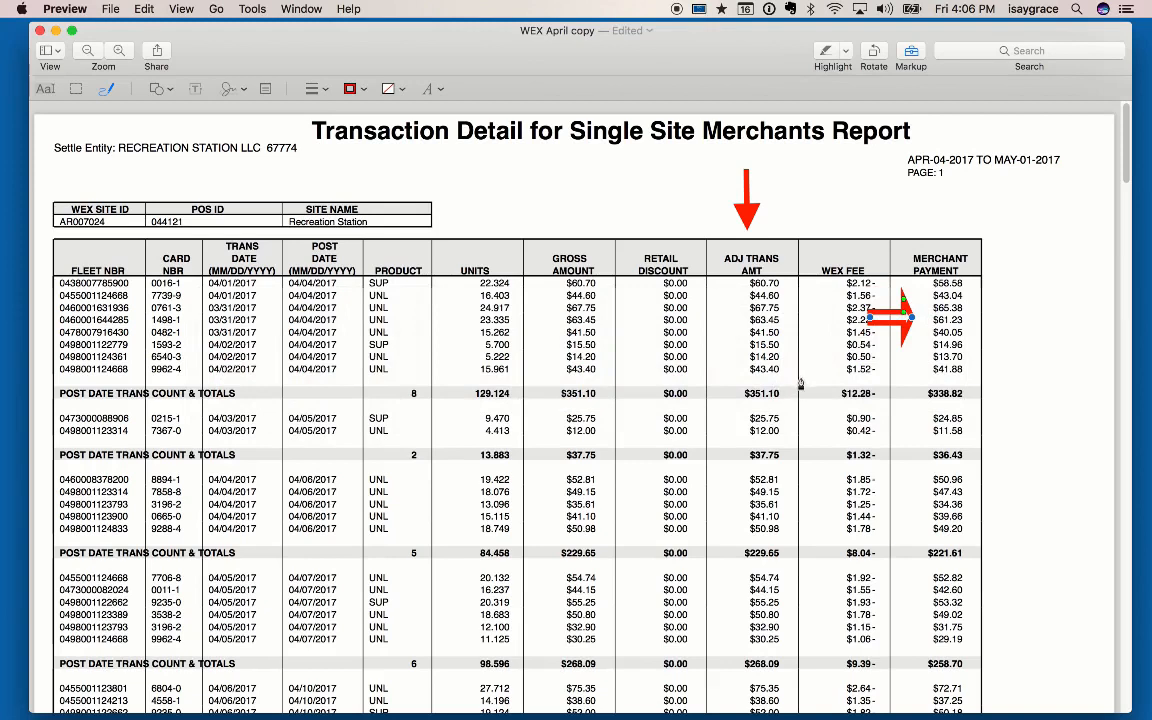
pyautogui.moveTo(797, 373)
pyautogui.mouseDown()
pyautogui.moveTo(798, 410)
pyautogui.moveTo(803, 384)
pyautogui.mouseUp()
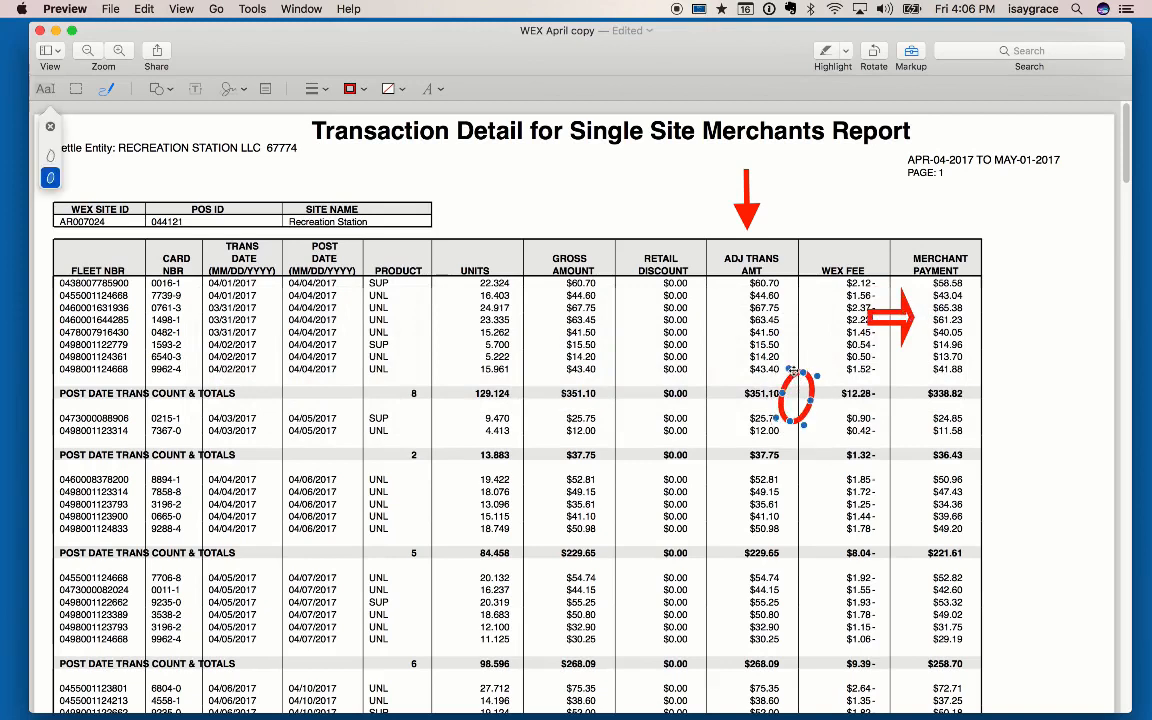
pyautogui.moveTo(798, 435)
pyautogui.mouseDown()
pyautogui.moveTo(790, 478)
pyautogui.moveTo(799, 437)
pyautogui.mouseUp()
# Draw a red check mark beside the $229.65 total in Preview and mark the 04/04/2017 deposit of 229.65 as cleared in Chrome
pyautogui.press('super+Tab')
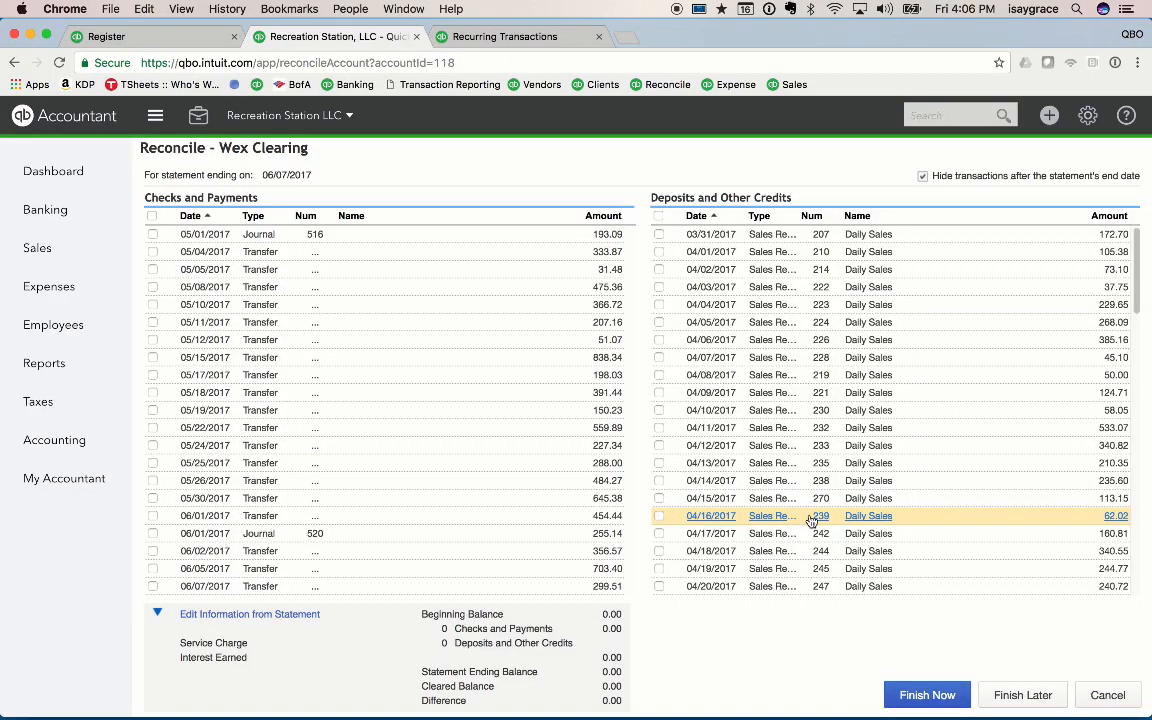
pyautogui.press('super+Tab')
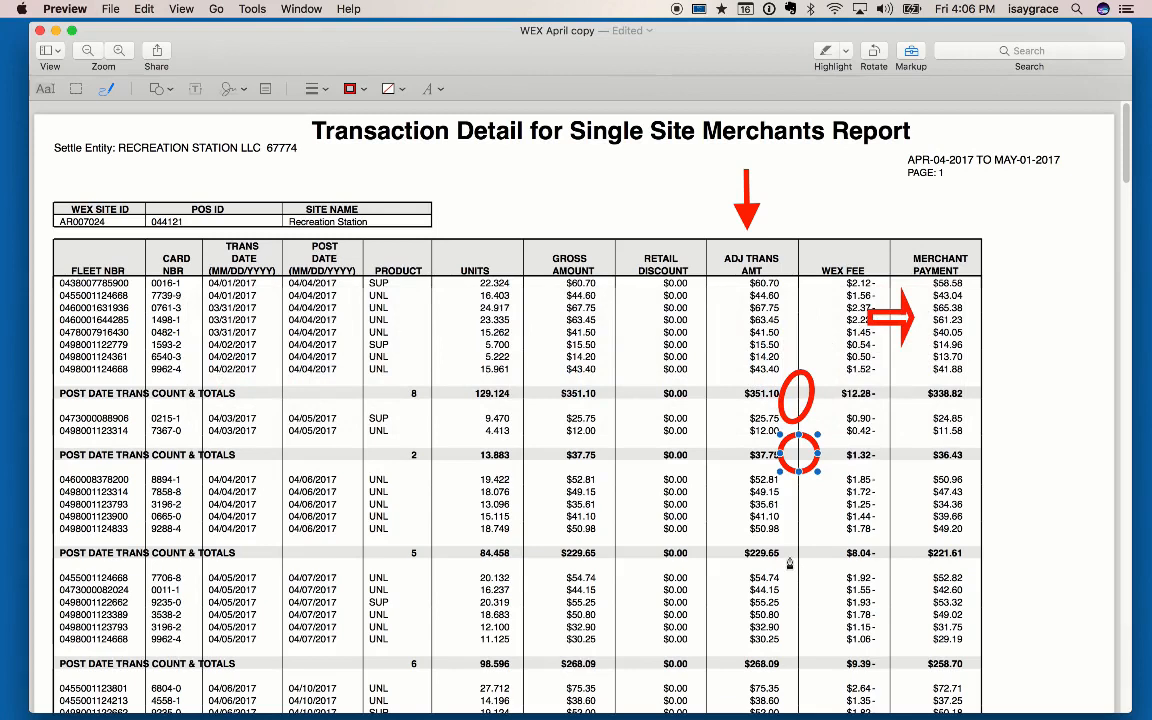
pyautogui.moveTo(786, 548); pyautogui.dragTo(801, 535)
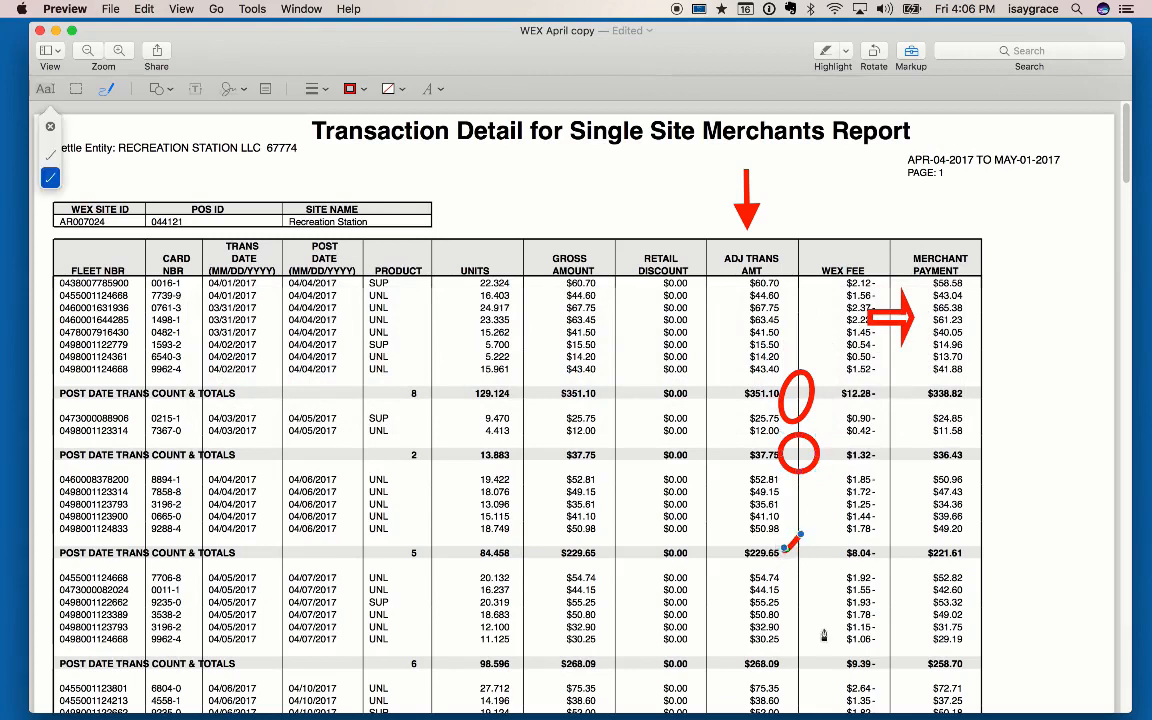
pyautogui.press('super+Tab')
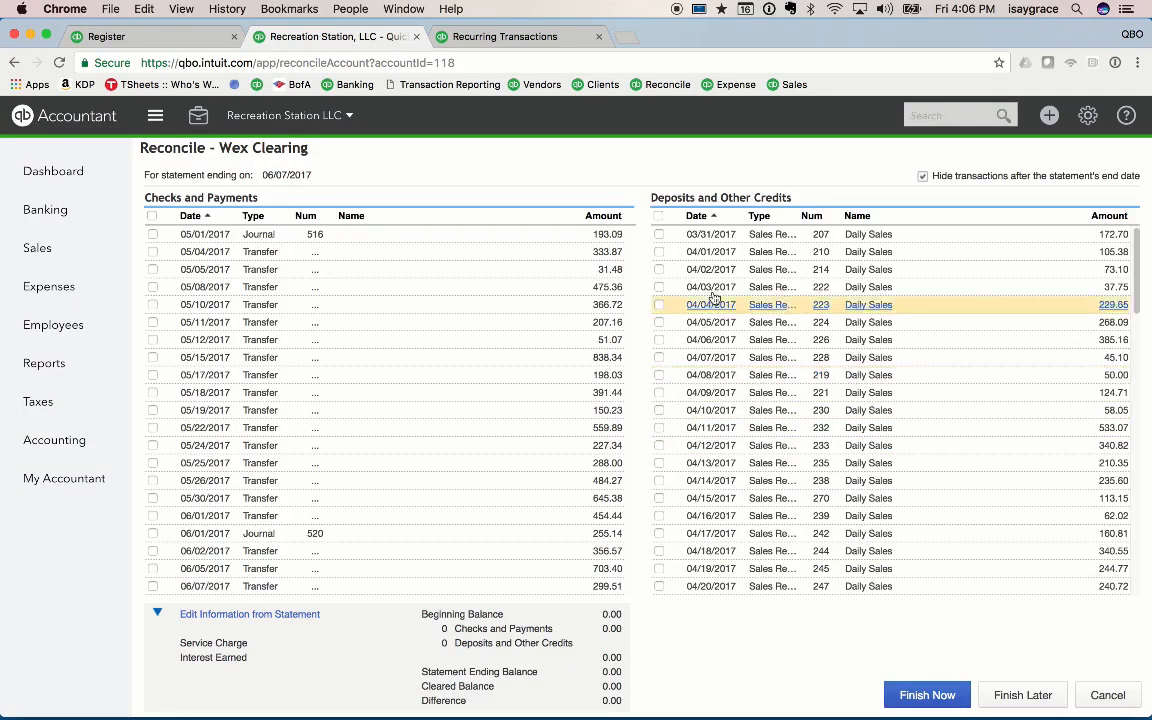
pyautogui.click(659, 304)
# Mark the 04/05/2017 deposit of 268.09 as cleared in Chrome and draw a red check mark beside the $268.09 total in Preview
pyautogui.press('super+Tab')
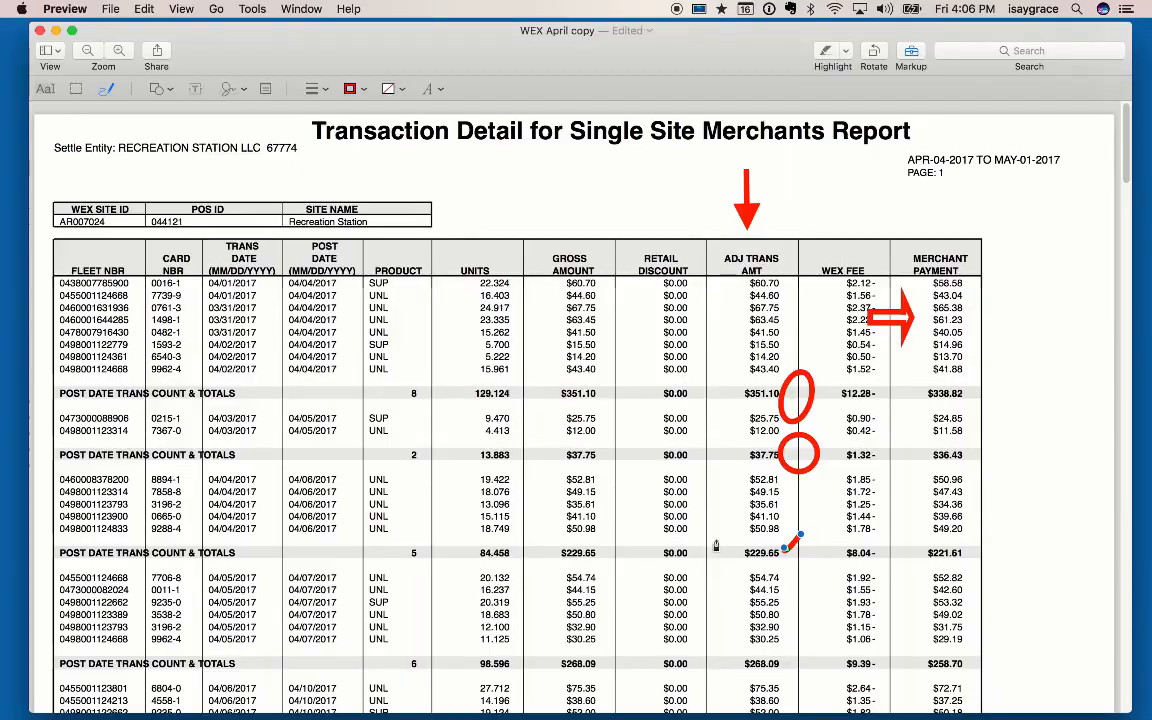
pyautogui.press('super+Tab')
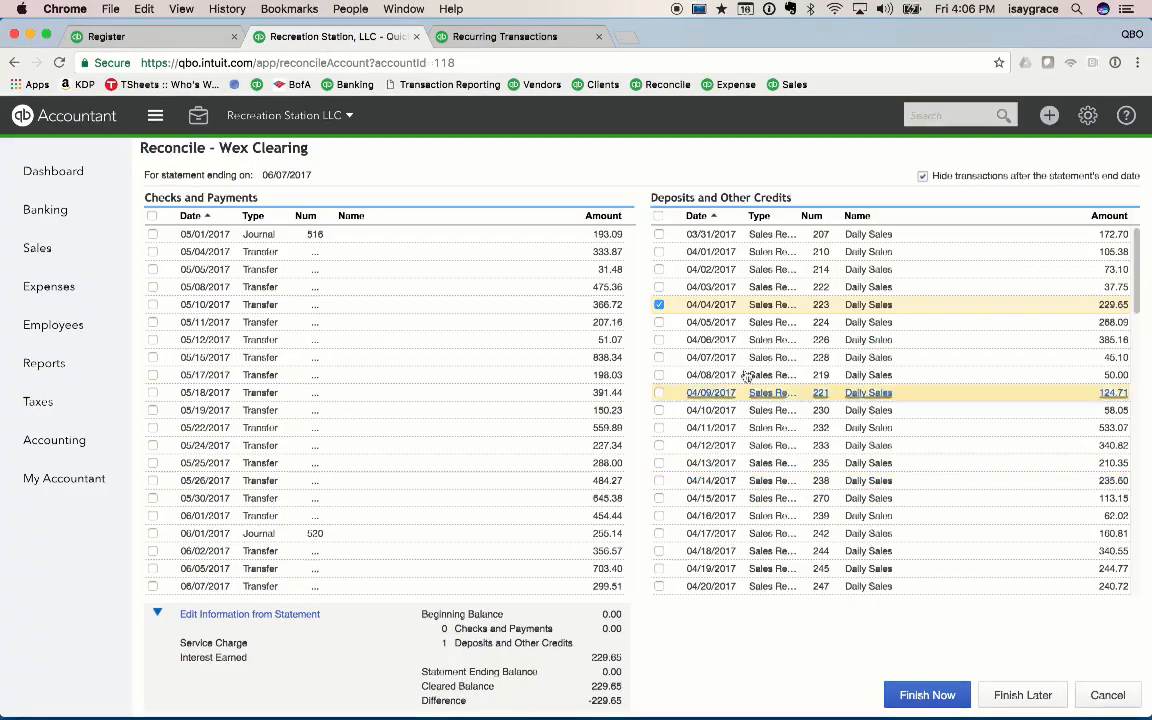
pyautogui.click(659, 322)
pyautogui.press('super+Tab')
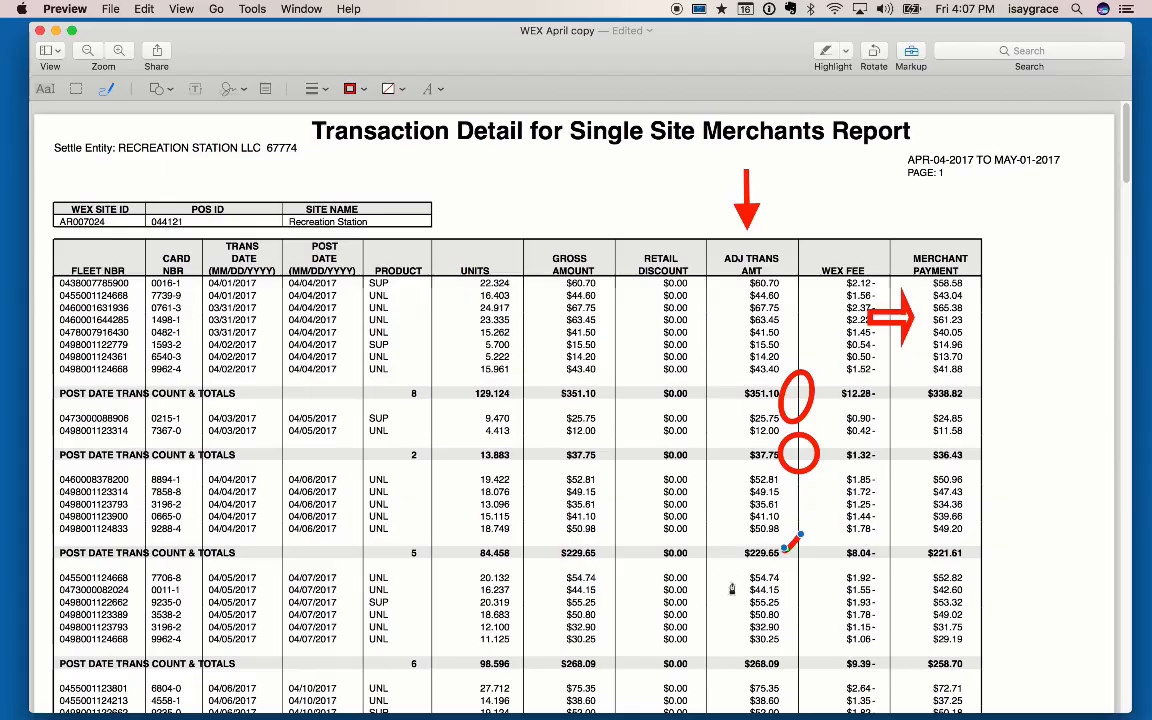
pyautogui.moveTo(782, 650)
pyautogui.mouseDown()
pyautogui.moveTo(788, 660)
pyautogui.moveTo(801, 633)
pyautogui.mouseUp()
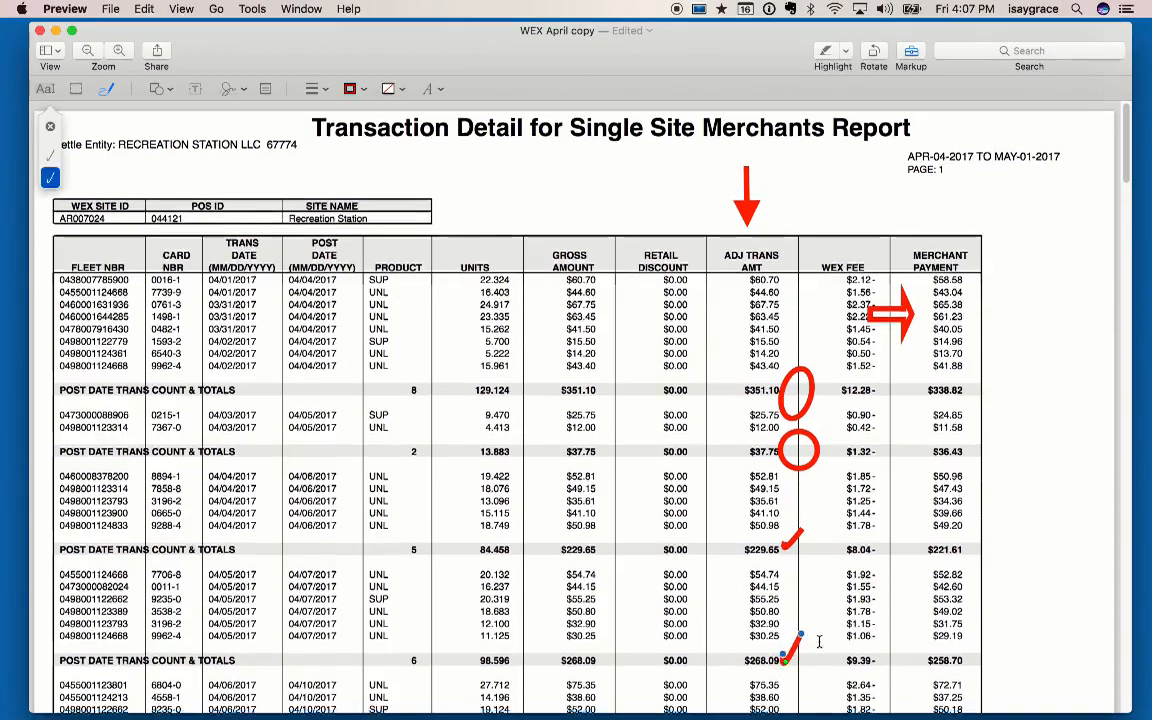
# Mark the 04/06/2017 deposit of 385.16 as cleared in Chrome and draw a red check mark beside the $385.16 total in Preview
pyautogui.scroll(-10, 818, 641)
pyautogui.press('super+Tab')
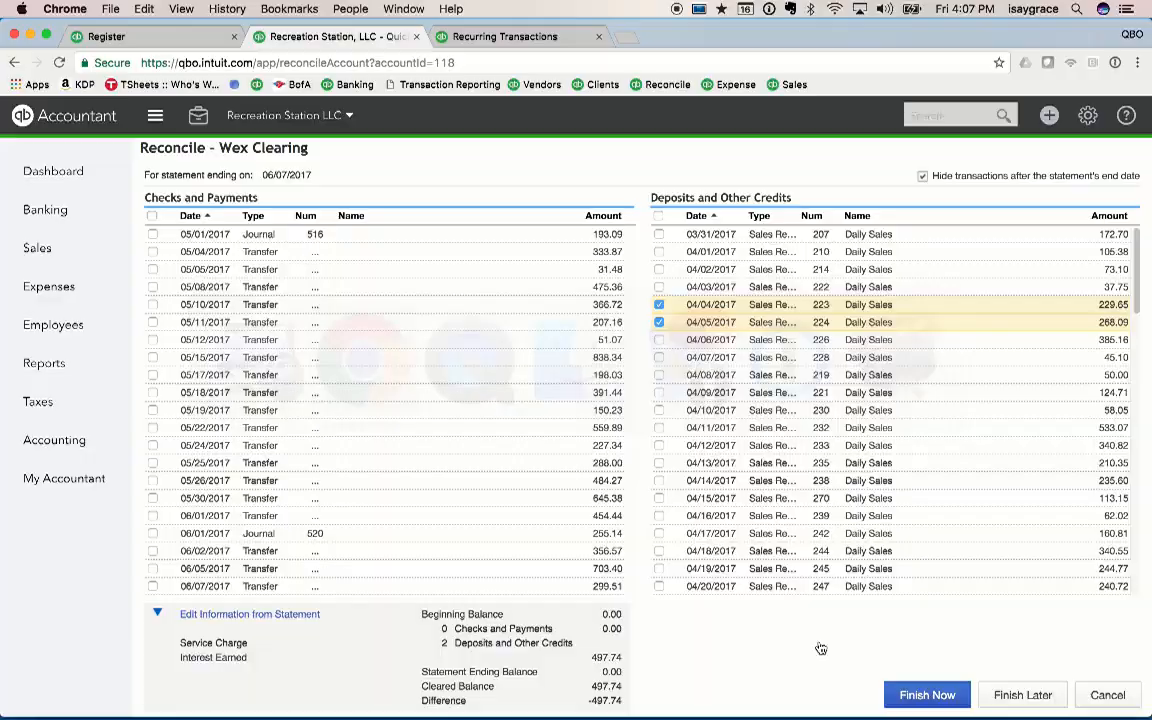
pyautogui.click(659, 339)
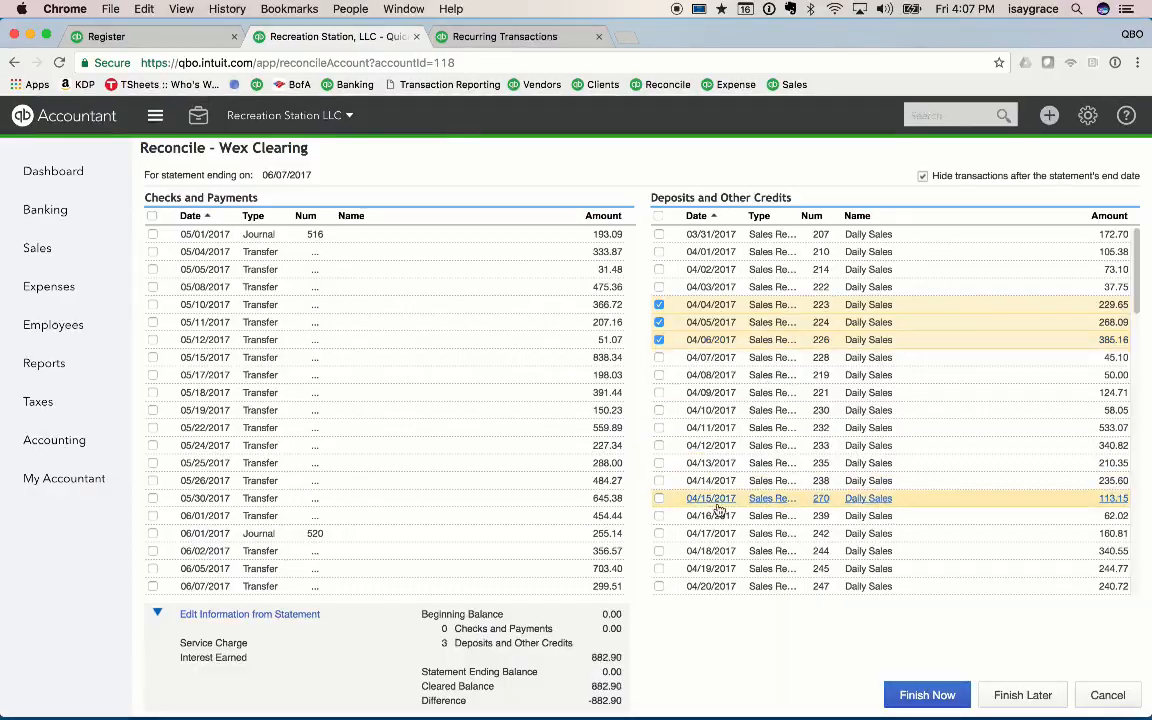
pyautogui.press('super+Tab')
pyautogui.moveTo(780, 512); pyautogui.dragTo(807, 480)
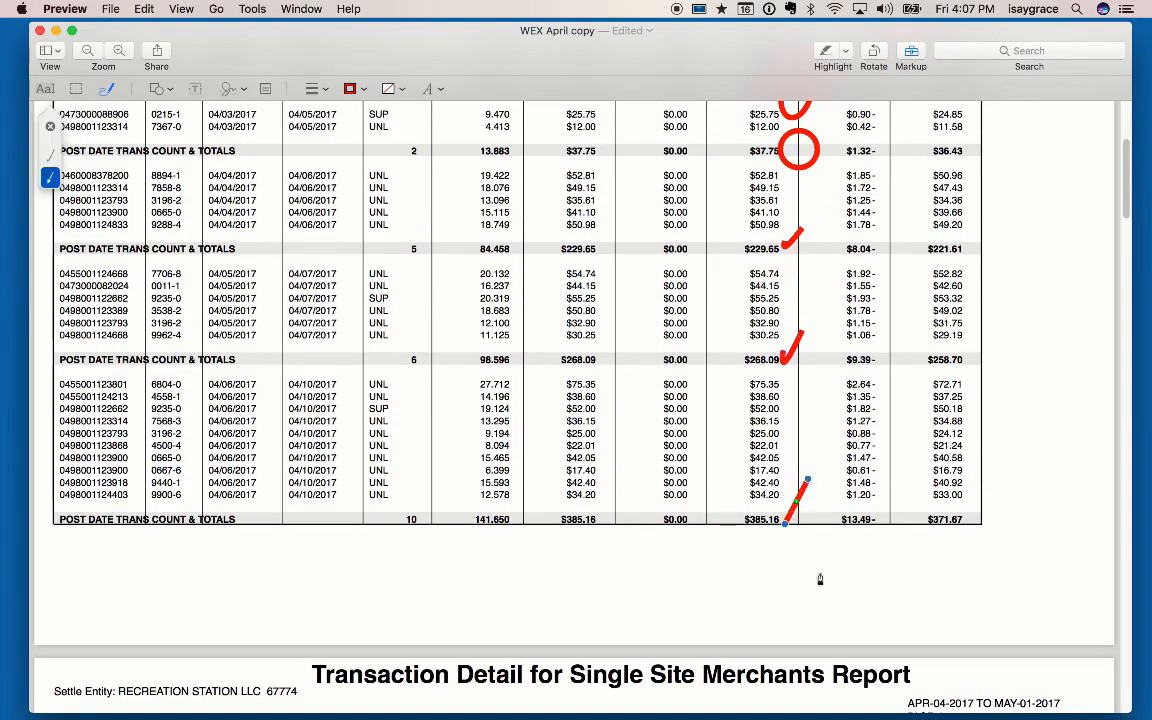
# Compare the page 2 totals with the deposits, then draw and narrow a red oval in Preview beside the $219.81 and $58.05 totals
pyautogui.scroll(-14, 820, 579)
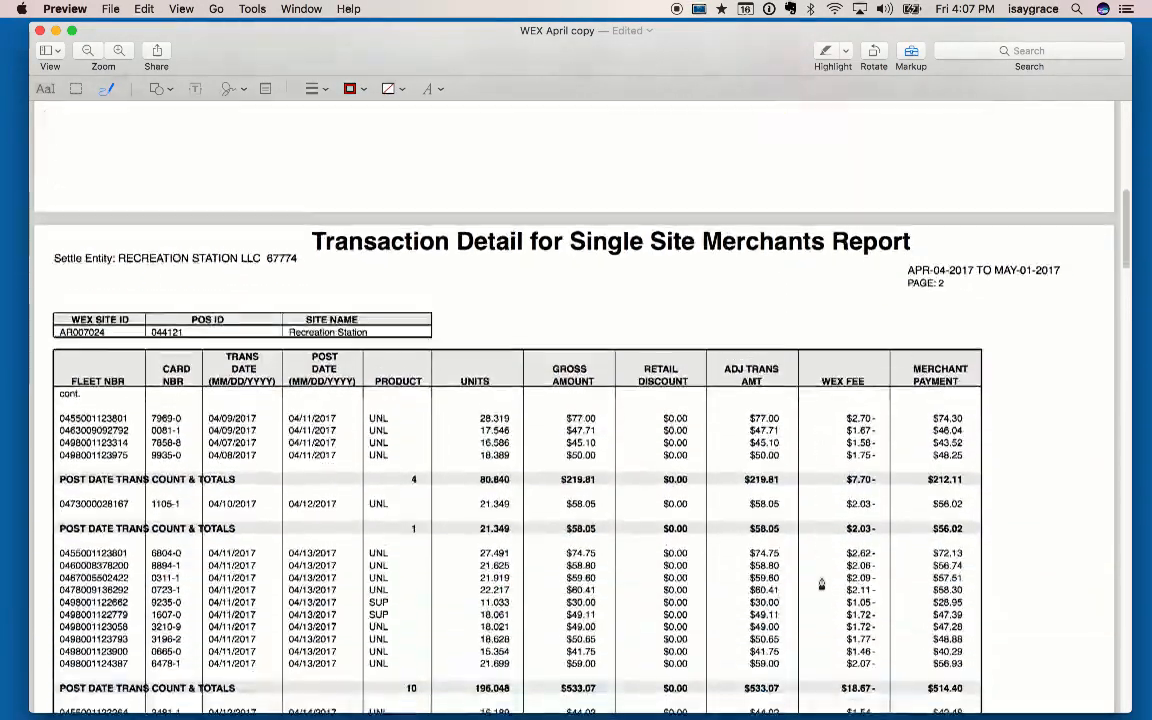
pyautogui.press('super+Tab')
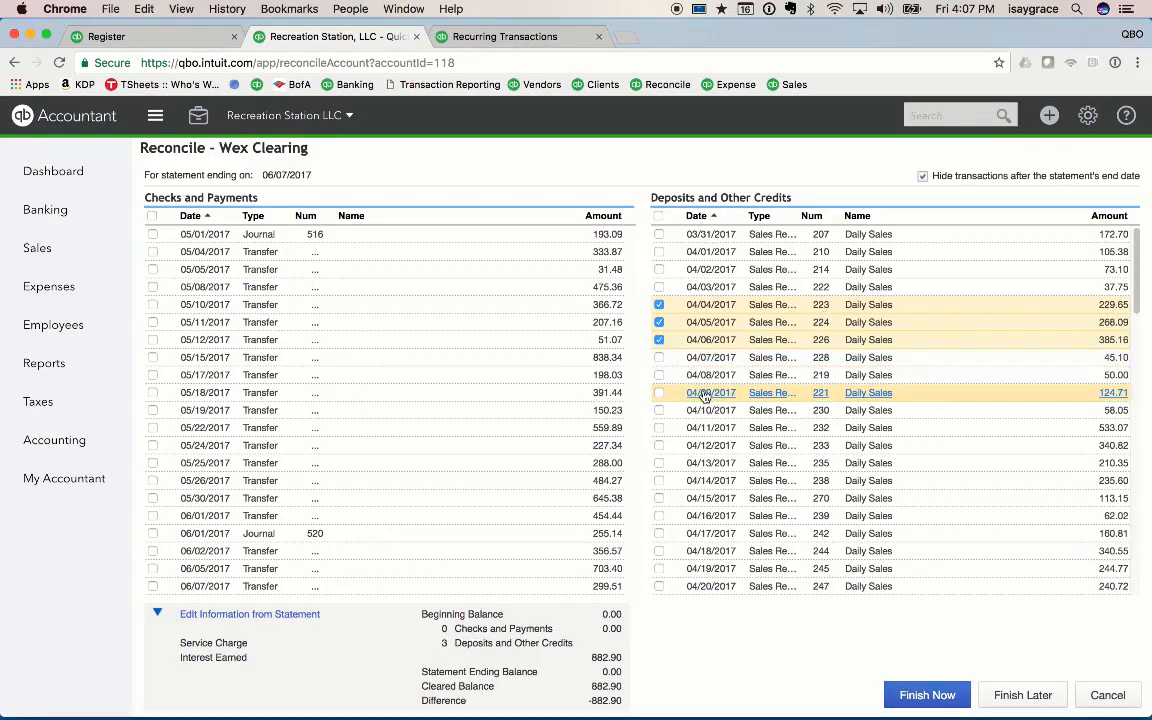
pyautogui.press('super+Tab')
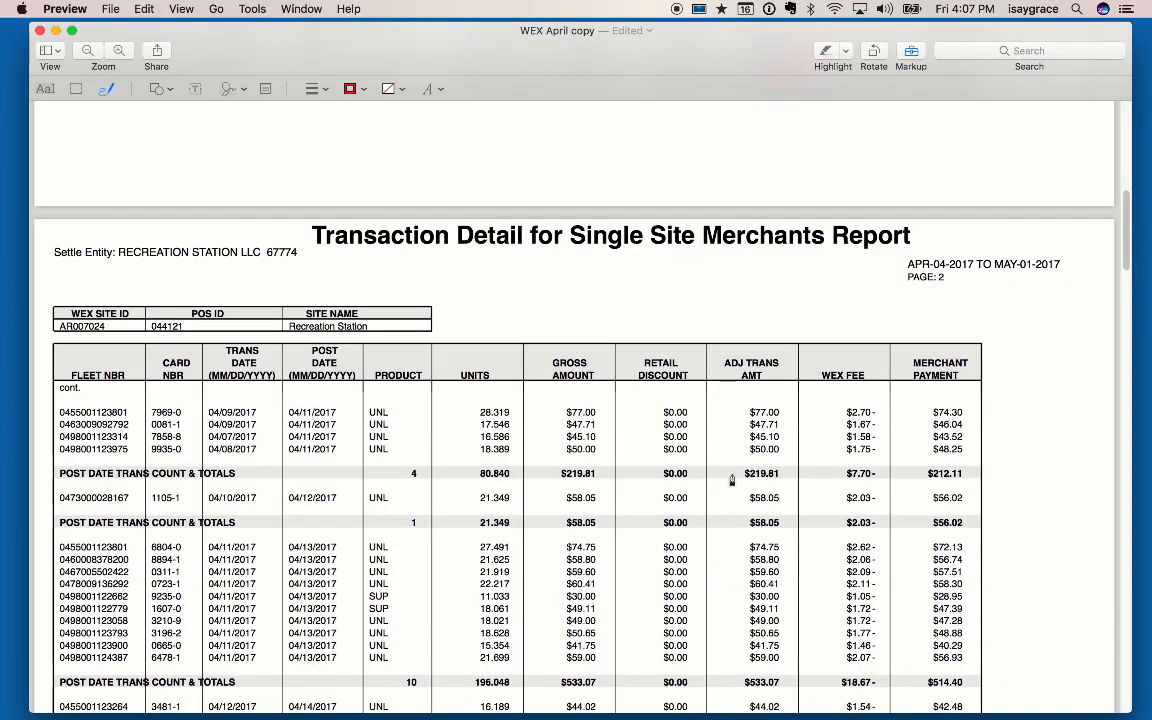
pyautogui.press('super+Tab')
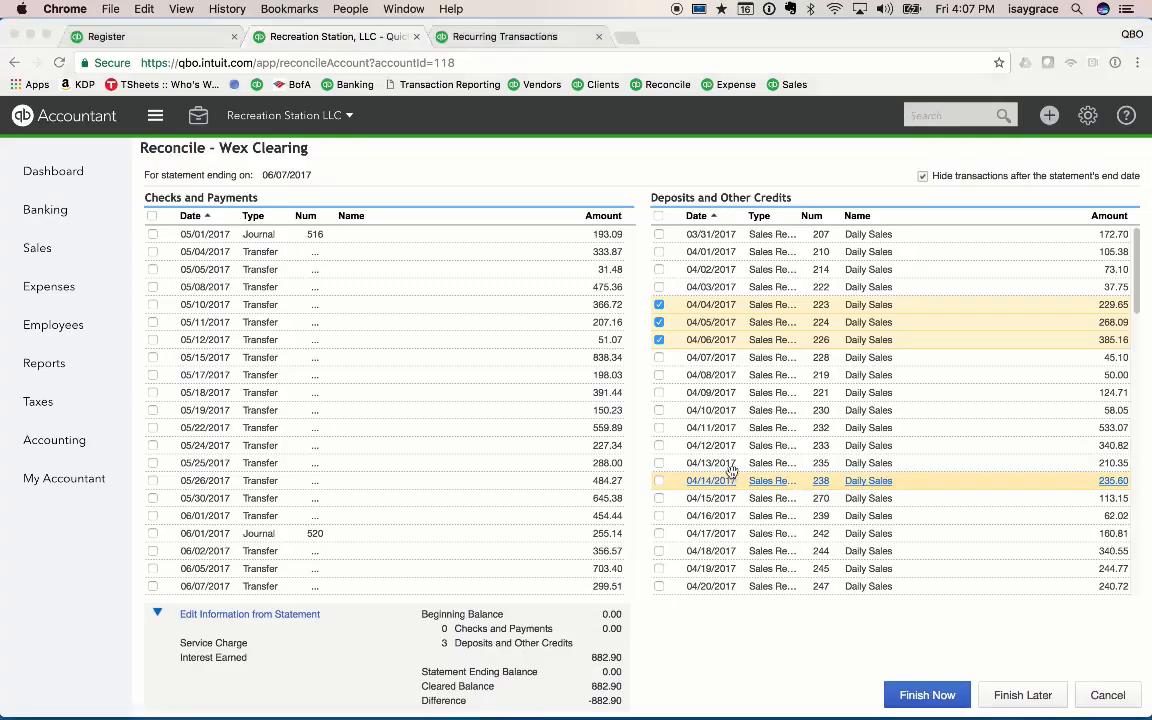
pyautogui.press('super+Tab')
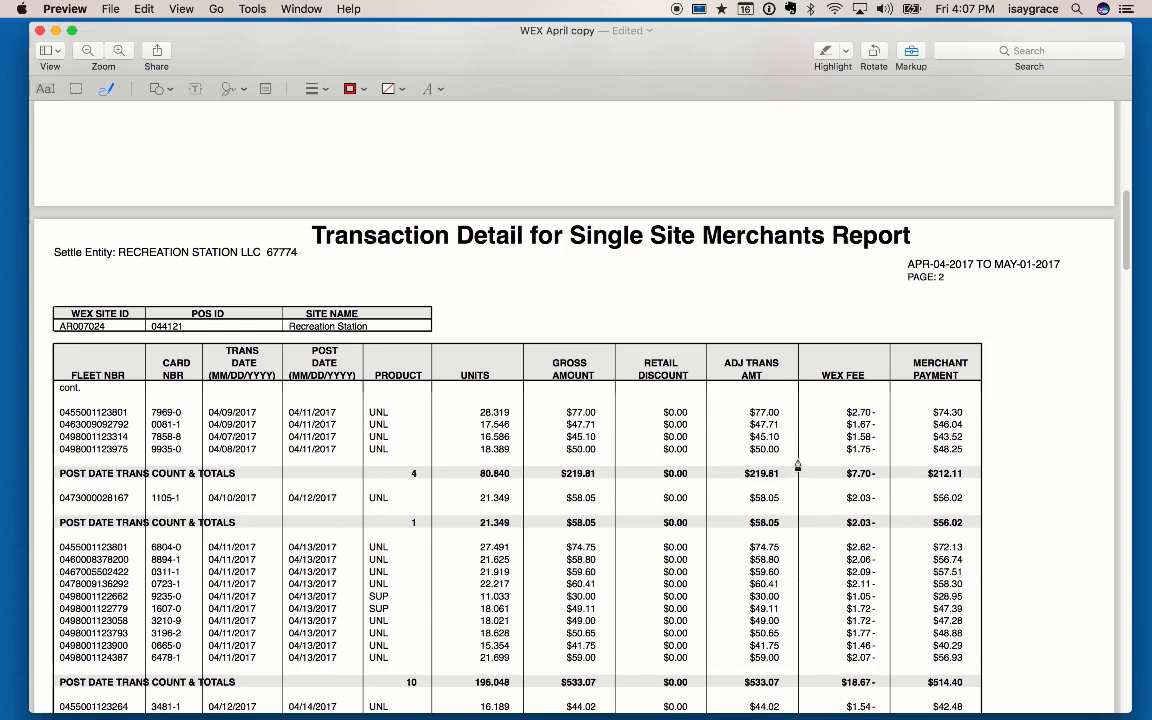
pyautogui.moveTo(797, 452); pyautogui.dragTo(788, 527)
pyautogui.moveTo(796, 555); pyautogui.dragTo(805, 556)
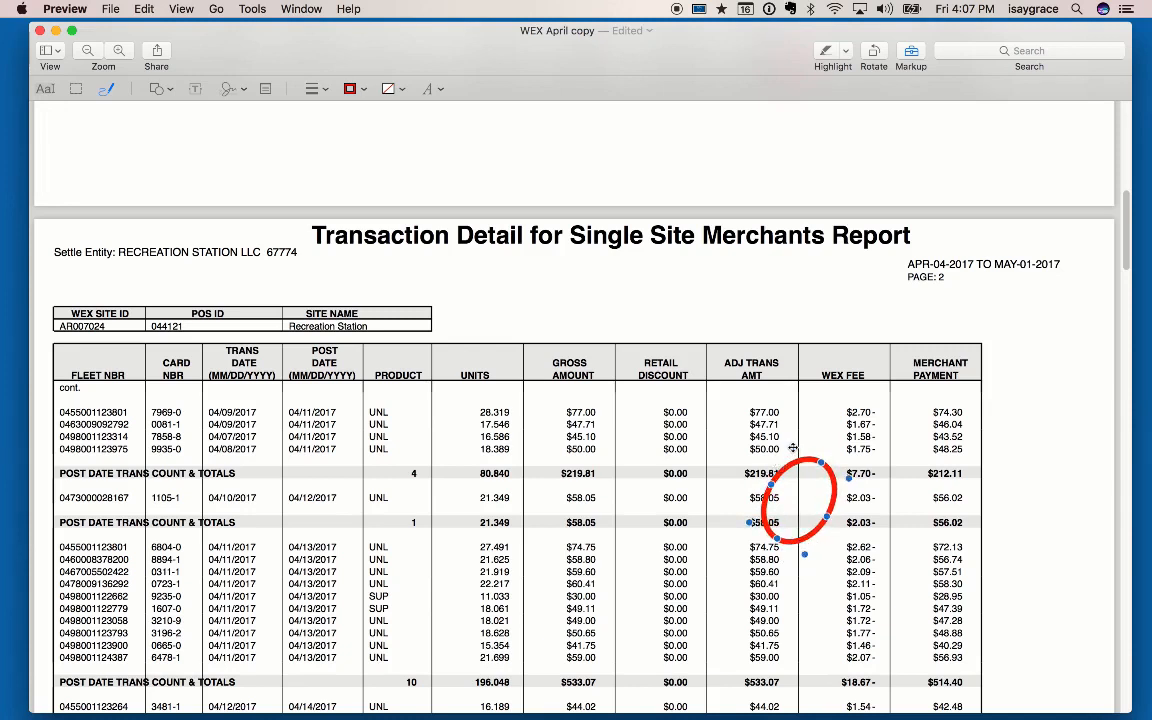
pyautogui.moveTo(793, 448); pyautogui.dragTo(817, 445)
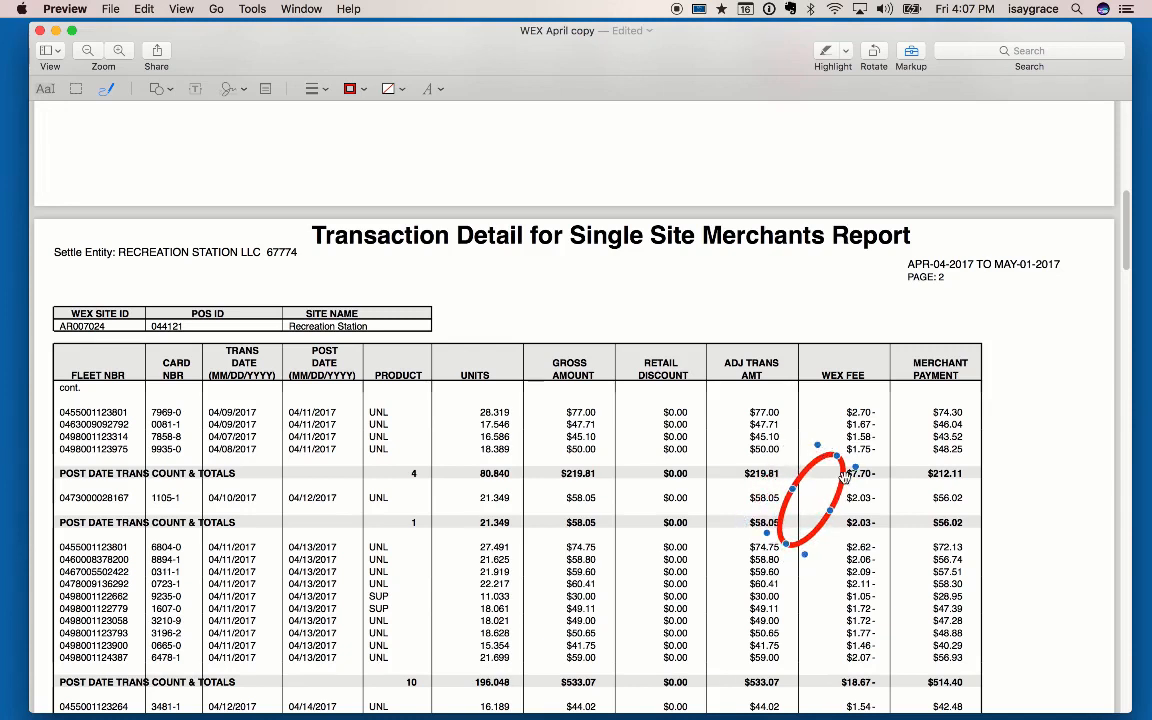
# Mark the 04/11/2017 deposit of 533.07 as cleared in Chrome and draw a red check mark beside the $533.07 total in Preview
pyautogui.scroll(-5, 800, 628)
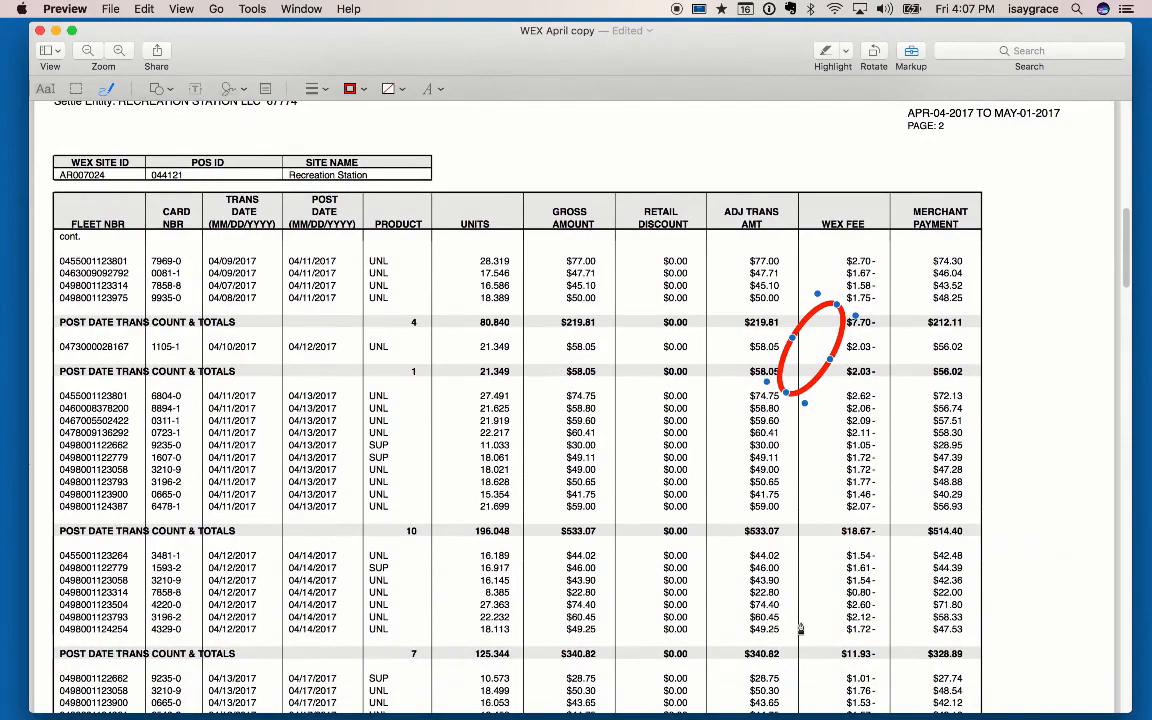
pyautogui.press('super+Tab')
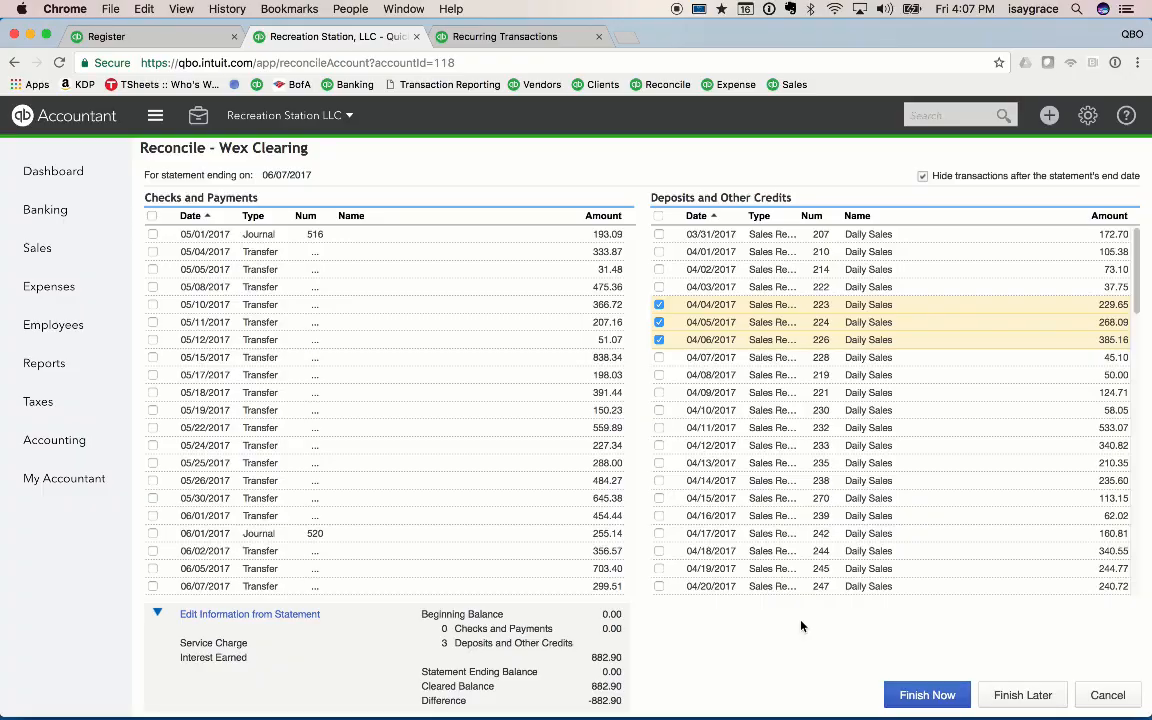
pyautogui.scroll(-3, 723, 494)
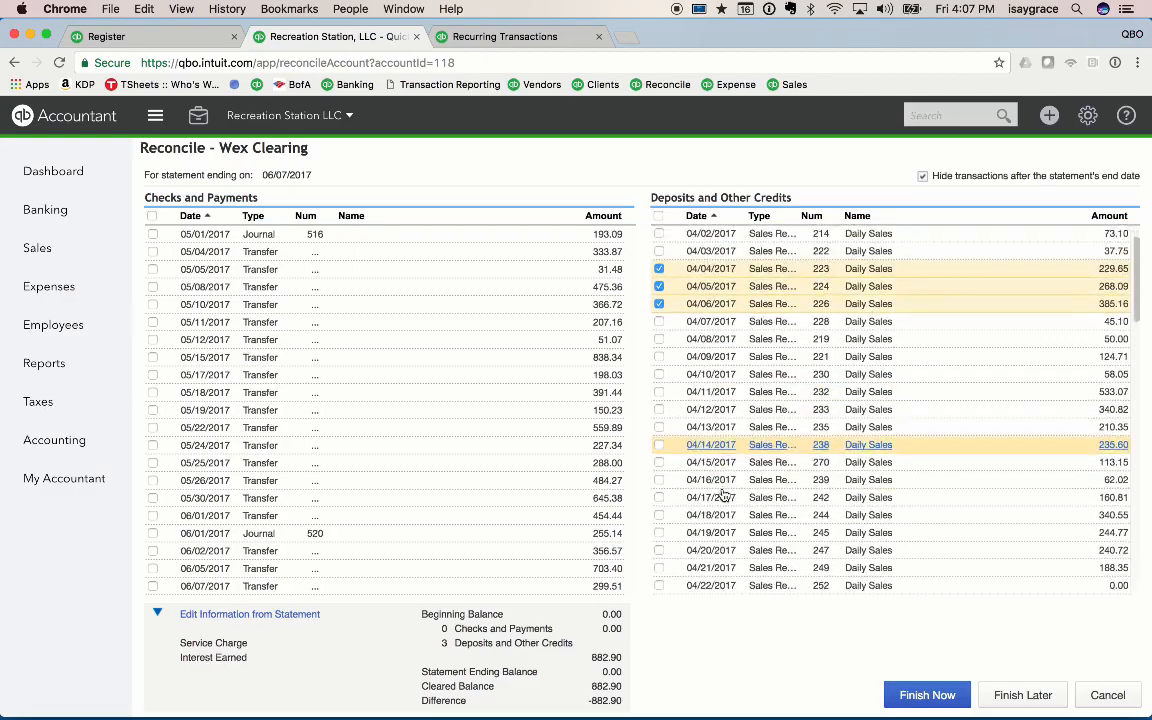
pyautogui.press('super+Tab')
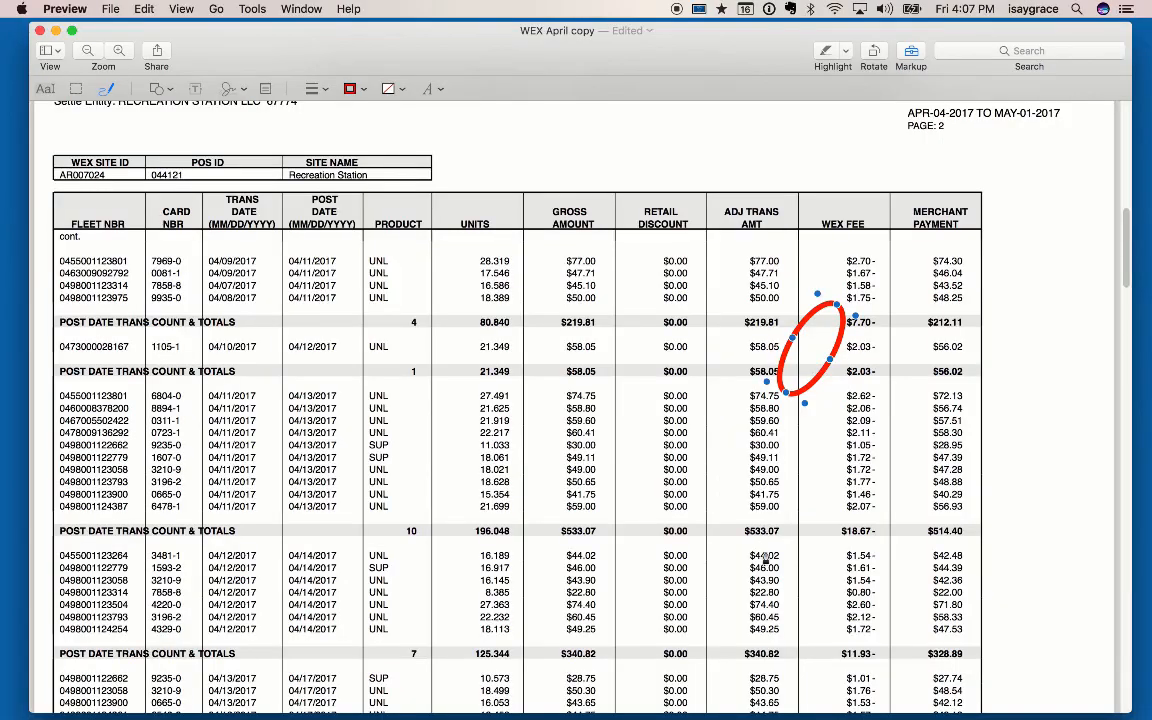
pyautogui.press('super+Tab')
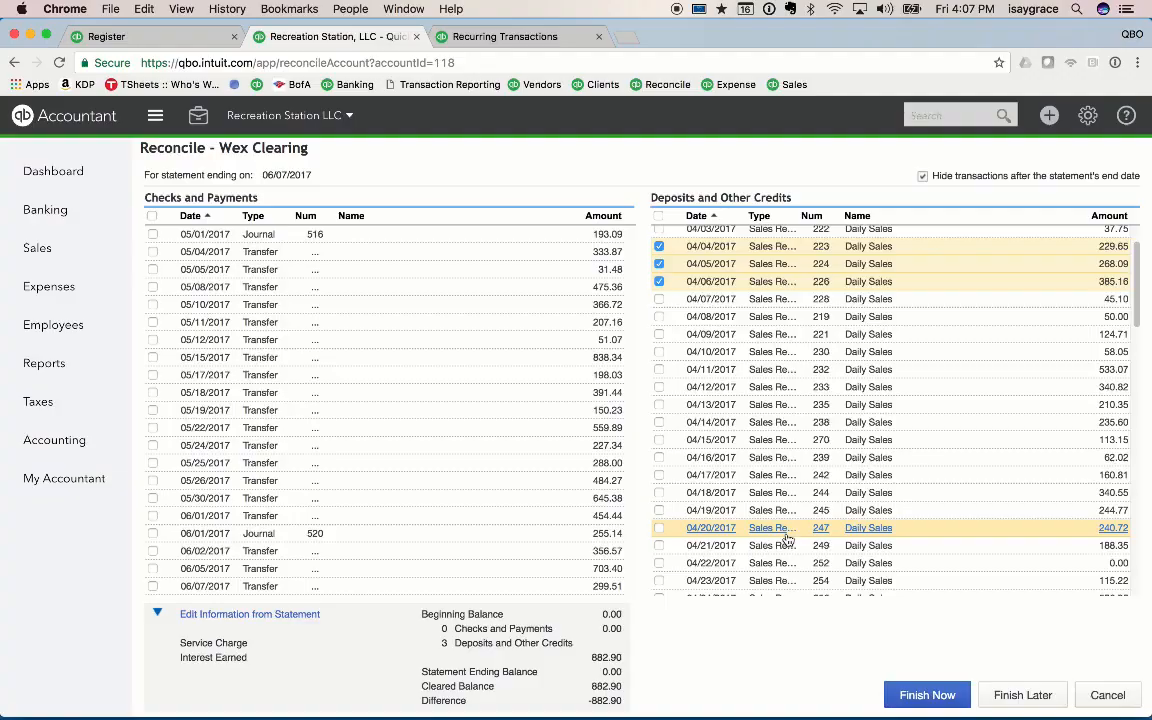
pyautogui.click(660, 370)
pyautogui.press('super+Tab')
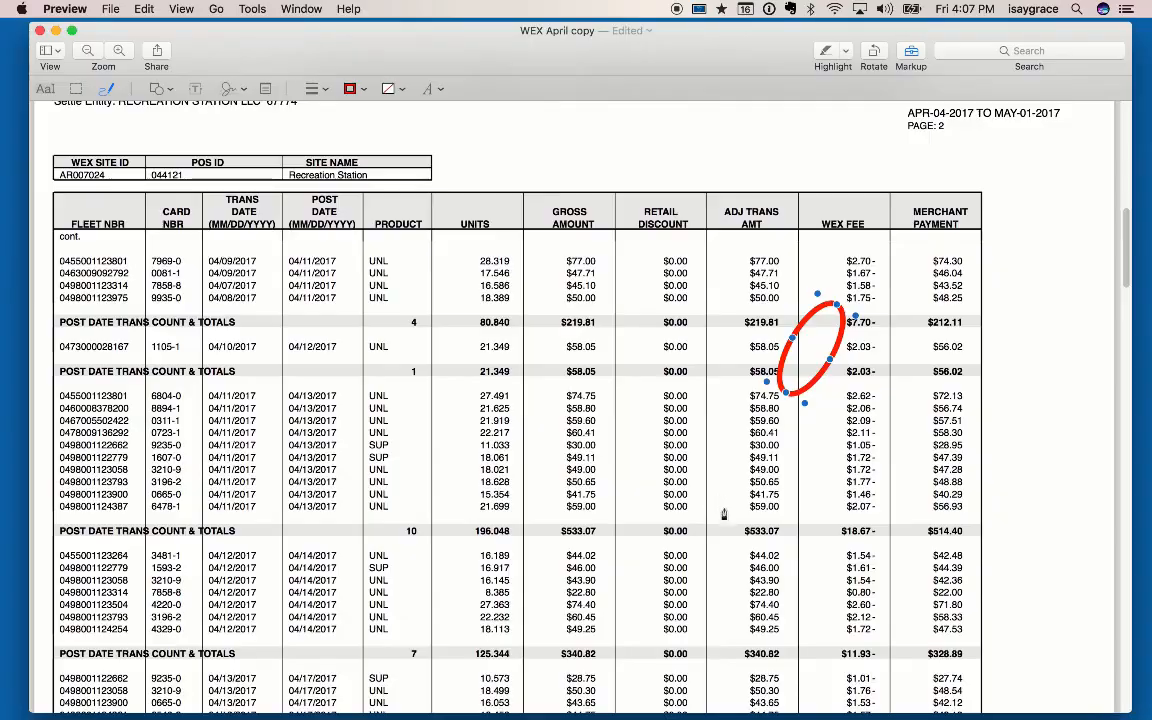
pyautogui.scroll(2, 780, 508)
pyautogui.moveTo(783, 502); pyautogui.dragTo(813, 463)
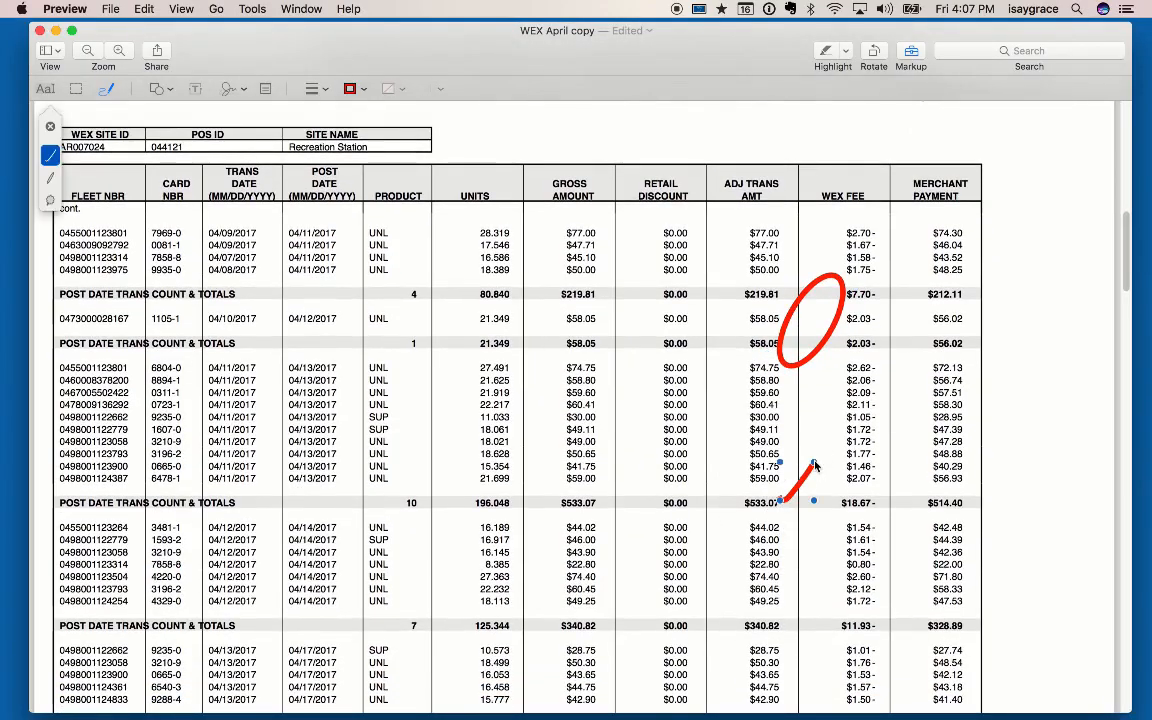
# Mark the 04/12/2017 deposit of 340.82 and 04/13/2017 deposit of 210.35 as cleared in Chrome, and draw red check marks beside both totals in Preview
pyautogui.scroll(-5, 800, 592)
pyautogui.scroll(-3, 799, 593)
pyautogui.press('super+Tab')
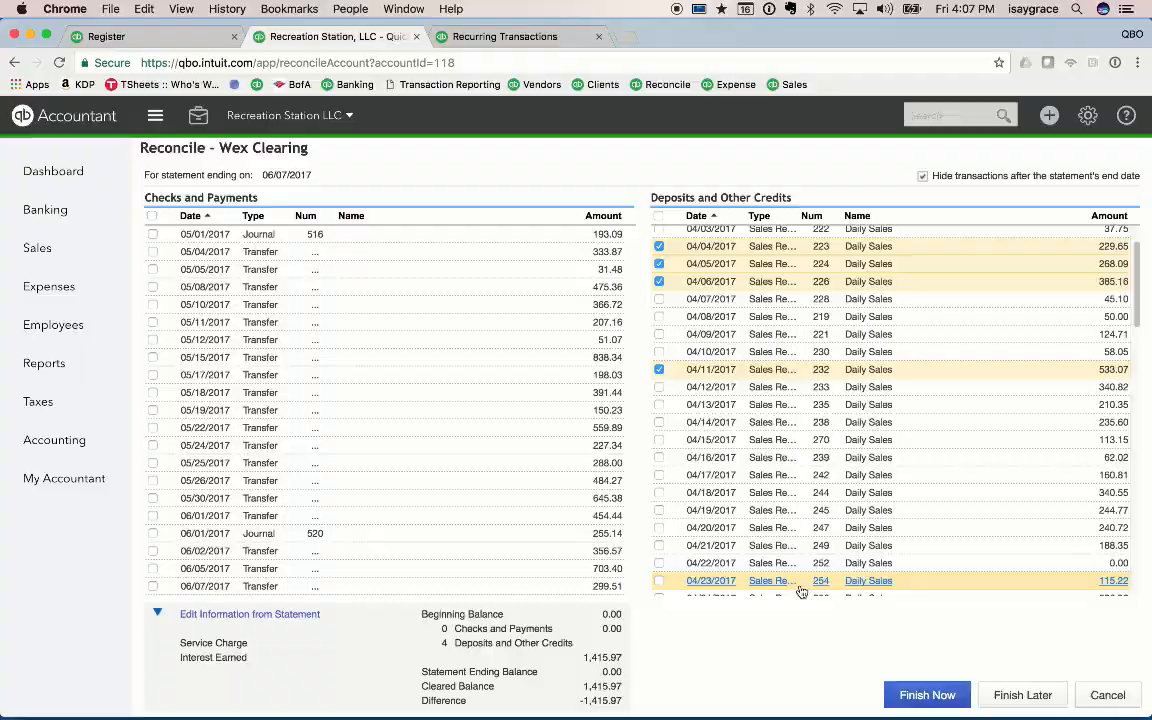
pyautogui.click(658, 388)
pyautogui.press('super+Tab')
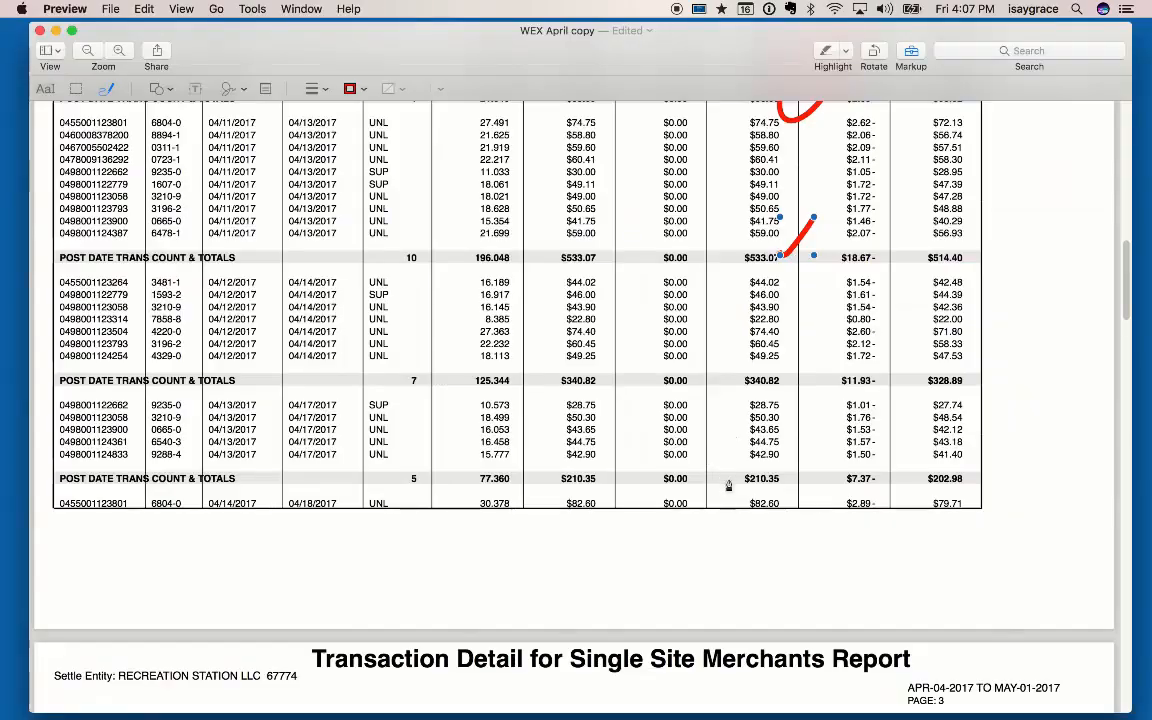
pyautogui.press('super+Tab')
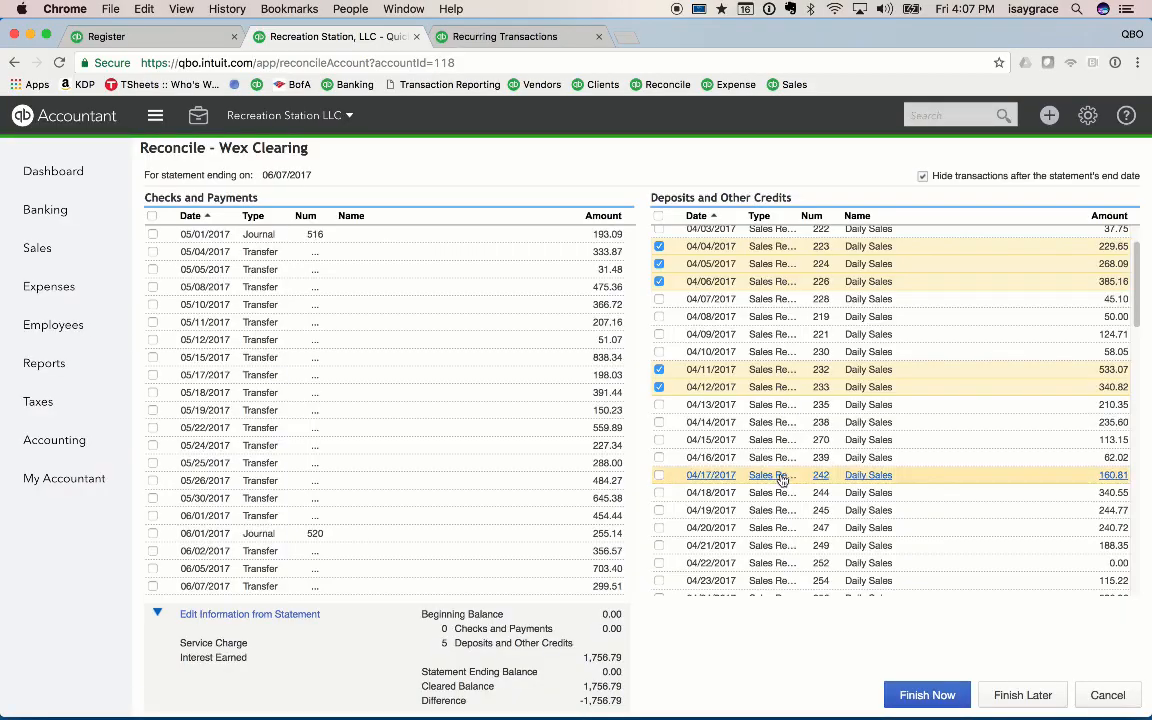
pyautogui.click(663, 404)
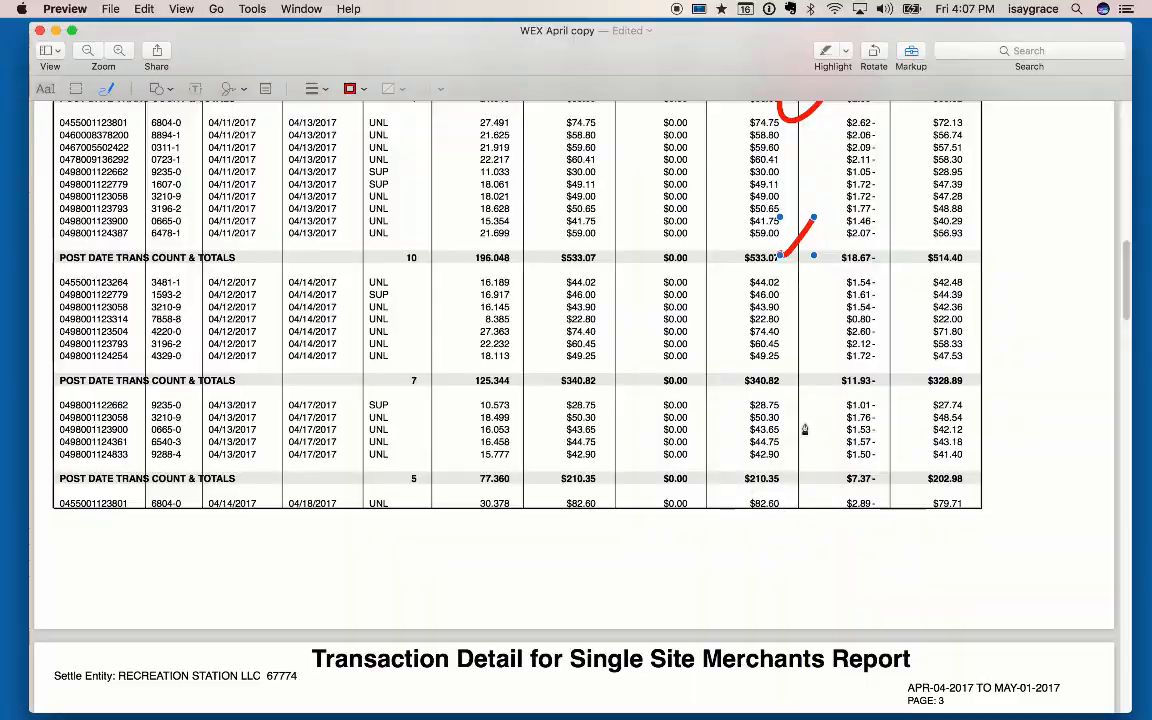
pyautogui.moveTo(777, 376); pyautogui.dragTo(797, 363)
pyautogui.moveTo(786, 482); pyautogui.dragTo(806, 438)
# Compare the page 3 totals with the deposits in Chrome, and draw a red oval in Preview spanning the $410.77 and $160.81 totals
pyautogui.scroll(-5, 830, 599)
pyautogui.scroll(-10, 830, 599)
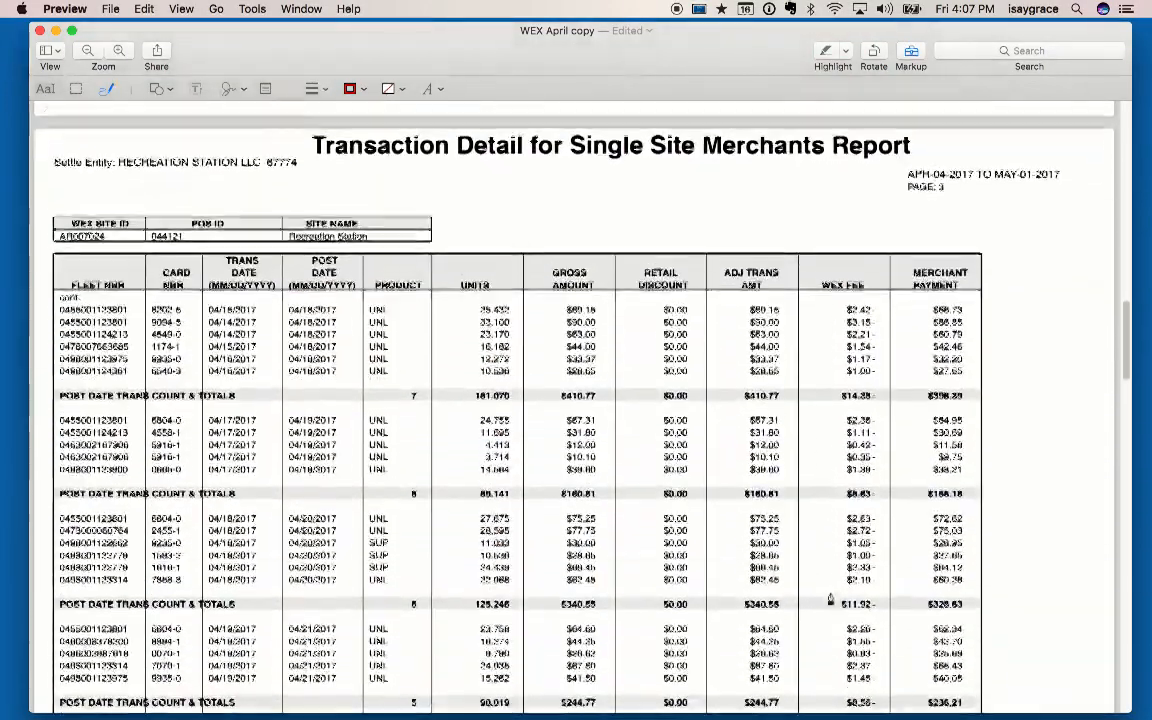
pyautogui.press('super+Tab')
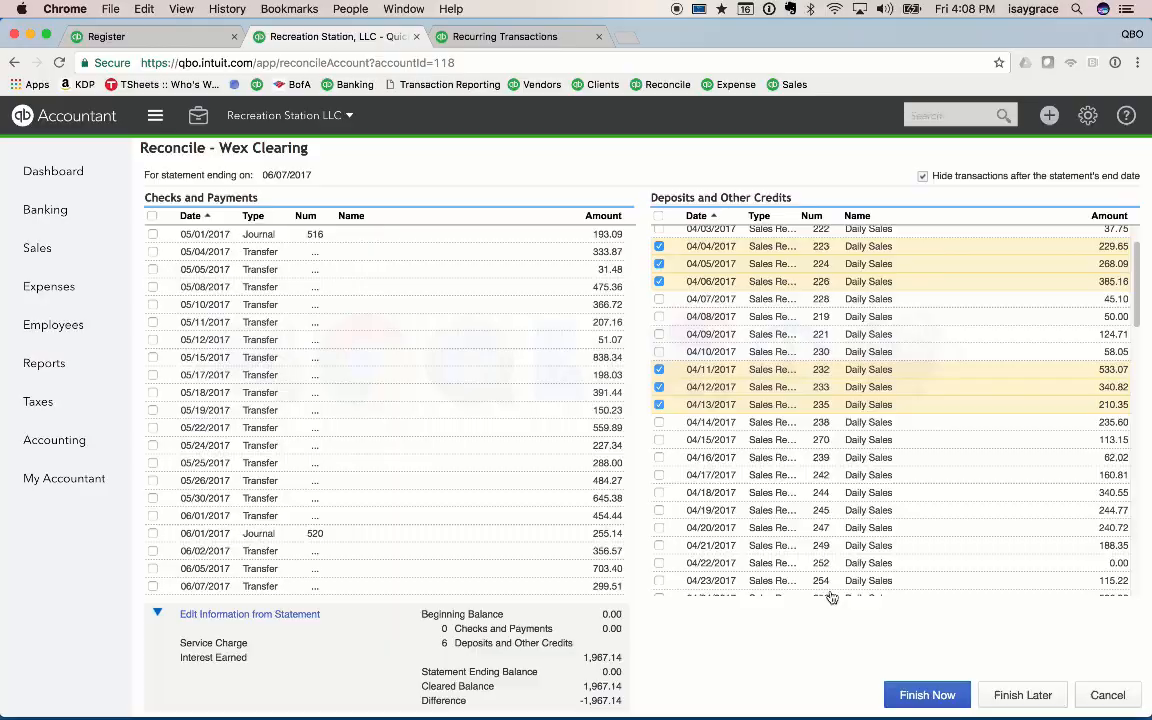
pyautogui.press('super+Tab')
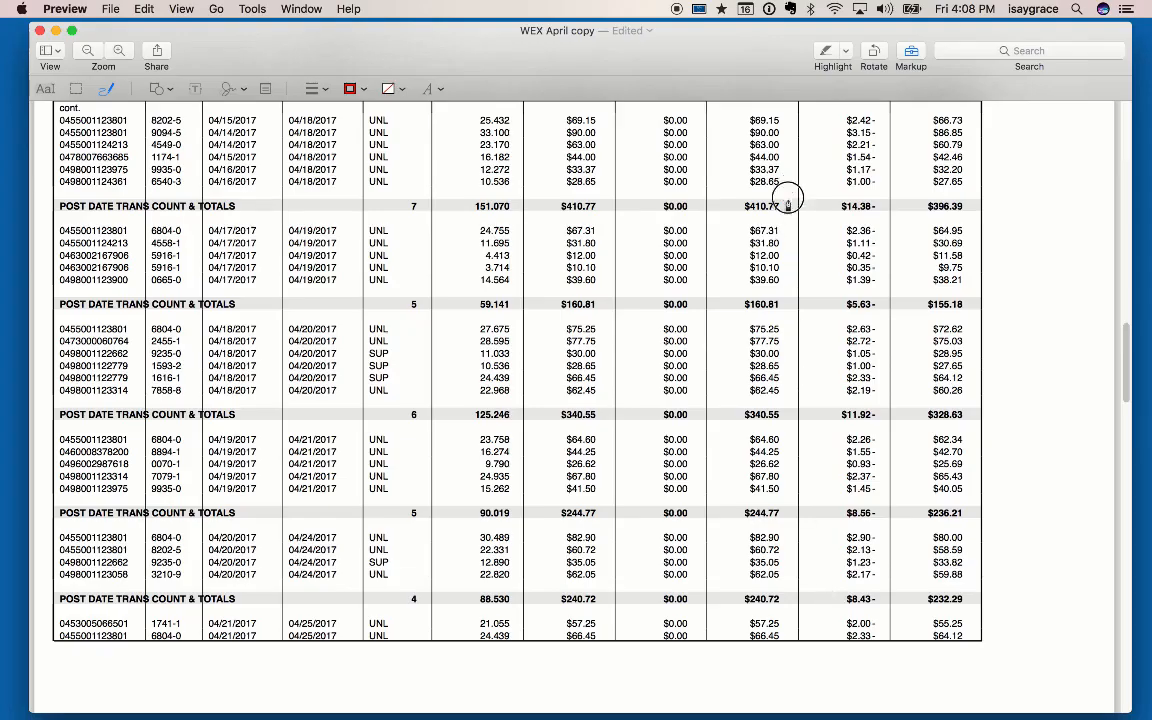
pyautogui.moveTo(792, 193)
pyautogui.mouseDown()
pyautogui.moveTo(787, 327)
pyautogui.moveTo(807, 185)
pyautogui.moveTo(790, 190)
pyautogui.mouseUp()
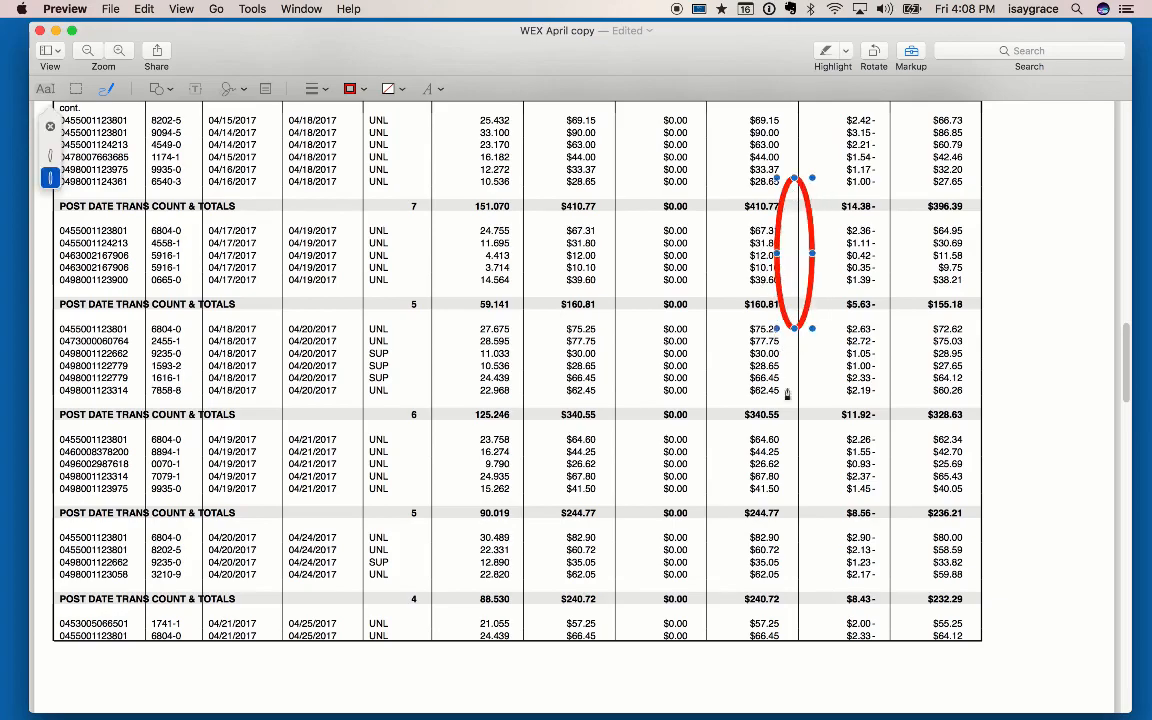
# Mark the 04/18/2017 deposit of 340.55 as cleared in Chrome and draw a red check mark beside the $340.55 total in Preview
pyautogui.press('super+Tab')
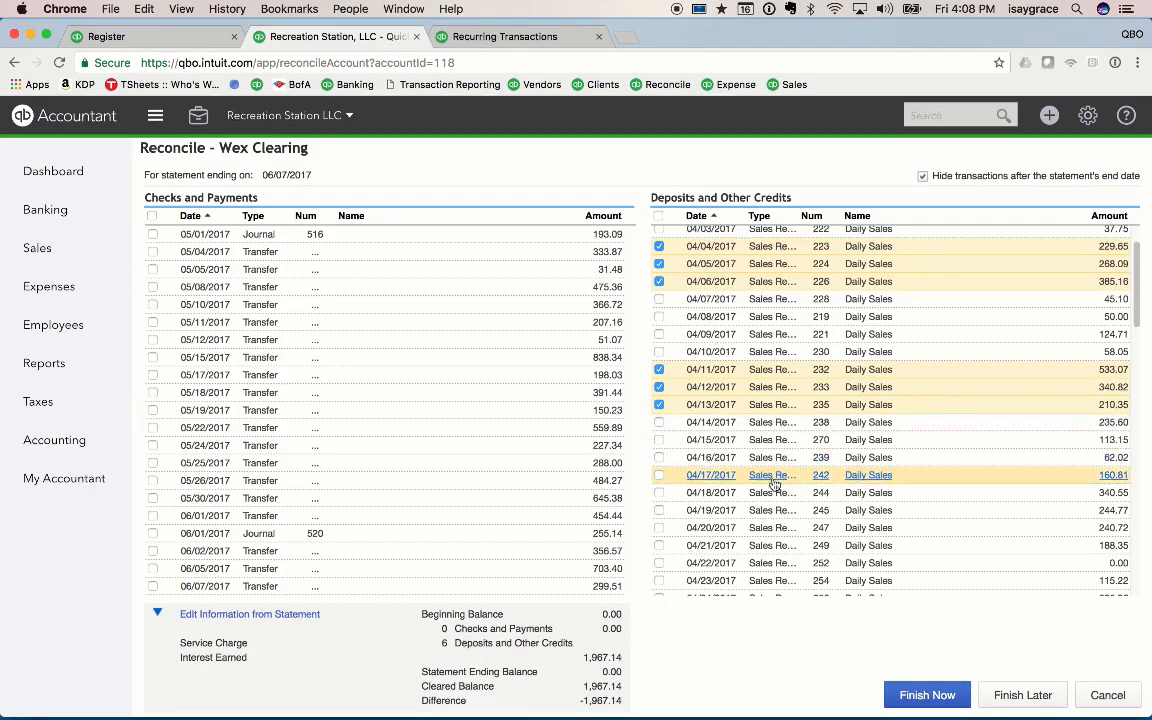
pyautogui.click(658, 497)
pyautogui.press('super+Tab')
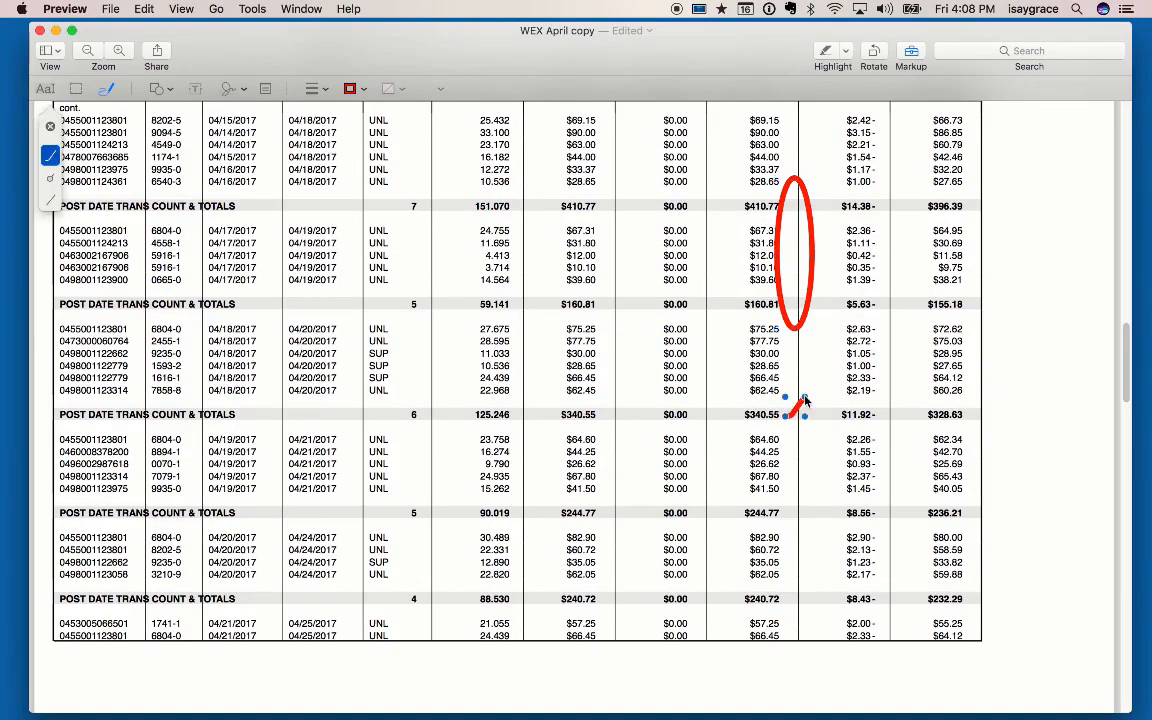
# Mark the 04/17/2017 deposit of 160.81 as cleared in Chrome and switch back to the WEX report in Preview
pyautogui.press('super+Tab')
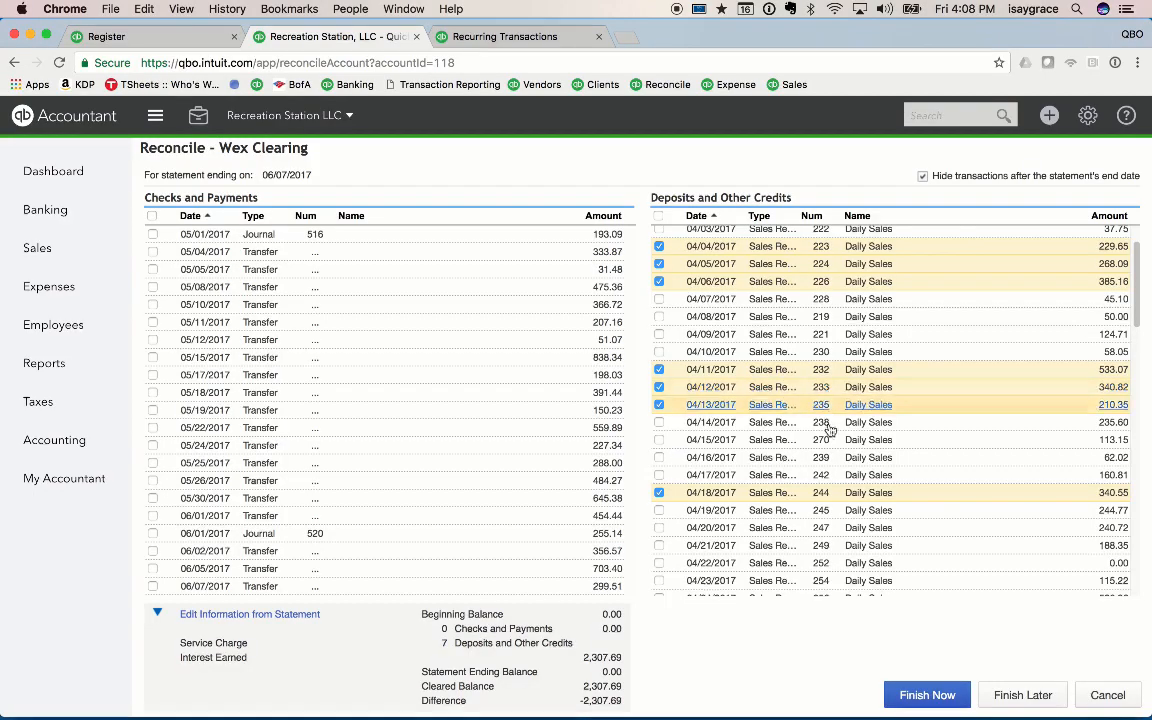
pyautogui.click(659, 475)
pyautogui.press('super+Tab')
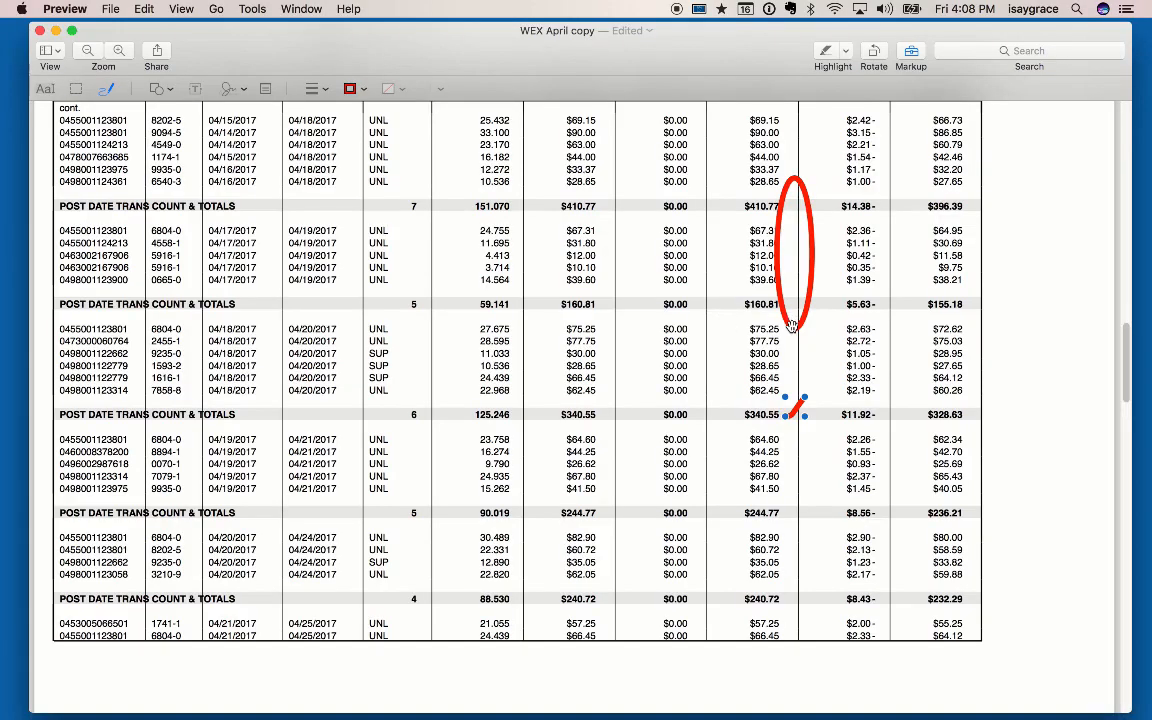
# Shrink the red oval to a circle beside the $410.77 total and draw a red check mark beside the $160.81 total
pyautogui.moveTo(790, 310); pyautogui.dragTo(795, 211)
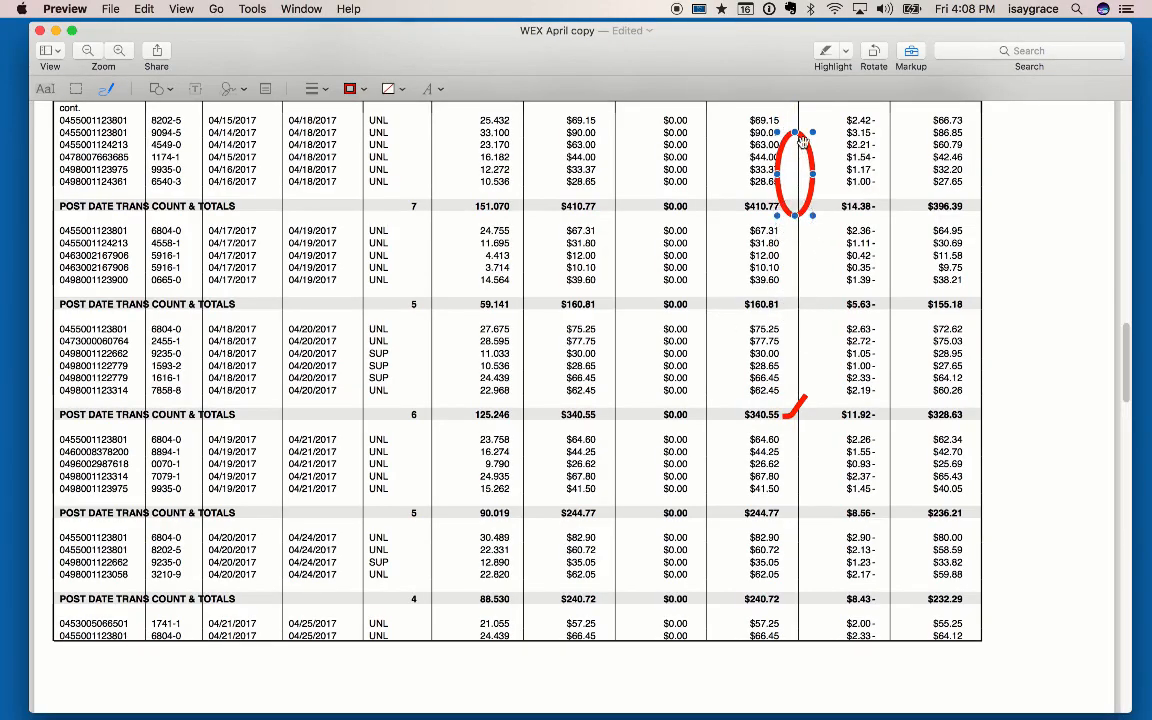
pyautogui.moveTo(795, 132); pyautogui.dragTo(801, 227)
pyautogui.moveTo(782, 306); pyautogui.dragTo(810, 274)
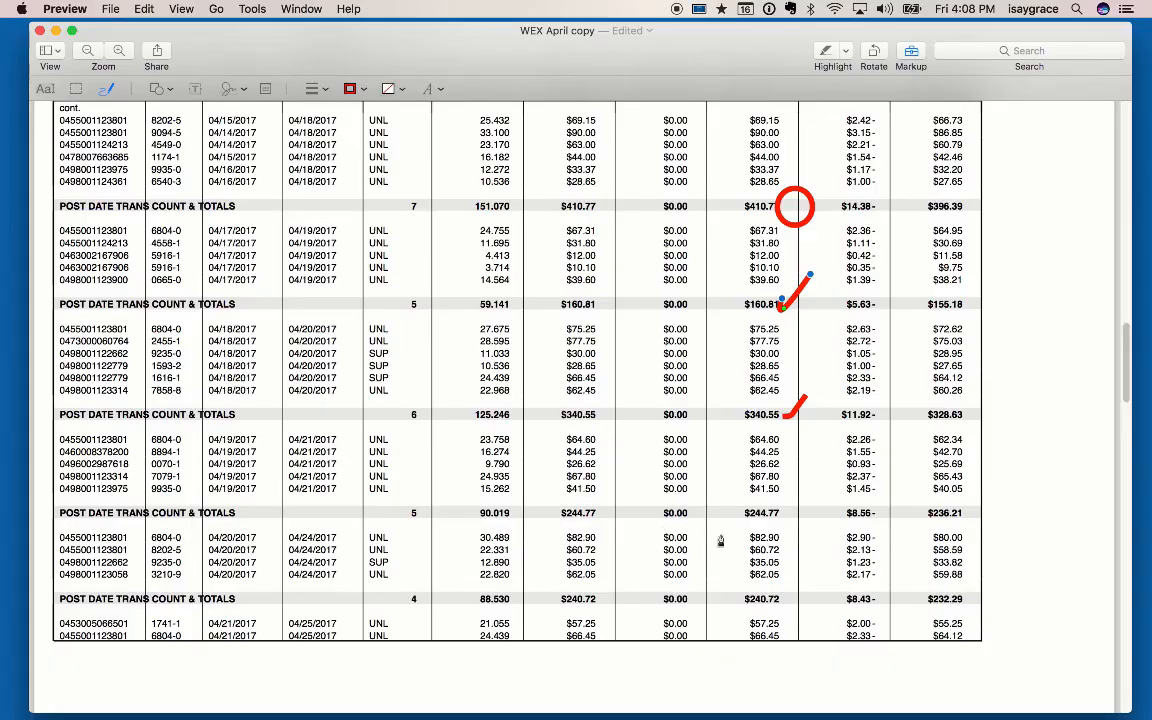
# Draw red check marks beside the $244.77 and $240.72 totals in Preview, and mark the 04/19/2017 and 04/20/2017 deposits as cleared in Chrome
pyautogui.moveTo(782, 505); pyautogui.dragTo(804, 482)
pyautogui.moveTo(781, 586); pyautogui.dragTo(801, 569)
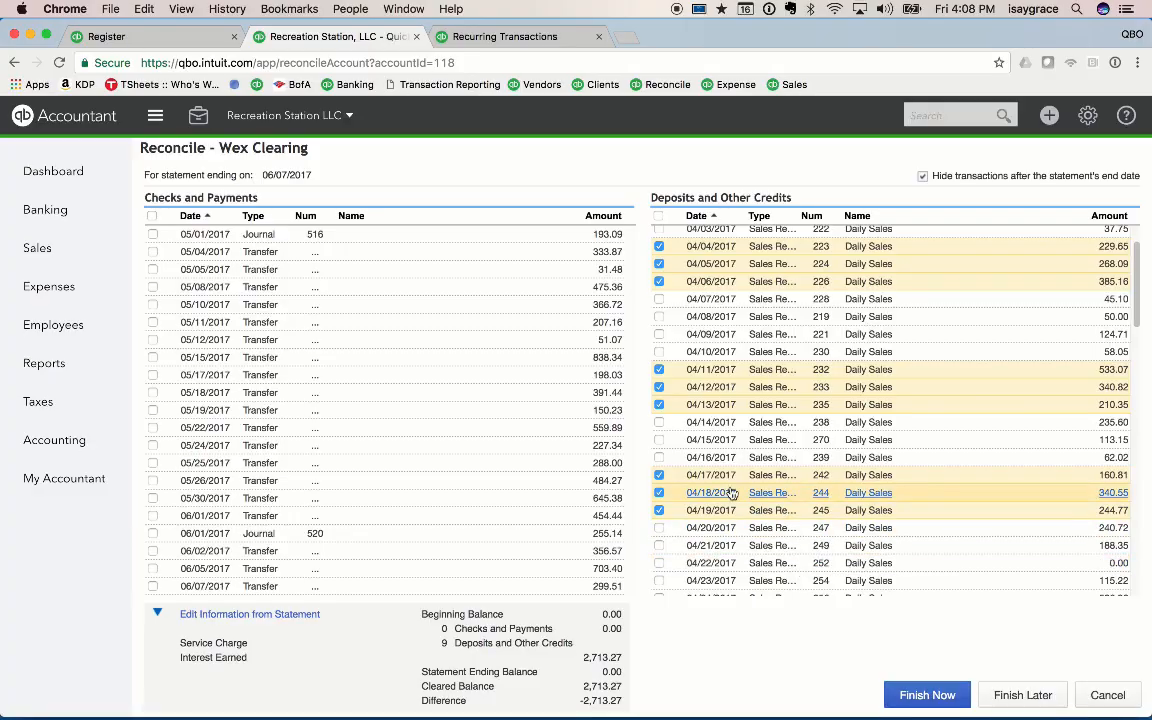
pyautogui.click(660, 528)
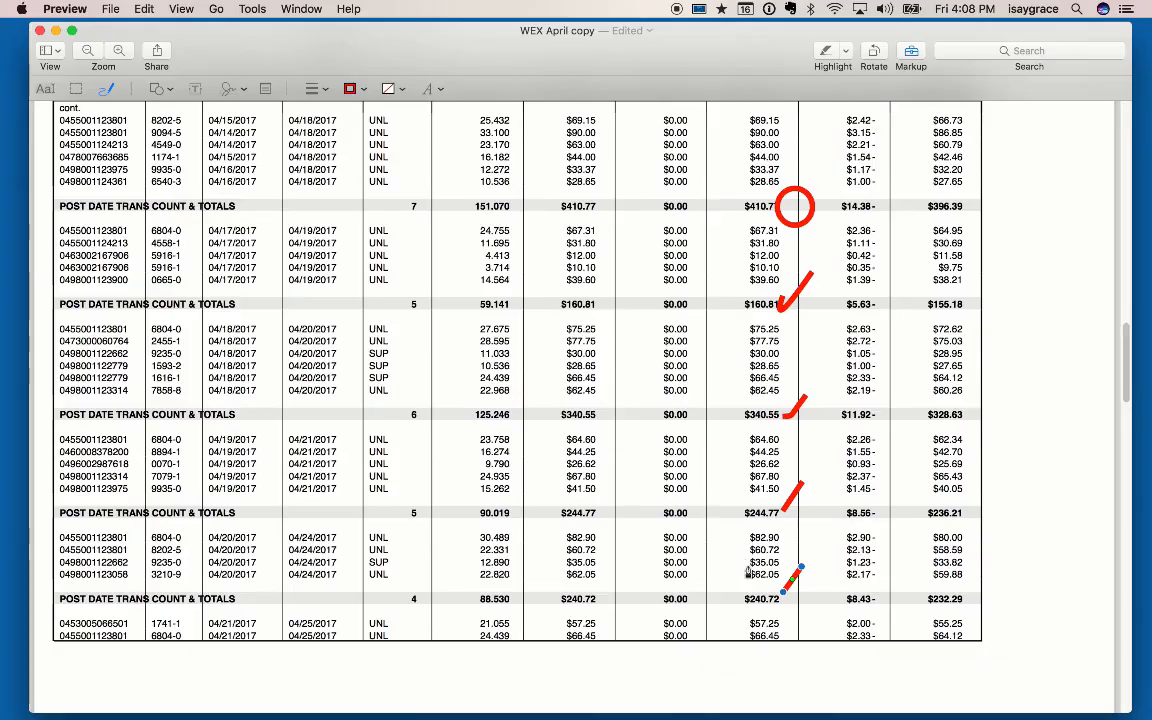
# Compare the page 4 totals with the deposits, clearing the 04/24/2017 deposit of 506.96 in Chrome and marking the $506.96 total in red in Preview
pyautogui.scroll(-10, 748, 572)
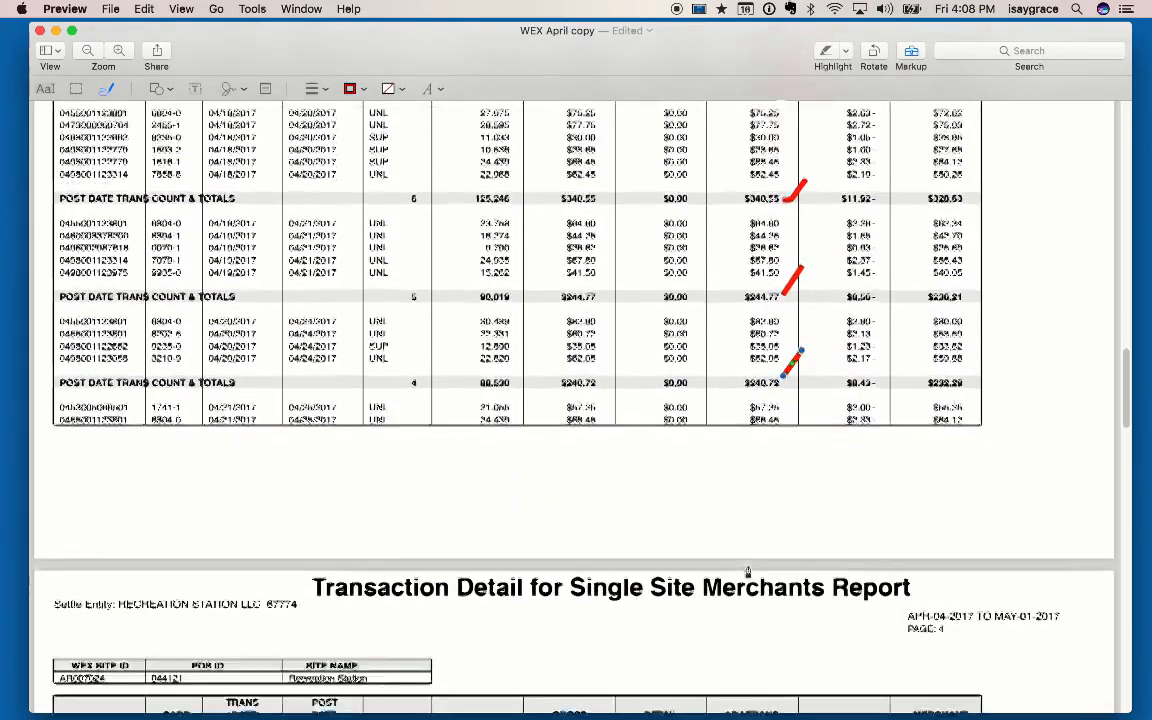
pyautogui.scroll(-8, 748, 572)
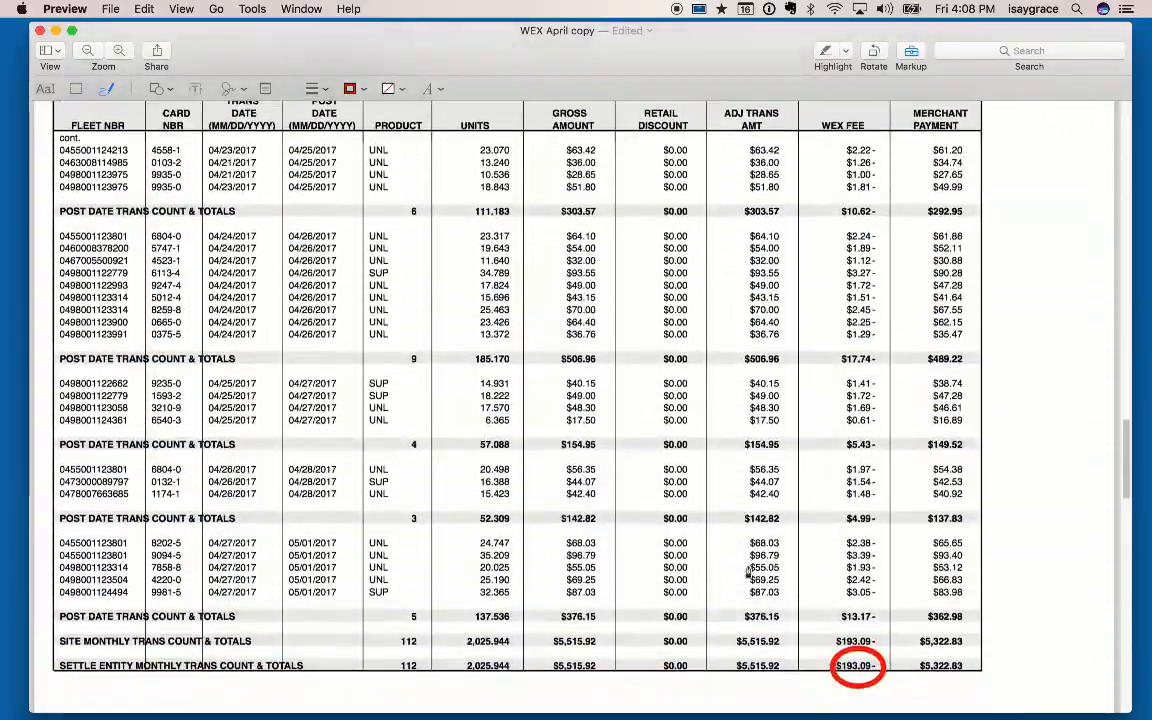
pyautogui.press('super+Tab')
pyautogui.scroll(-5, 749, 569)
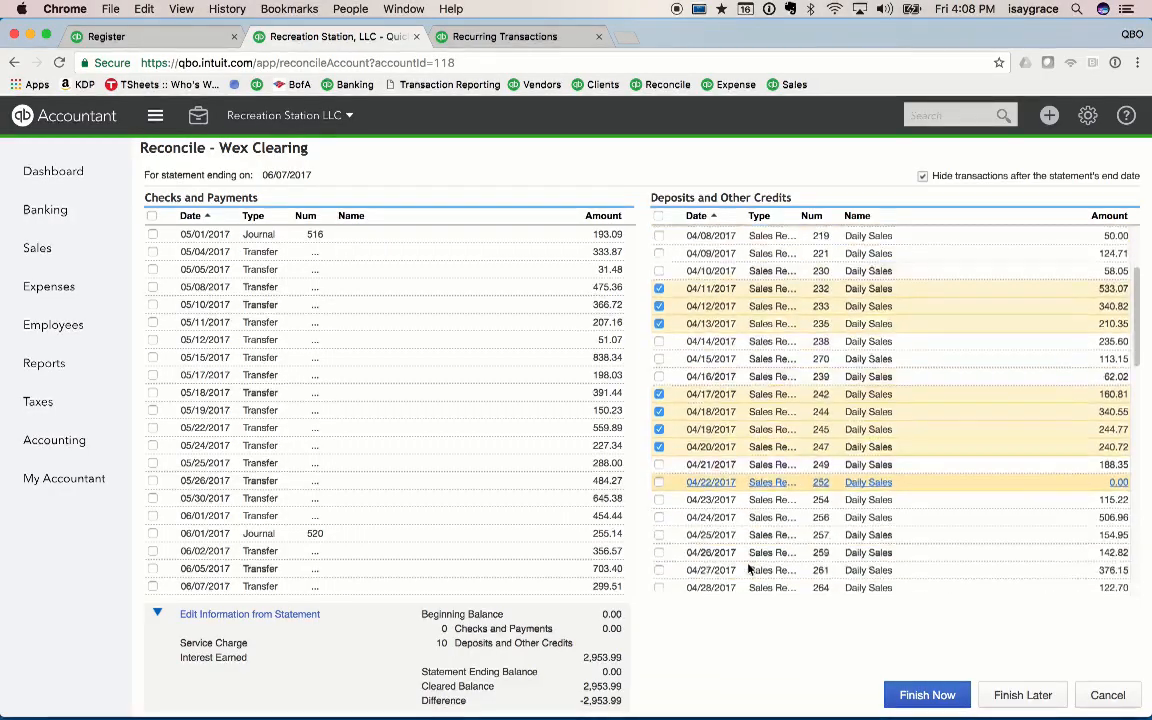
pyautogui.press('super+Tab')
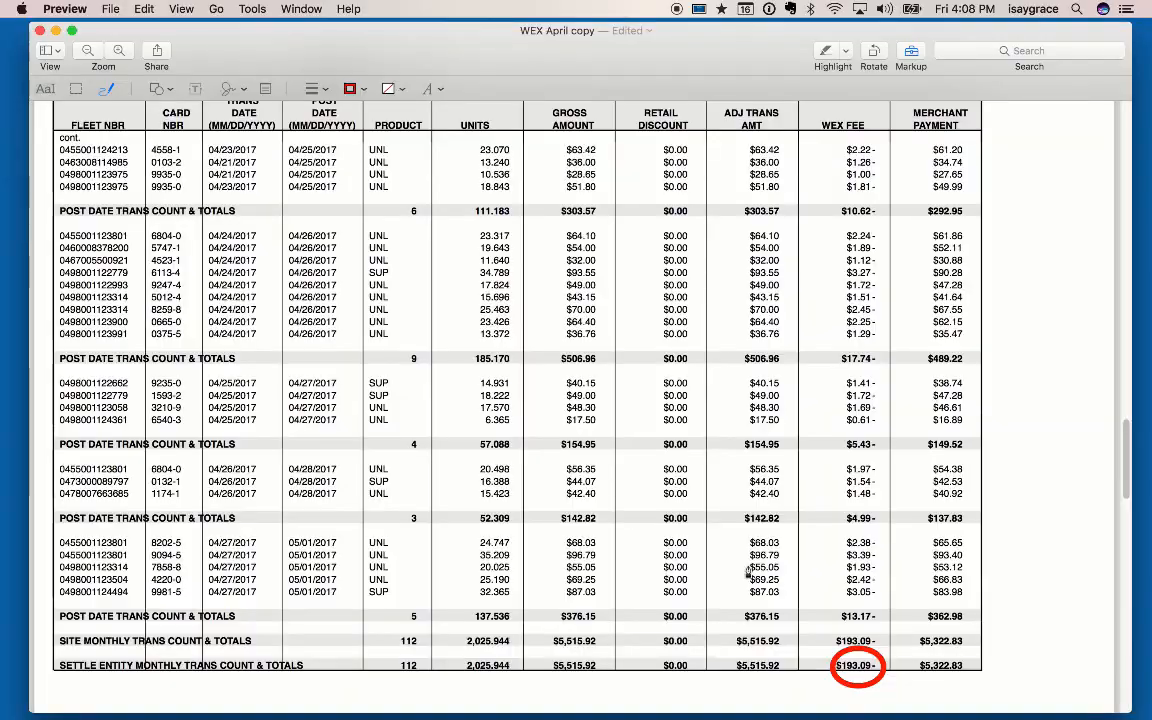
pyautogui.press('super+Tab')
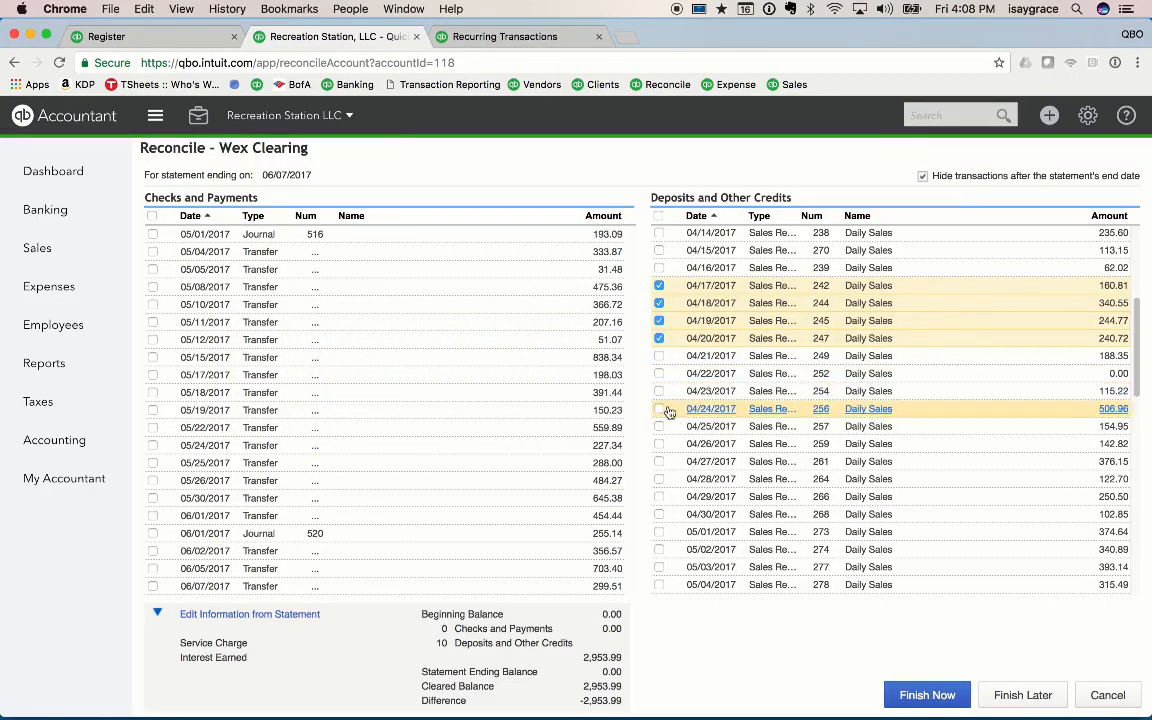
pyautogui.press('super+Tab')
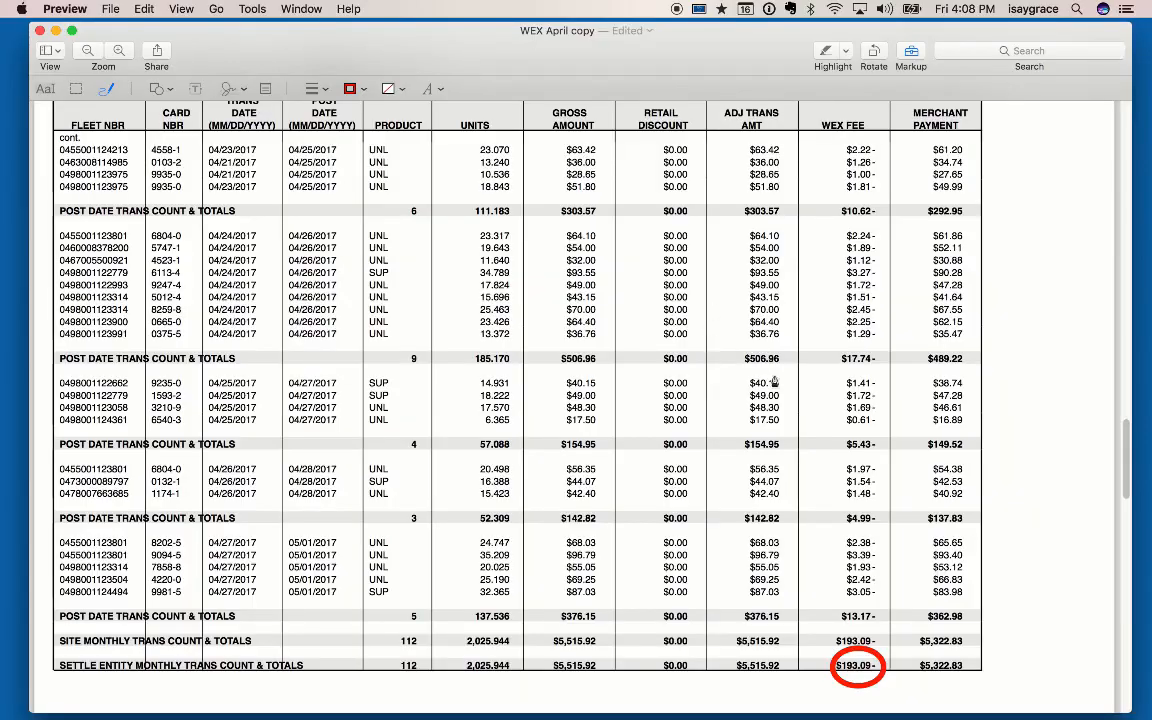
pyautogui.moveTo(784, 358); pyautogui.dragTo(796, 339)
# Mark the 04/25/2017 deposit of 154.95 as cleared in Chrome and draw a red check stroke beside the $154.95 total in Preview
pyautogui.press('super+Tab')
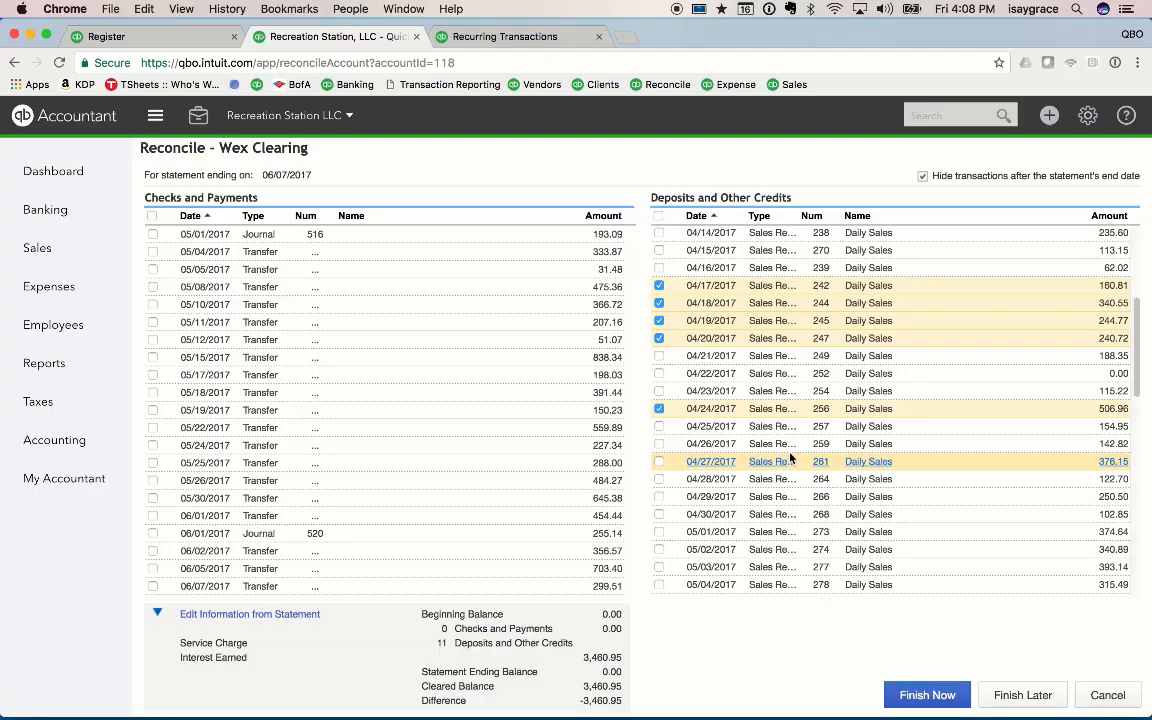
pyautogui.click(659, 426)
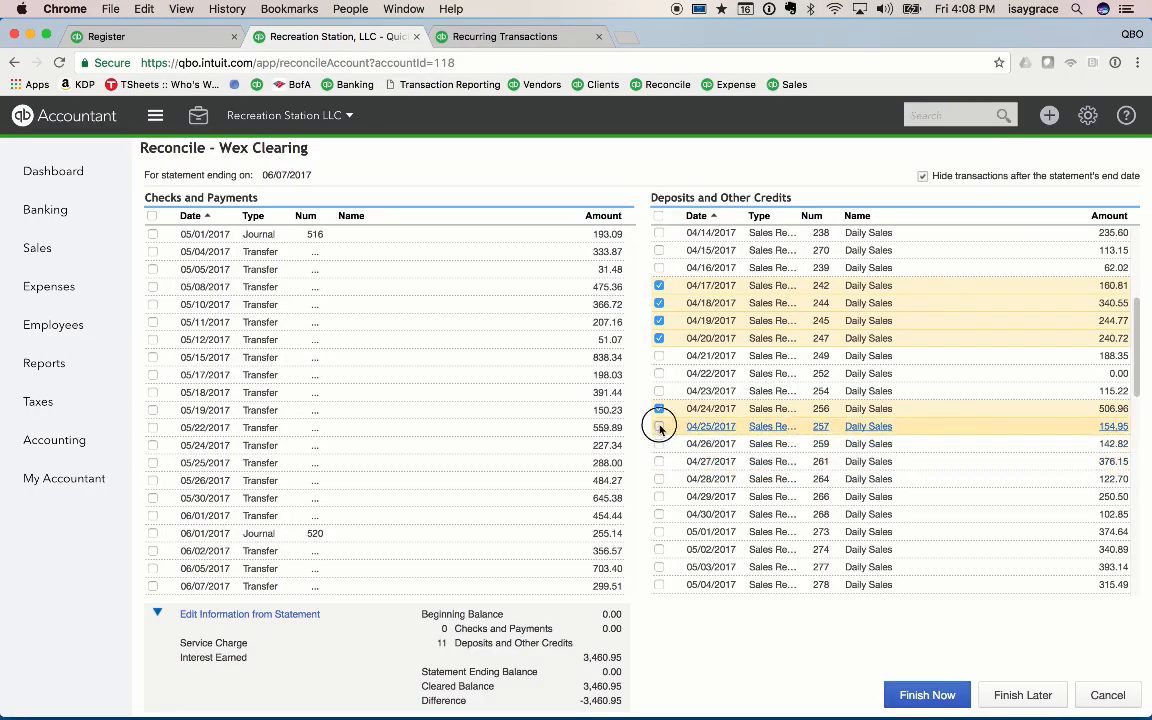
pyautogui.press('super+Tab')
pyautogui.moveTo(784, 452); pyautogui.dragTo(796, 433)
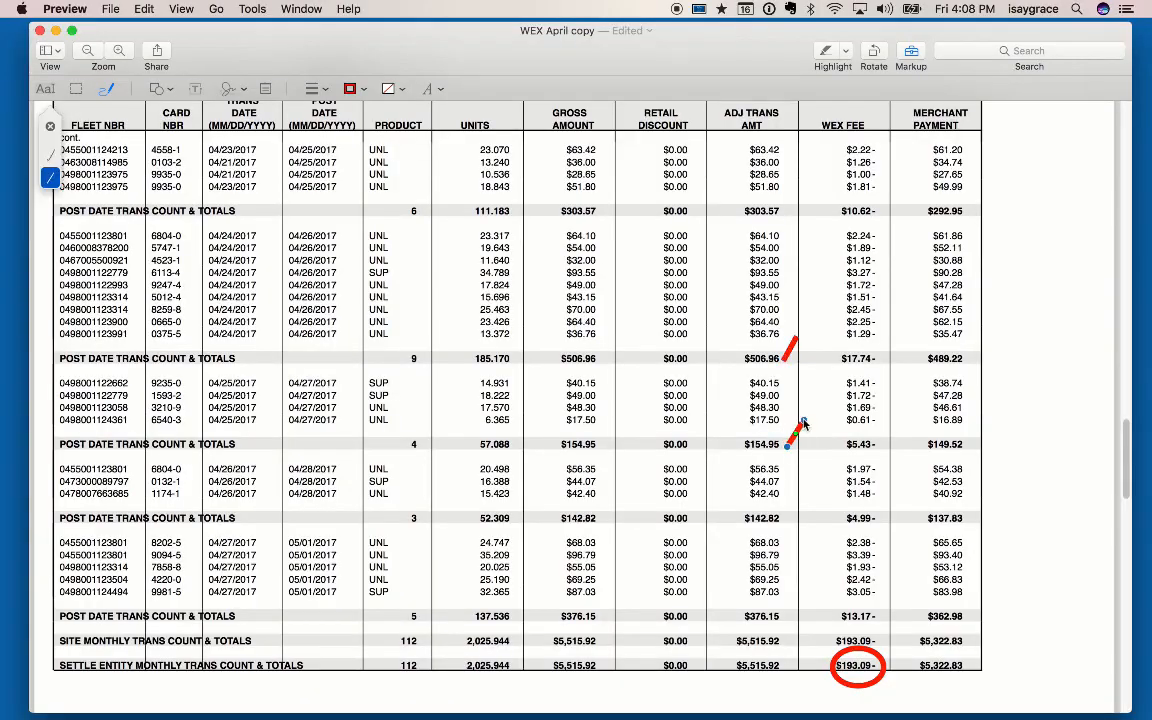
# Mark the 04/26/2017 deposit of 142.82 as cleared in Chrome and draw a red check mark beside the $142.82 total in Preview
pyautogui.press('super+Tab')
pyautogui.click(659, 444)
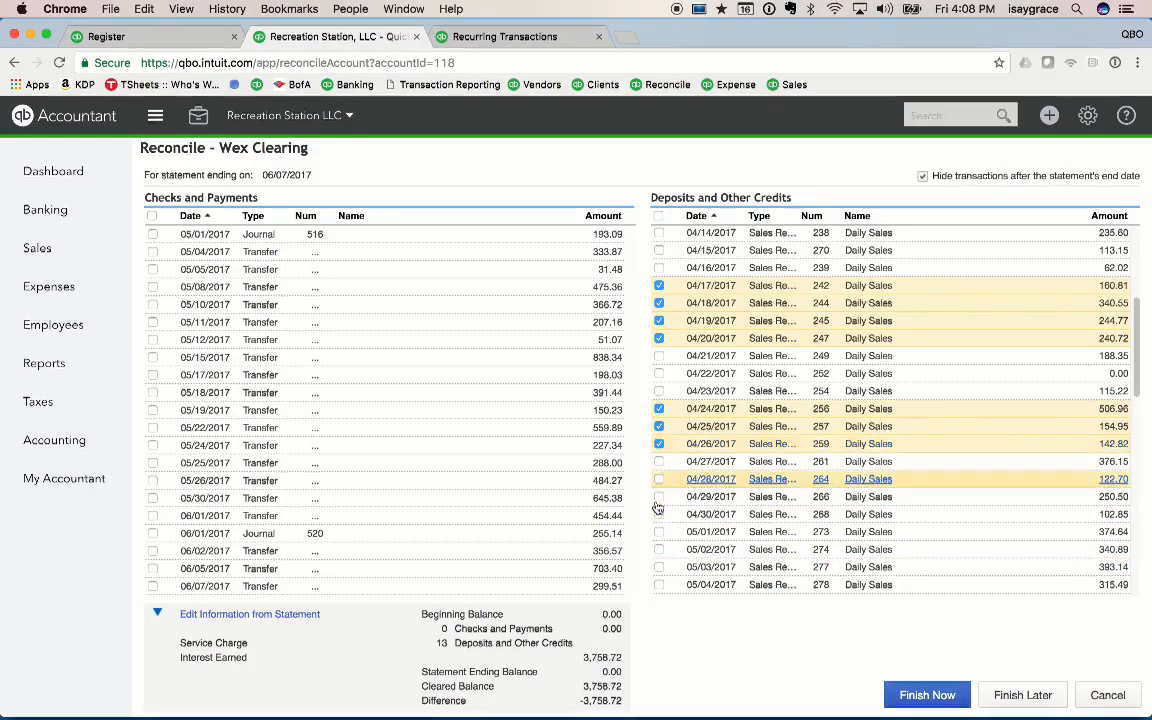
pyautogui.press('super+Tab')
pyautogui.moveTo(766, 510)
pyautogui.mouseDown()
pyautogui.moveTo(783, 530)
pyautogui.moveTo(808, 494)
pyautogui.mouseUp()
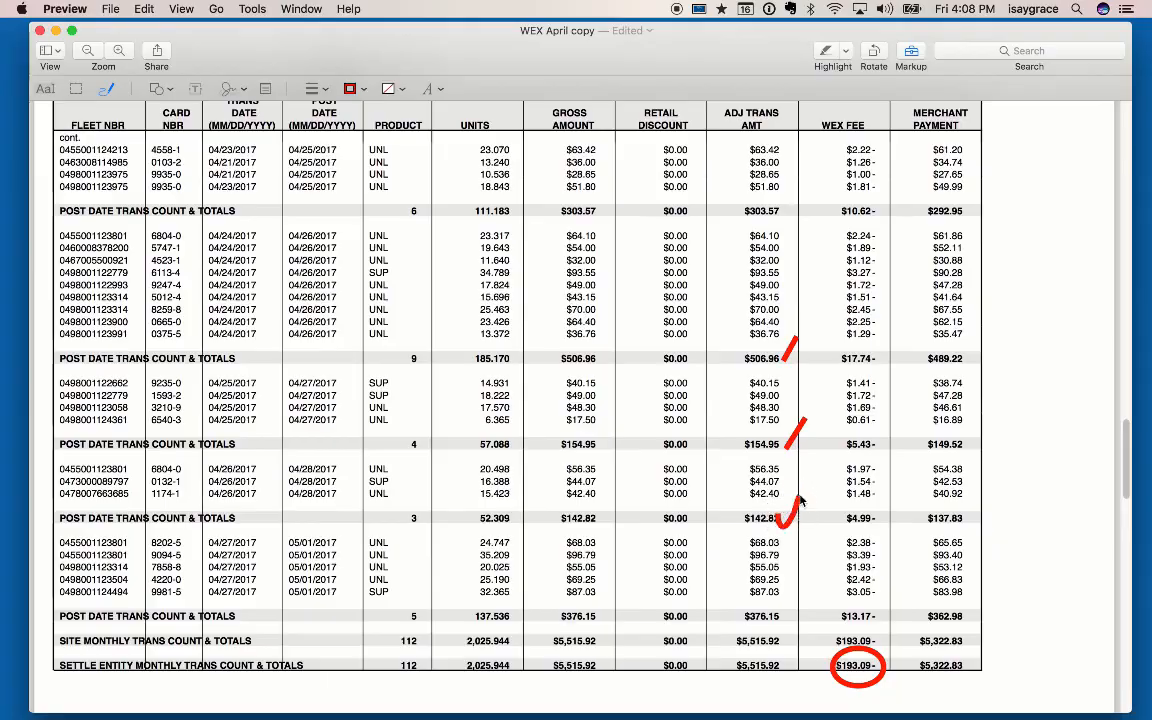
pyautogui.press('super+Tab')
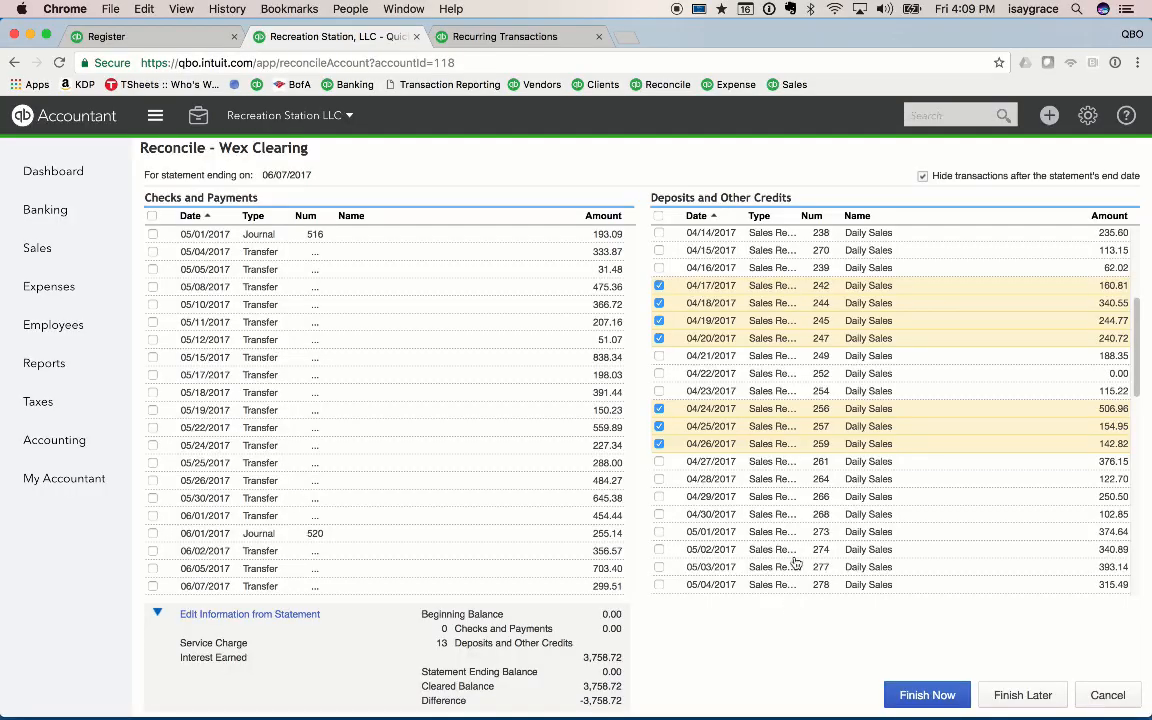
# Mark the 04/27/2017 deposit of 376.15 as cleared in Chrome and draw a red check stroke beside the $376.15 total in Preview
pyautogui.click(659, 461)
pyautogui.press('super+Tab')
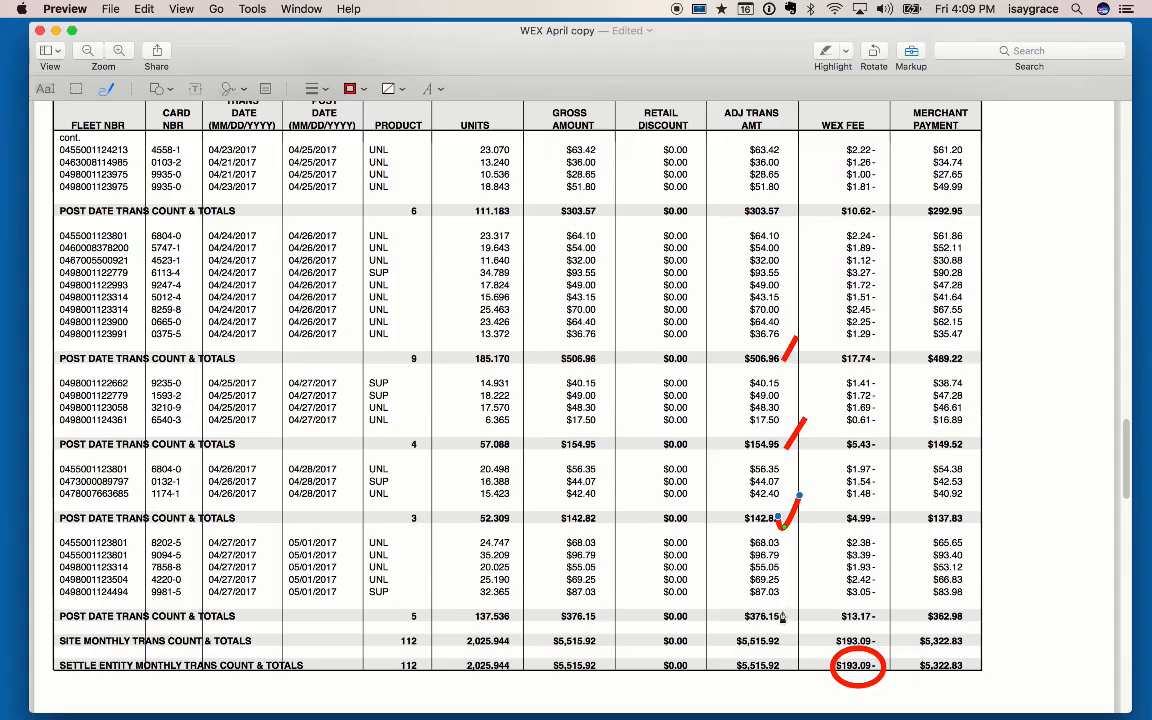
# Compare the circled daily totals on page 1 of the WEX report in Preview with the deposits listed in Chrome
pyautogui.scroll(10, 725, 536)
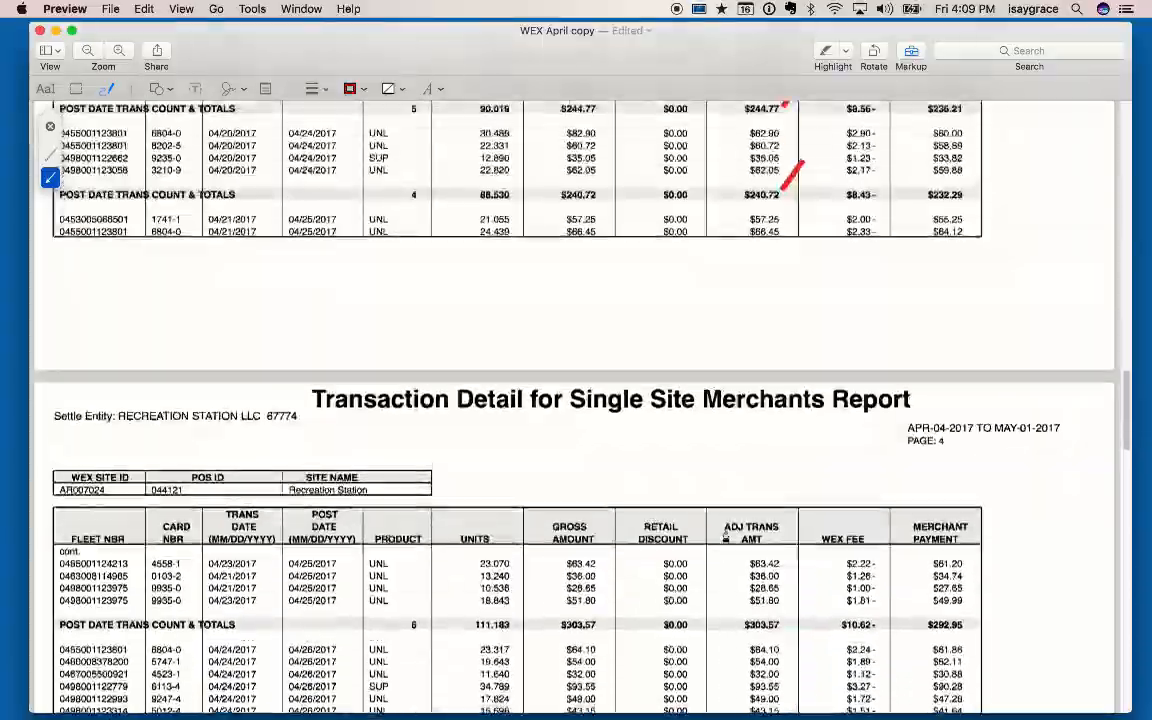
pyautogui.scroll(20, 725, 536)
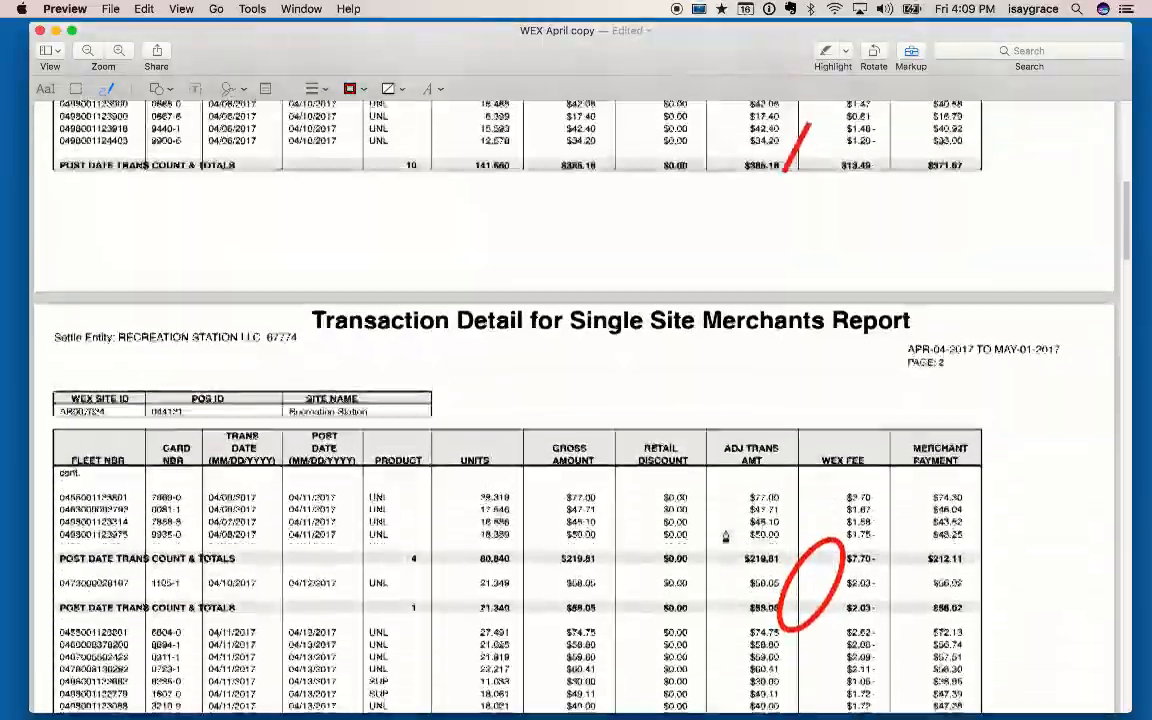
pyautogui.scroll(20, 725, 536)
pyautogui.scroll(-3, 725, 536)
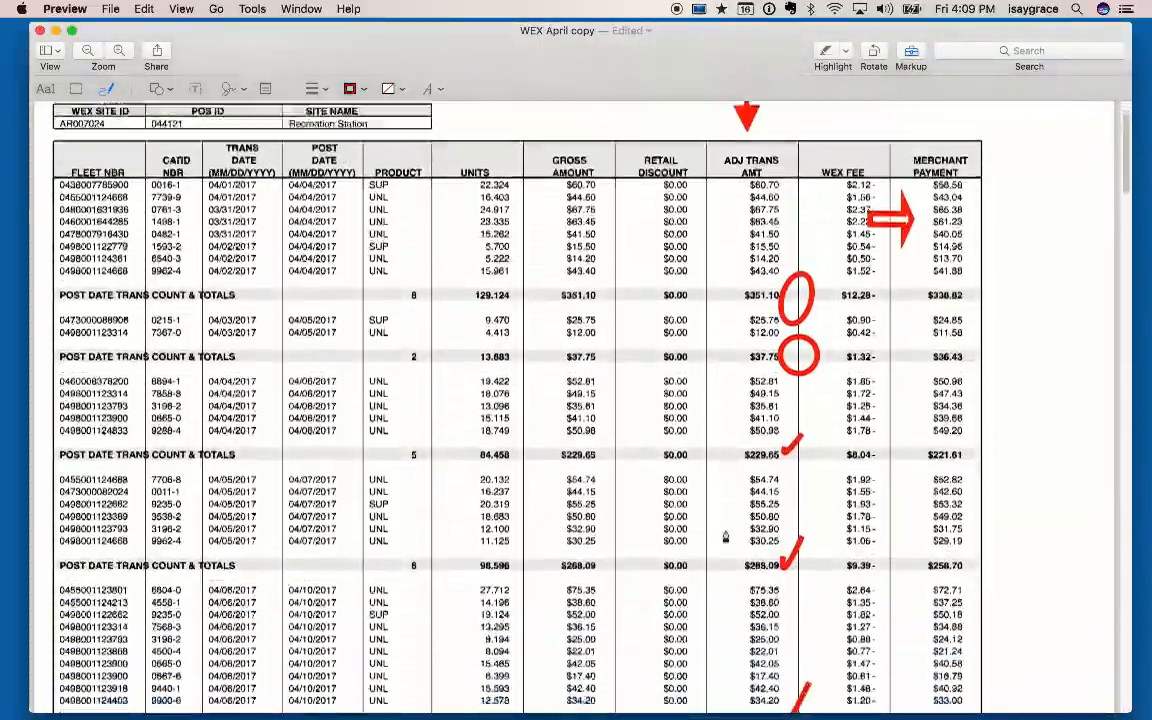
pyautogui.scroll(-2, 725, 536)
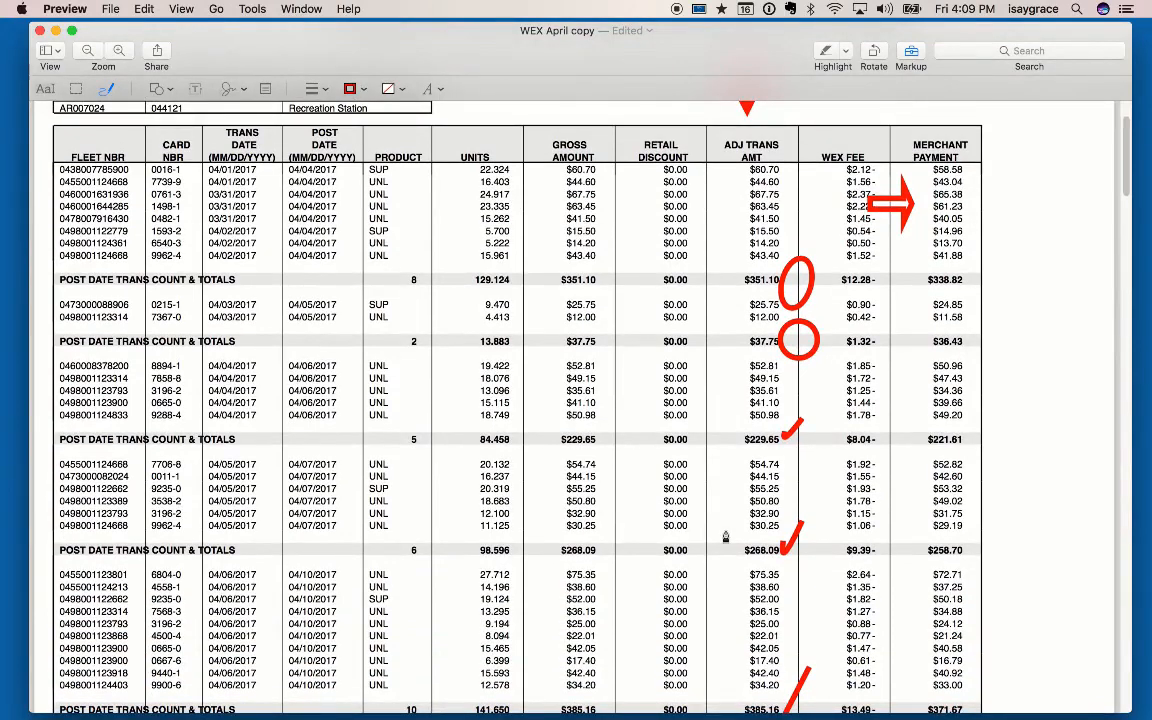
pyautogui.press('super+Tab')
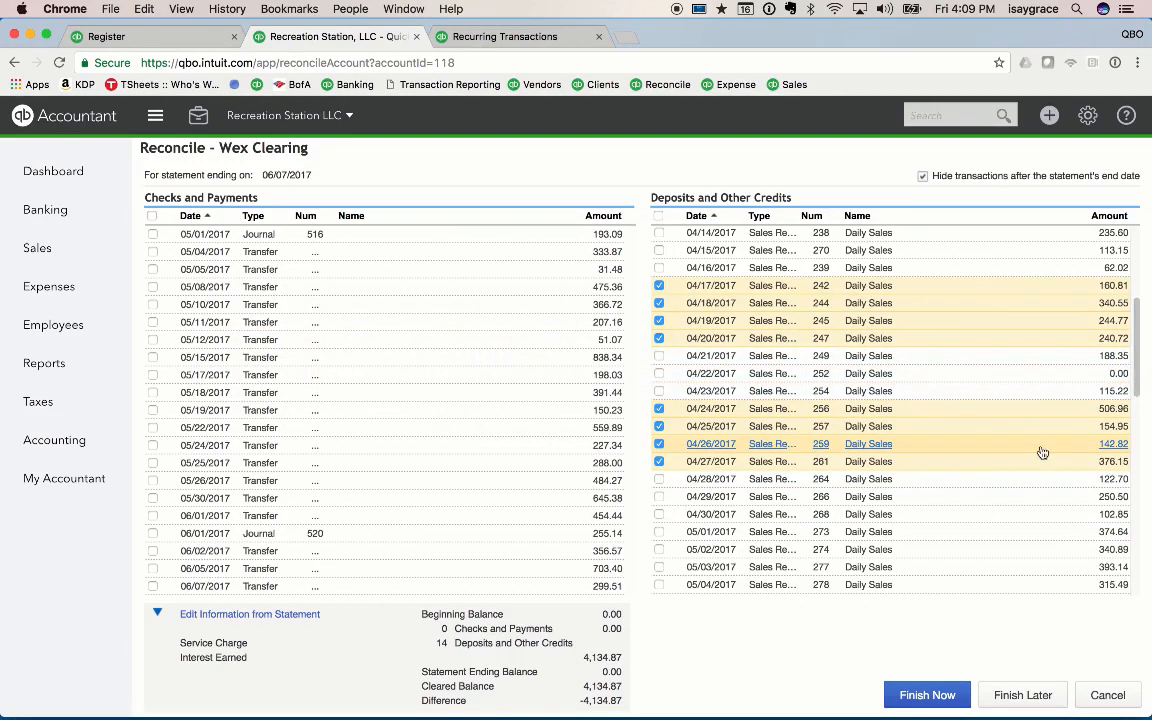
pyautogui.press('super+Tab')
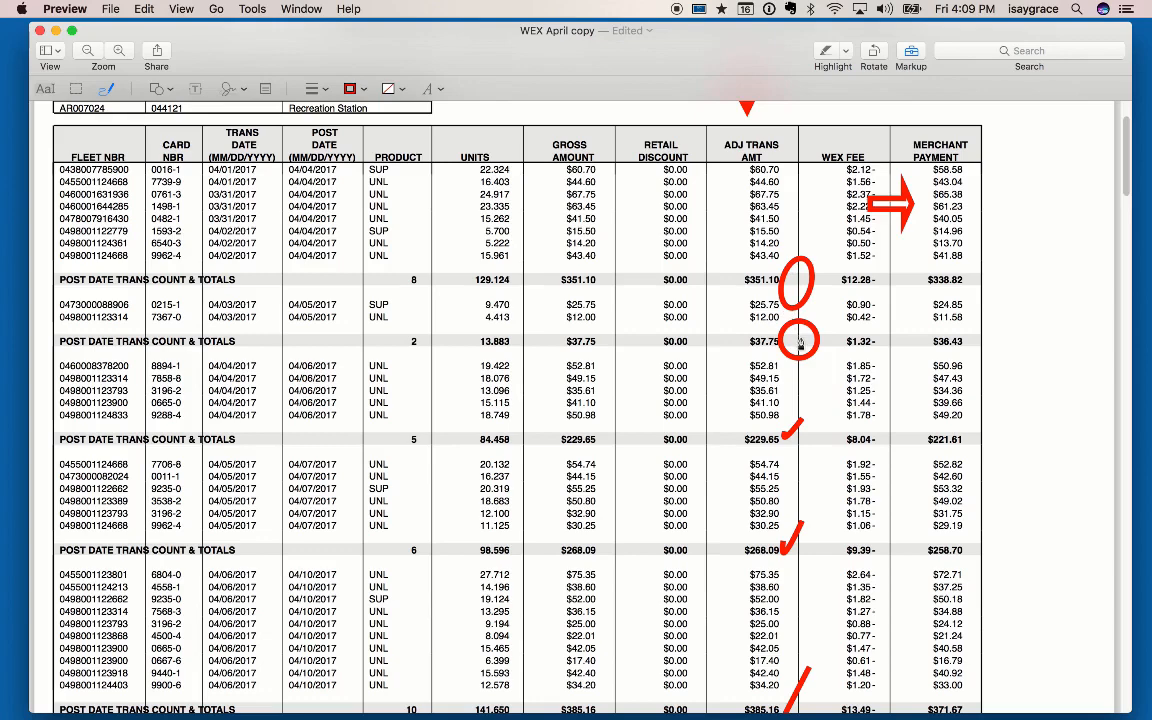
pyautogui.press('super+Tab')
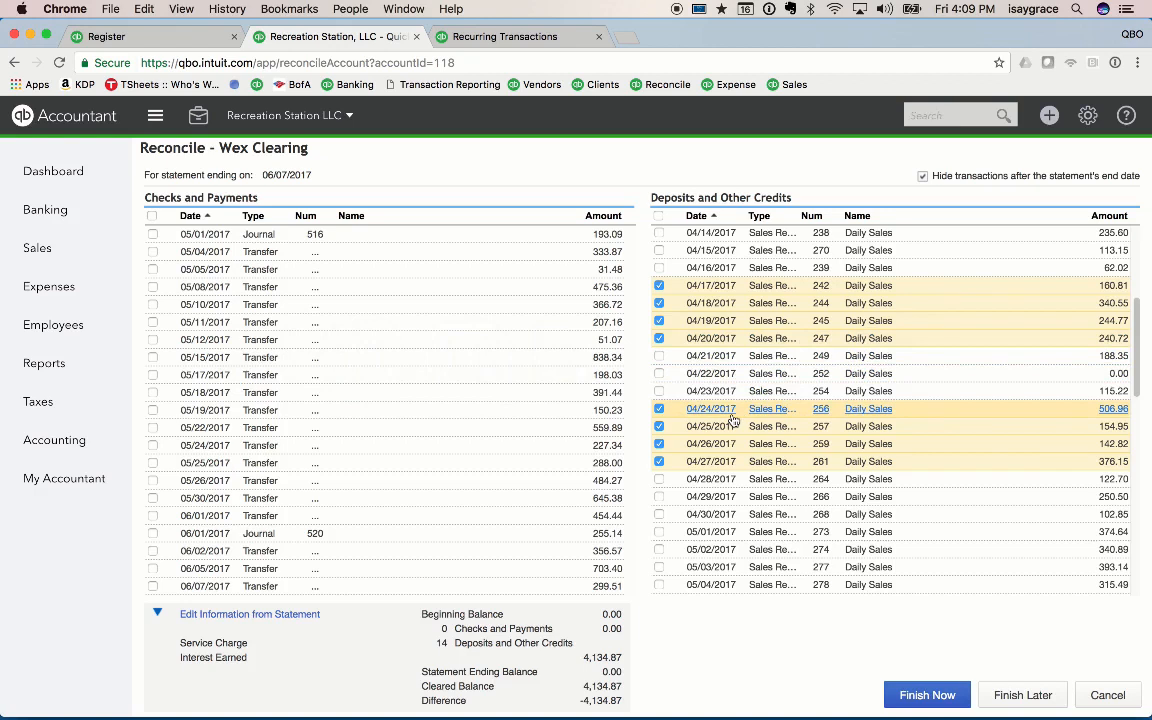
pyautogui.press('super+Tab')
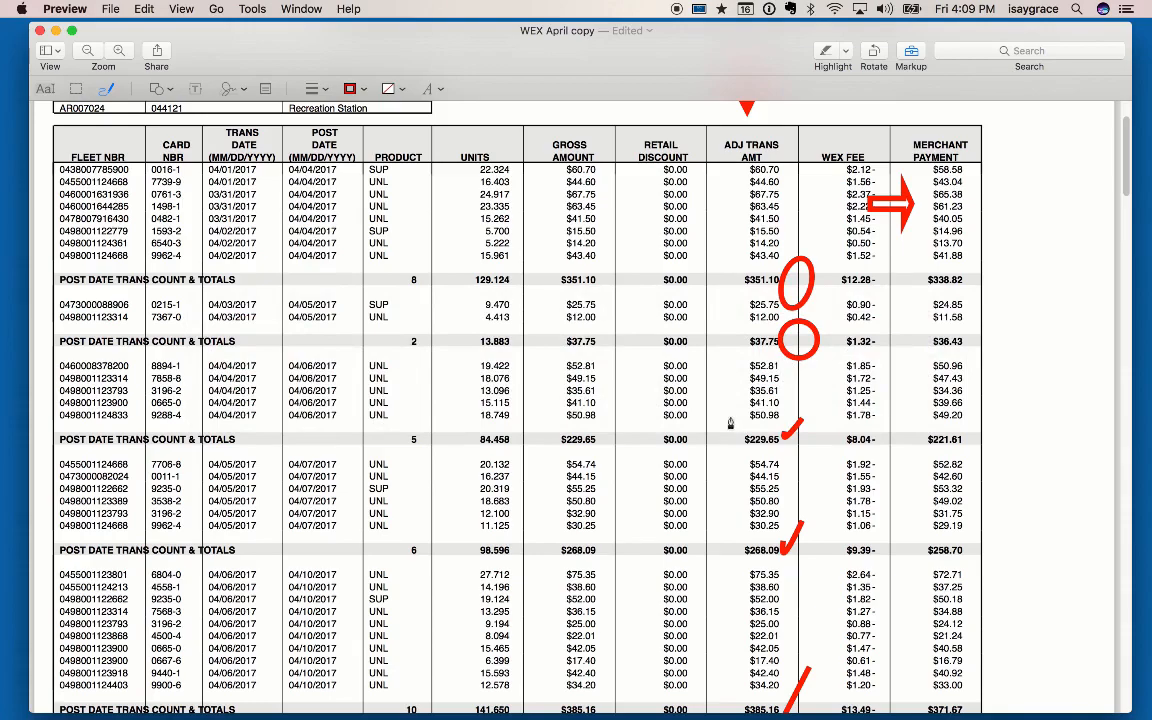
pyautogui.press('super+Tab')
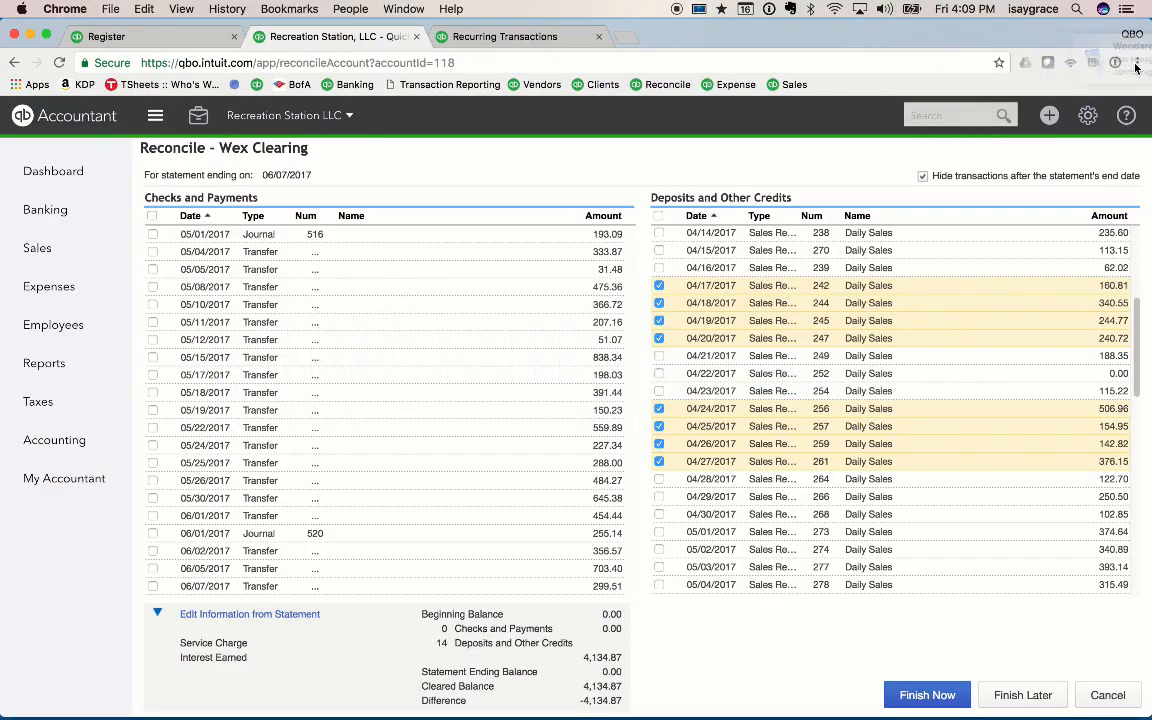
# Turn on Do Not Disturb for the Mac's notifications and return to the reconciliation
pyautogui.click(1124, 9)
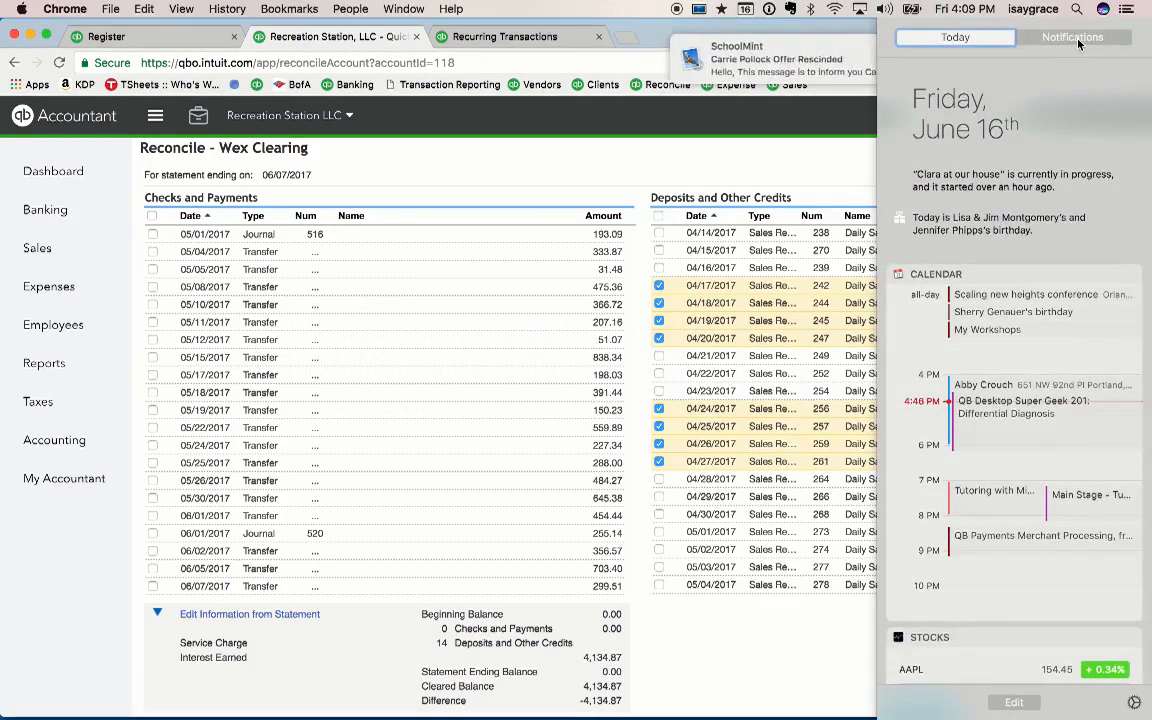
pyautogui.scroll(3, 1113, 92)
pyautogui.click(1115, 120)
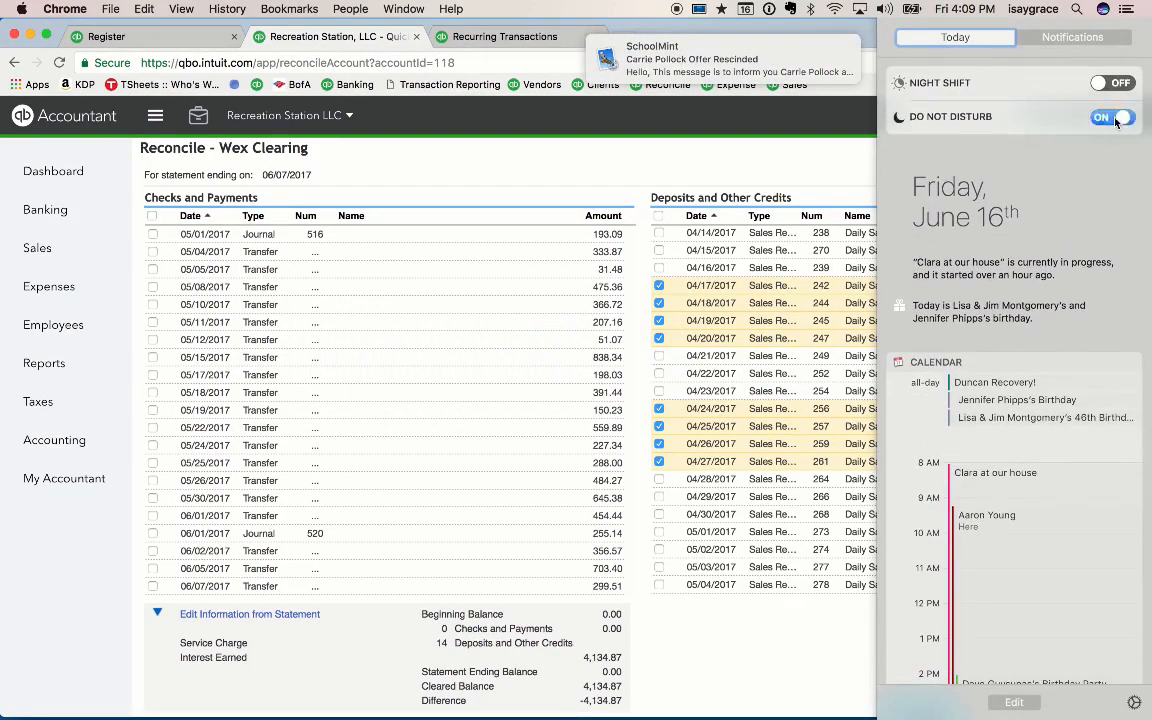
pyautogui.click(884, 40)
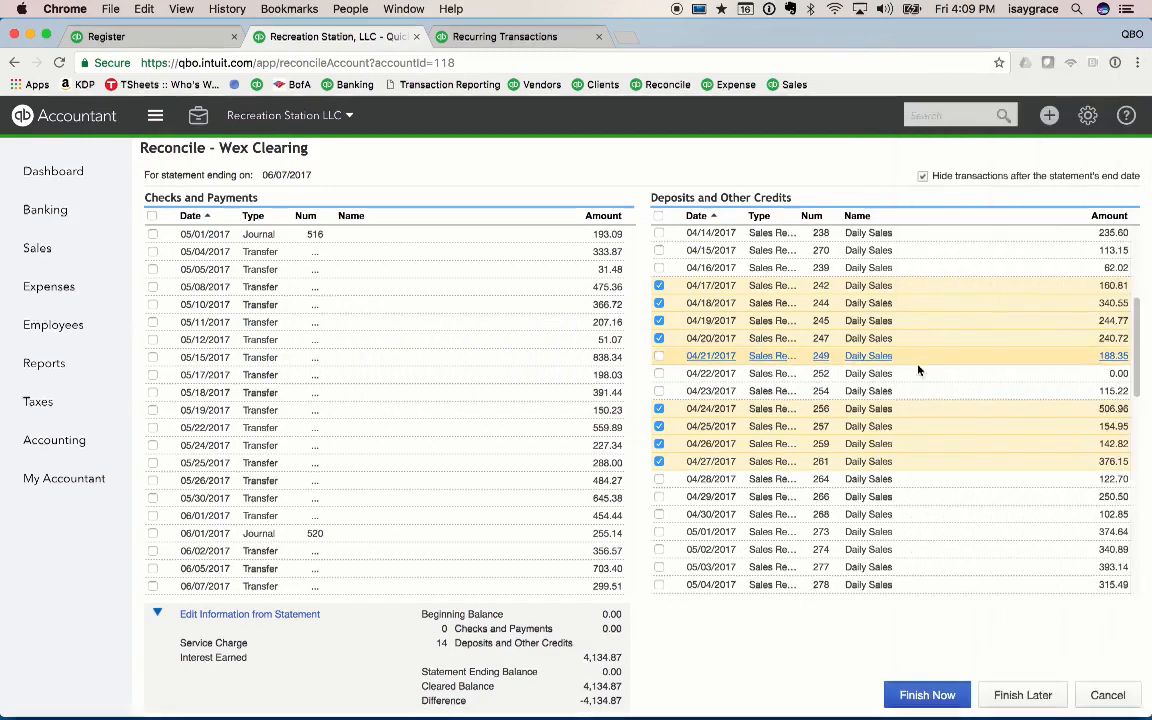
# Examine the circled totals on pages 2 and 3 of the report in Preview against the uncleared weekend deposits in Chrome
pyautogui.scroll(1, 891, 519)
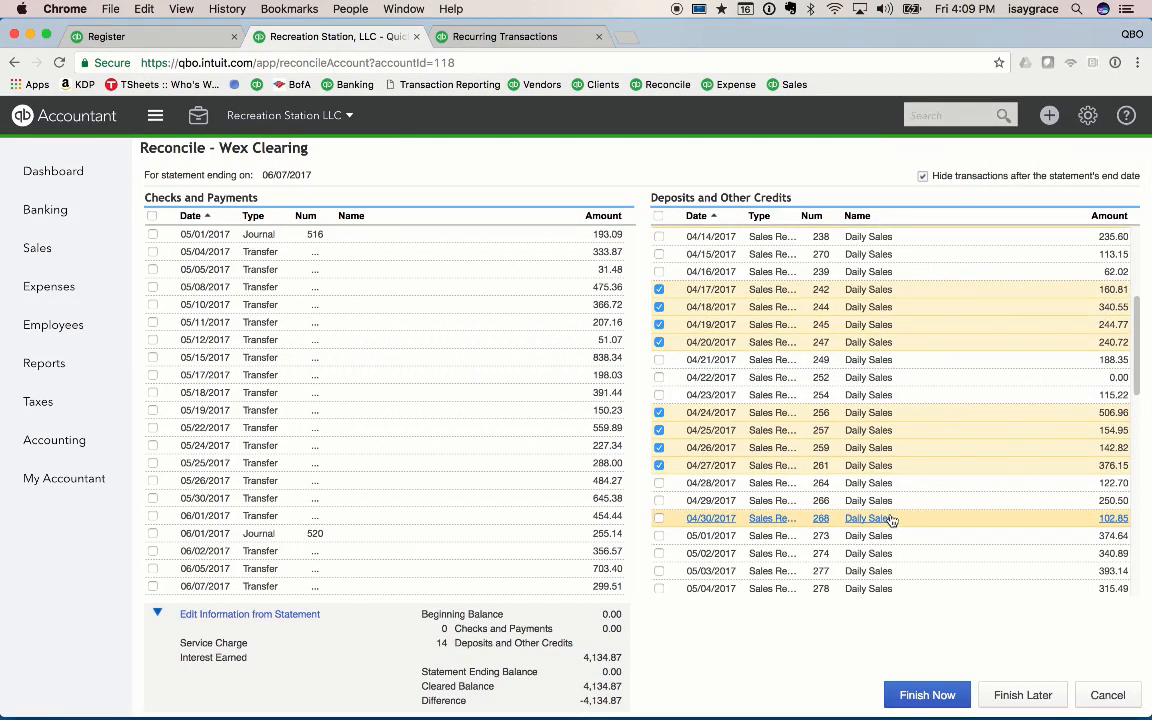
pyautogui.press('super+Tab')
pyautogui.scroll(-10, 864, 517)
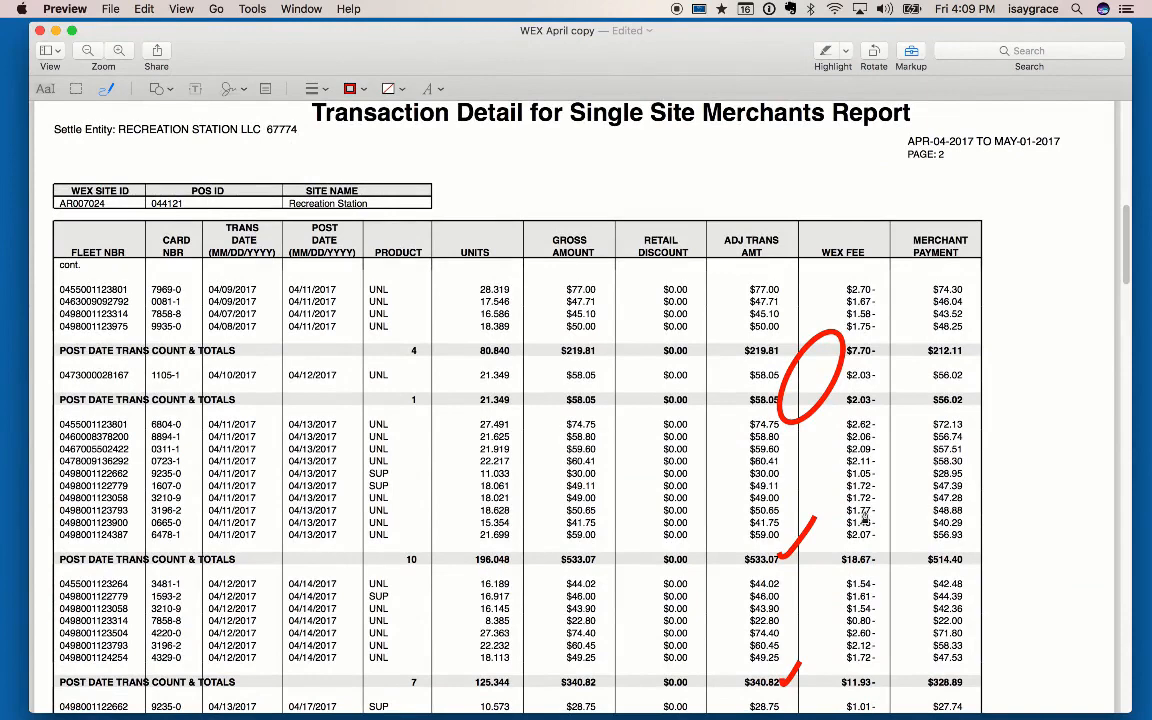
pyautogui.press('super+Tab')
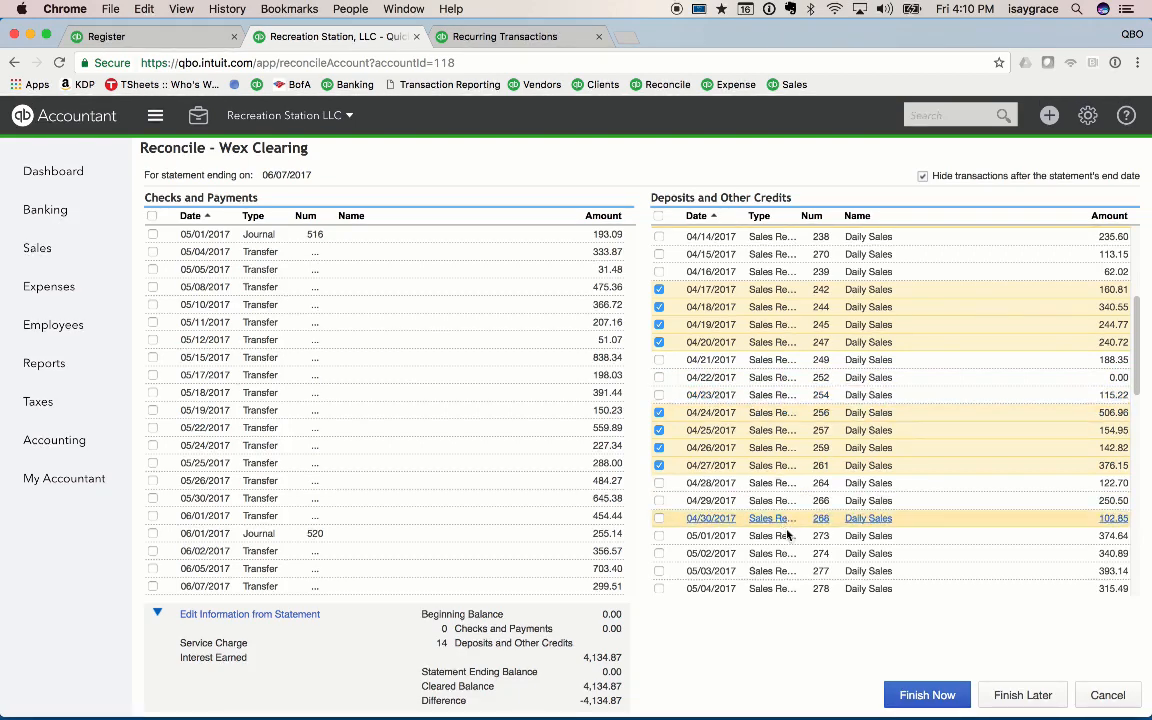
pyautogui.scroll(-1, 787, 530)
pyautogui.scroll(-1, 787, 535)
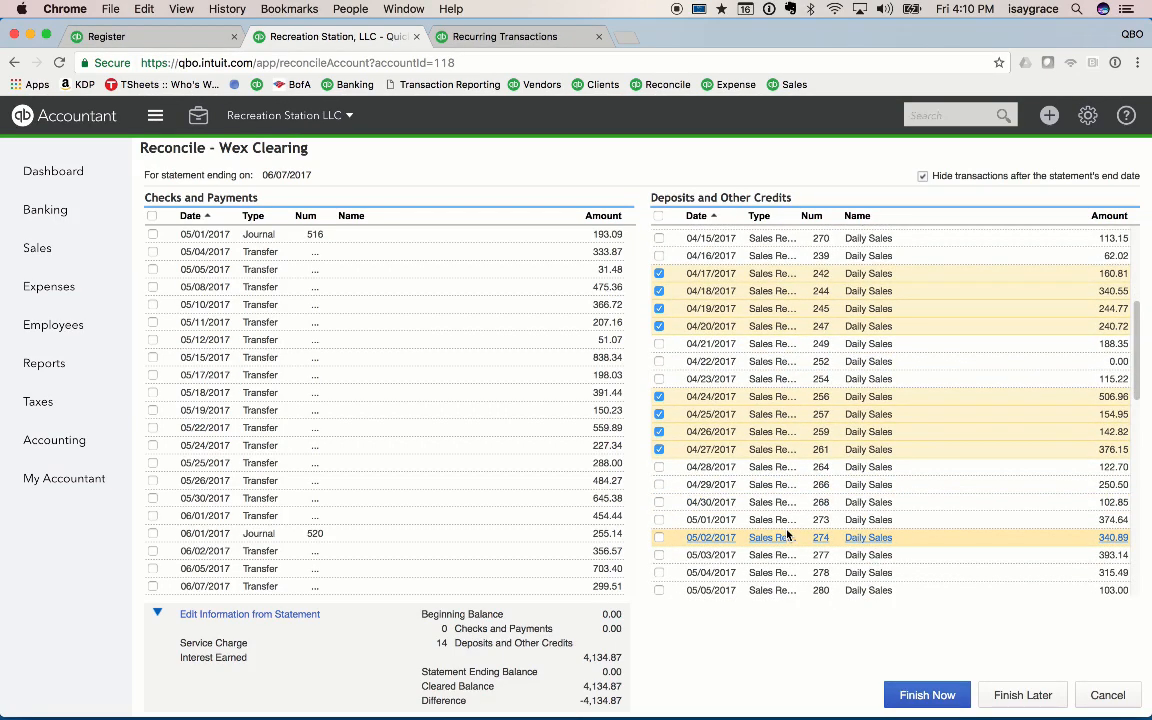
pyautogui.press('super+Tab')
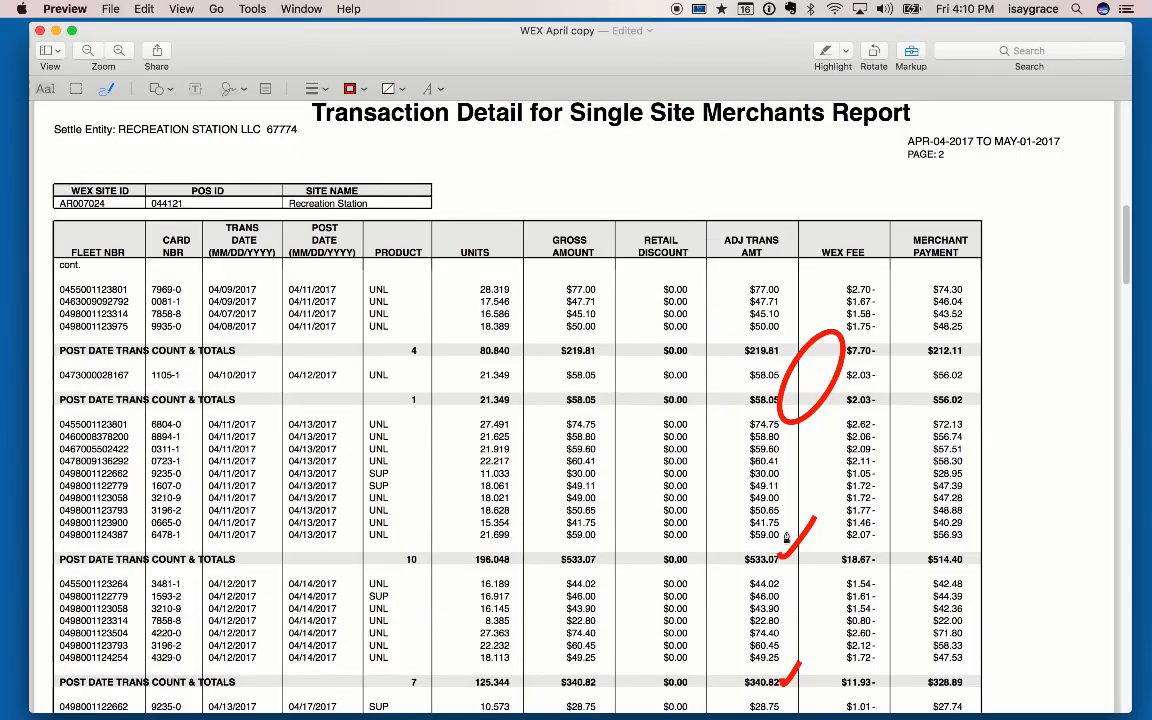
pyautogui.scroll(-15, 787, 537)
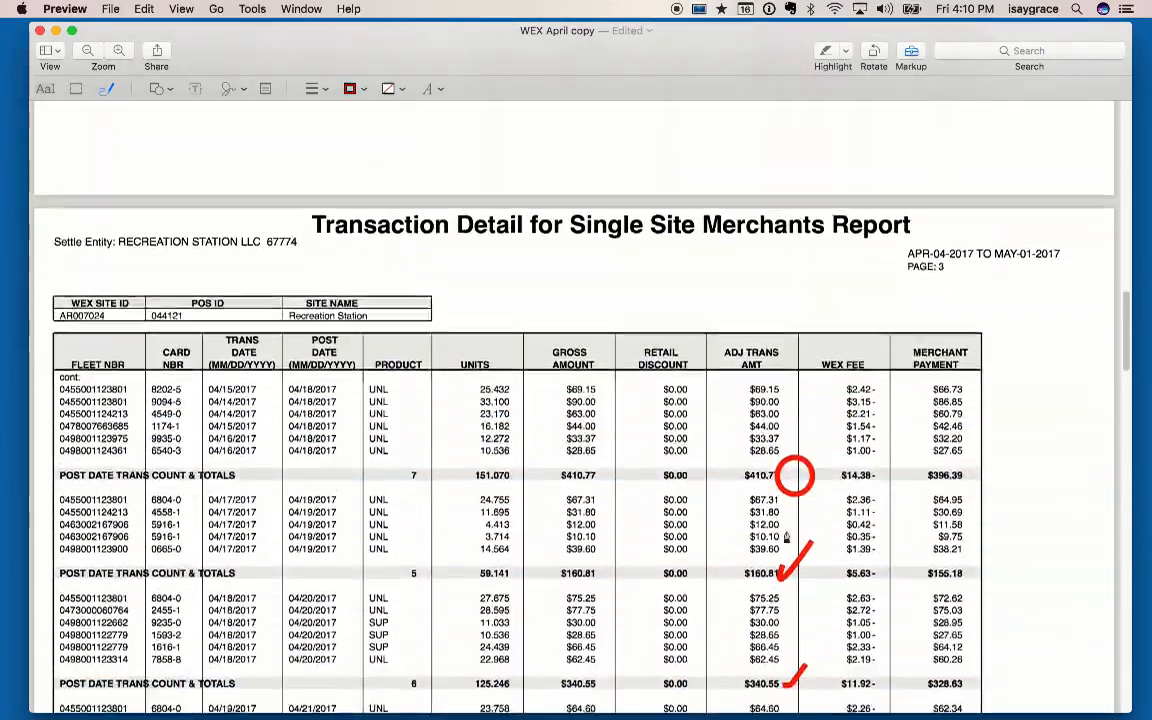
pyautogui.scroll(-6, 787, 537)
pyautogui.scroll(1, 787, 537)
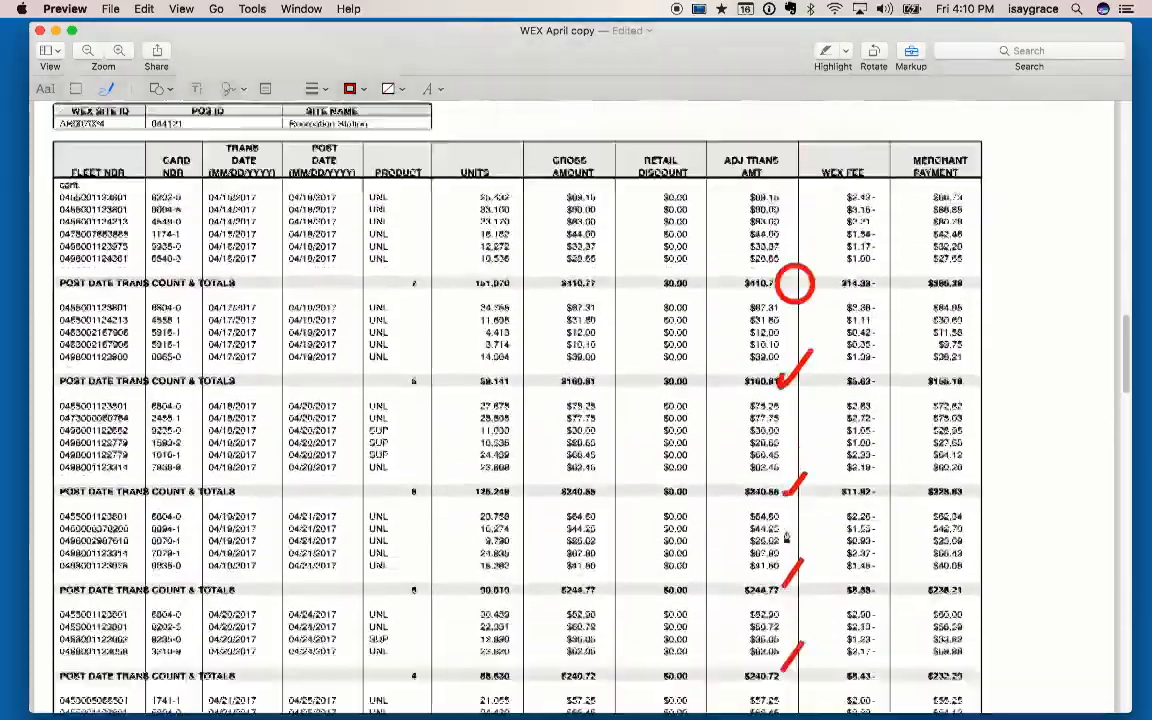
pyautogui.scroll(10, 787, 537)
pyautogui.press('super+Tab')
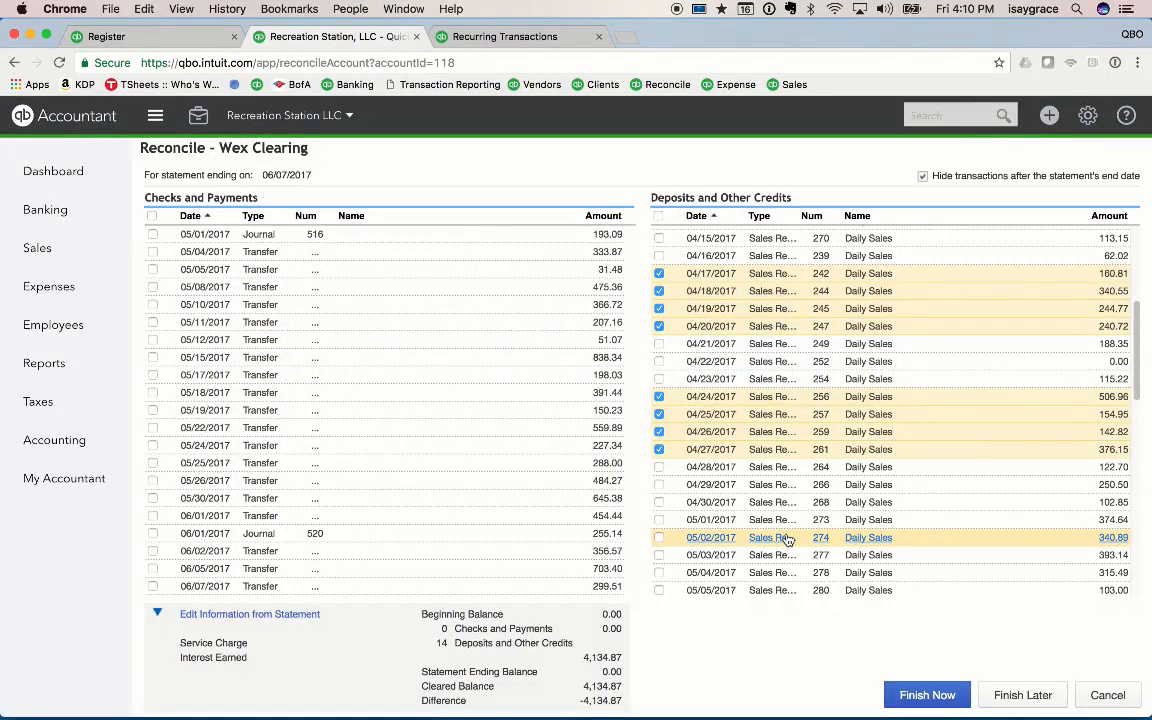
pyautogui.press('super+Tab')
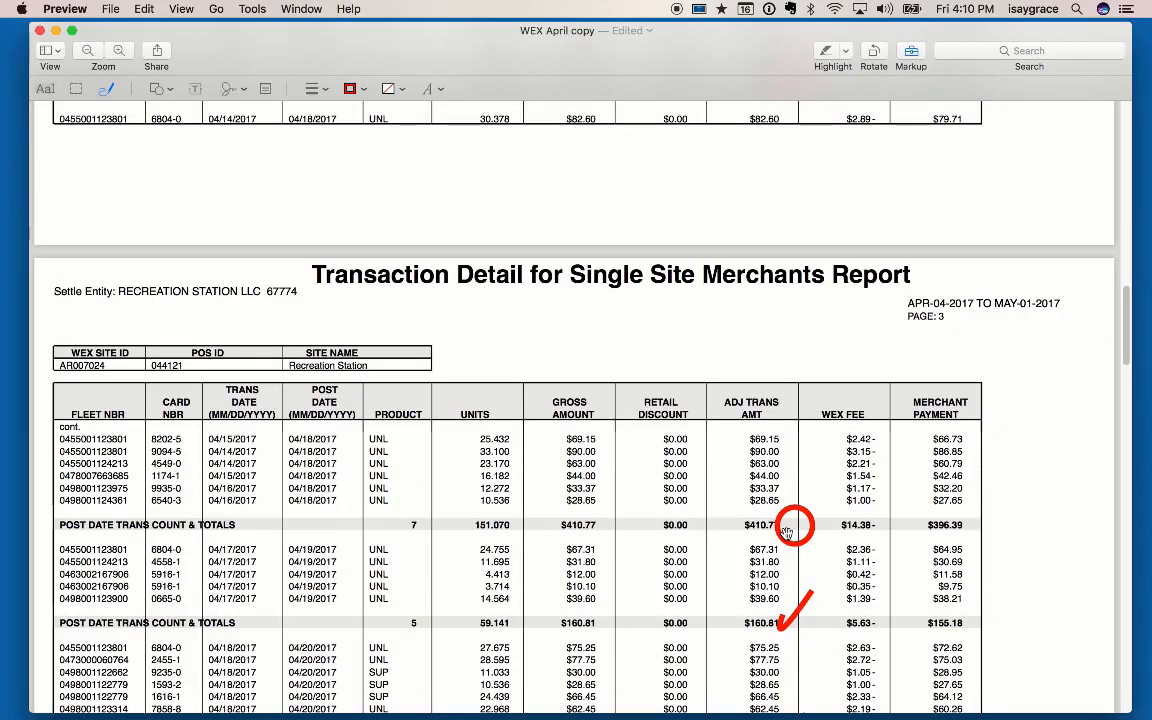
pyautogui.press('super+Tab')
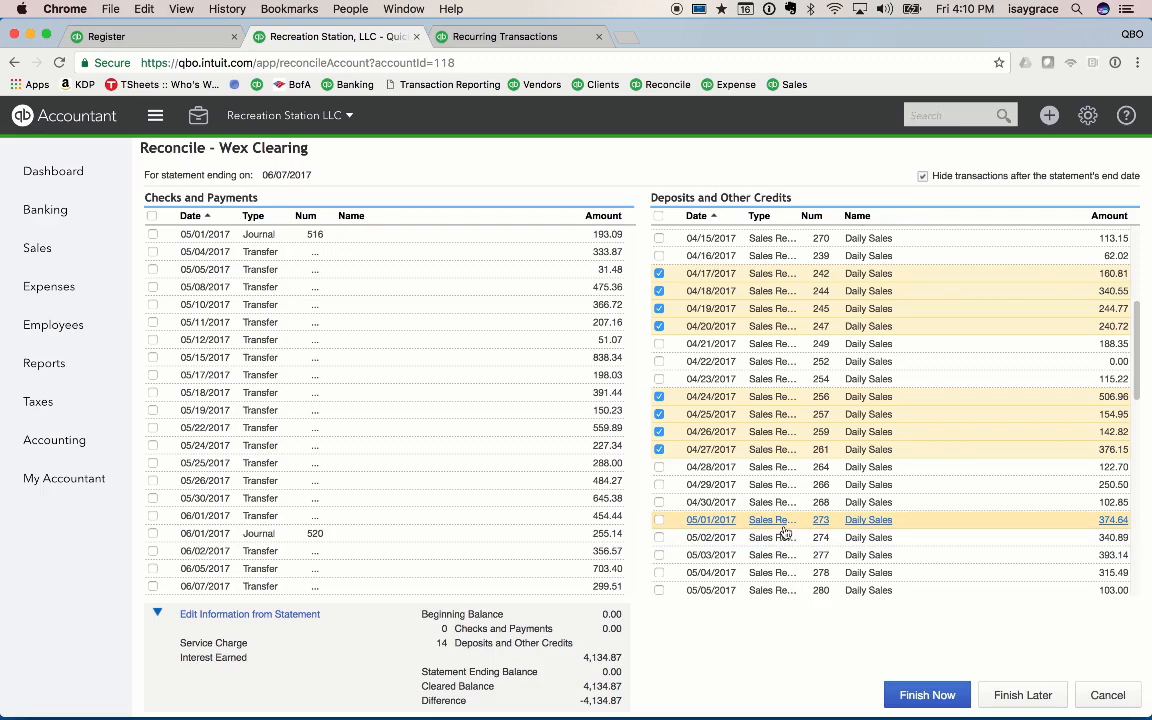
# Mark the 04/14/2017, 04/15/2017 and 04/16/2017 deposits of 235.60, 113.15 and 62.02 as cleared
pyautogui.scroll(3, 786, 540)
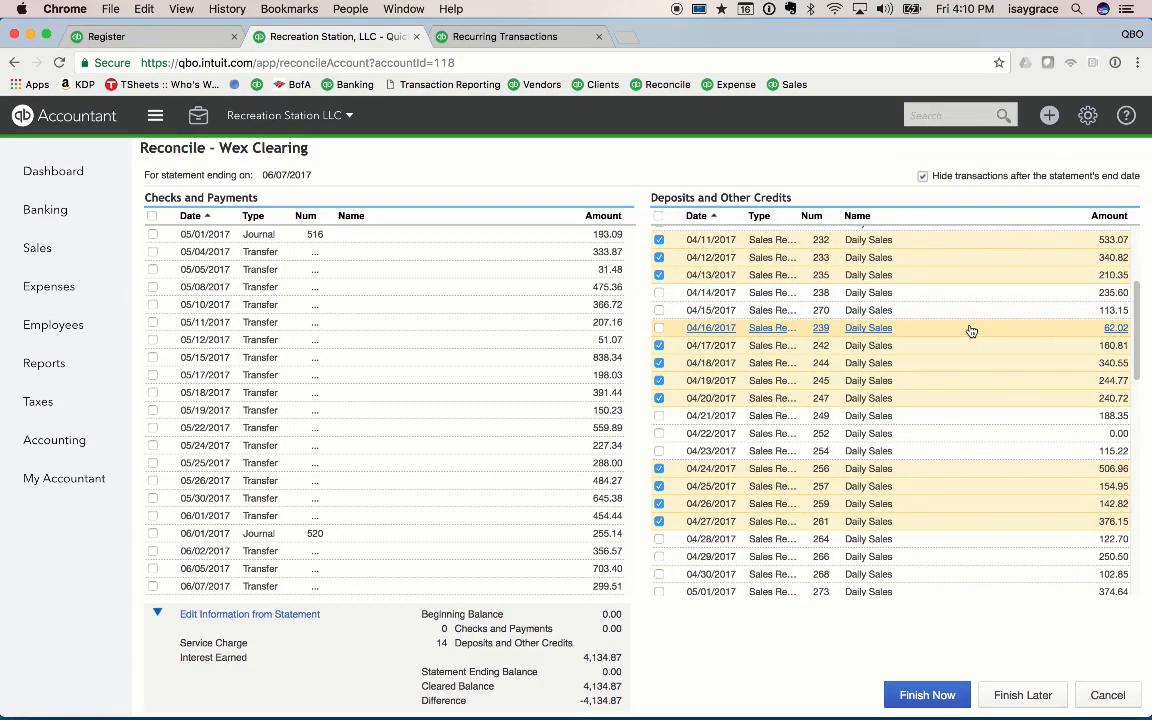
pyautogui.click(659, 292)
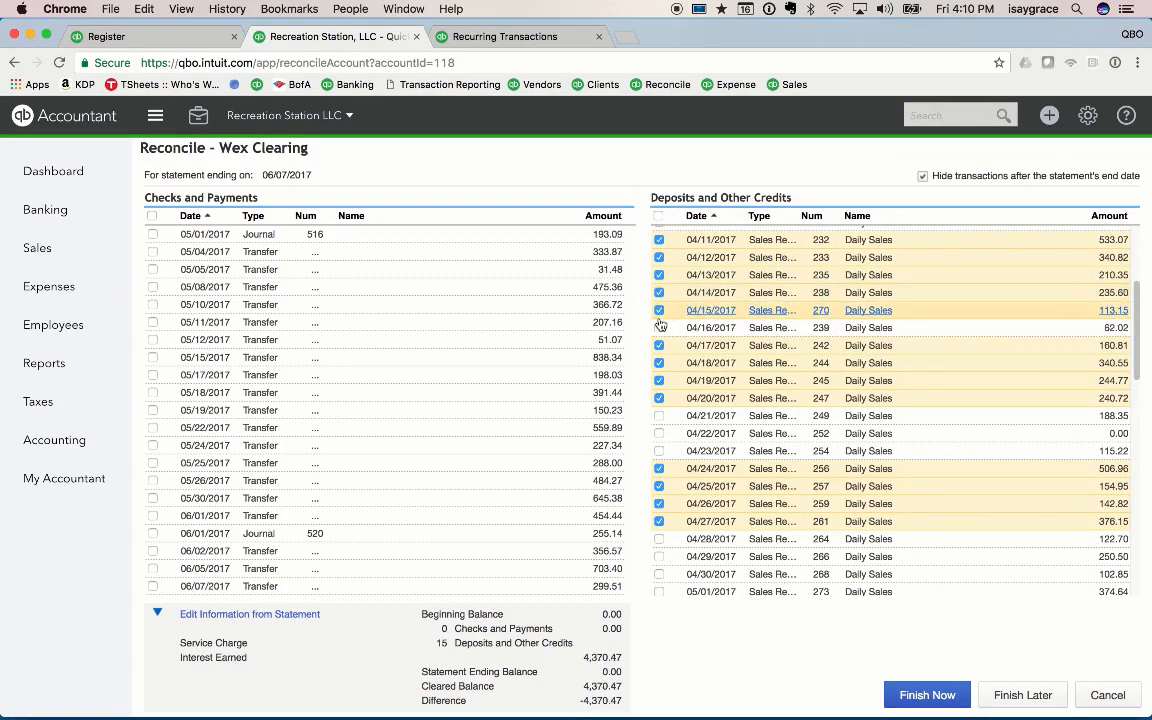
pyautogui.click(659, 310)
pyautogui.click(659, 327)
pyautogui.scroll(1, 735, 345)
pyautogui.scroll(5, 735, 345)
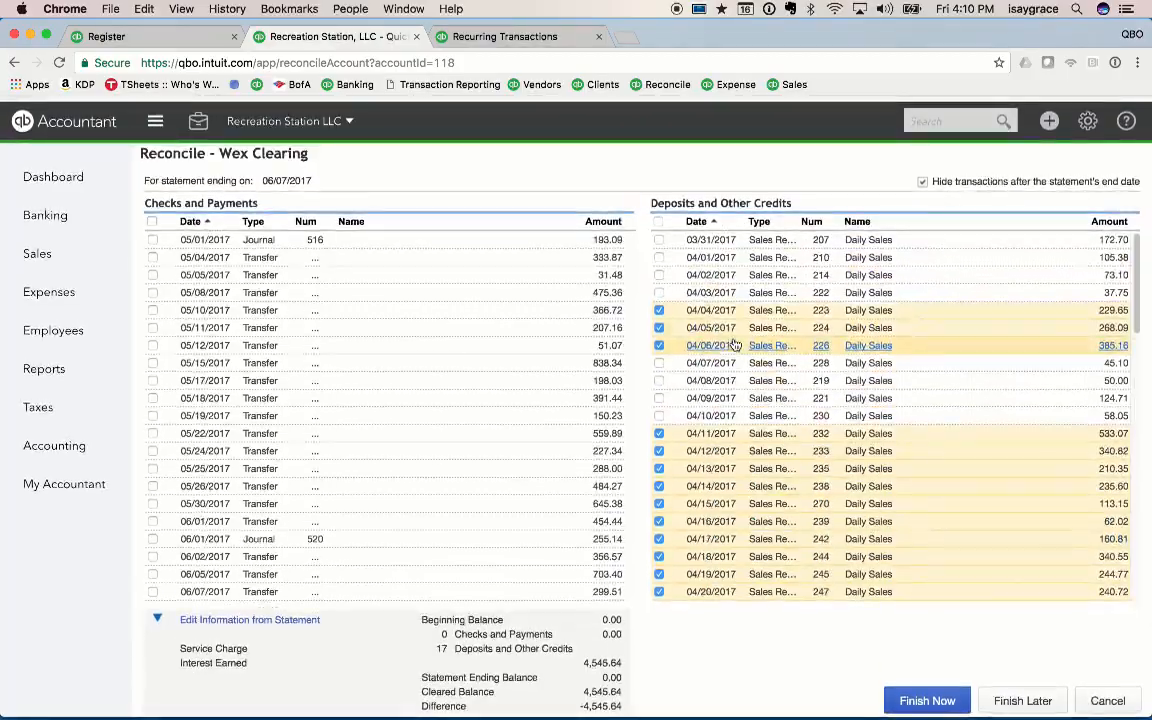
# Replace the red circle beside the $410.77 total on page 3 with a red check mark in Preview
pyautogui.press('super+Tab')
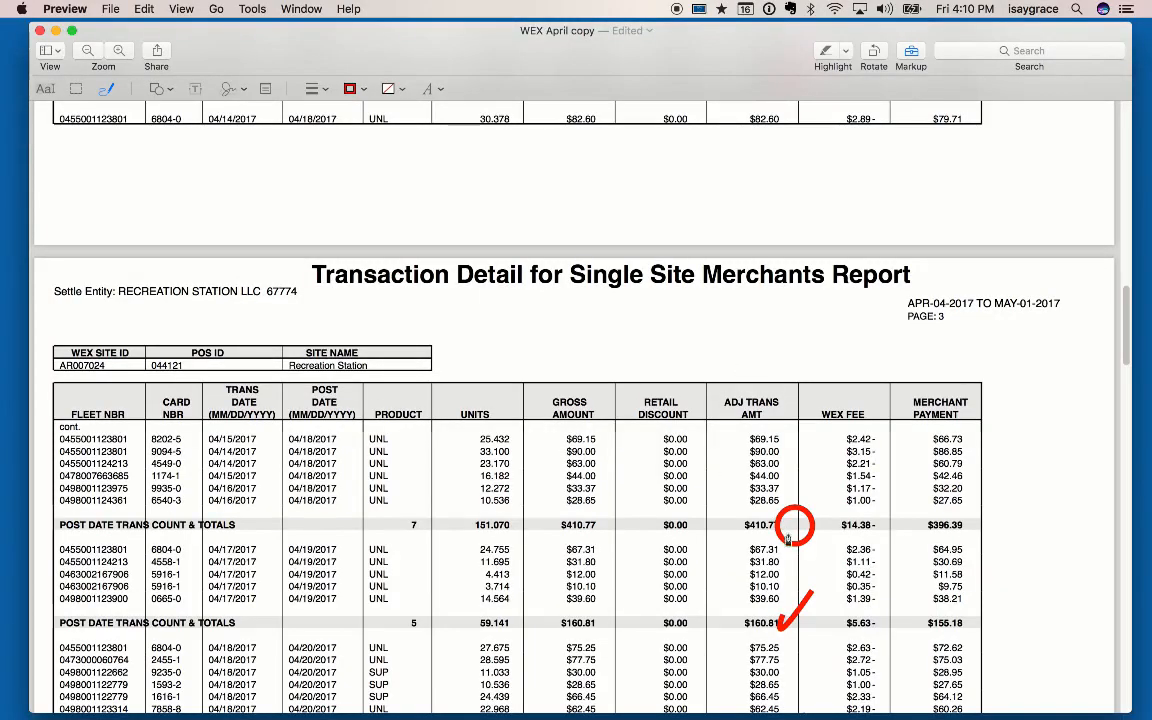
pyautogui.click(787, 538)
pyautogui.press('Delete')
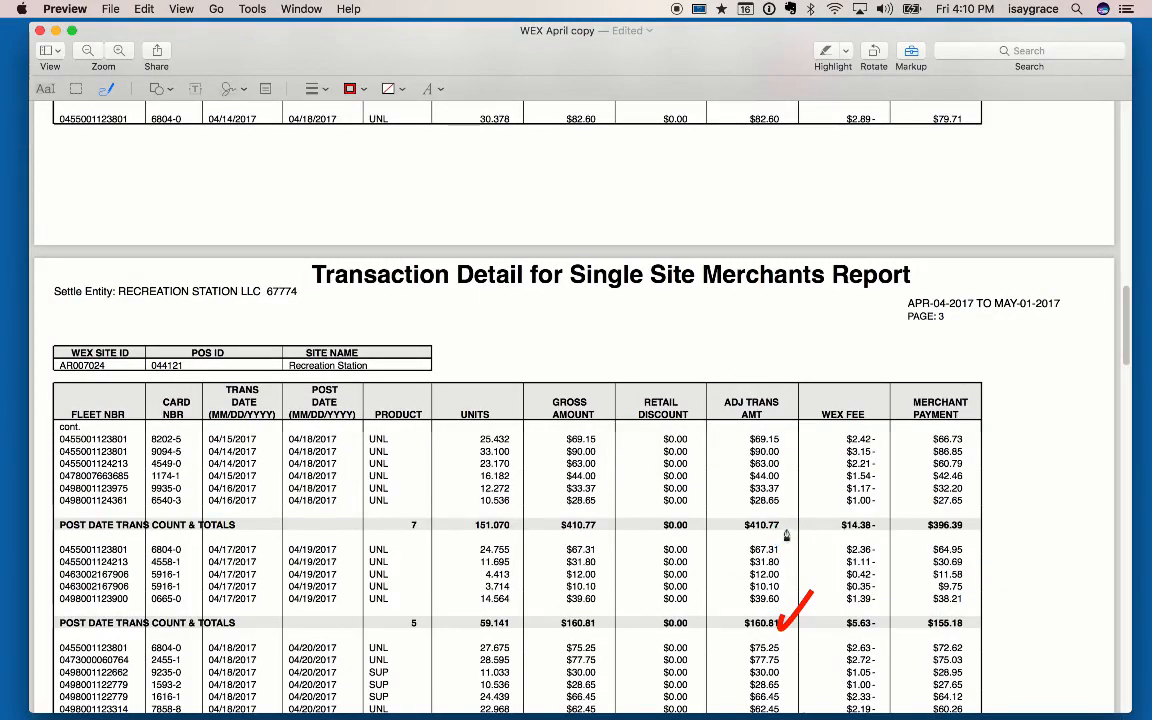
pyautogui.moveTo(786, 529); pyautogui.dragTo(816, 506)
# Draw a red circle beside the $303.57 total on page 4 of the report
pyautogui.scroll(-9, 818, 603)
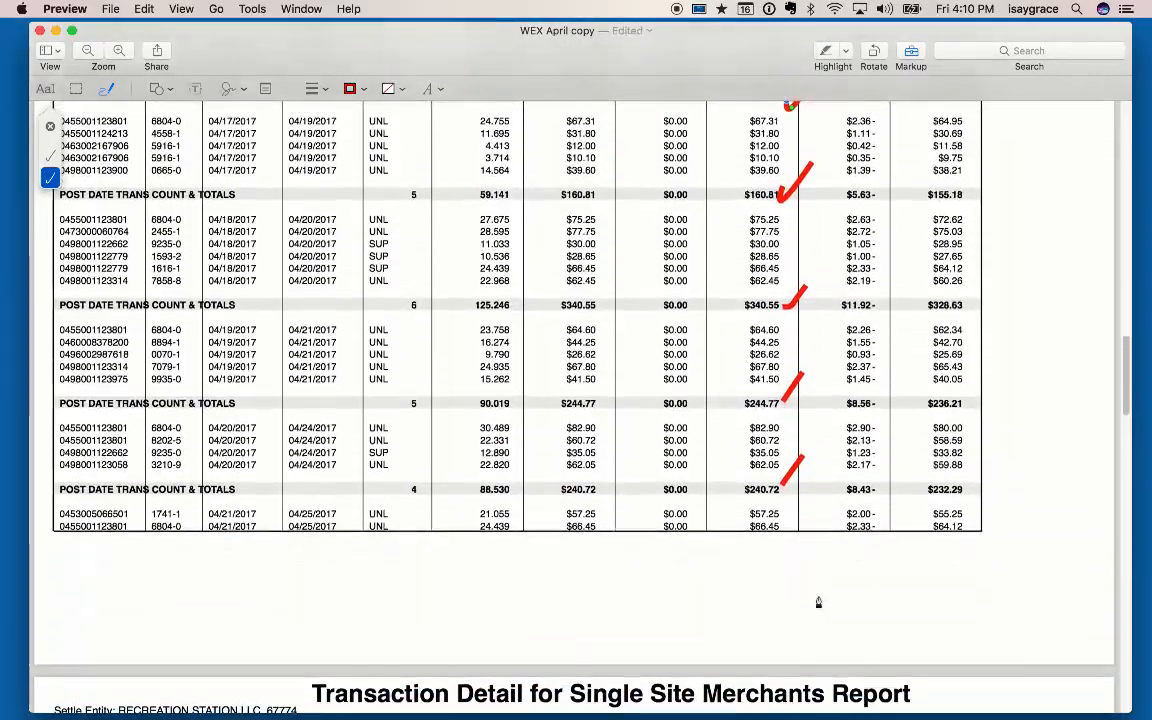
pyautogui.scroll(-10, 818, 603)
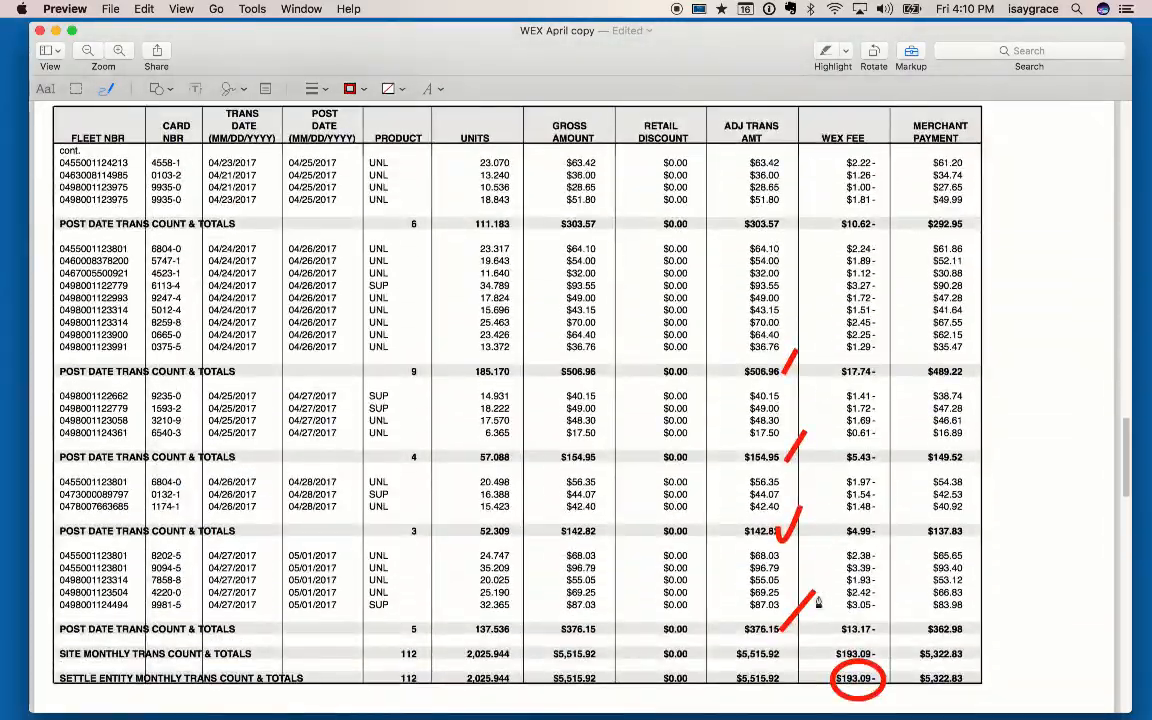
pyautogui.scroll(2, 818, 603)
pyautogui.moveTo(790, 296)
pyautogui.mouseDown()
pyautogui.moveTo(800, 336)
pyautogui.moveTo(793, 295)
pyautogui.mouseUp()
# Mark the 04/21/2017, 04/22/2017 and 04/23/2017 deposits of 188.35, 0.00 and 115.22 as cleared in Chrome
pyautogui.press('super+Tab')
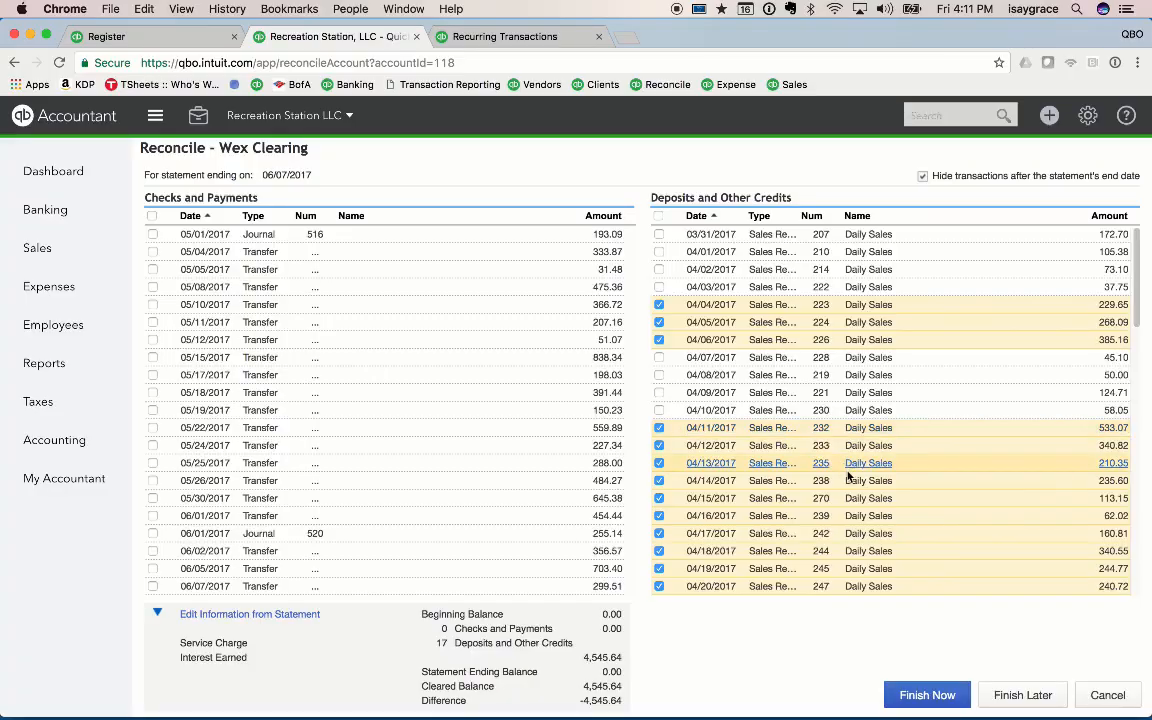
pyautogui.scroll(-4, 848, 477)
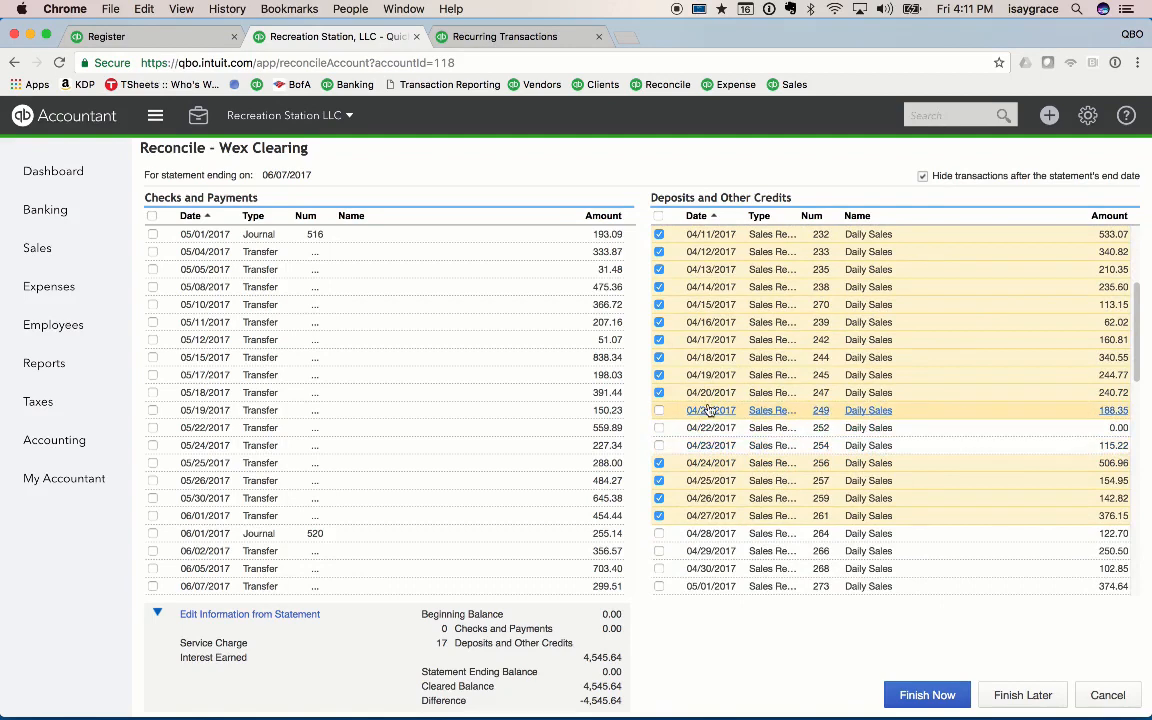
pyautogui.click(659, 410)
pyautogui.click(659, 427)
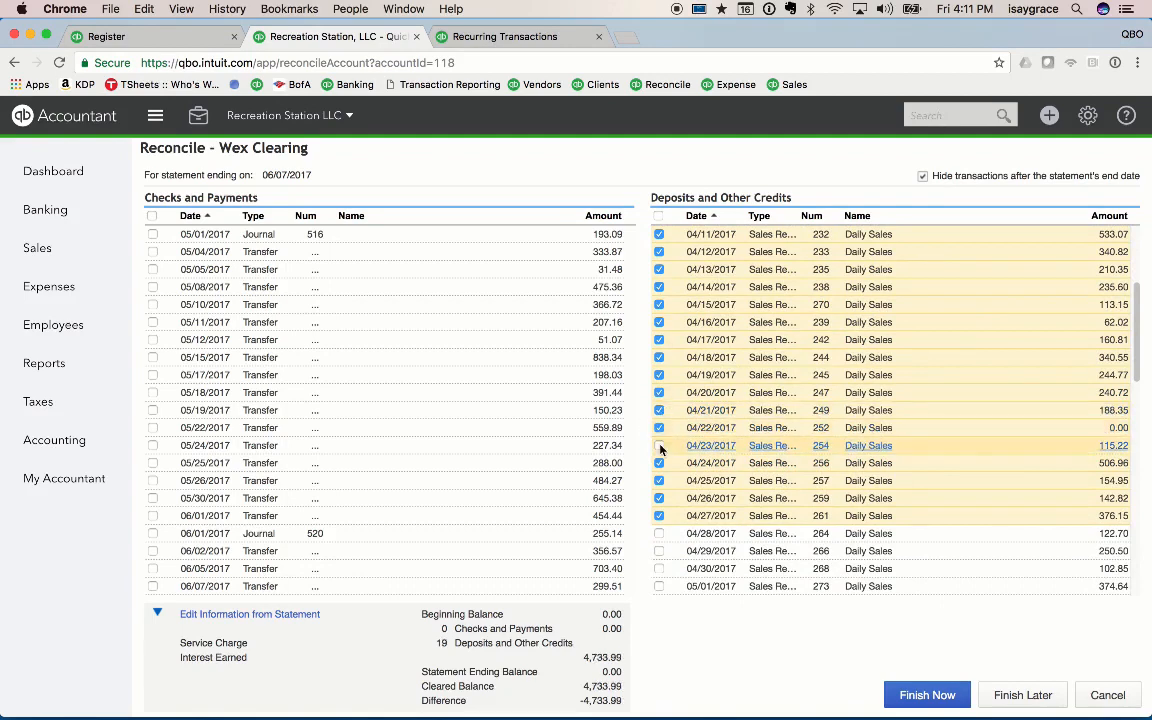
pyautogui.click(659, 445)
# Replace the red circle beside the $303.57 total on page 4 with a red check mark in Preview
pyautogui.press('super+Tab')
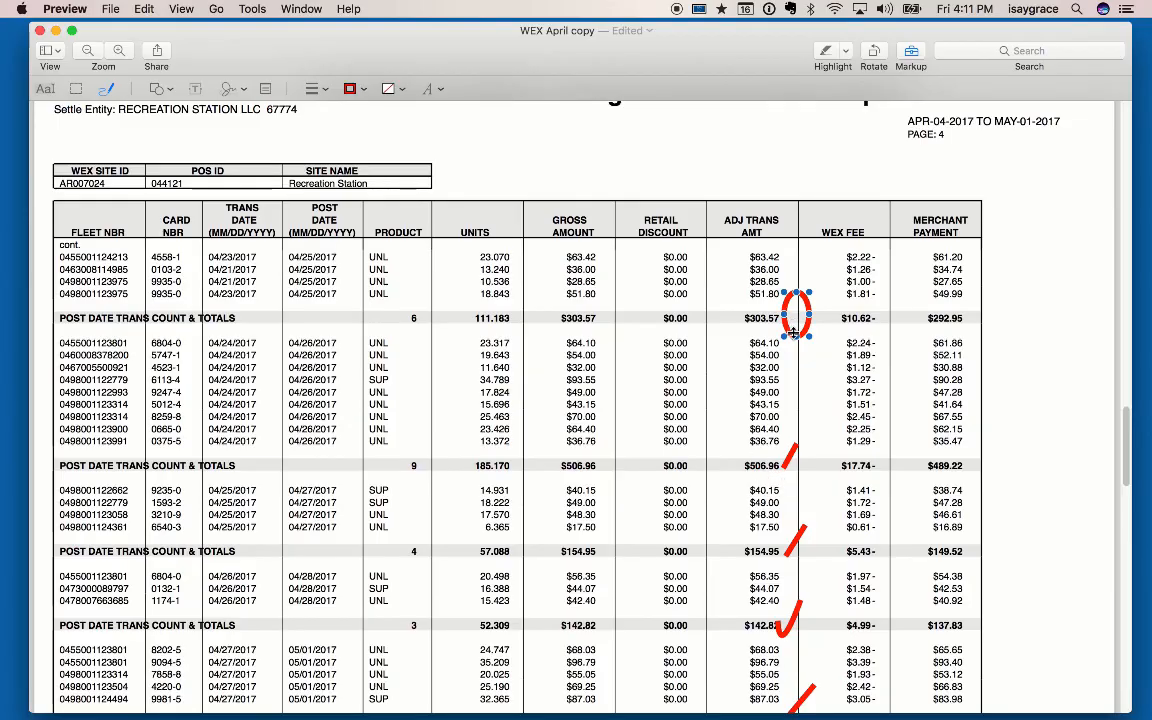
pyautogui.press('BackSpace')
pyautogui.moveTo(783, 320); pyautogui.dragTo(804, 288)
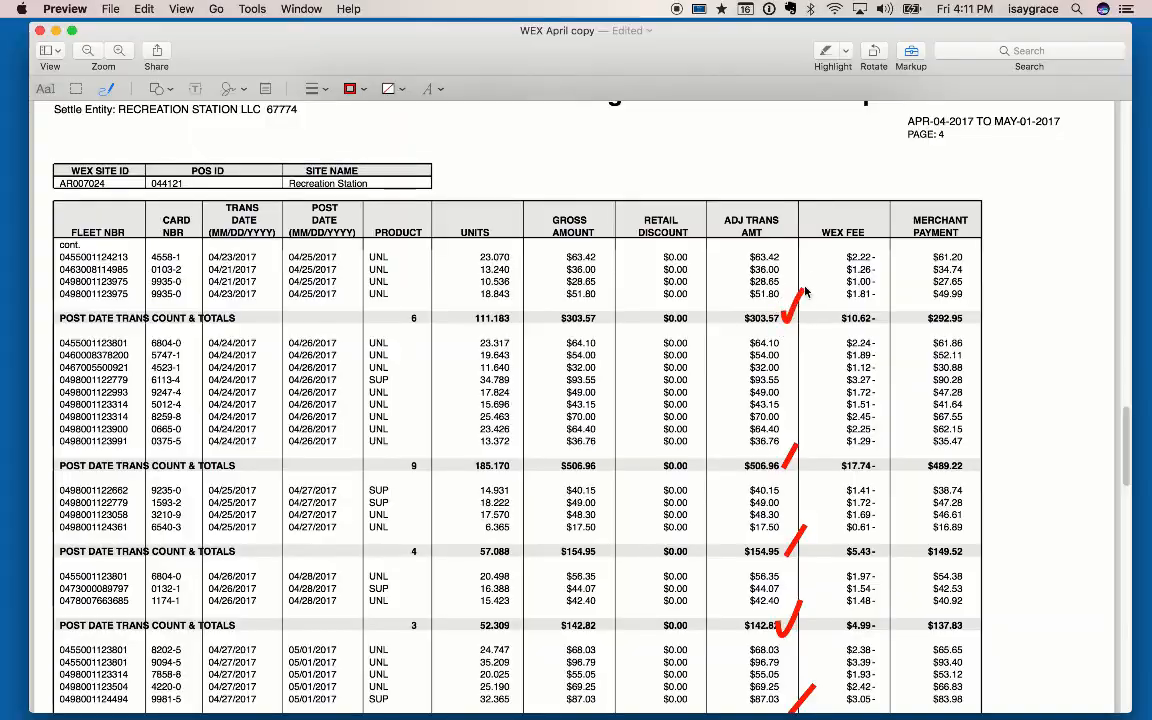
# Find the $58.05 total on page 2 of the report and mark the matching 04/10/2017 deposit as cleared in Chrome
pyautogui.scroll(-4, 803, 525)
pyautogui.scroll(15, 803, 525)
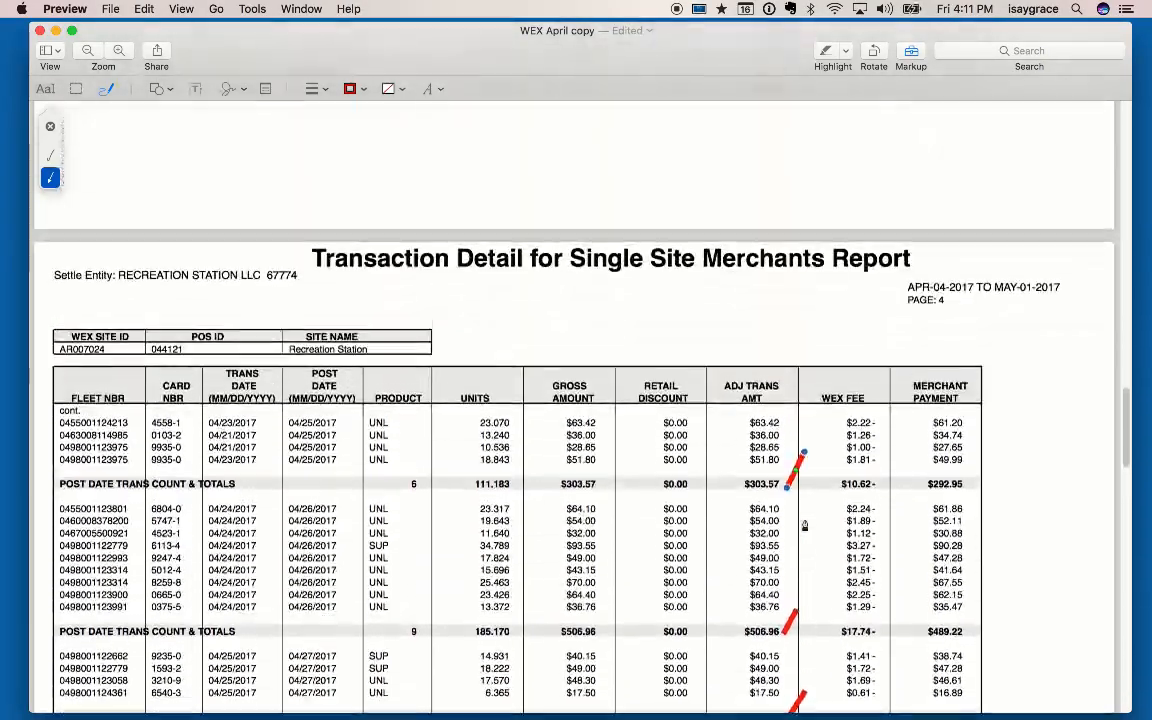
pyautogui.scroll(15, 804, 525)
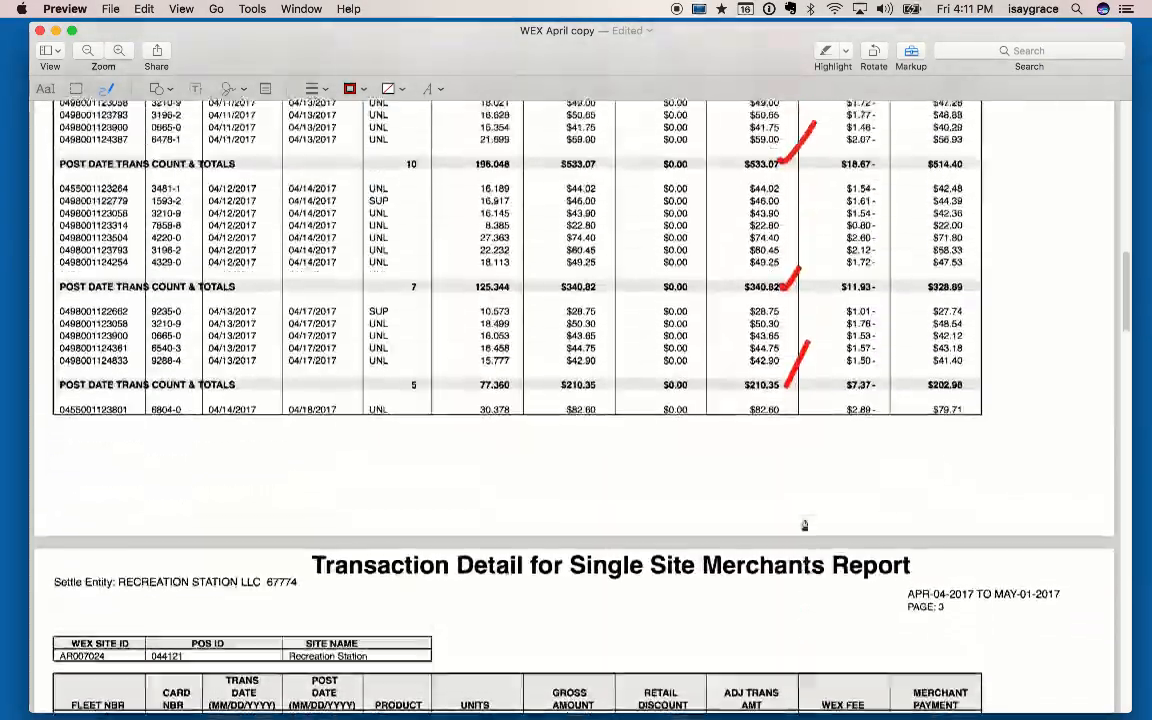
pyautogui.scroll(10, 804, 525)
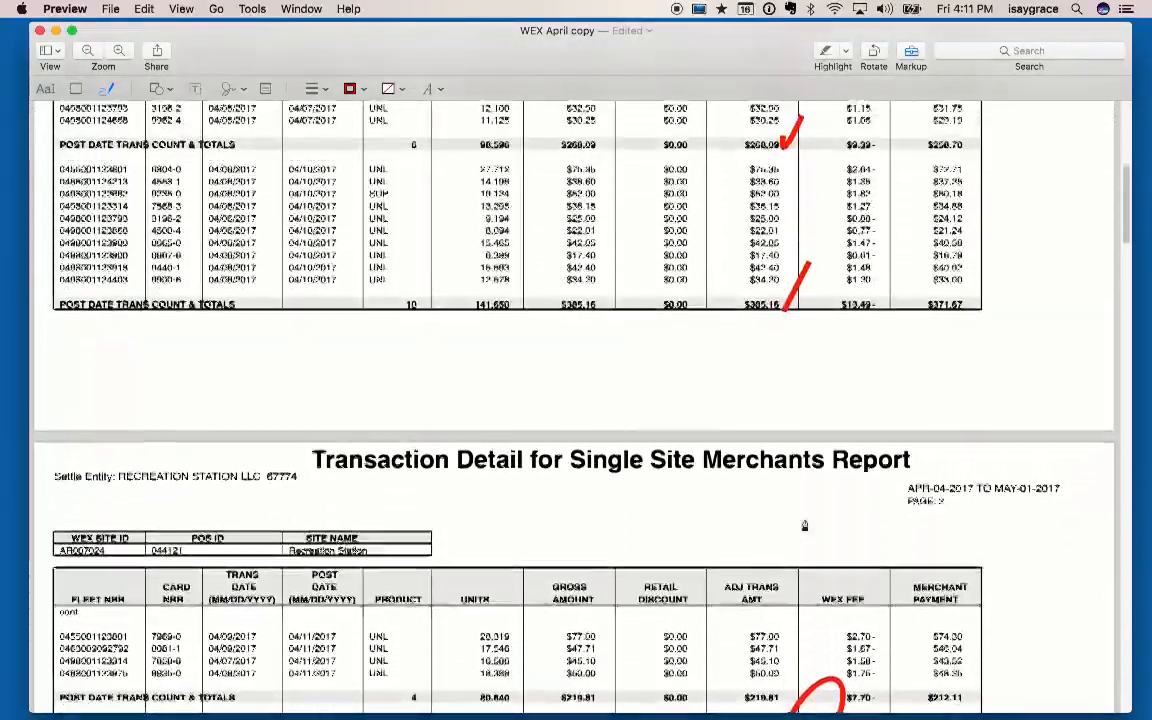
pyautogui.scroll(-11, 810, 560)
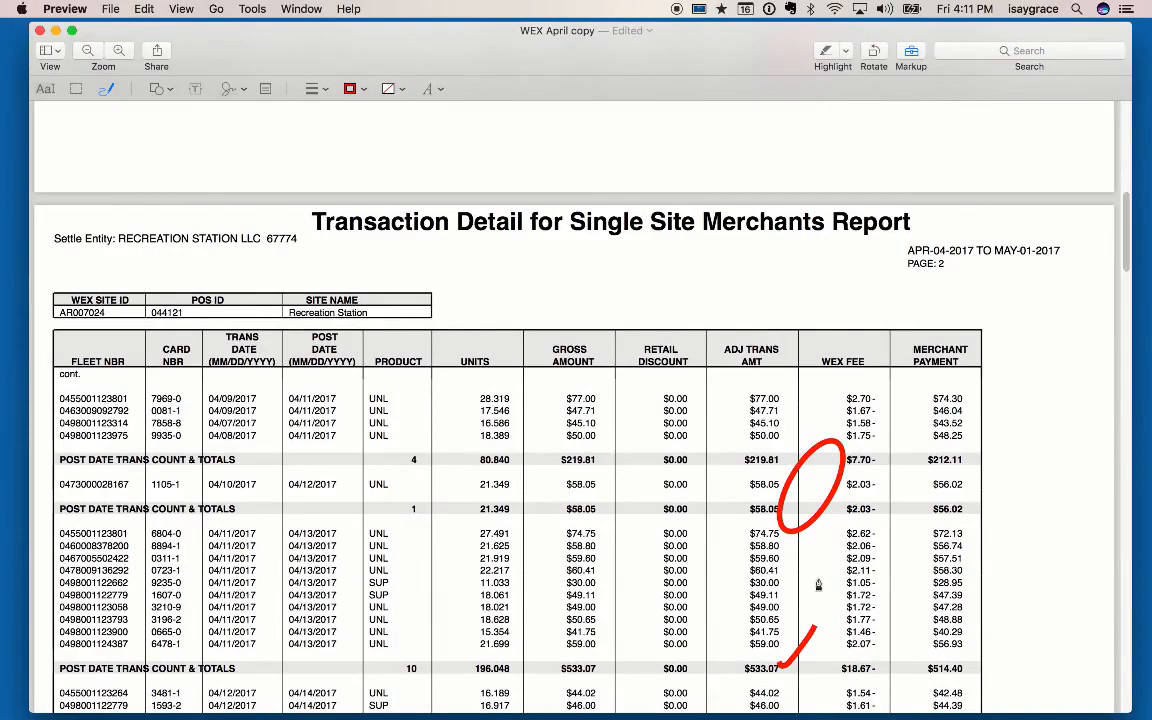
pyautogui.press('super+Tab')
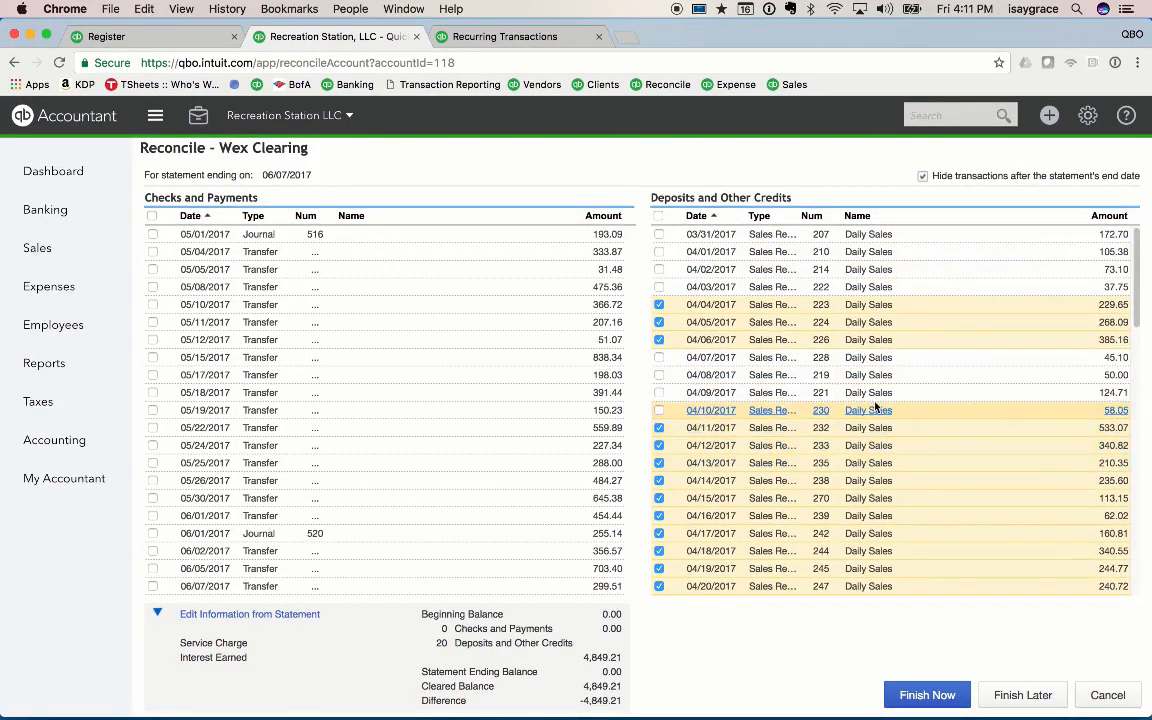
# Replace the red circle beside the $58.05 total on page 2 with a red check mark in Preview
pyautogui.press('super+Tab')
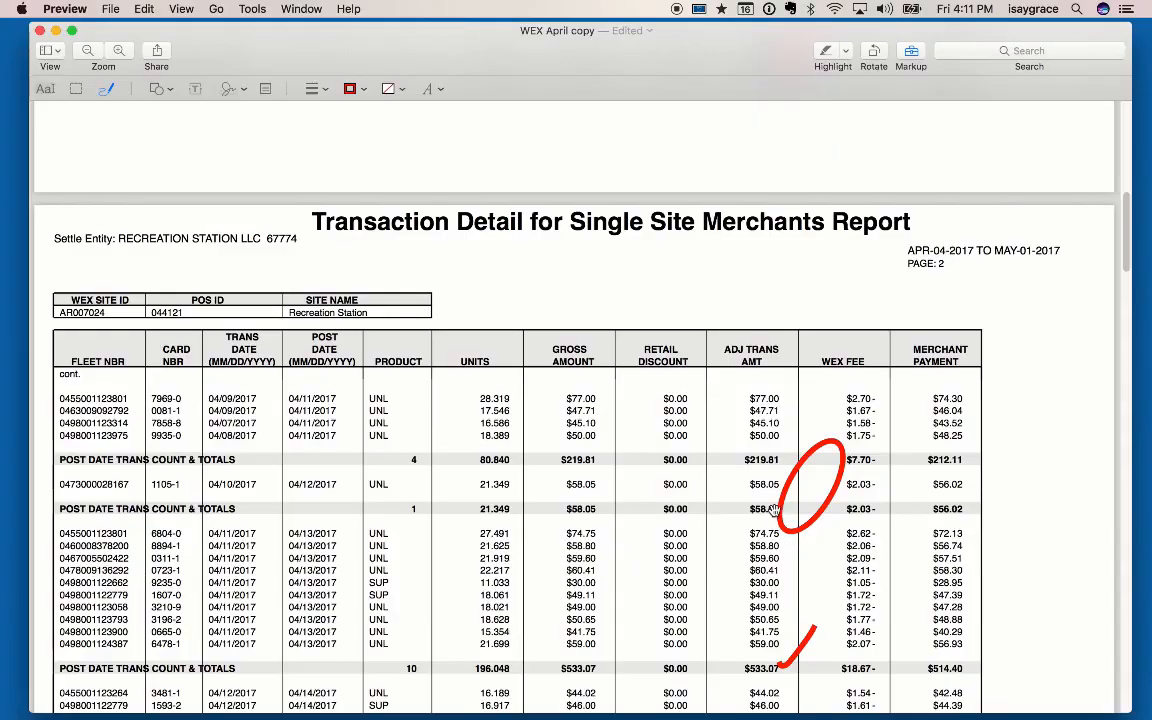
pyautogui.click(788, 508)
pyautogui.press('Delete')
pyautogui.moveTo(796, 472); pyautogui.dragTo(815, 445)
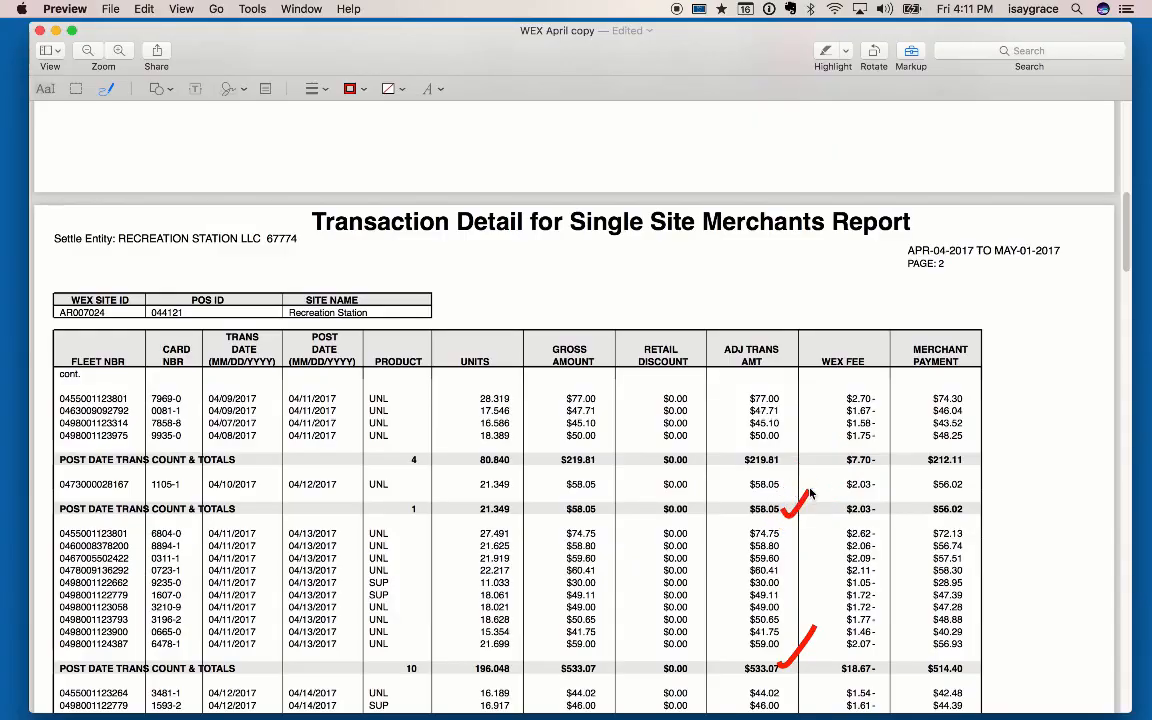
# Mark the 04/07/2017, 04/08/2017 and 04/09/2017 deposits of 45.10, 50.00 and 124.71 as cleared in Chrome
pyautogui.press('super+Tab')
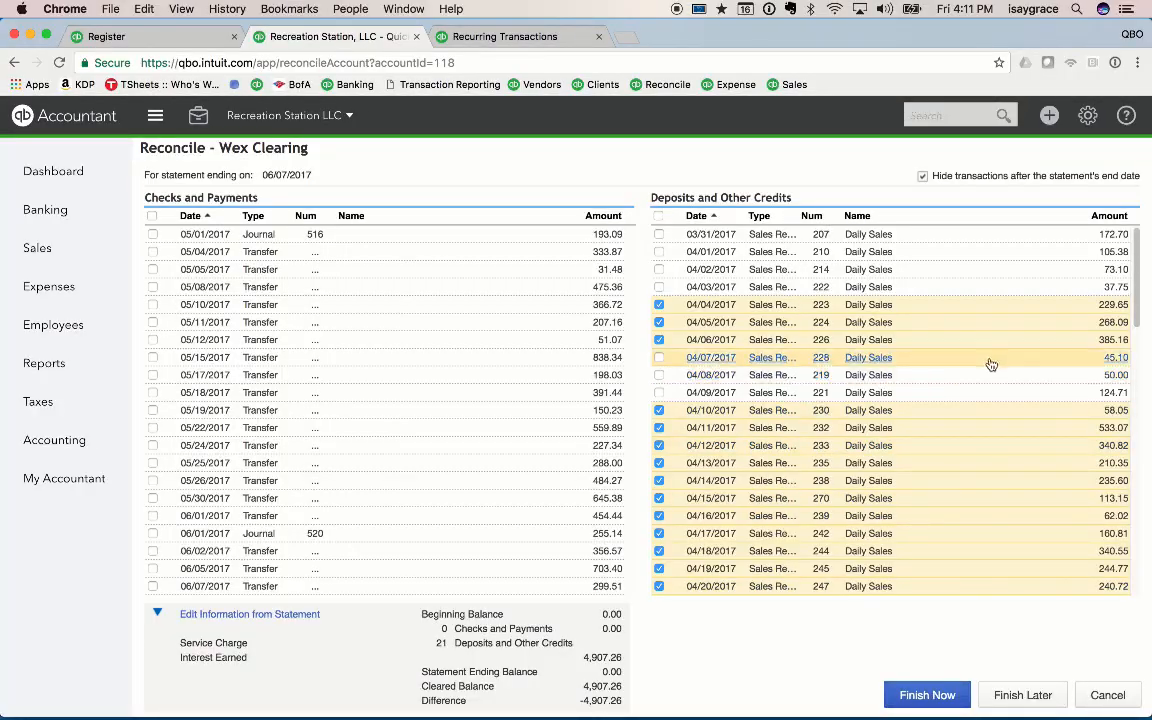
pyautogui.click(659, 358)
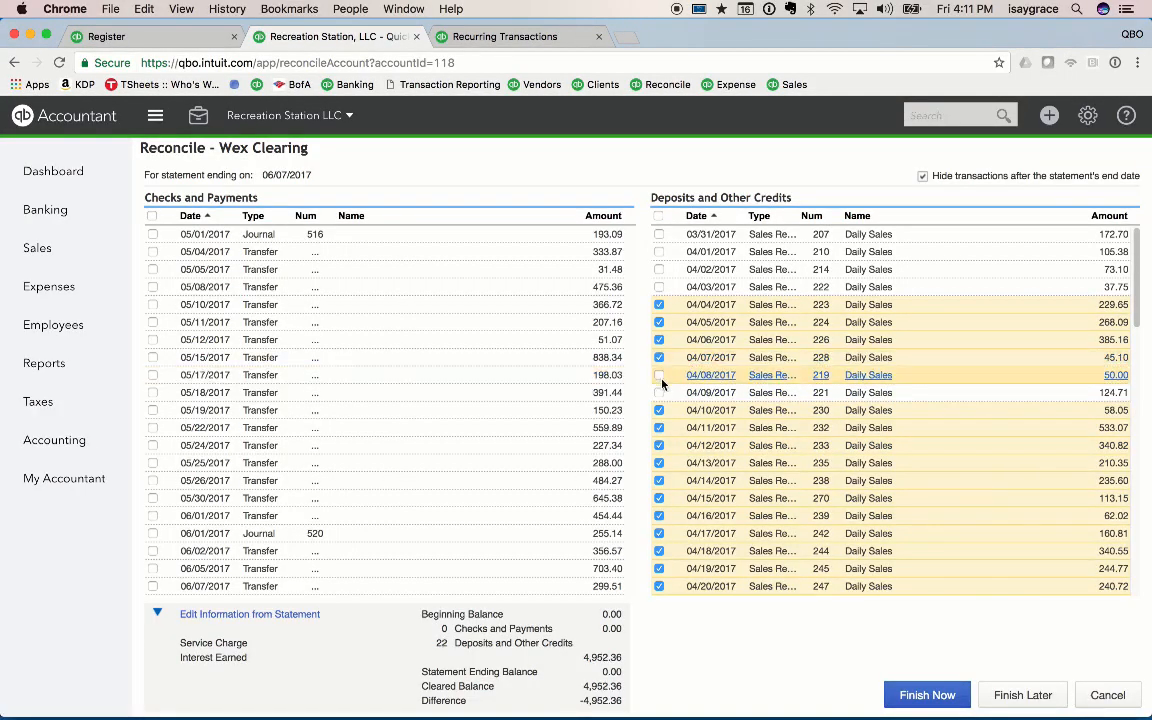
pyautogui.click(659, 375)
pyautogui.click(659, 392)
# Draw a red check mark beside the $219.81 total on page 2 in Preview
pyautogui.press('super+Tab')
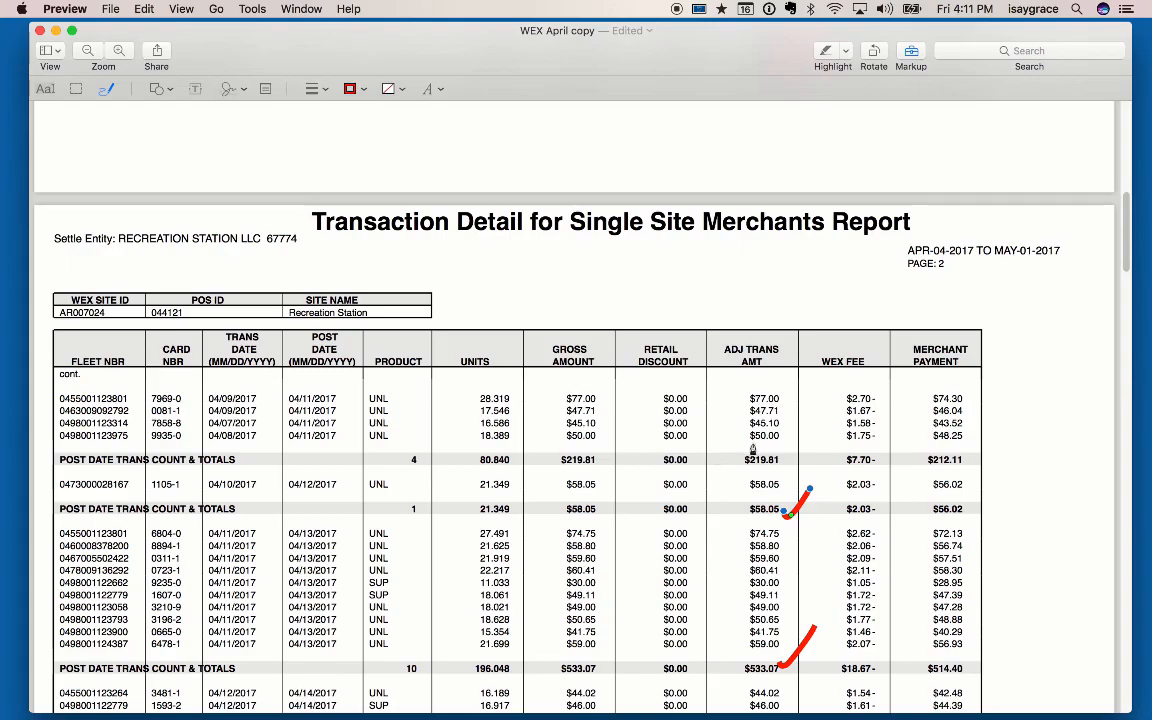
pyautogui.moveTo(784, 457); pyautogui.dragTo(805, 440)
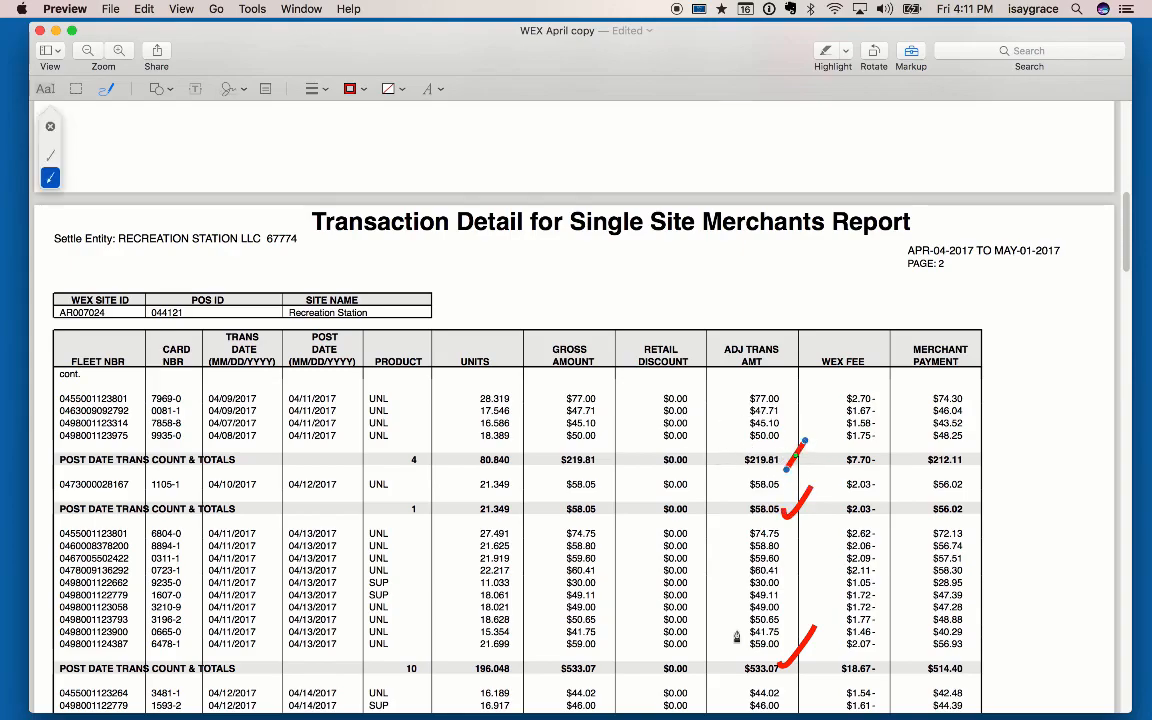
# Check the 04/03/2017 deposit of 37.75 against page 1 of the report and mark it as cleared in Chrome
pyautogui.scroll(10, 728, 564)
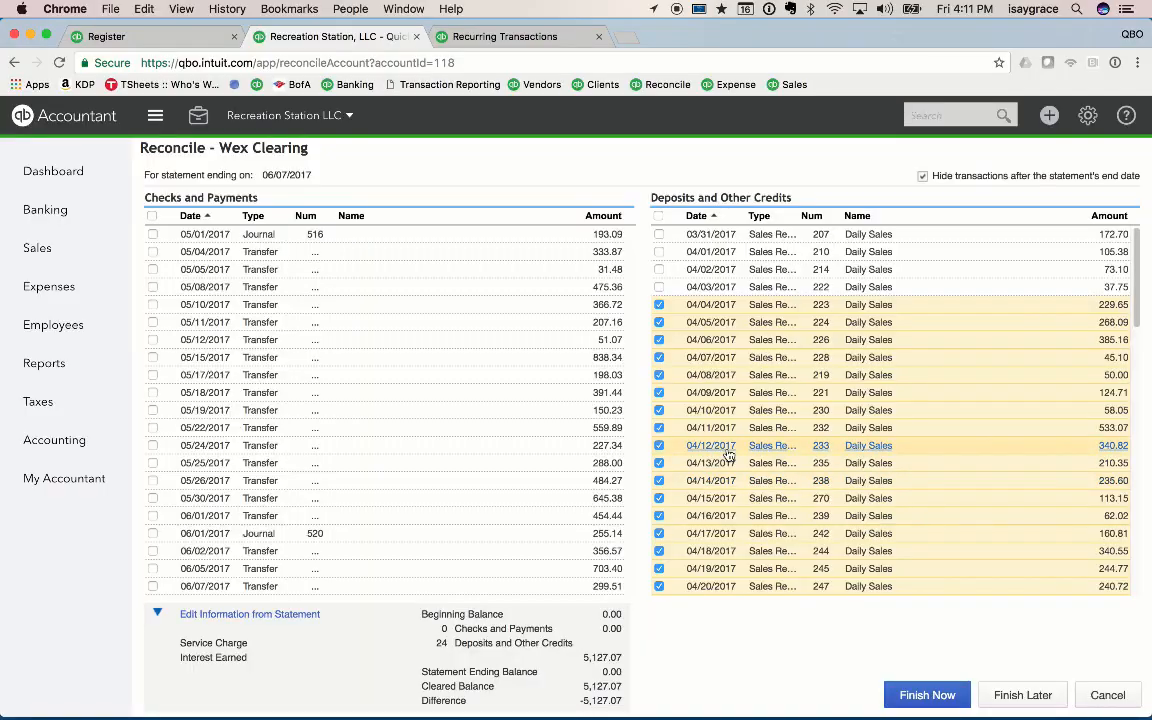
pyautogui.scroll(-1, 728, 453)
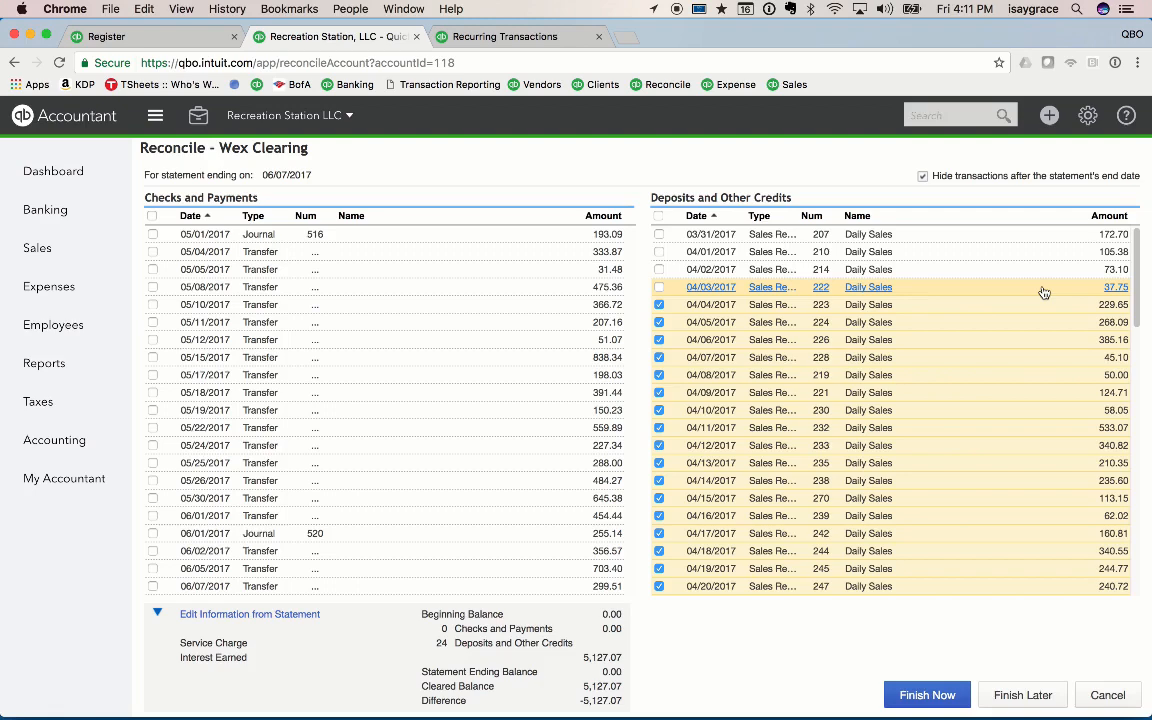
pyautogui.press('super+Tab')
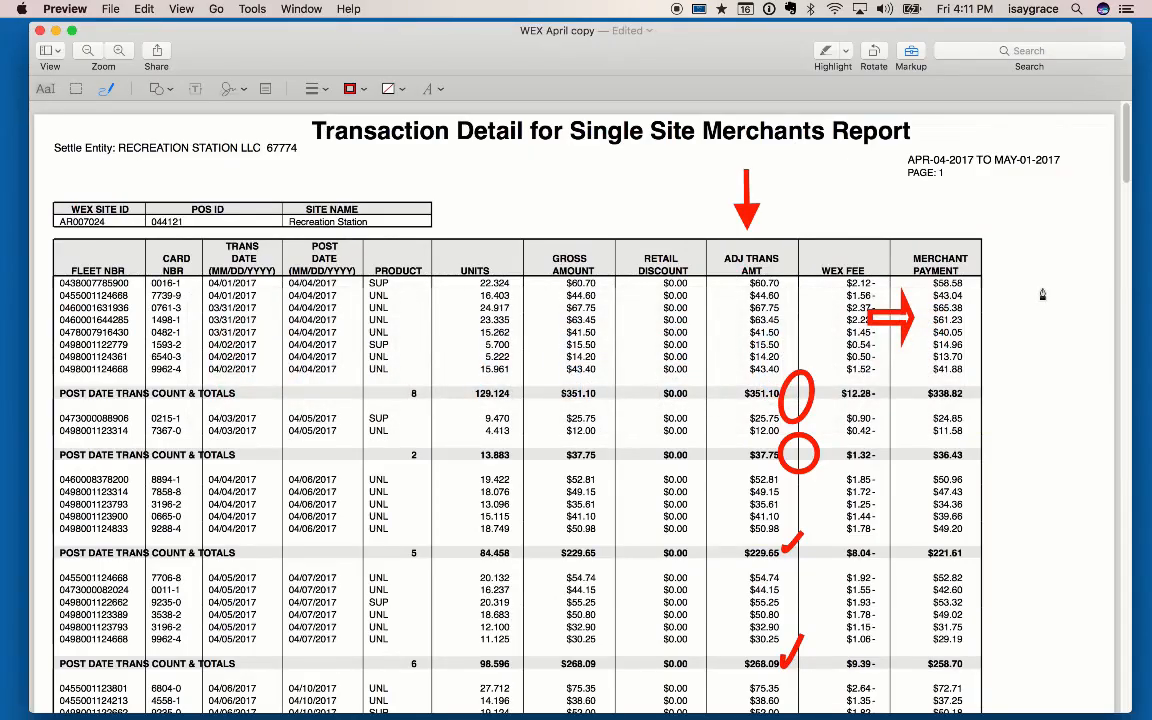
pyautogui.press('super+Tab')
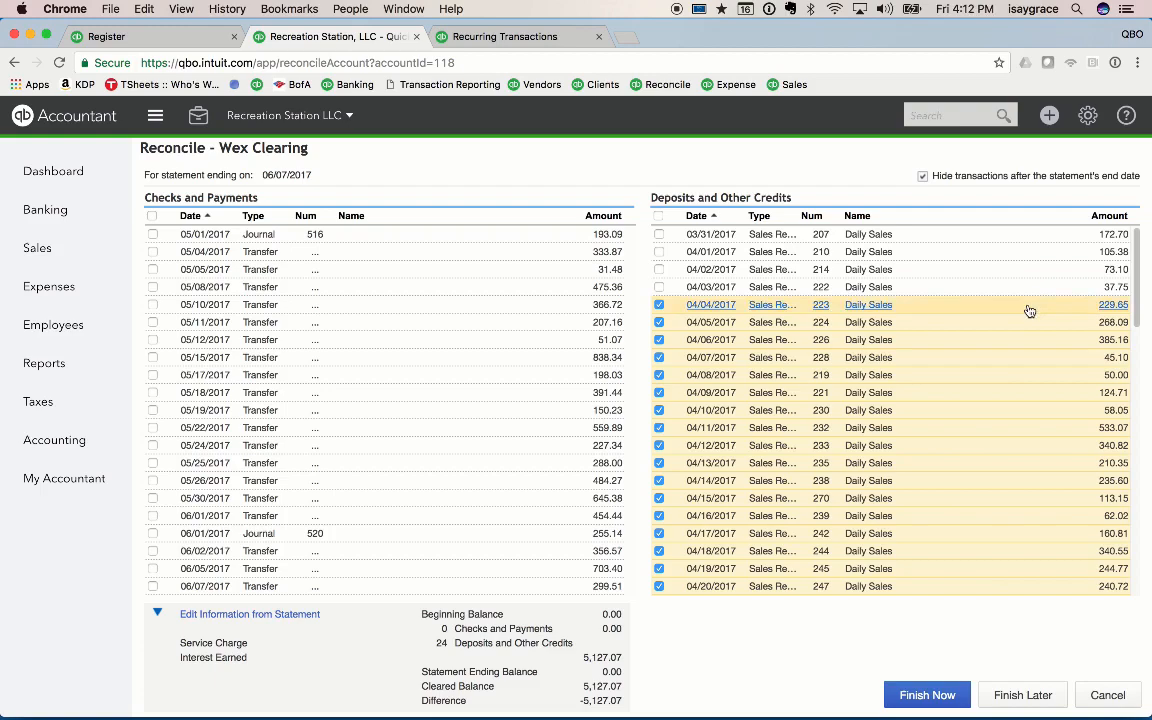
pyautogui.click(659, 286)
# Replace the red circle beside the $37.75 total on page 1 with a red check mark in Preview
pyautogui.press('super+Tab')
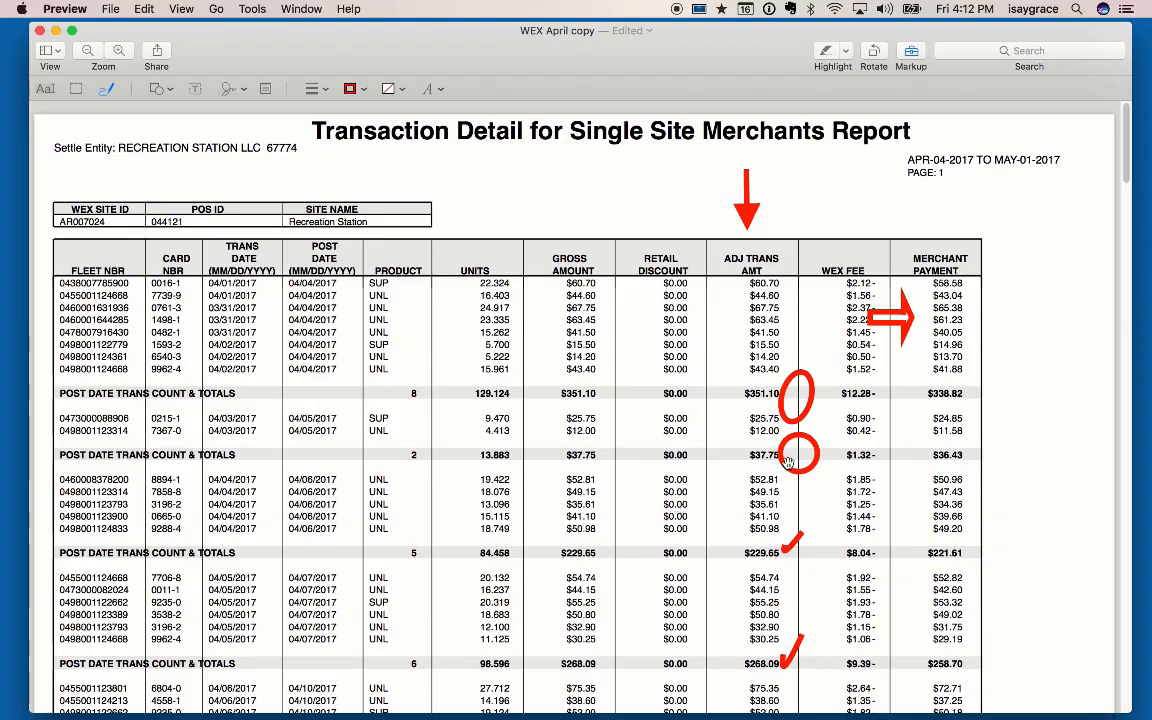
pyautogui.press('super+z')
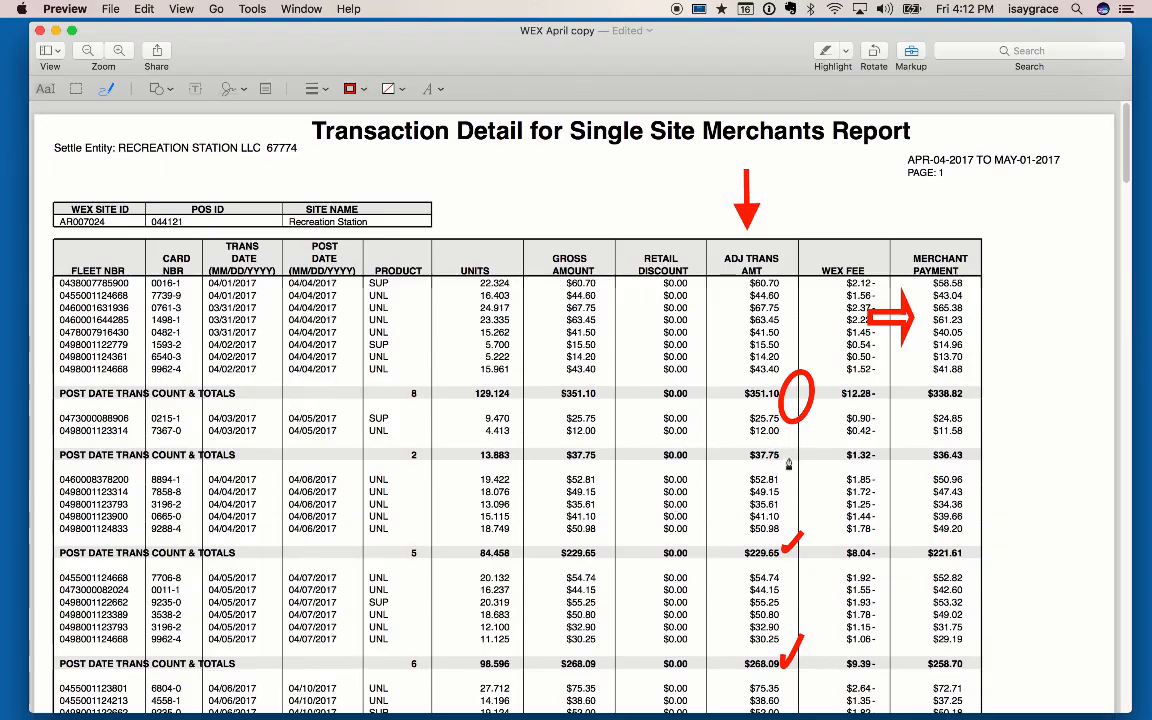
pyautogui.moveTo(788, 459); pyautogui.dragTo(822, 428)
# Shift the red circle clear of the $351.10 total on page 1 and compare that total with the uncleared 03/31/2017 to 04/02/2017 deposits
pyautogui.press('super+Tab')
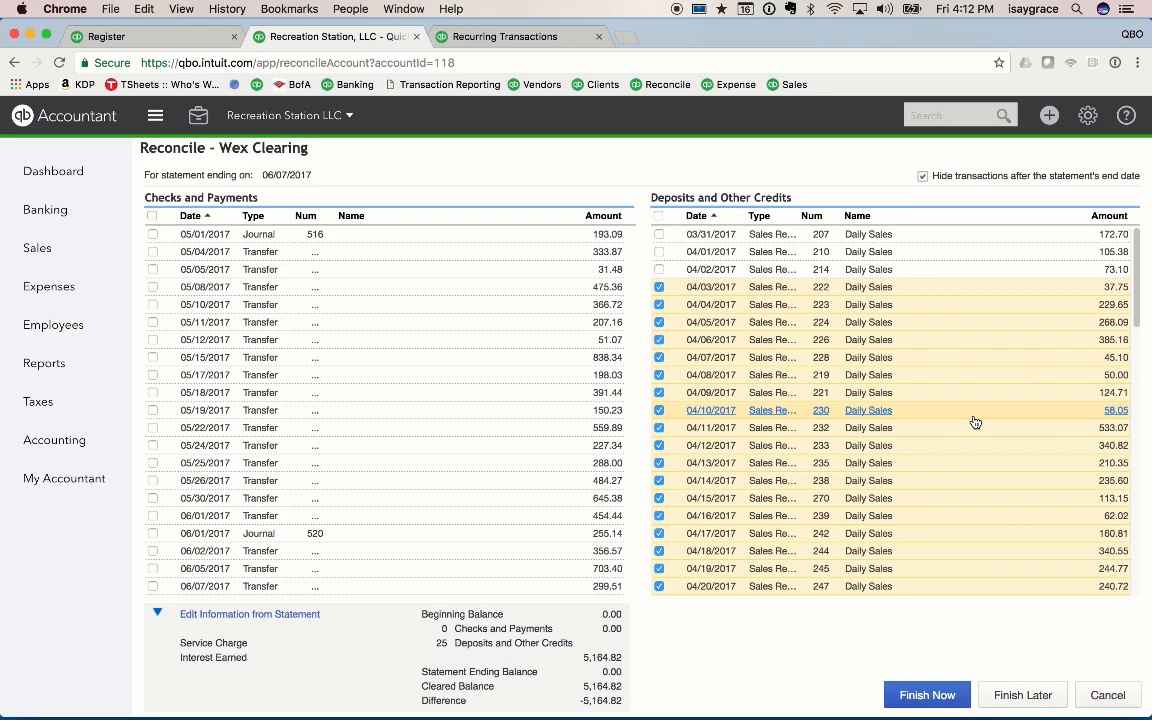
pyautogui.press('super+Tab')
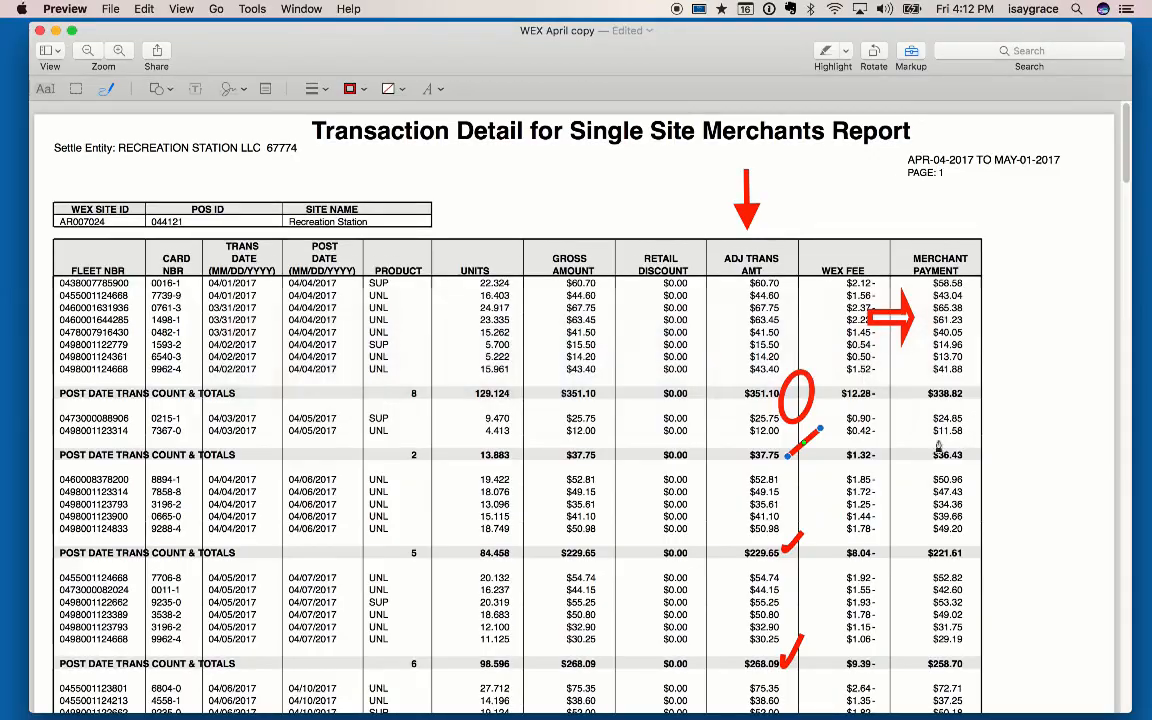
pyautogui.click(798, 411)
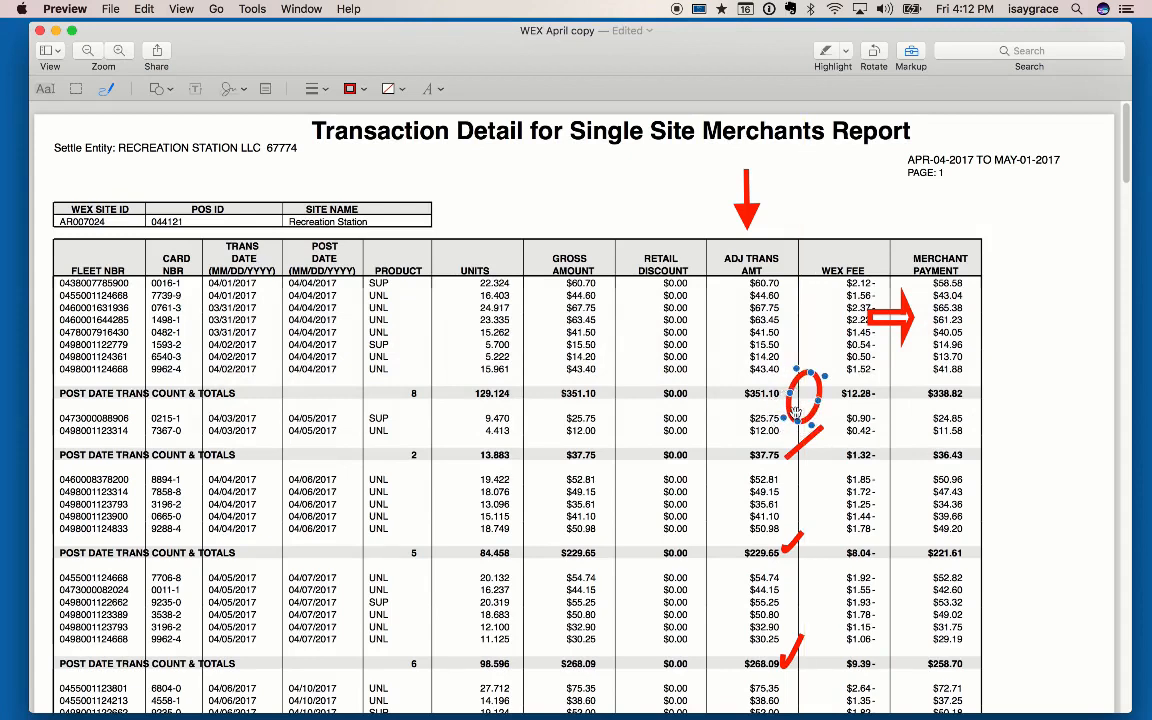
pyautogui.press('super+Tab')
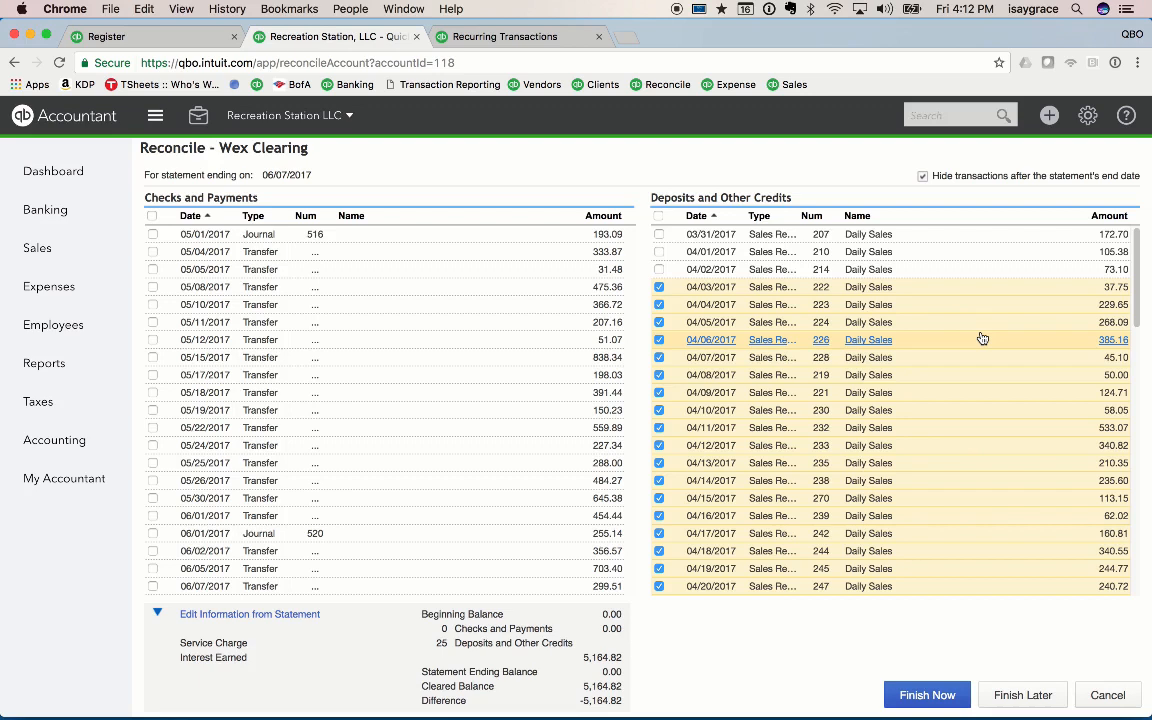
pyautogui.press('super+Tab')
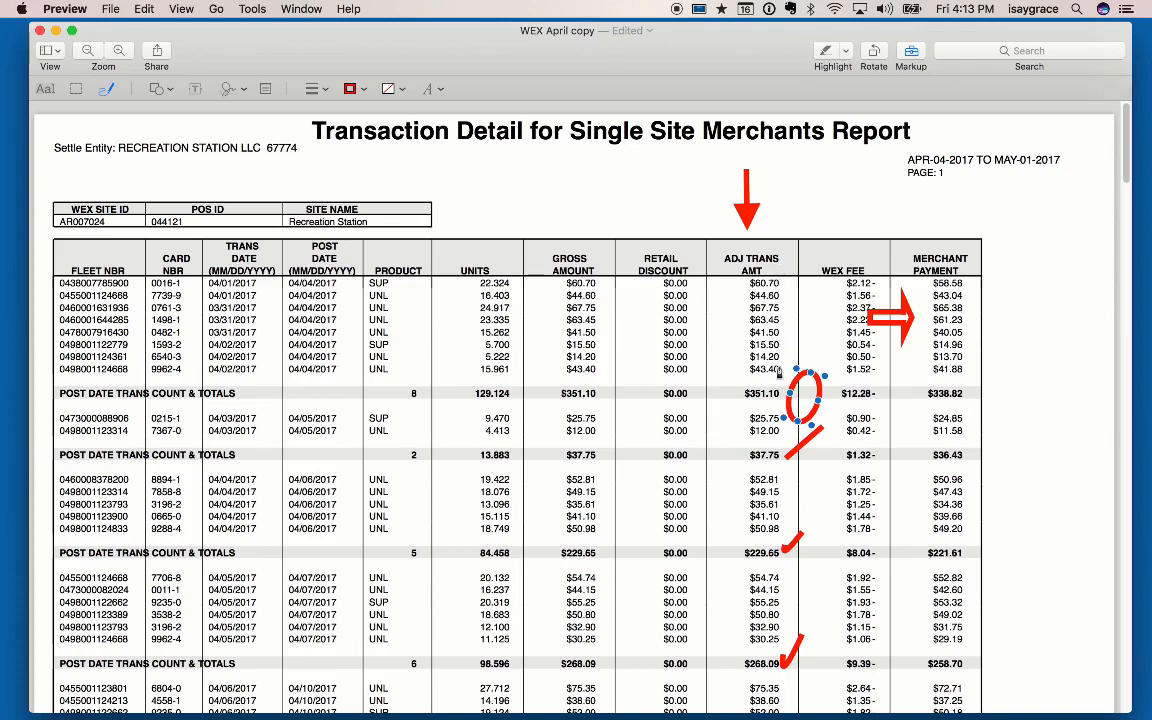
# Open the 04/01/2017 Daily Sales receipt 210 in Chrome and set its Wex Payments amount to -105.30
pyautogui.press('super+Tab')
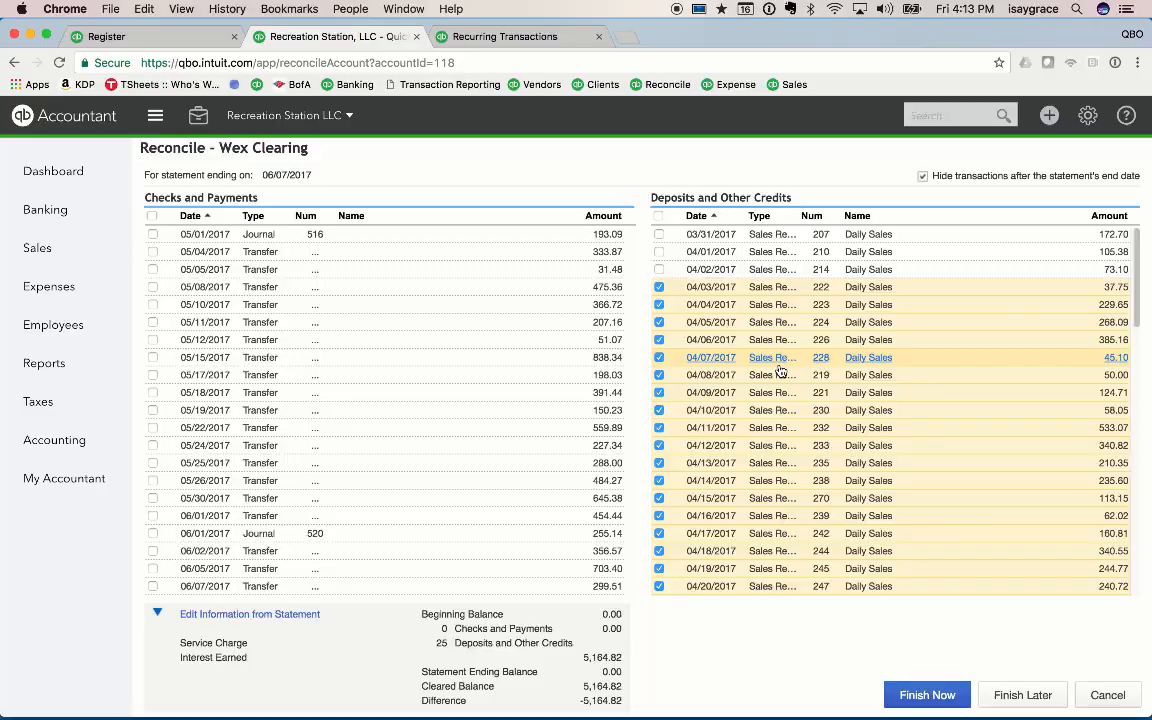
pyautogui.click(824, 255)
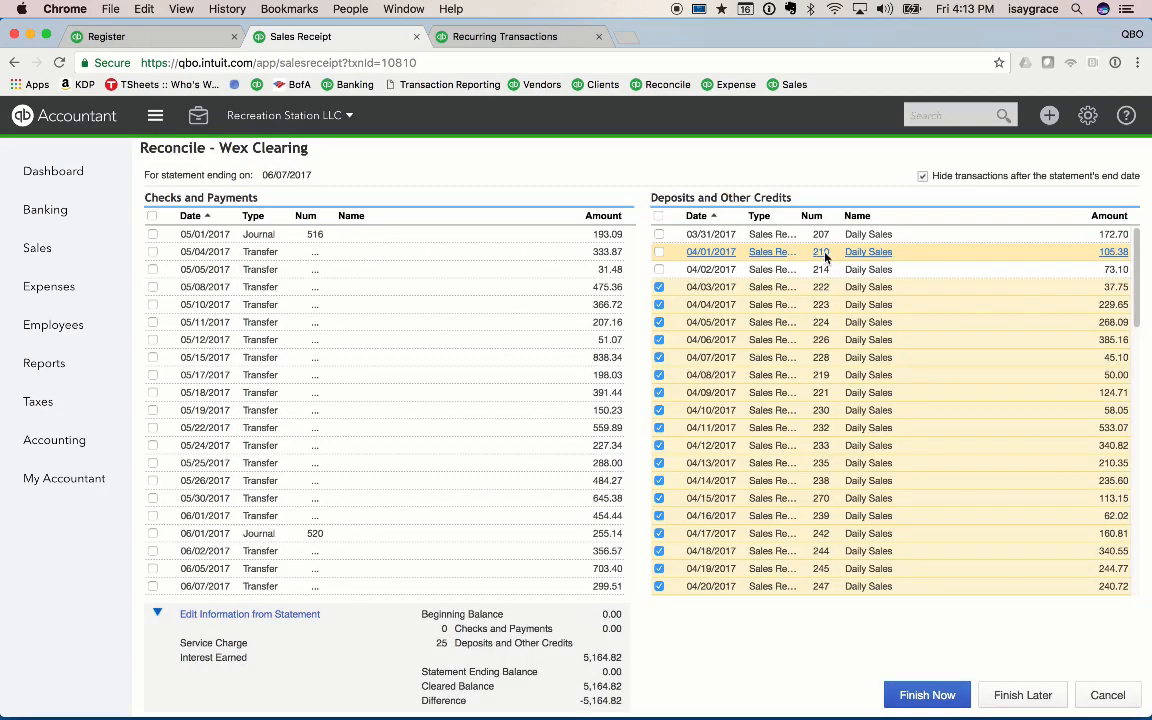
pyautogui.scroll(-15, 728, 443)
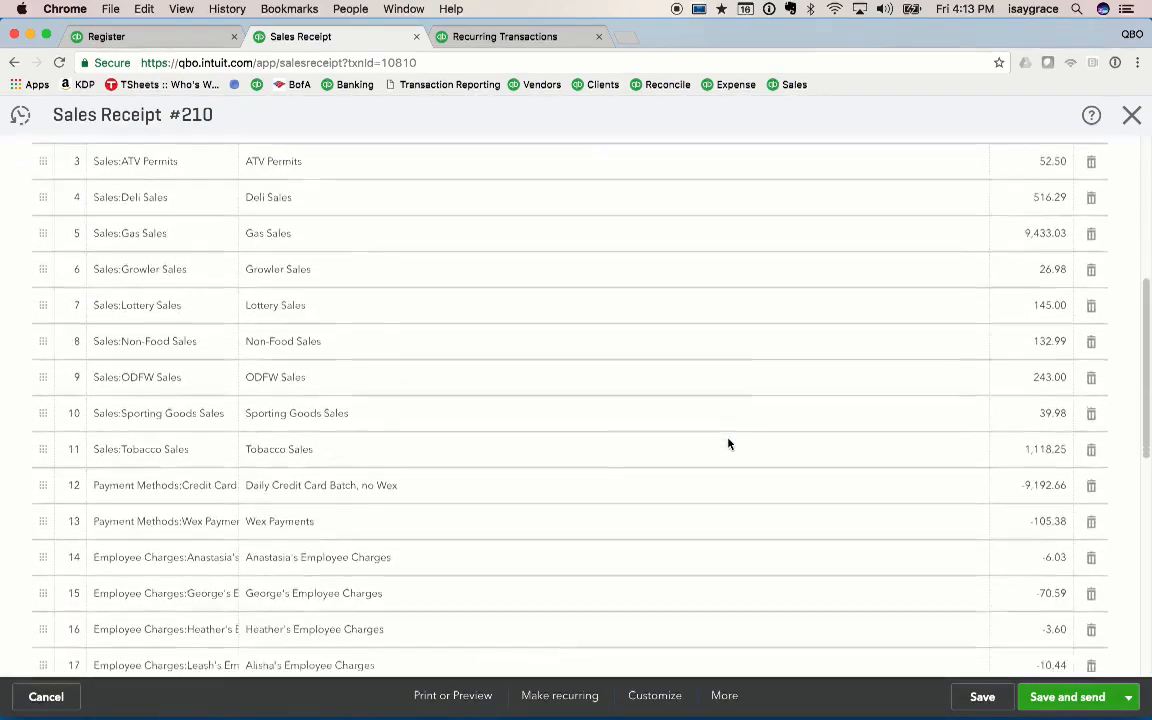
pyautogui.scroll(4, 728, 443)
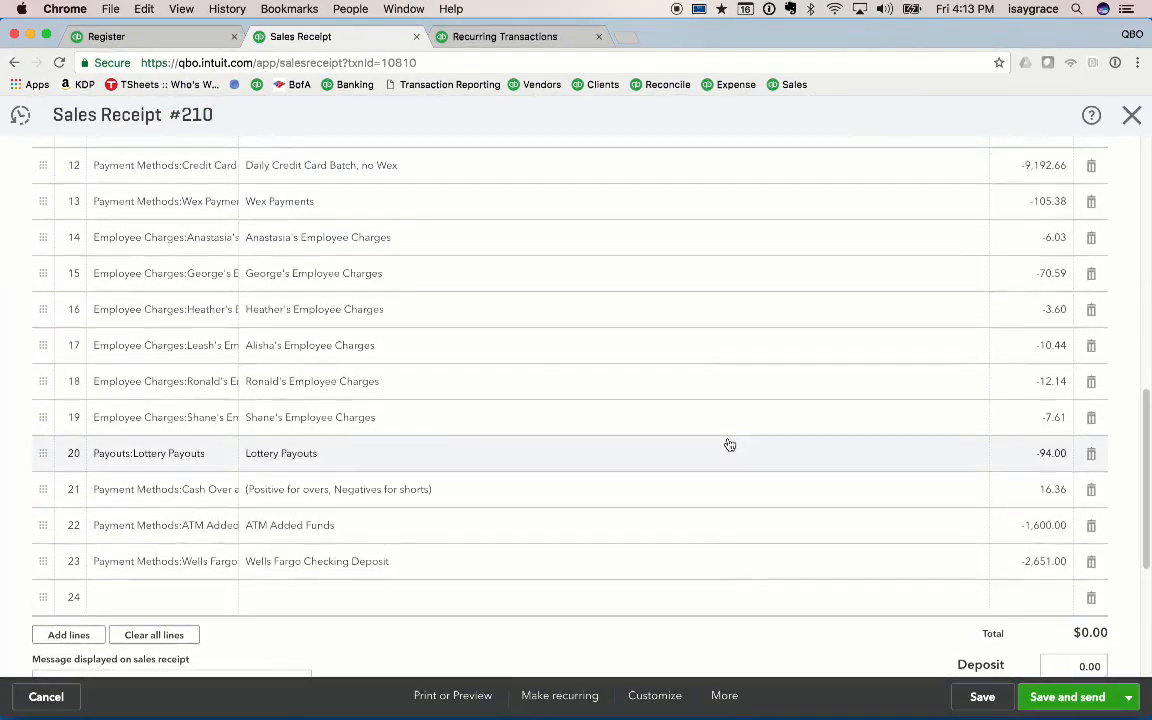
pyautogui.scroll(3, 729, 444)
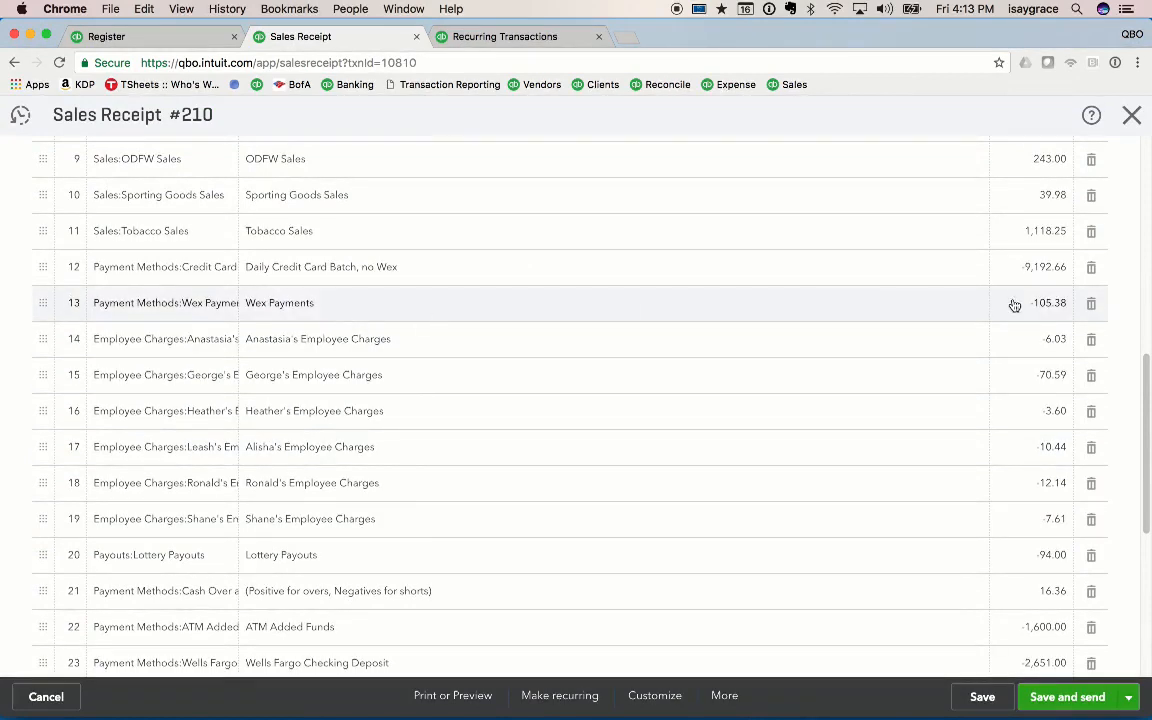
pyautogui.click(1050, 303)
pyautogui.click(1063, 306)
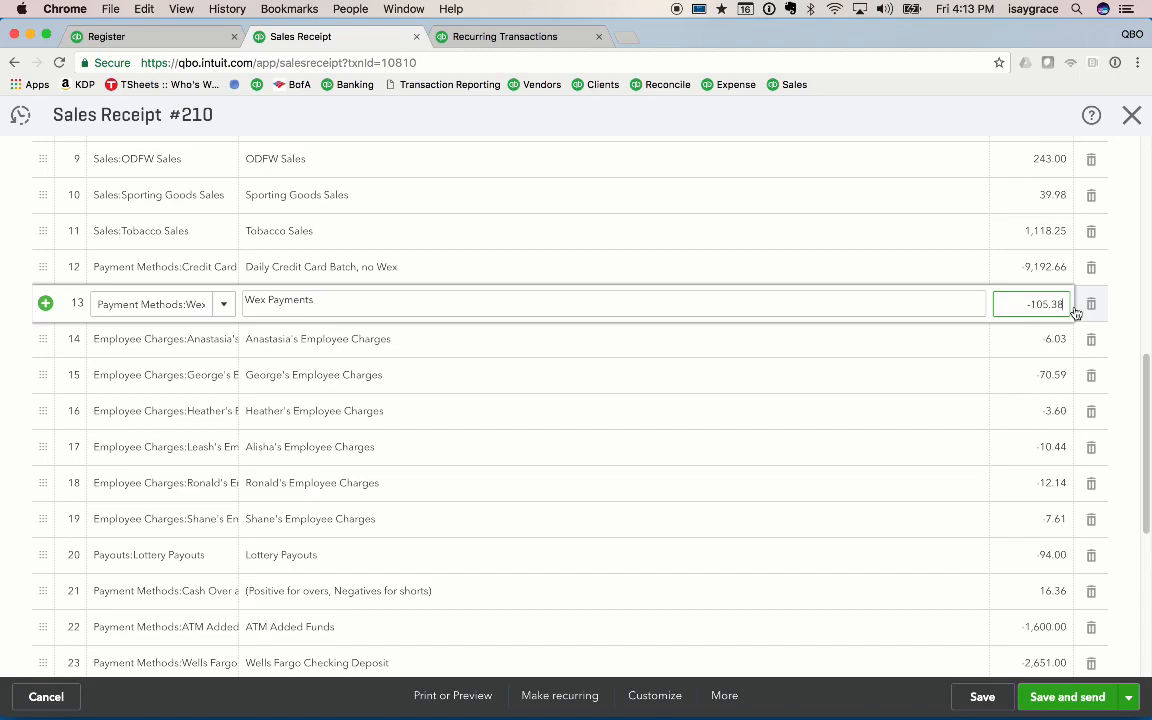
pyautogui.press('BackSpace')
pyautogui.write('0')
# Subtract .08 from the Cash Over line's amount on the receipt, making it 16.28
pyautogui.scroll(-1, 968, 482)
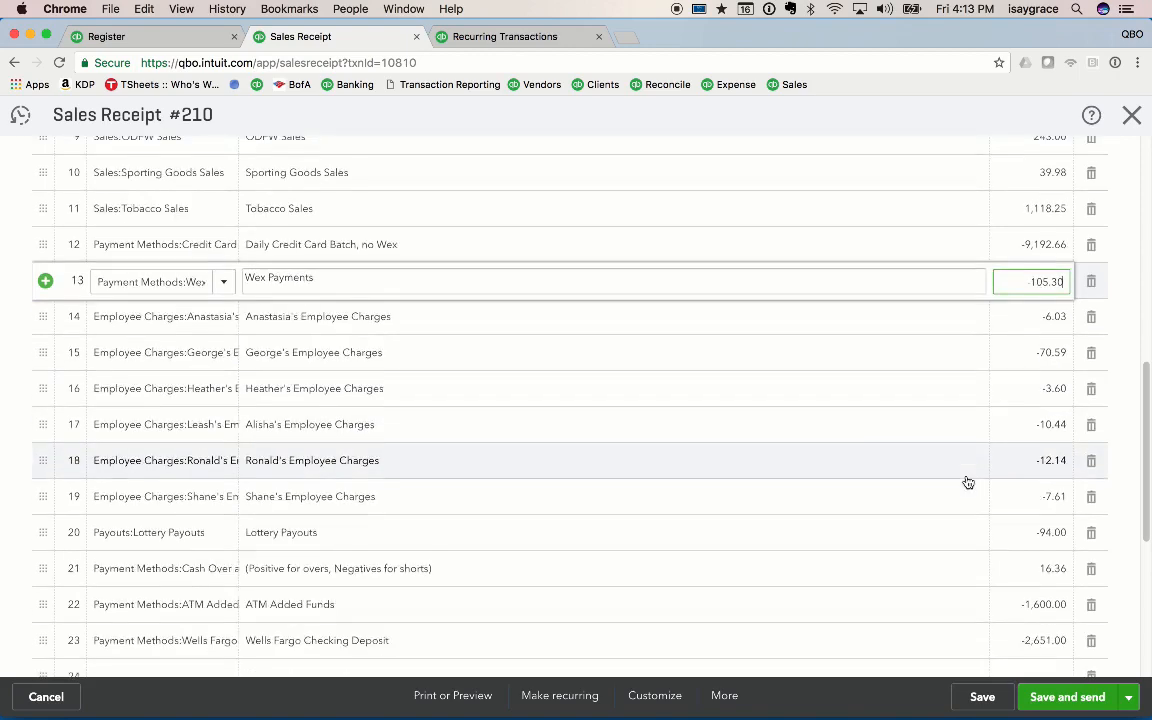
pyautogui.scroll(-3, 968, 482)
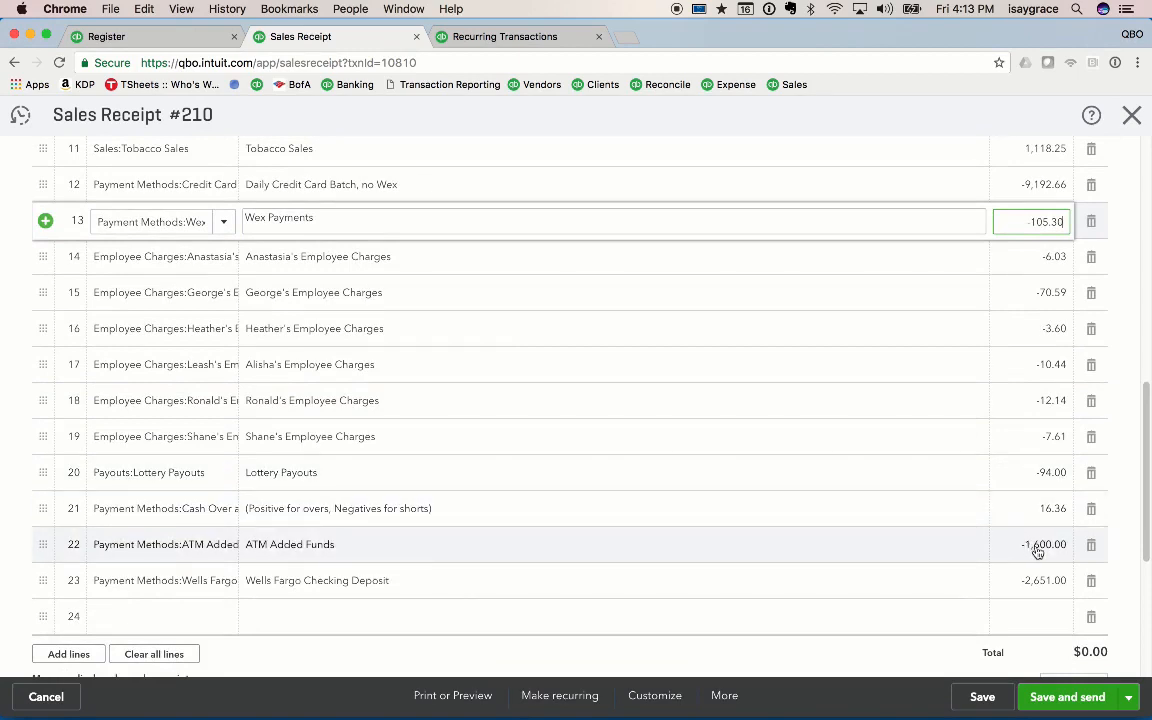
pyautogui.click(1060, 509)
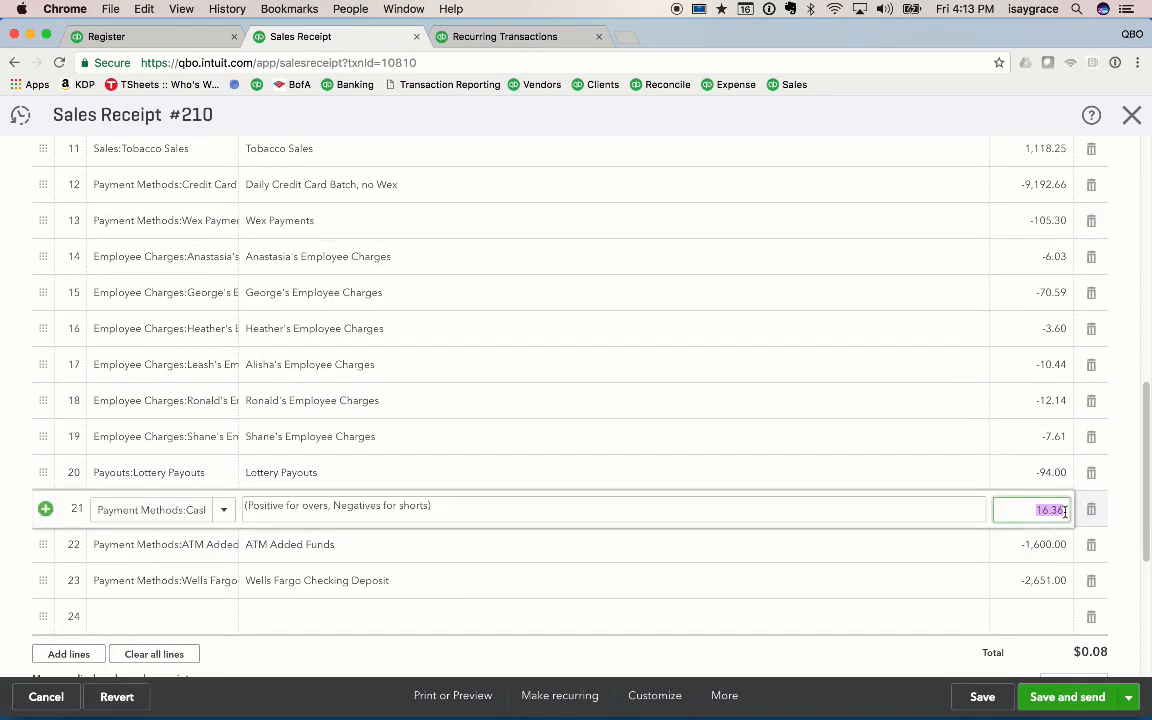
pyautogui.click(1064, 511)
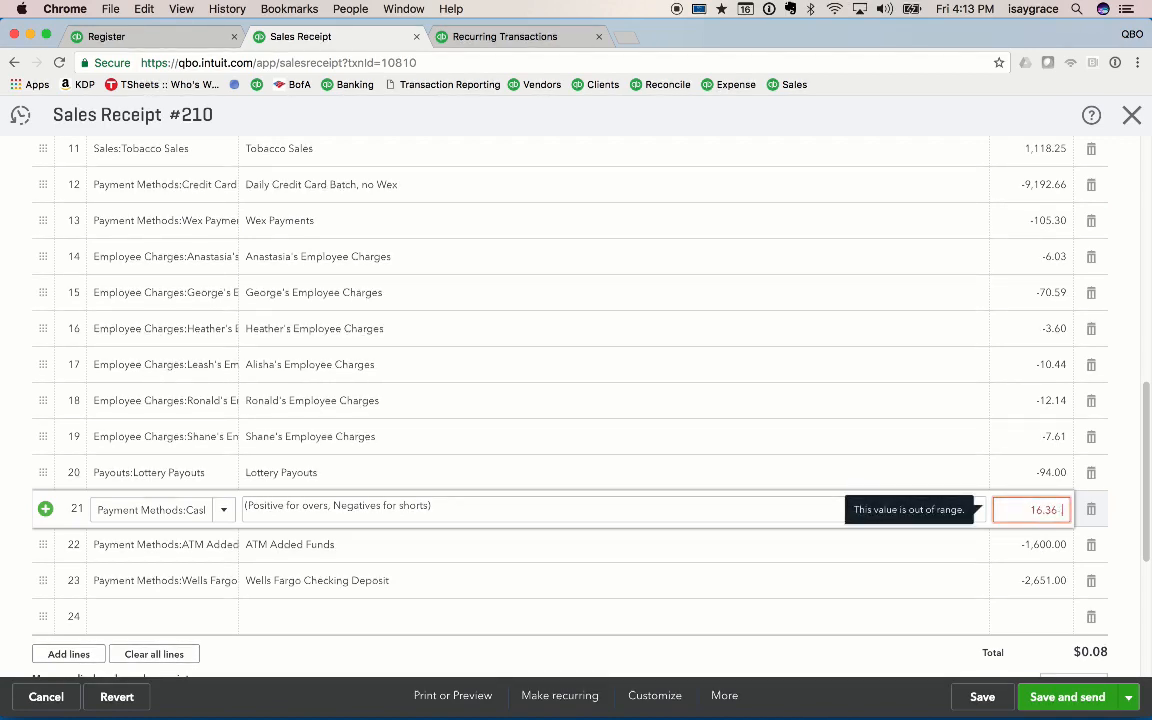
pyautogui.write('.08')
pyautogui.press('Tab')
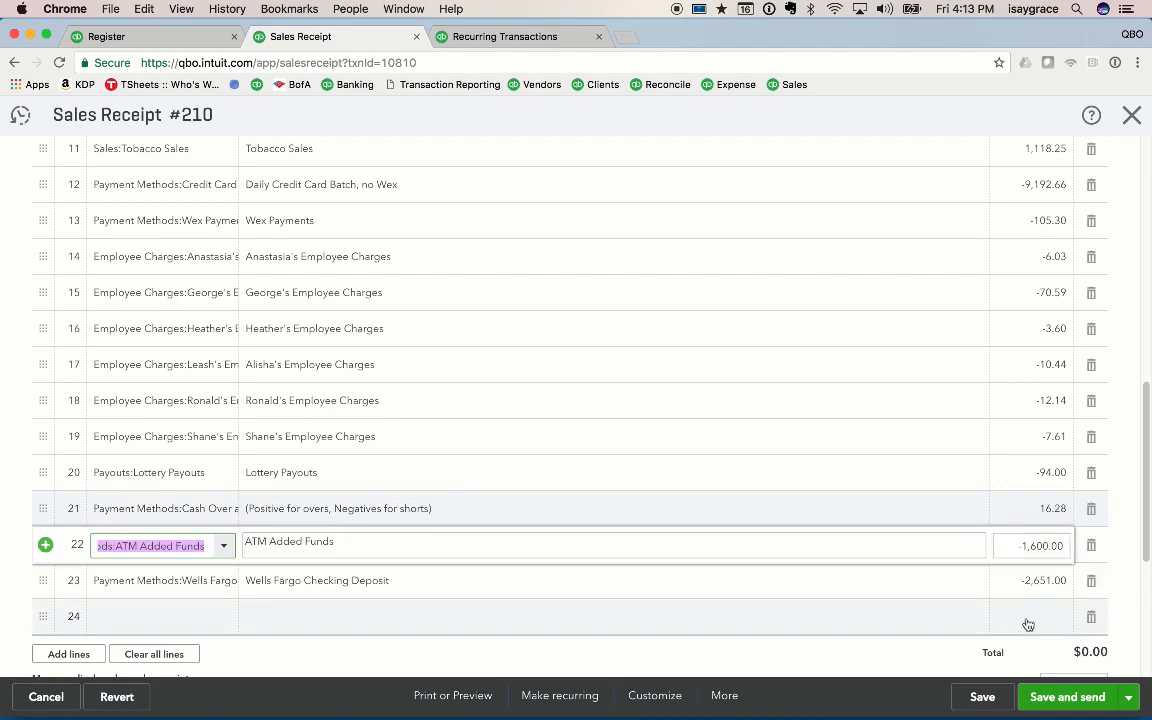
# Save and close the edited sales receipt to return to the Wex Clearing reconciliation
pyautogui.scroll(-2, 1020, 624)
pyautogui.scroll(-1, 1018, 623)
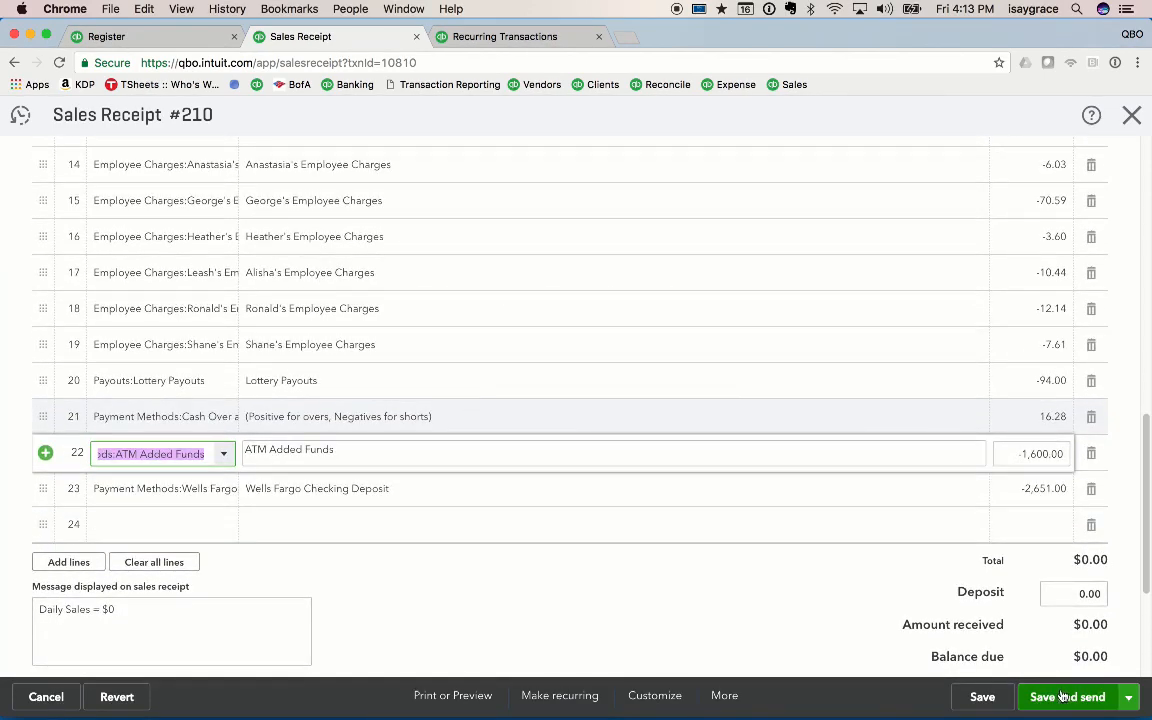
pyautogui.click(1130, 696)
pyautogui.click(1055, 671)
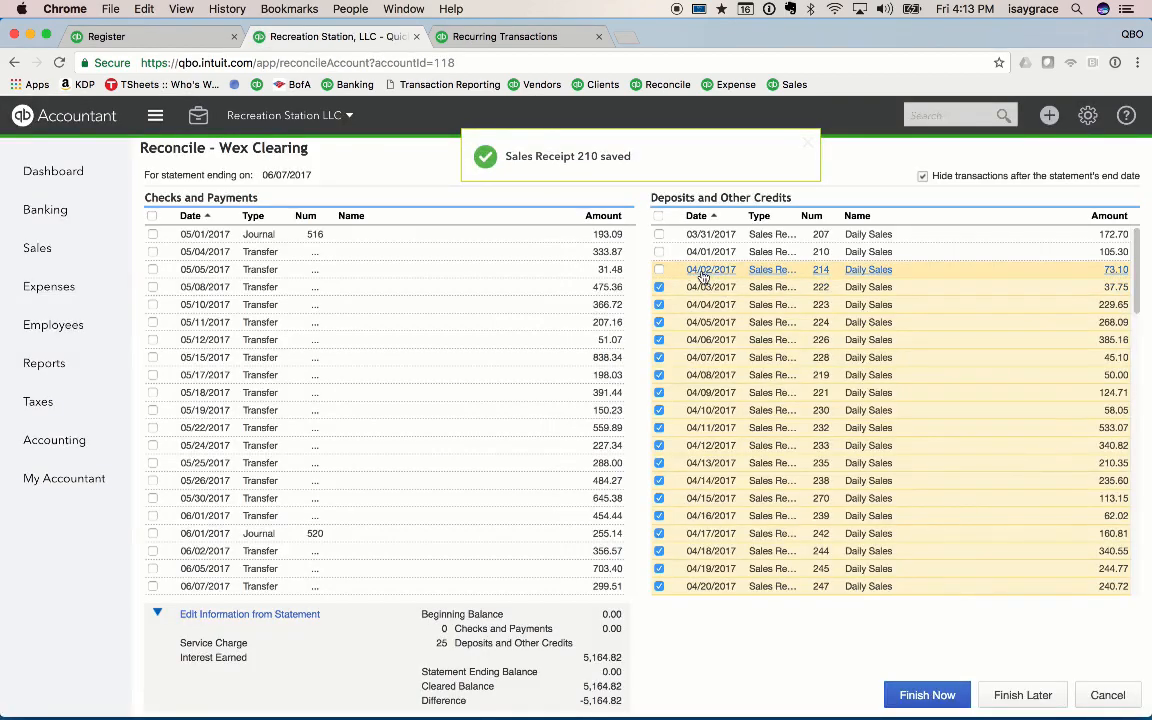
# Mark the 03/31/2017, 04/01/2017 and 04/02/2017 Daily Sales deposits as cleared and check the Deposits and Other Credits total
pyautogui.click(659, 234)
pyautogui.click(659, 252)
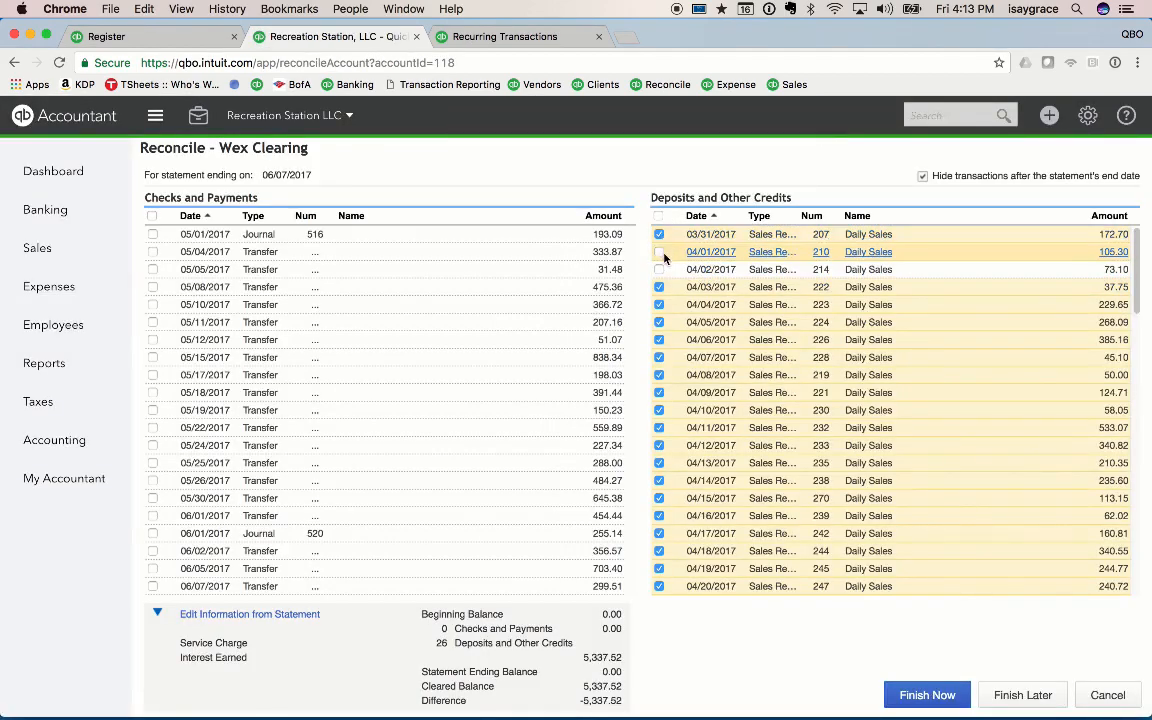
pyautogui.click(660, 269)
pyautogui.click(660, 269)
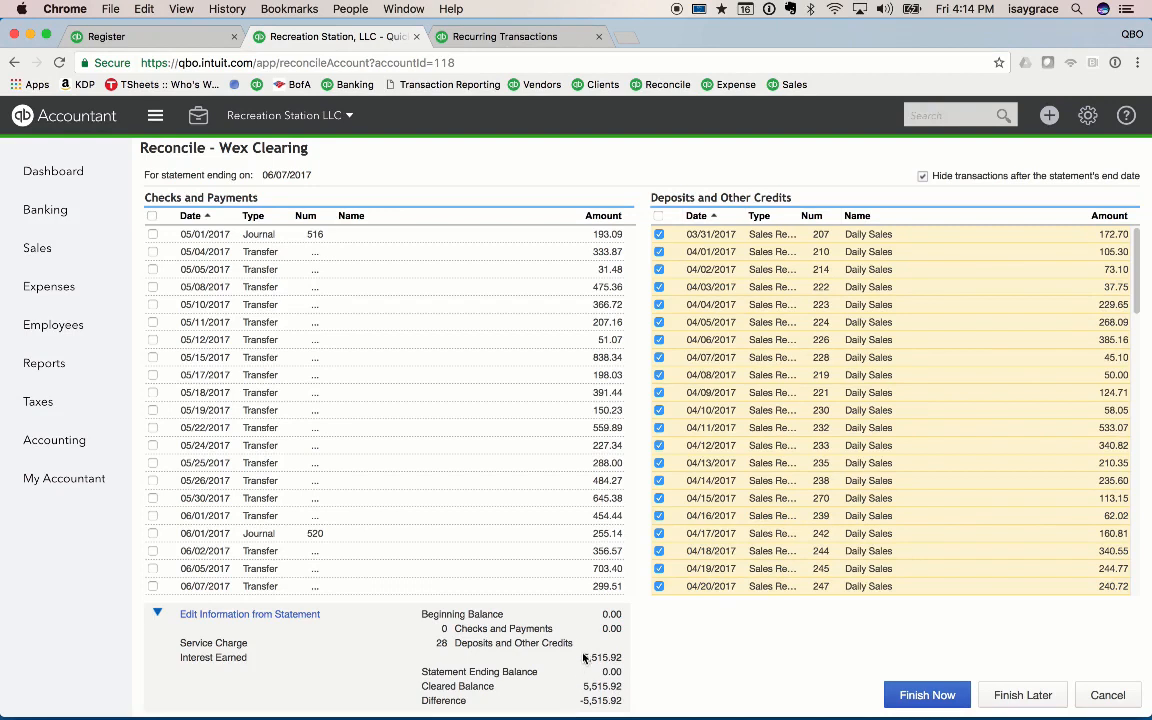
pyautogui.moveTo(585, 660); pyautogui.dragTo(621, 663)
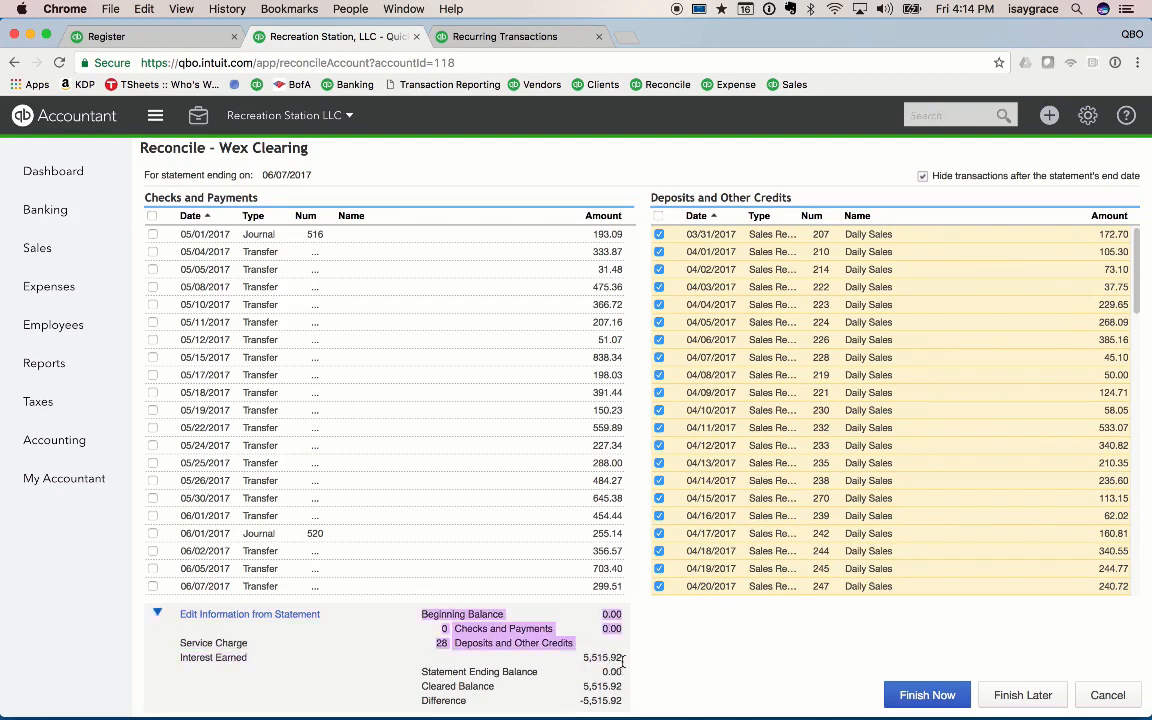
pyautogui.click(626, 658)
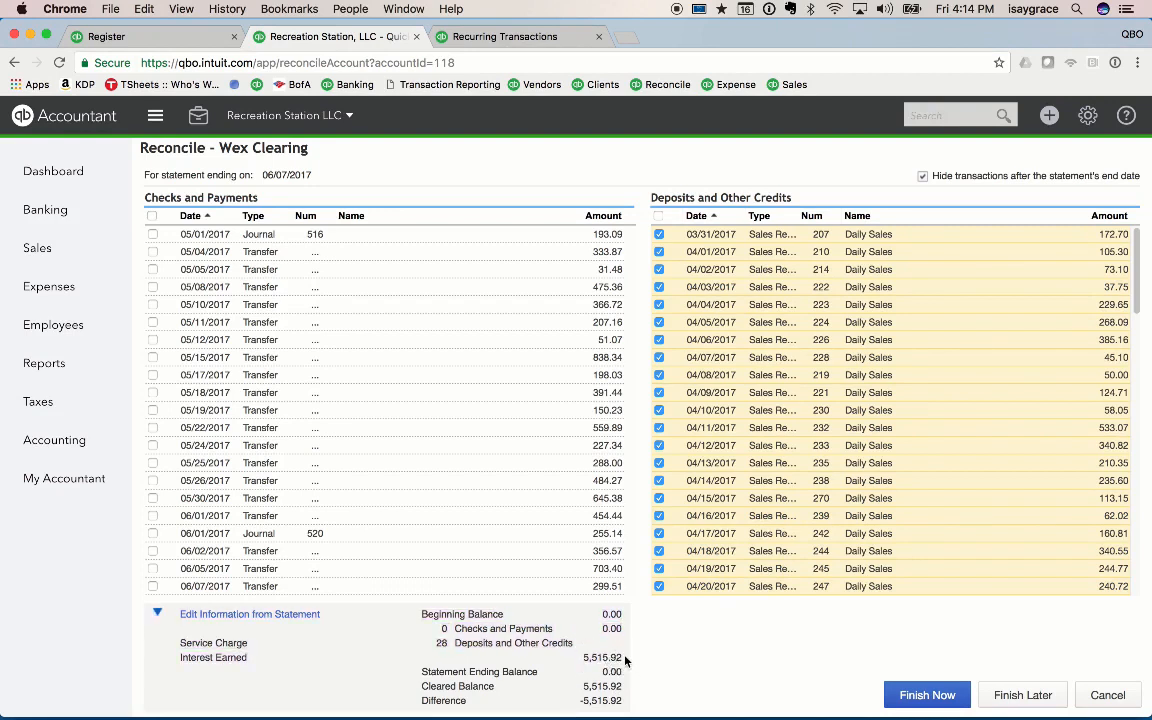
# Switch to the WEX report in Preview and draw a red checkmark on the $5,515.92 monthly total in the ADJ TRANS AMT column
pyautogui.press('super+Tab')
pyautogui.scroll(-15, 648, 601)
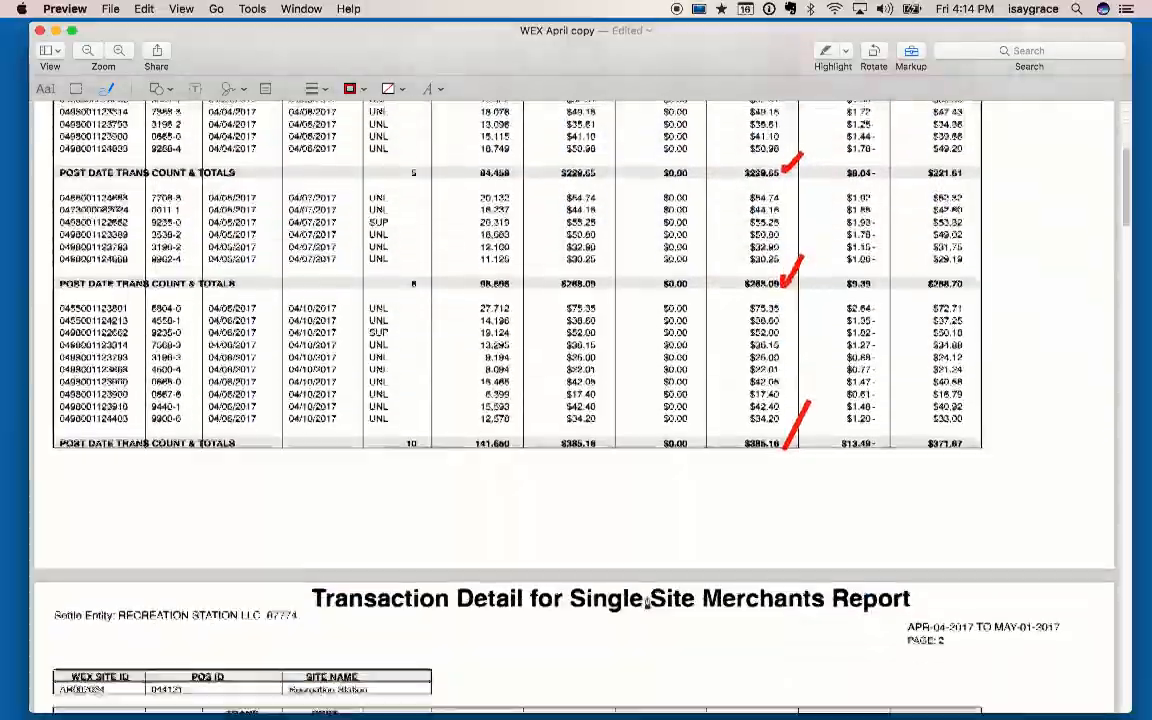
pyautogui.scroll(-20, 648, 601)
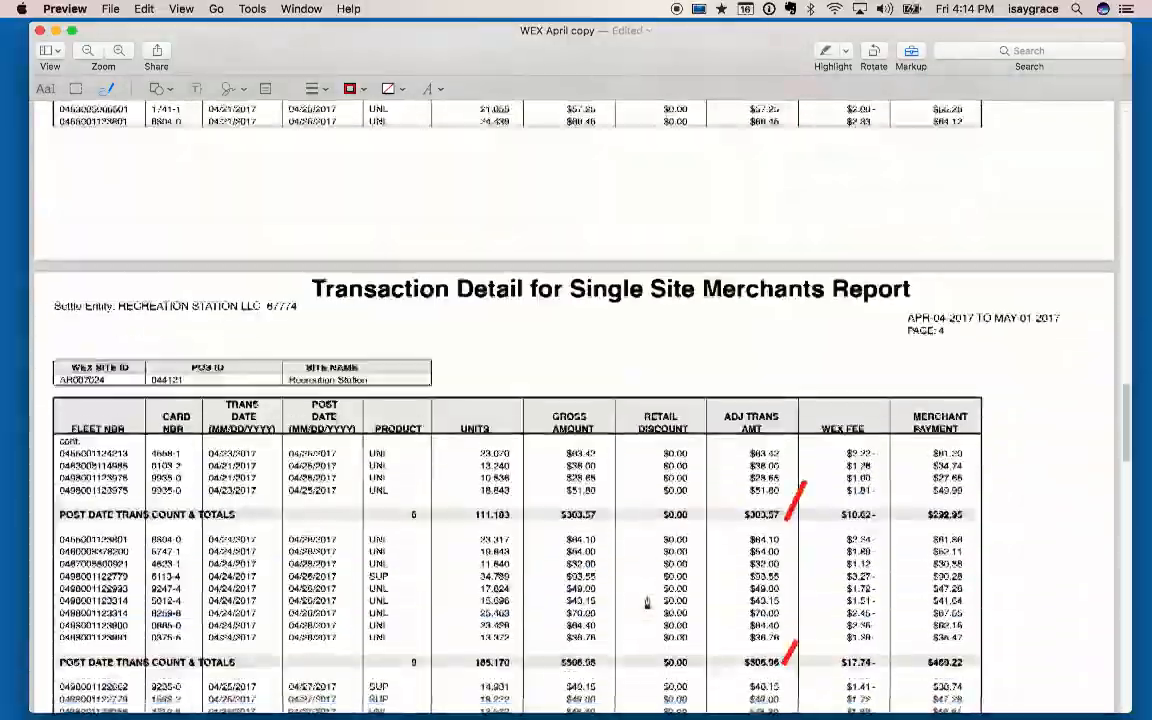
pyautogui.scroll(-10, 648, 601)
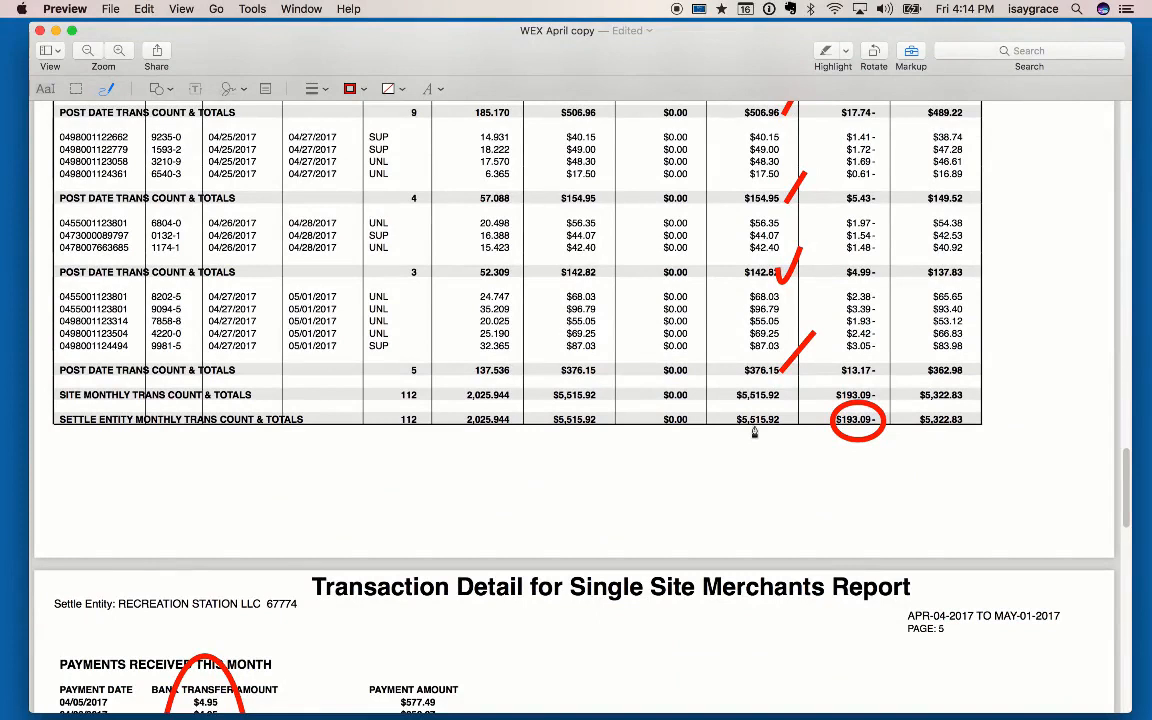
pyautogui.moveTo(749, 419)
pyautogui.mouseDown()
pyautogui.moveTo(760, 427)
pyautogui.moveTo(797, 394)
pyautogui.mouseUp()
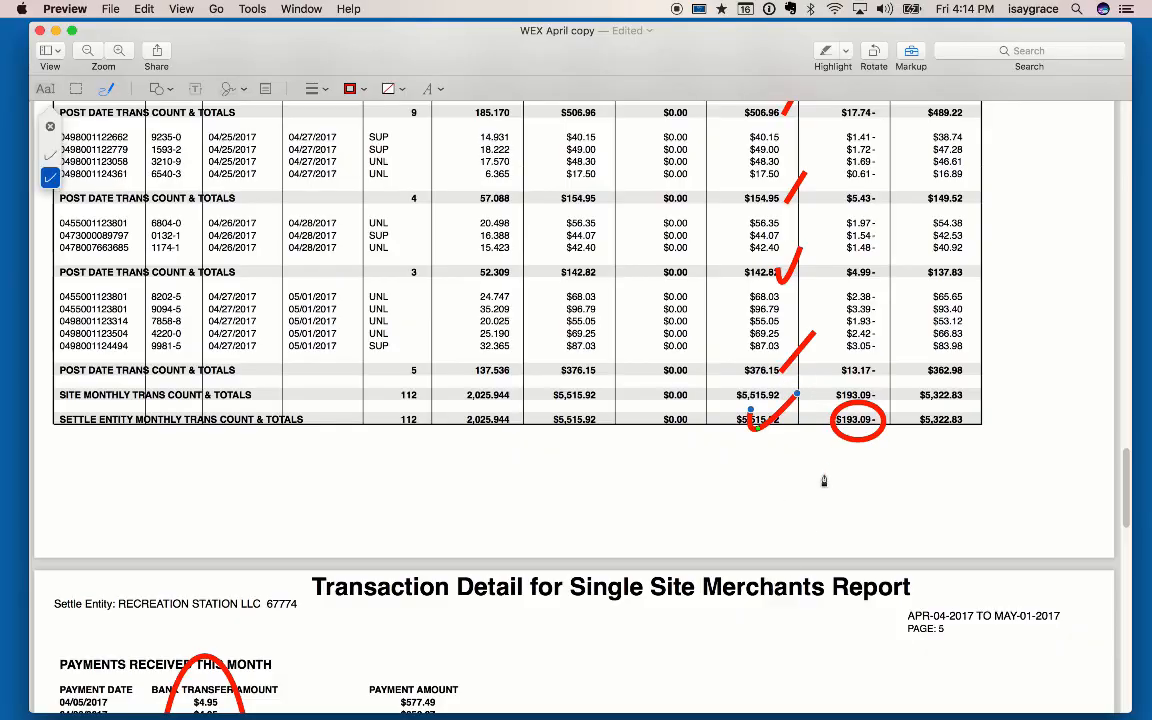
# Return to page 1 of the WEX report, switch to the Chrome reconciliation and sort Checks and Payments by ascending amount
pyautogui.scroll(5, 824, 481)
pyautogui.scroll(15, 824, 481)
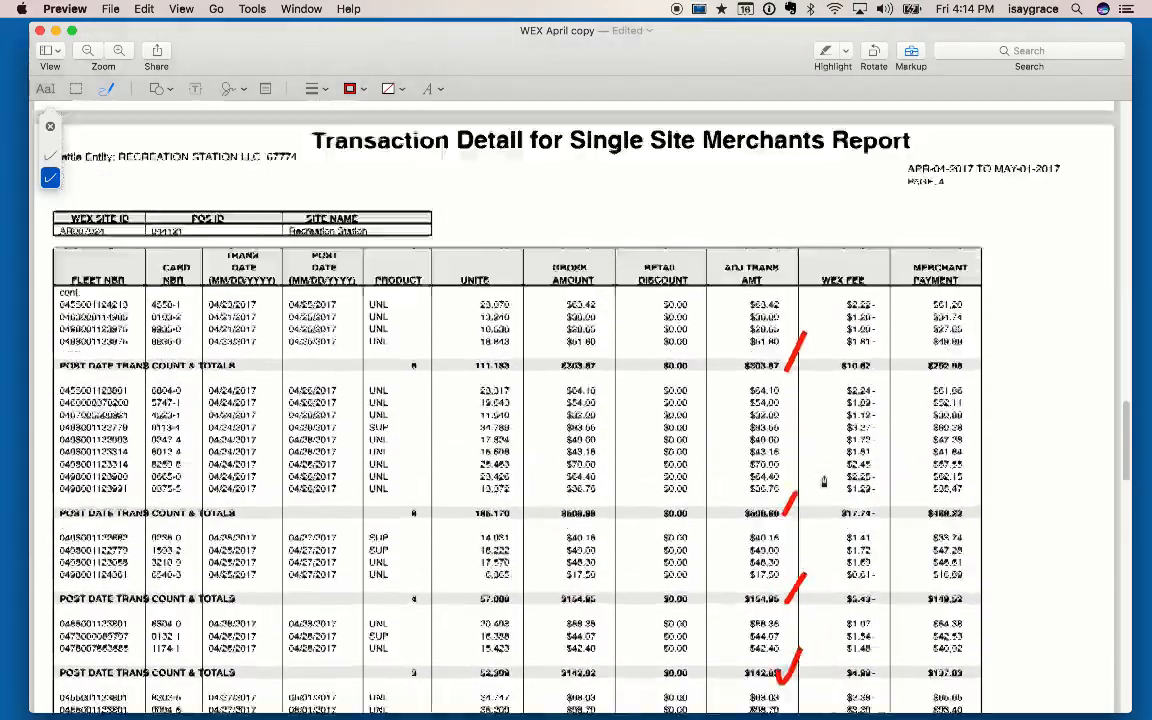
pyautogui.scroll(20, 824, 481)
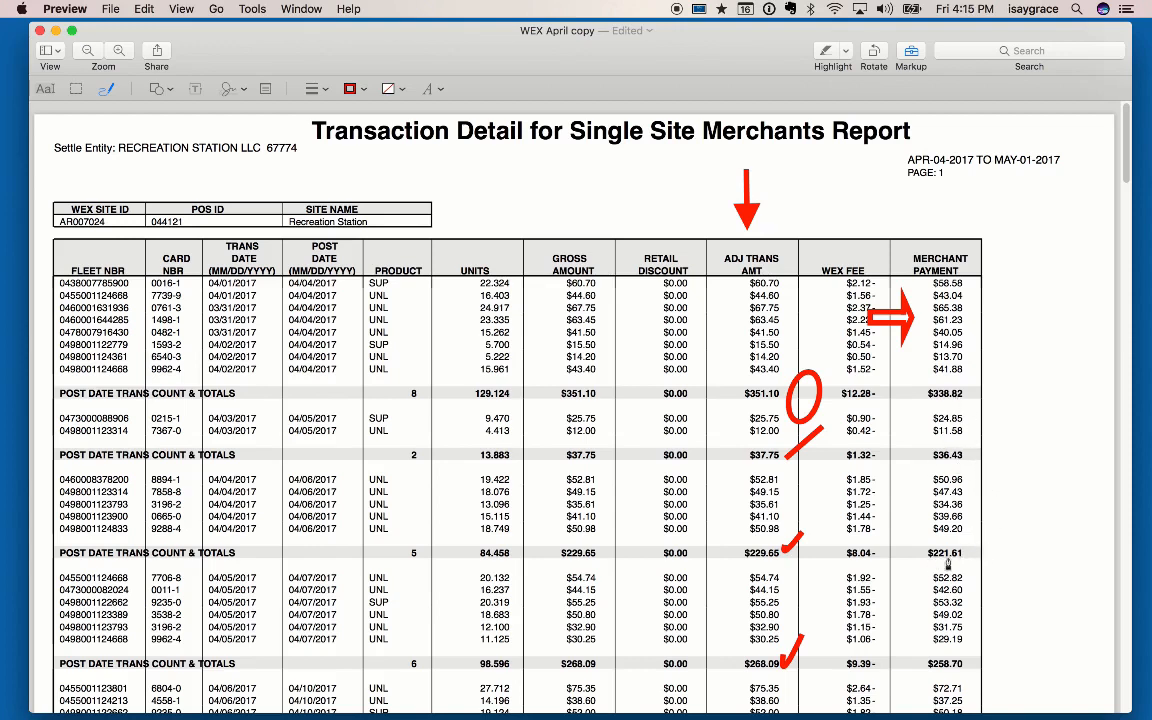
pyautogui.press('super+Tab')
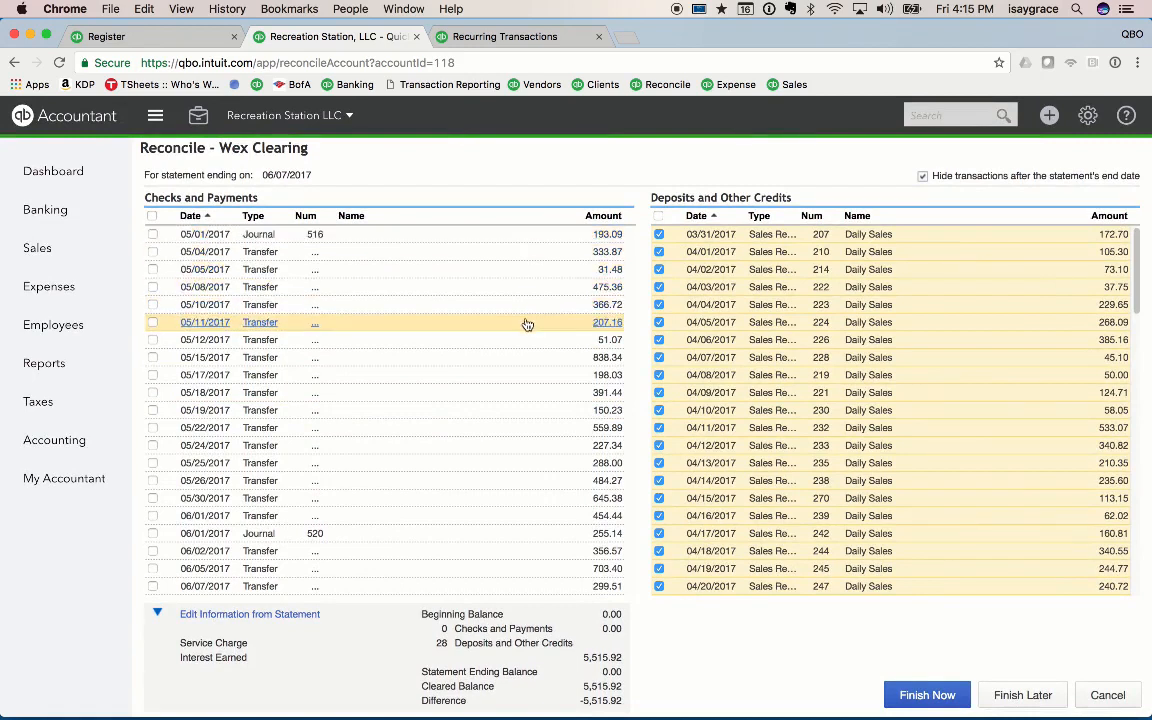
pyautogui.click(605, 216)
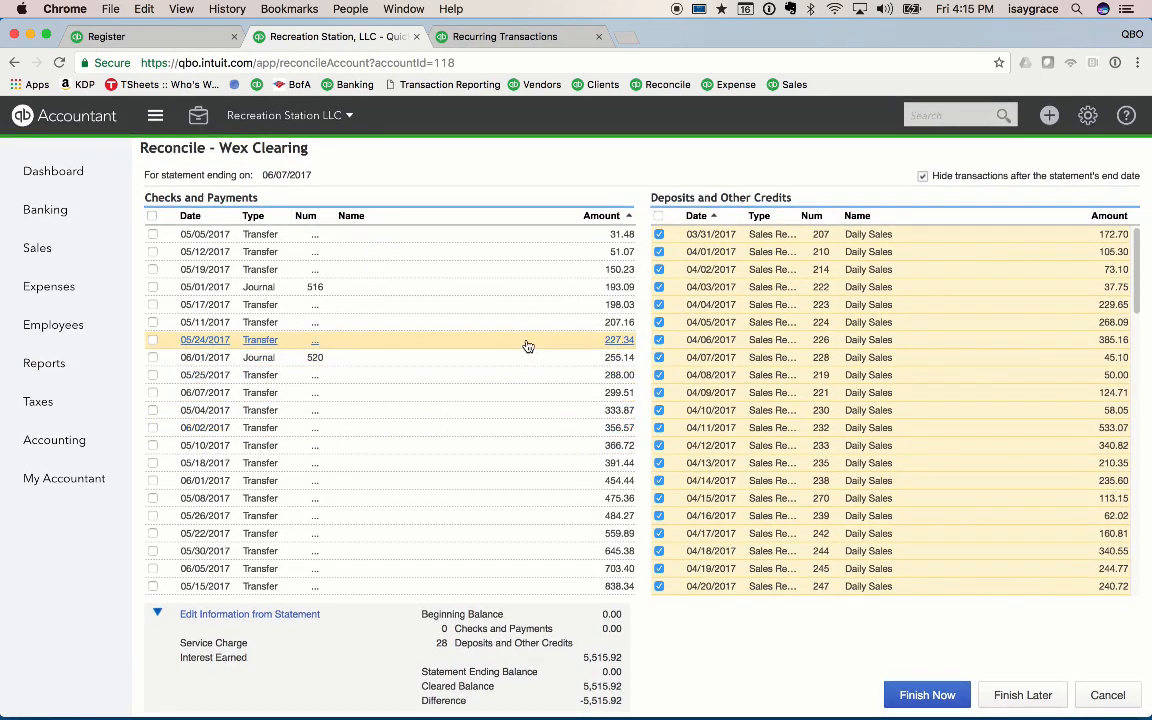
# Compare the Merchant Payment totals on page 1 of the WEX report with the transfer amounts under Checks and Payments
pyautogui.press('super+Tab')
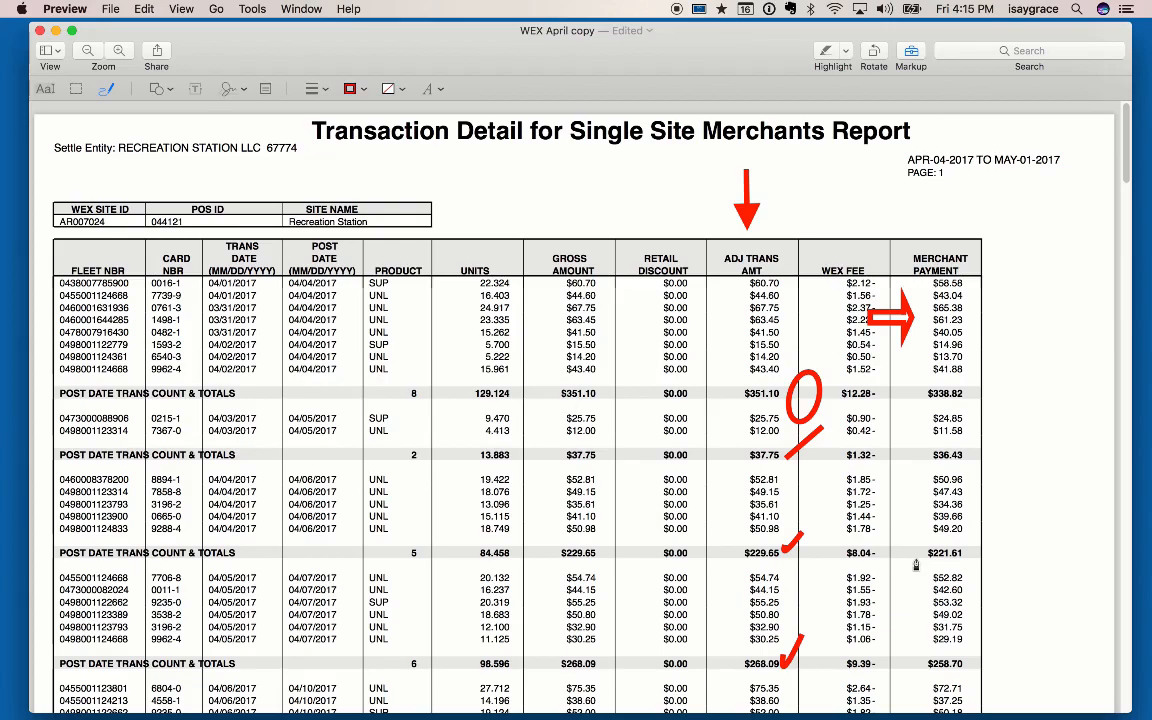
pyautogui.scroll(-5, 915, 565)
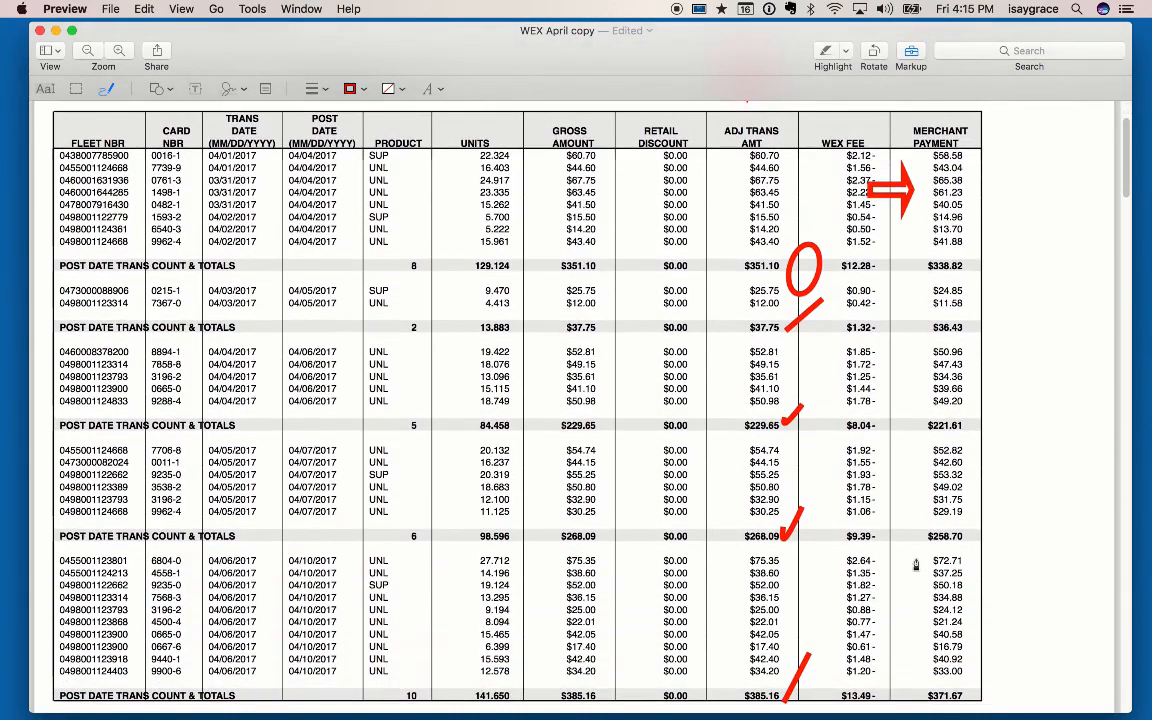
pyautogui.press('super+Tab')
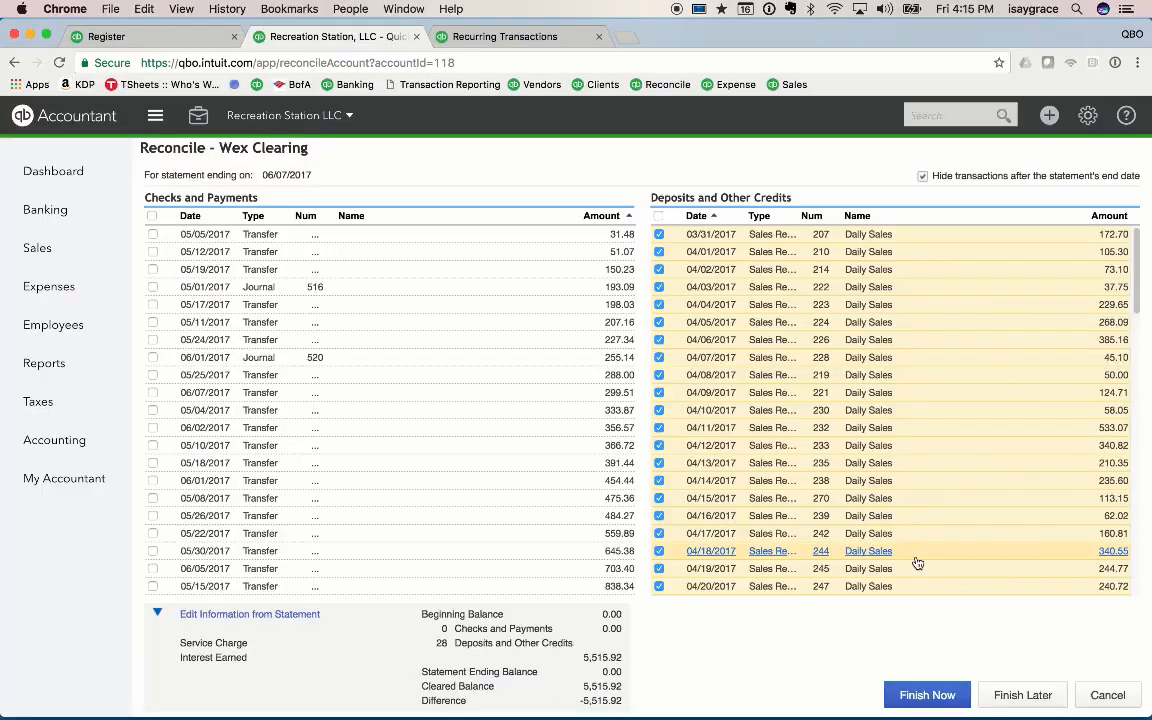
pyautogui.press('super+Tab')
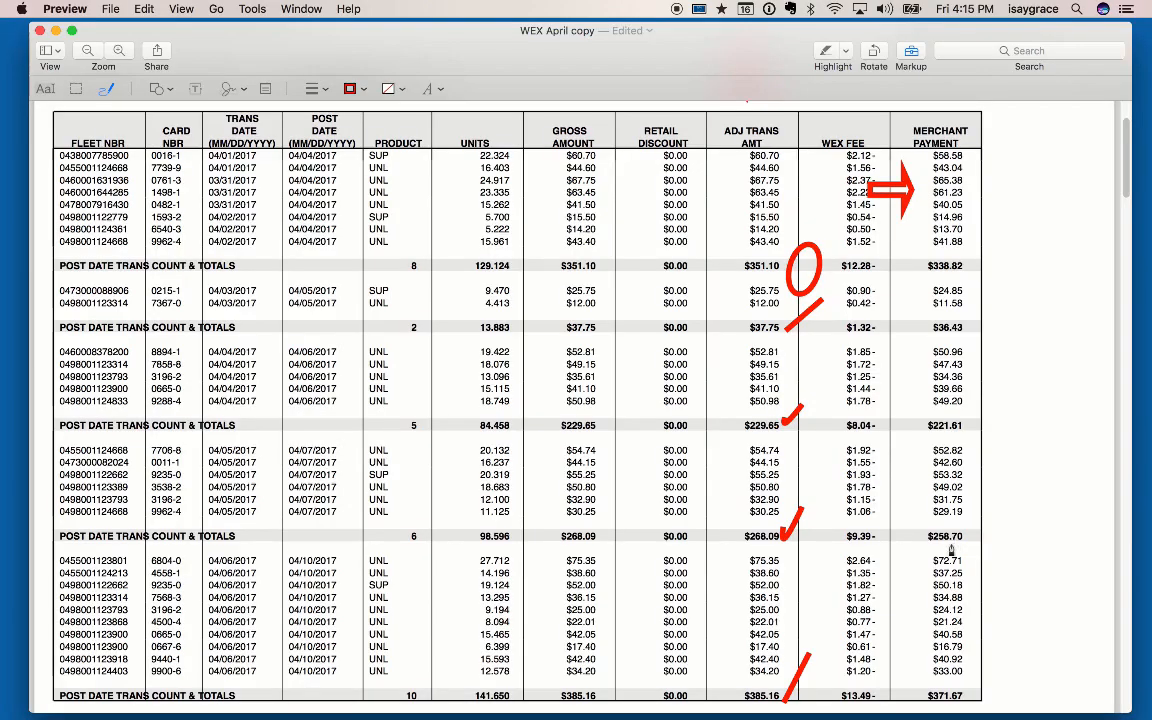
pyautogui.press('super+Tab')
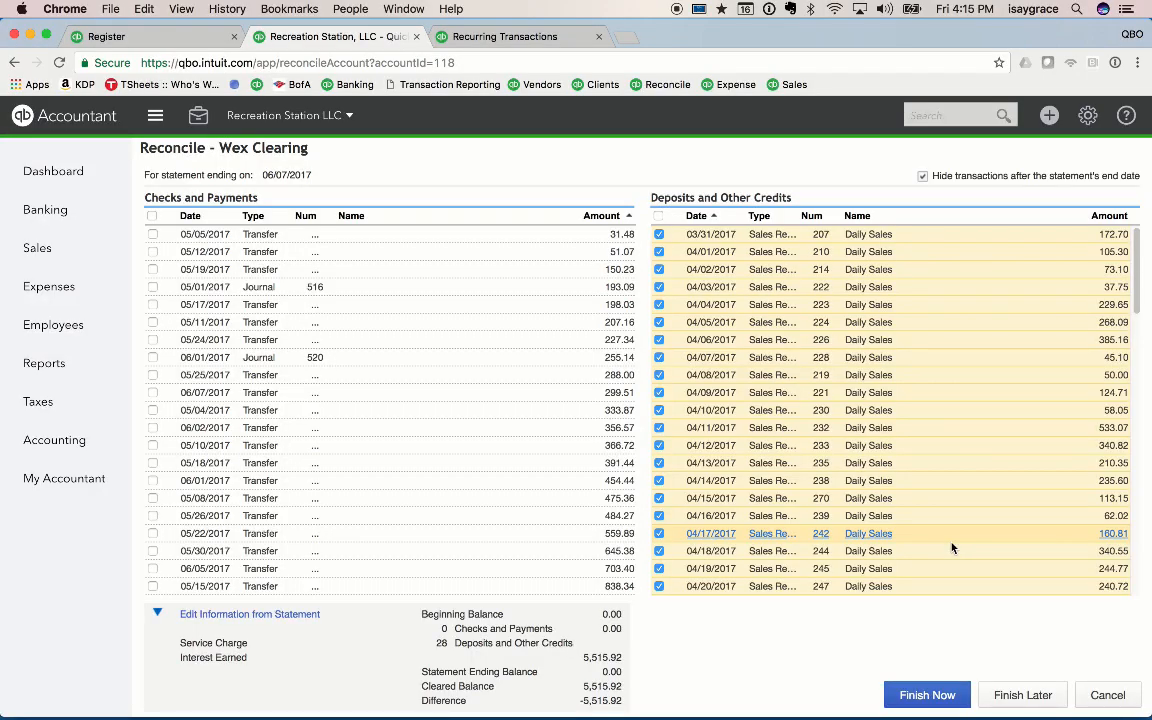
pyautogui.press('super+Tab')
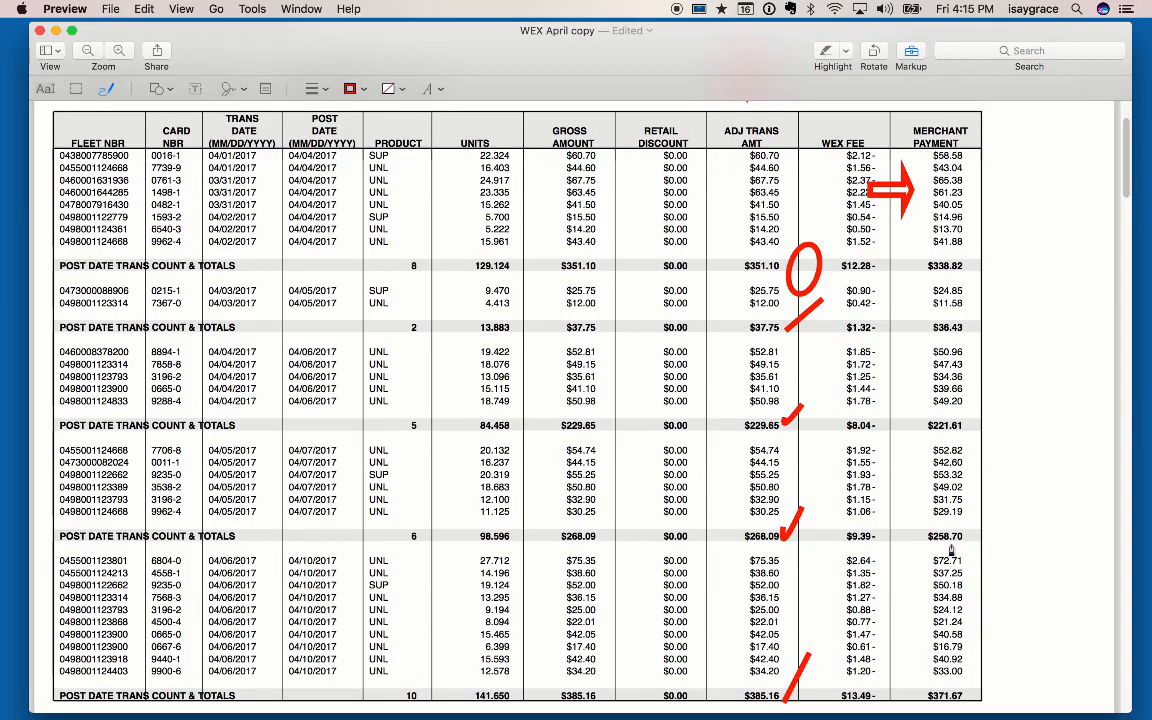
pyautogui.press('super+Tab')
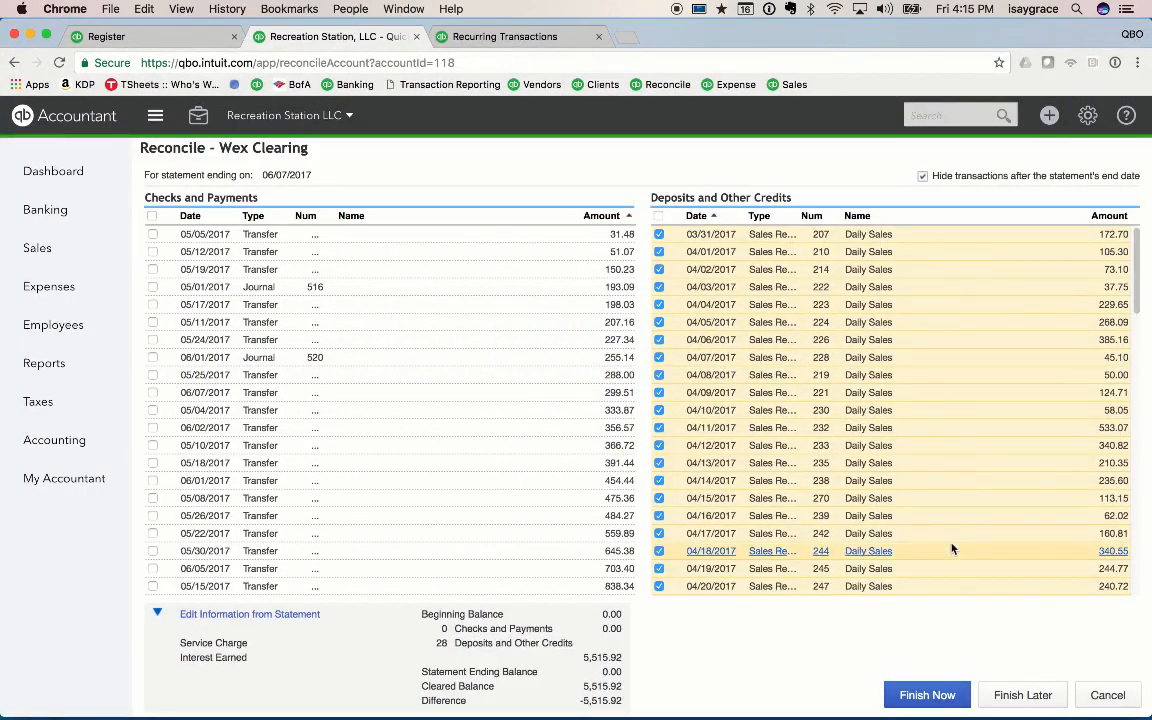
pyautogui.press('super+Tab')
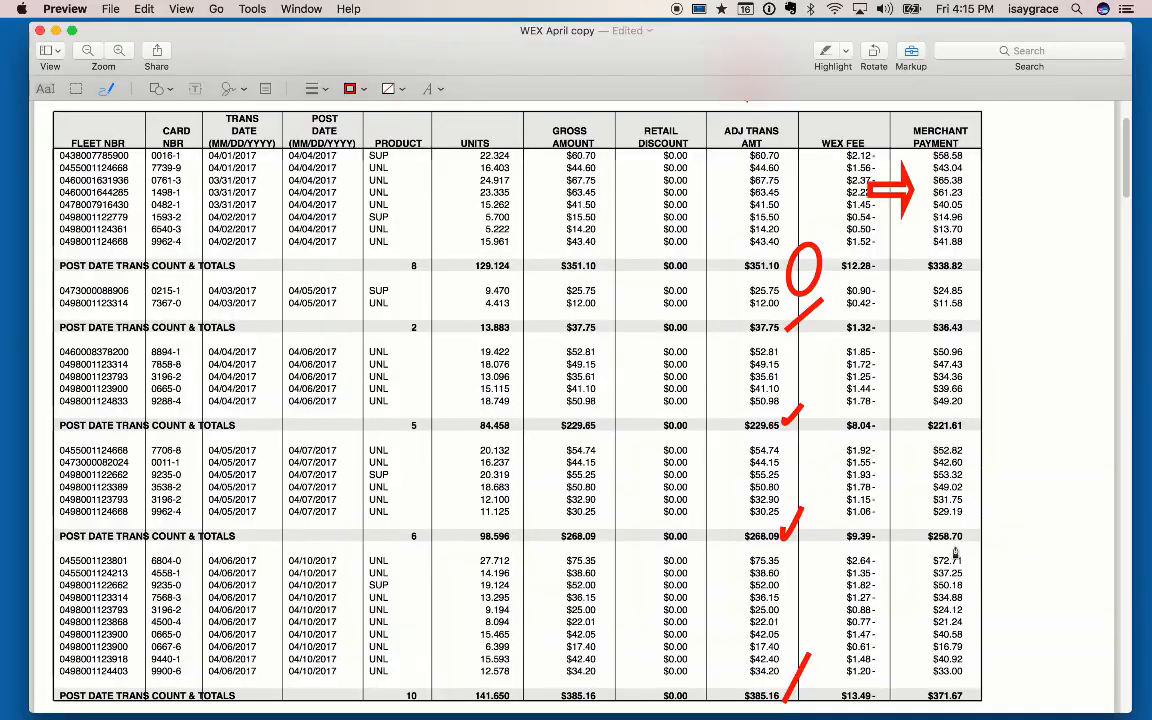
pyautogui.scroll(-2, 955, 553)
pyautogui.scroll(-2, 955, 553)
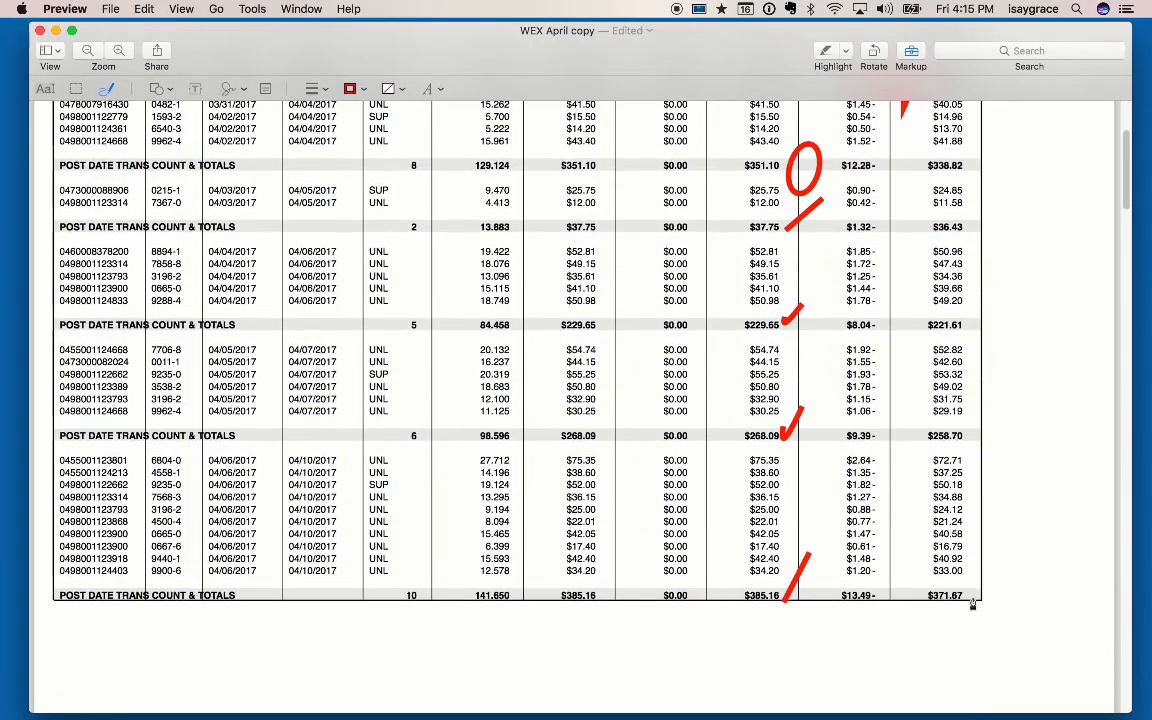
pyautogui.press('super+Tab')
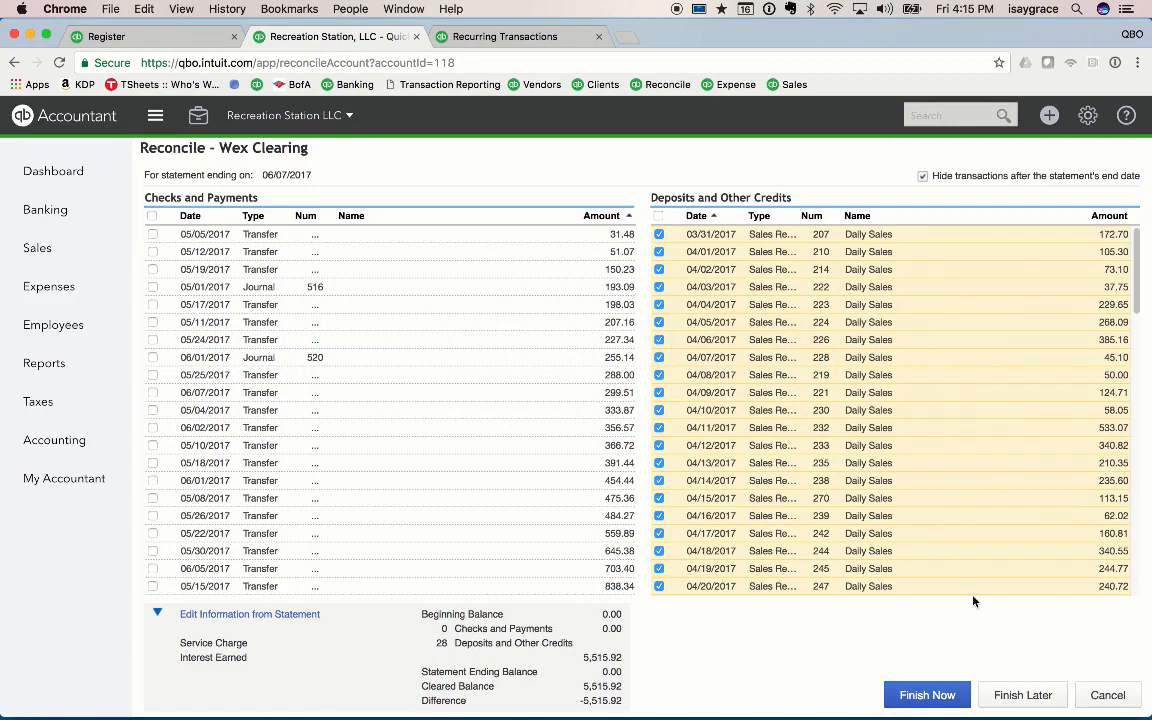
# Mark the 05/10/2017 transfer of 366.72 as cleared and draw a red checkmark beside the report's $371.67 Merchant Payment total
pyautogui.click(153, 447)
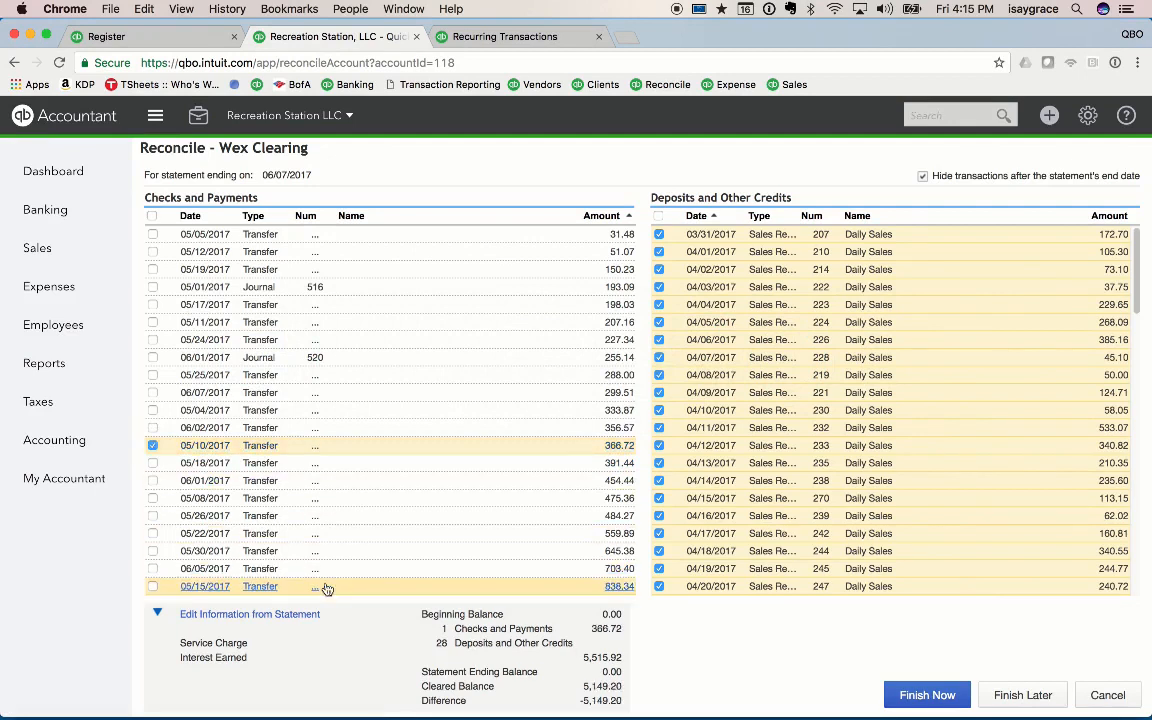
pyautogui.press('super+Tab')
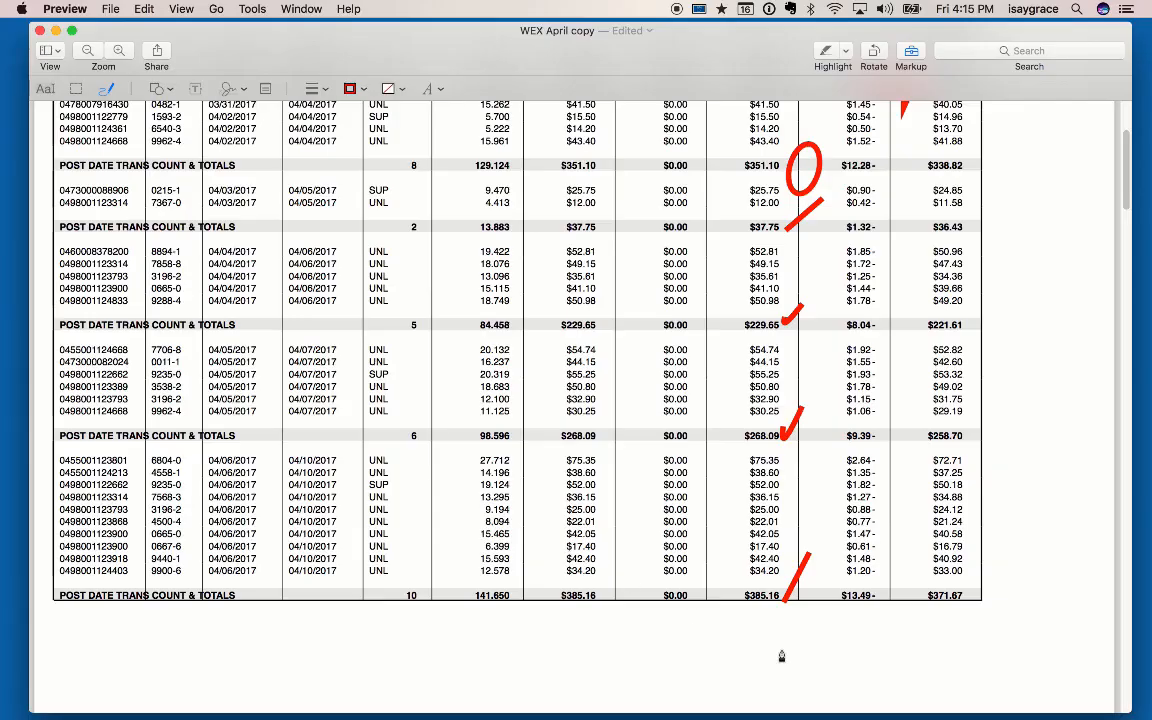
pyautogui.moveTo(962, 585)
pyautogui.mouseDown()
pyautogui.moveTo(968, 597)
pyautogui.moveTo(994, 572)
pyautogui.mouseUp()
pyautogui.scroll(3, 1005, 468)
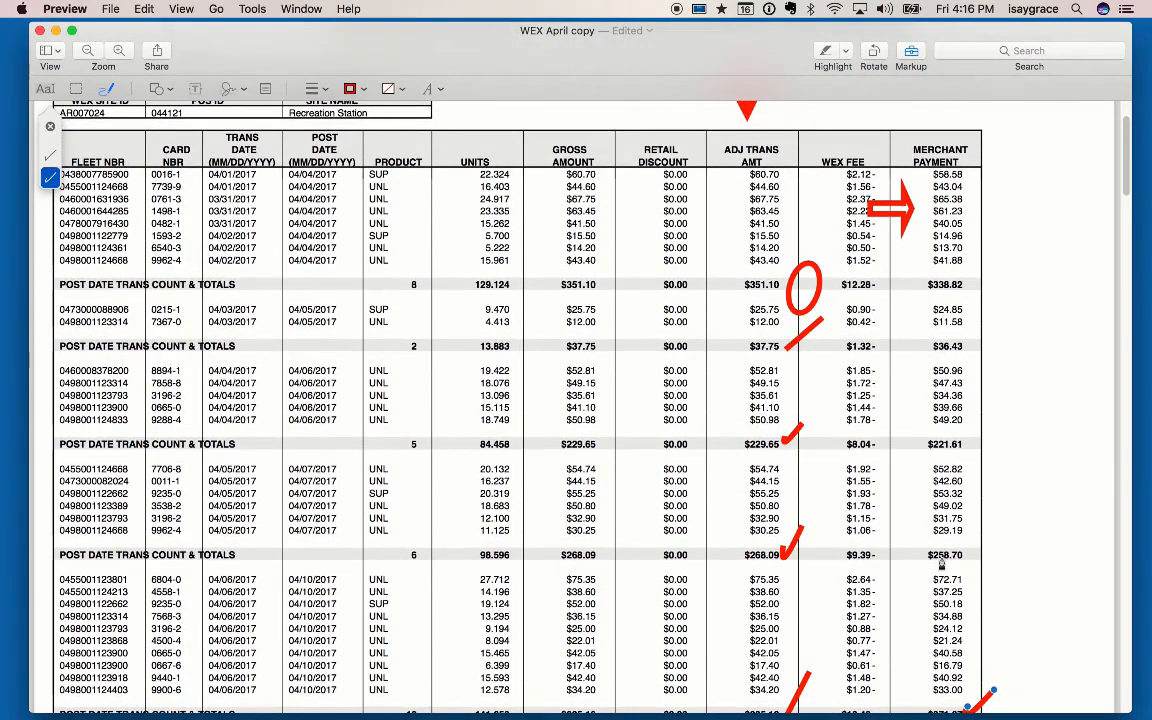
pyautogui.press('super+Tab')
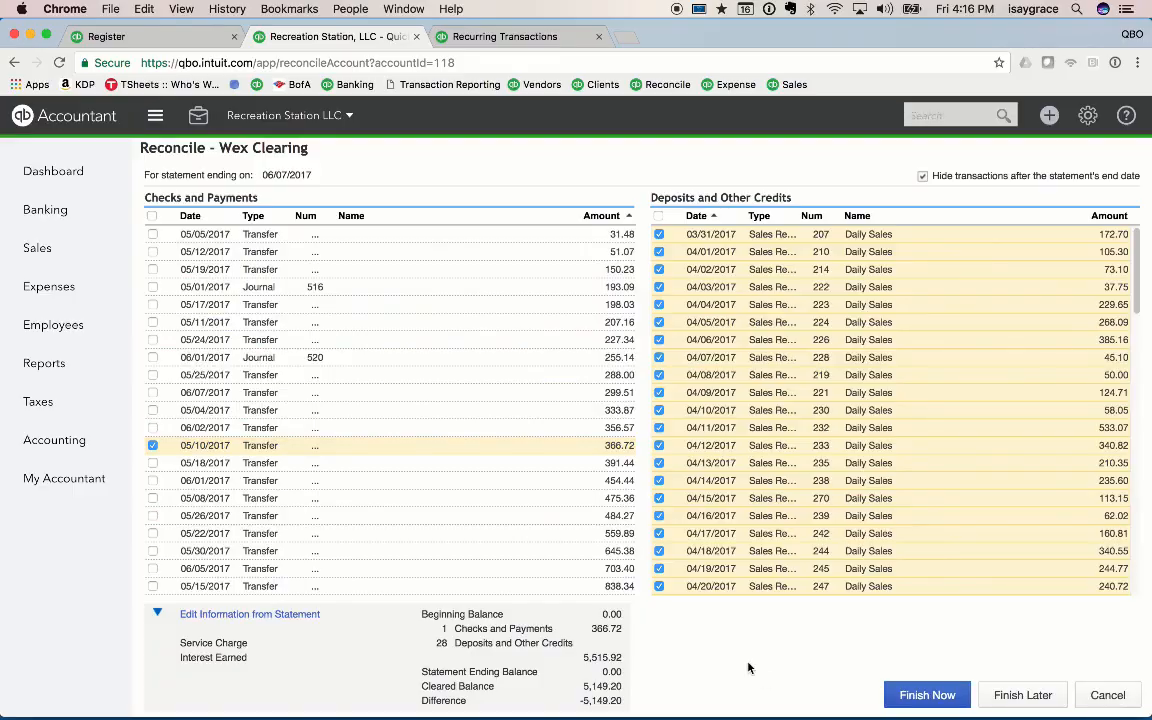
pyautogui.press('super+Tab')
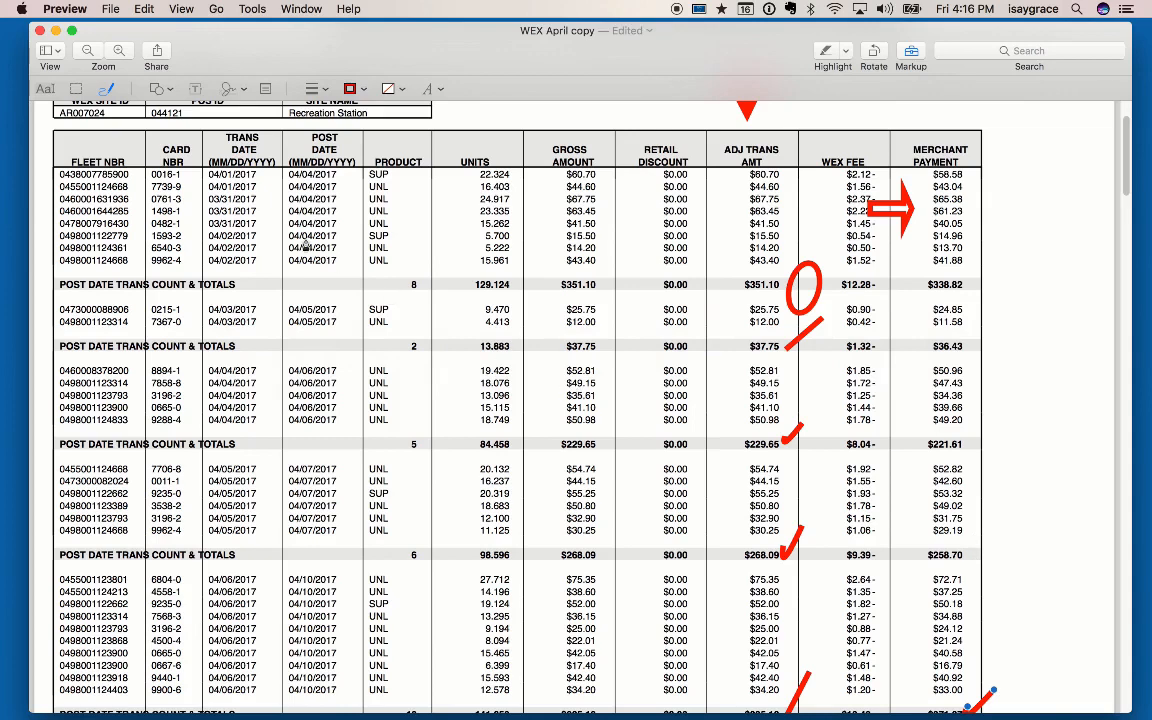
pyautogui.click(45, 91)
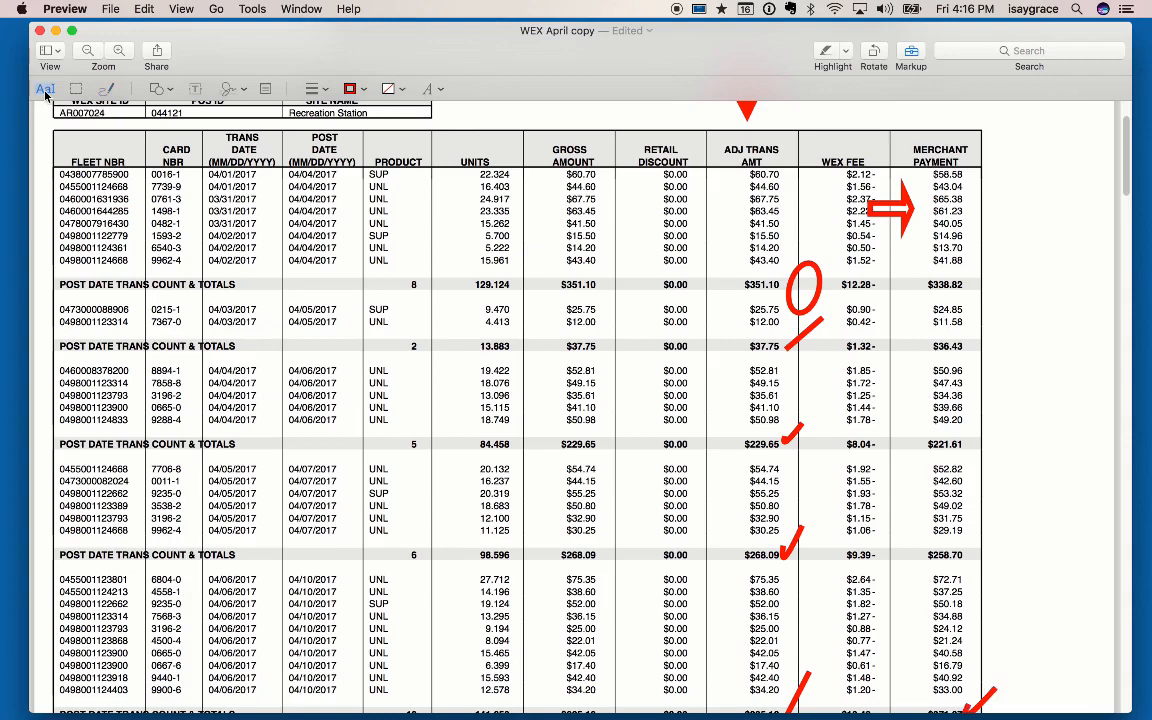
pyautogui.tripleClick(1000, 557)
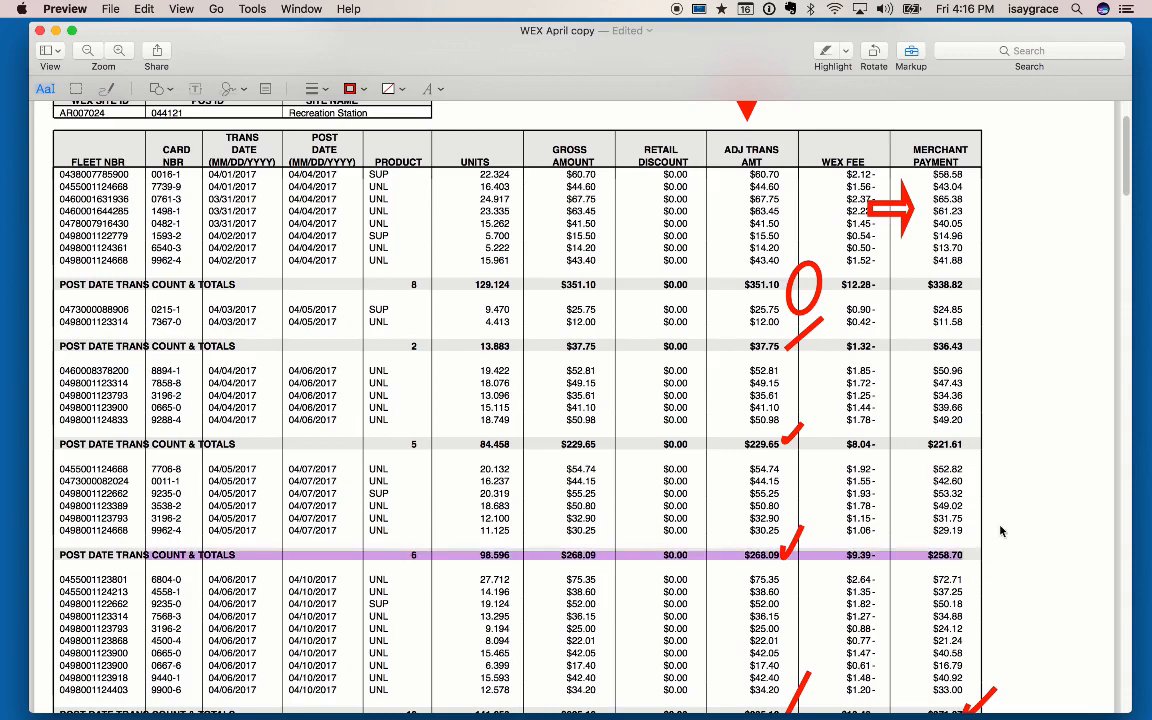
pyautogui.click(1004, 507)
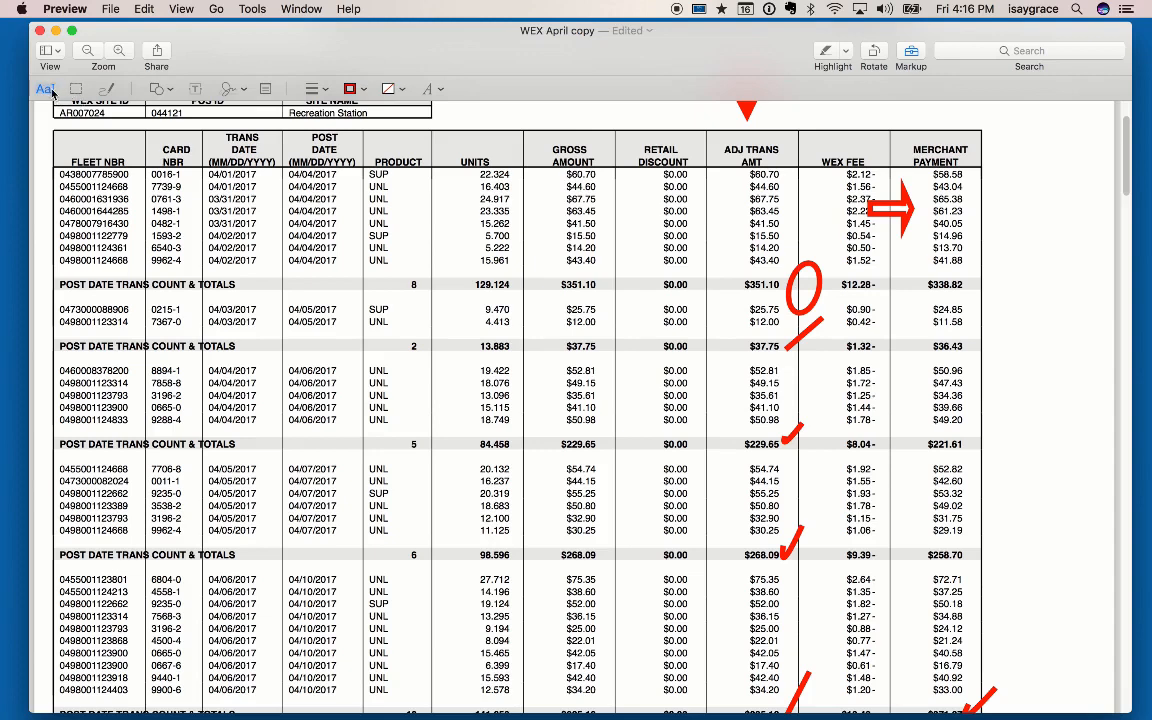
# Add a text note reading 855.56 beside the $258.70 Merchant Payment total on page 1 of the report
pyautogui.click(195, 89)
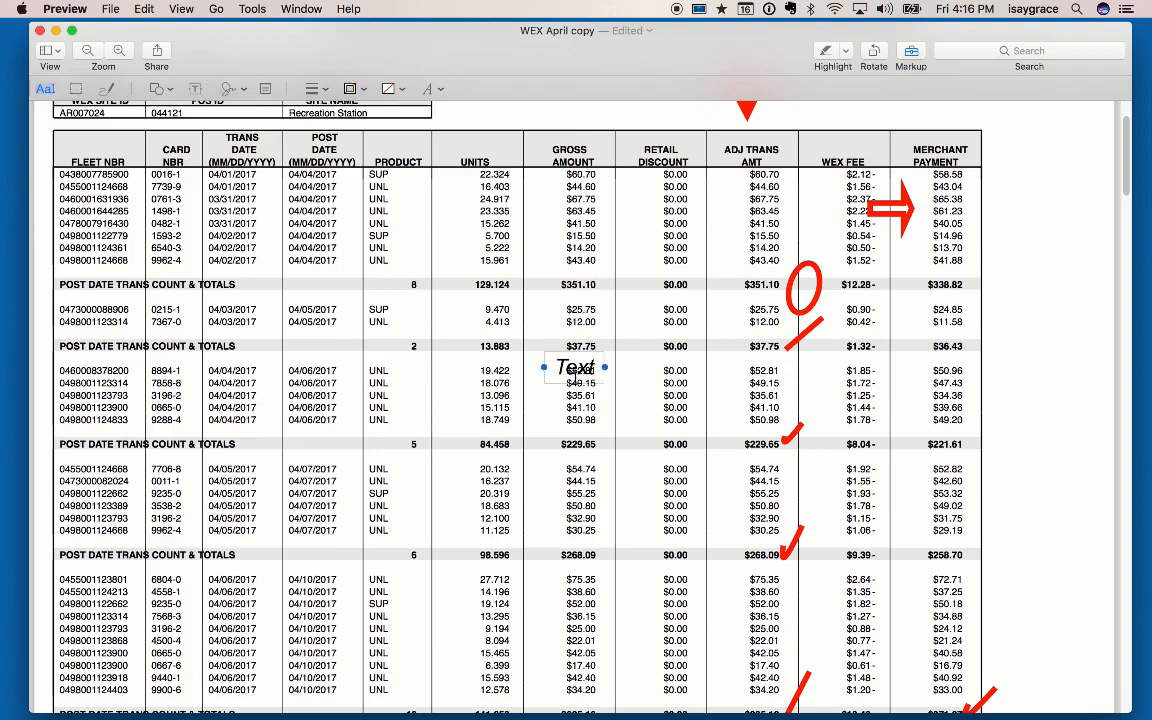
pyautogui.moveTo(583, 386)
pyautogui.mouseDown()
pyautogui.moveTo(962, 511)
pyautogui.moveTo(1031, 569)
pyautogui.mouseUp()
pyautogui.doubleClick(1028, 558)
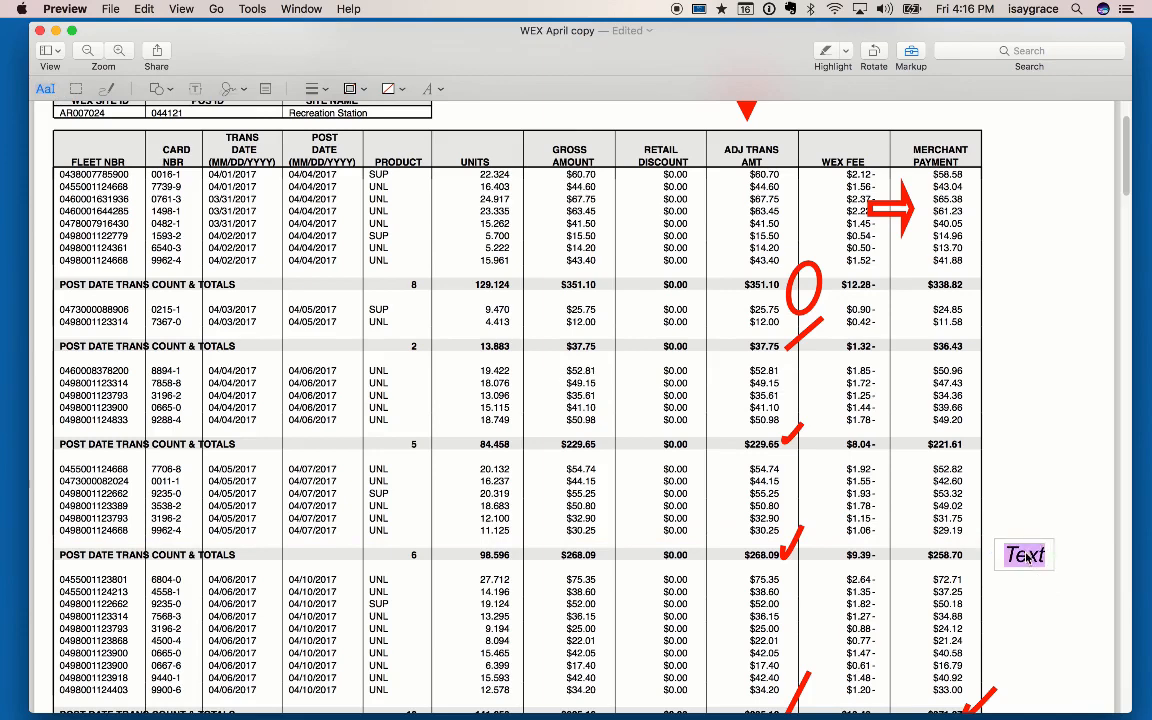
pyautogui.write('855.')
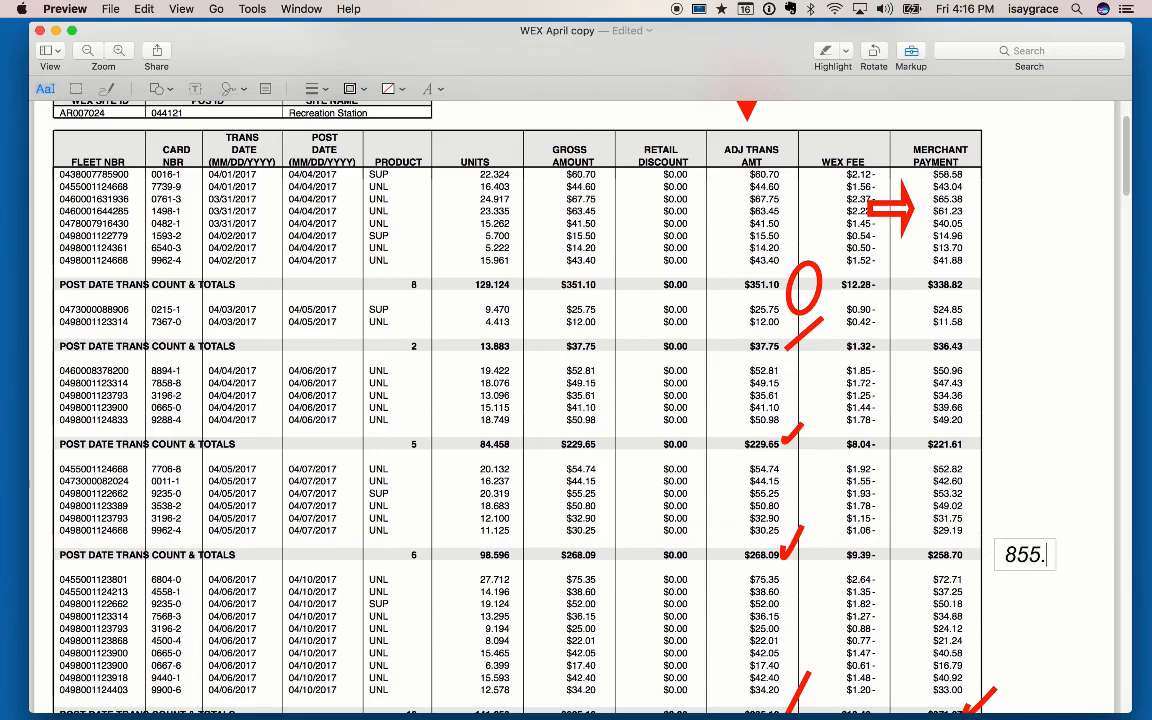
pyautogui.write('56')
pyautogui.click(944, 544)
# Switch to the Chrome reconciliation and look through the Checks and Payments amounts for one matching 855.56
pyautogui.press('super+Tab')
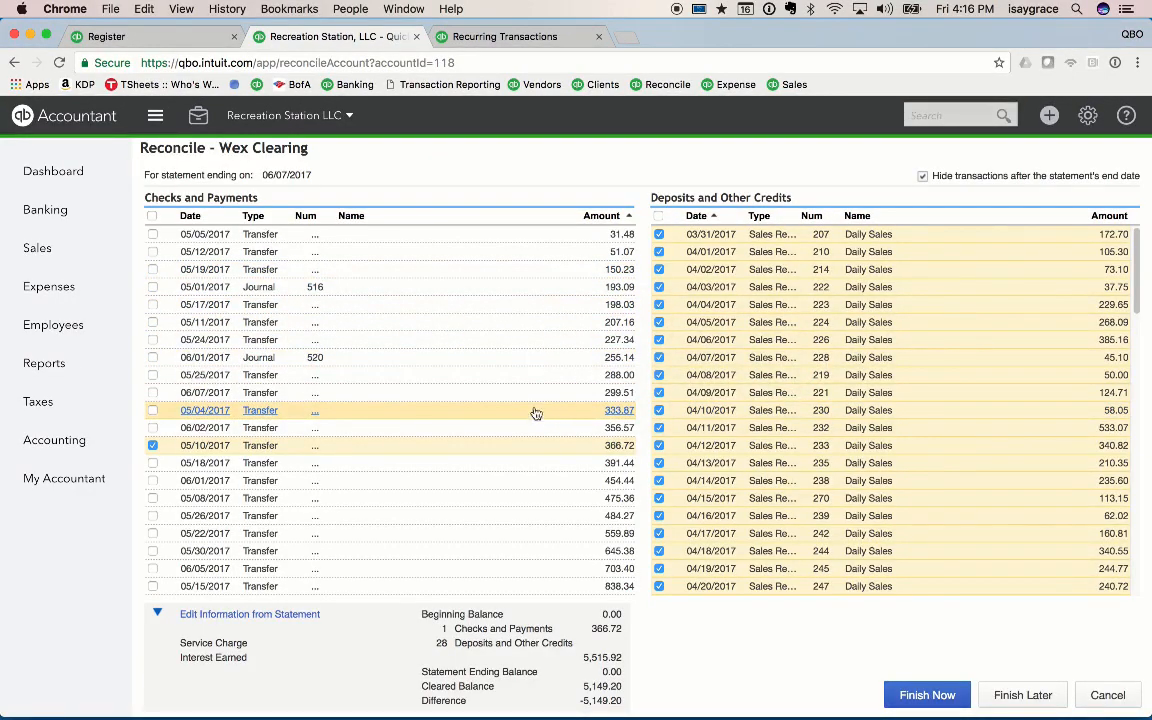
pyautogui.scroll(-1, 527, 514)
pyautogui.scroll(1, 527, 516)
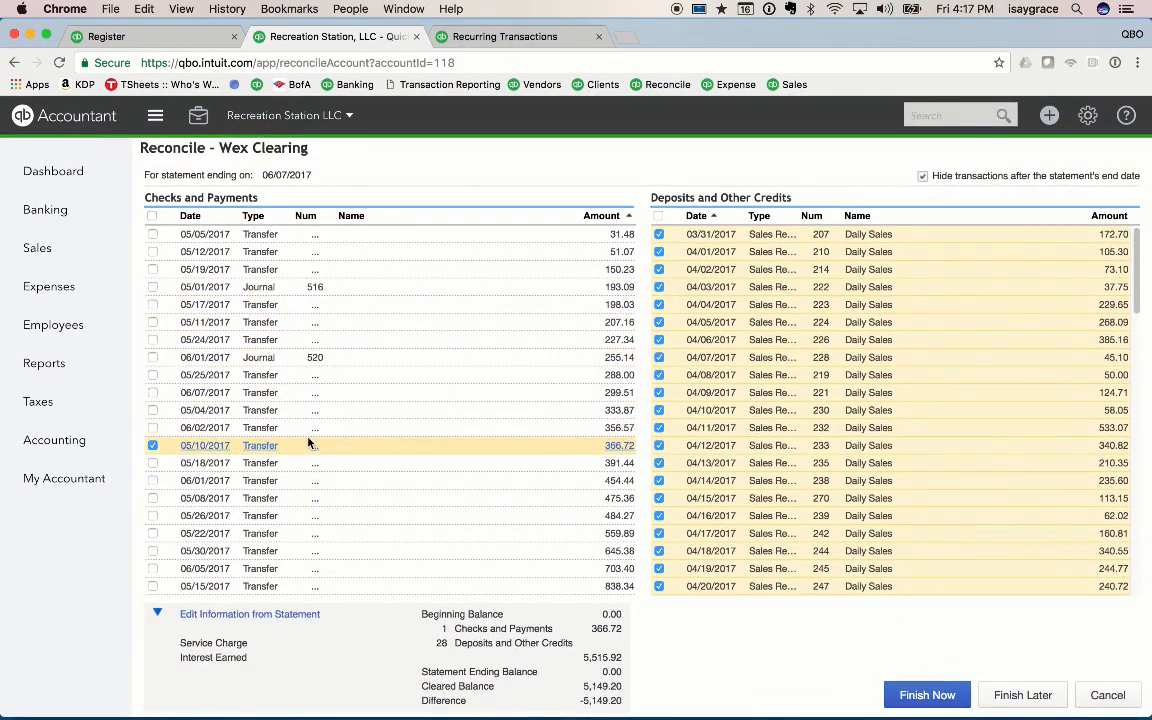
# Unmark the 05/10/2017 transfer of 366.72 and sort the Checks and Payments list by date
pyautogui.click(152, 445)
pyautogui.click(190, 215)
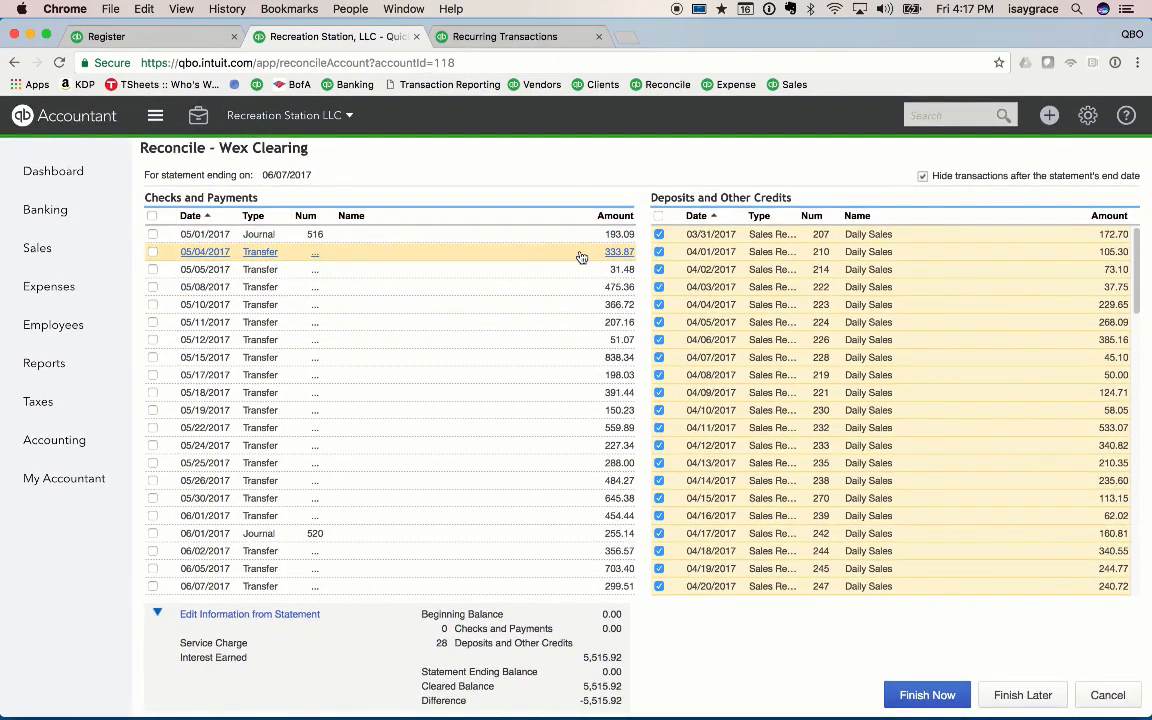
pyautogui.click(153, 253)
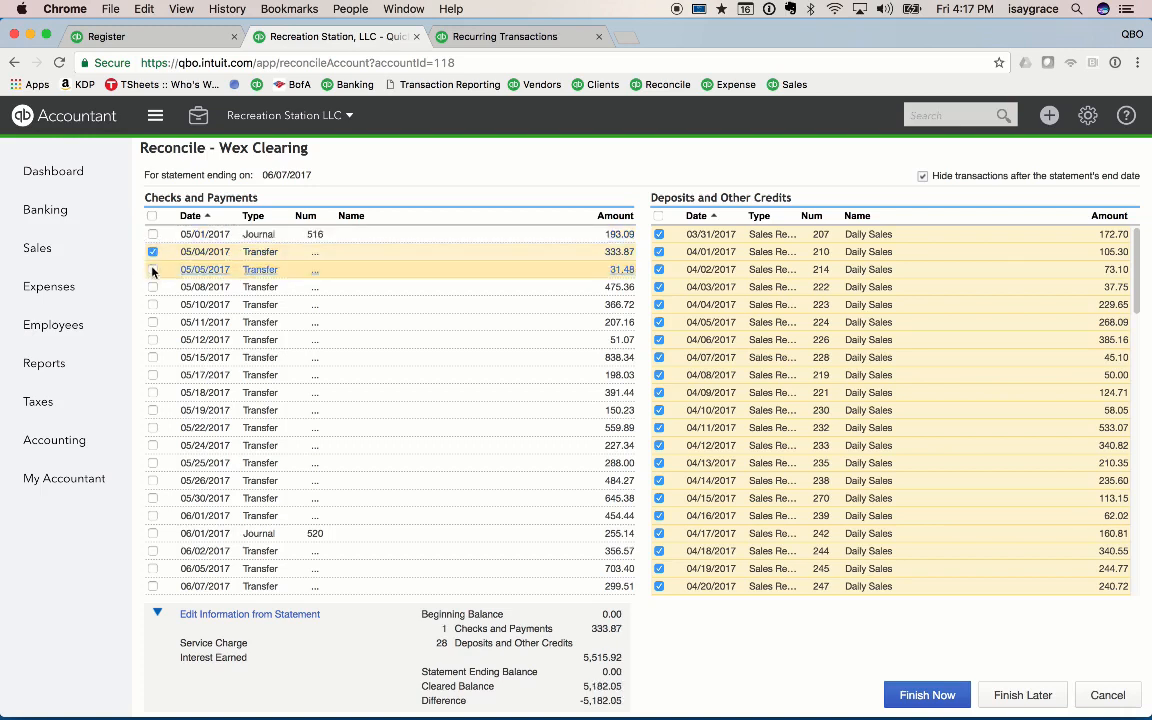
pyautogui.click(152, 288)
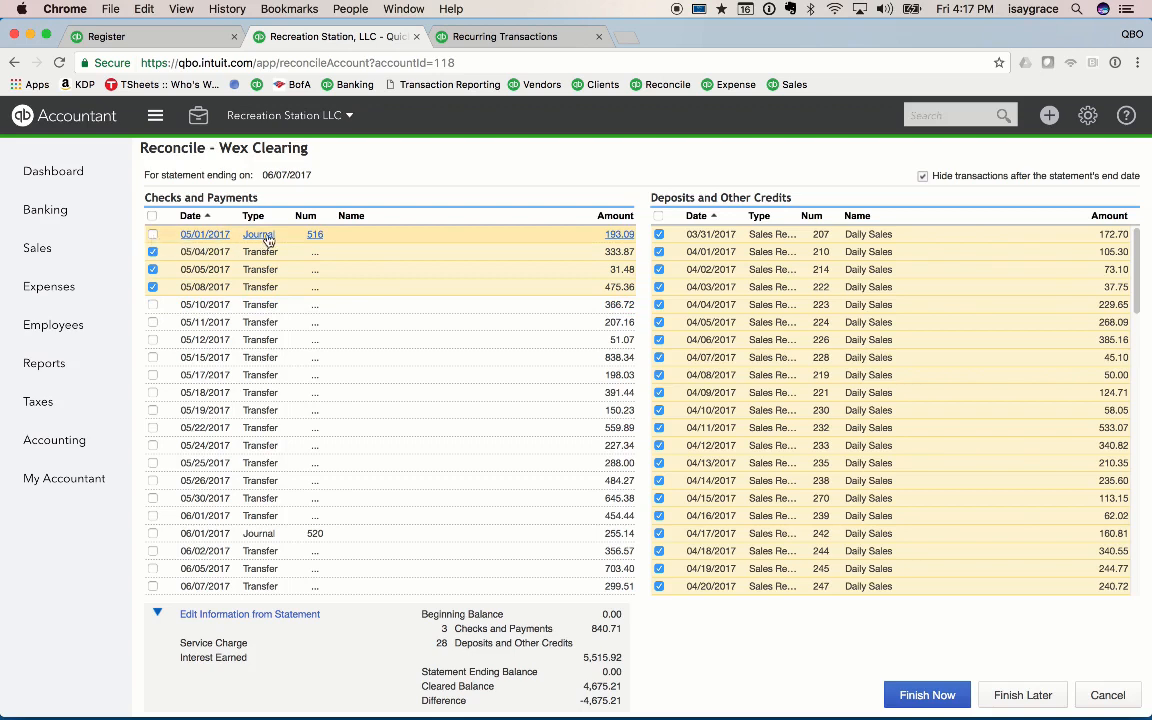
pyautogui.click(151, 306)
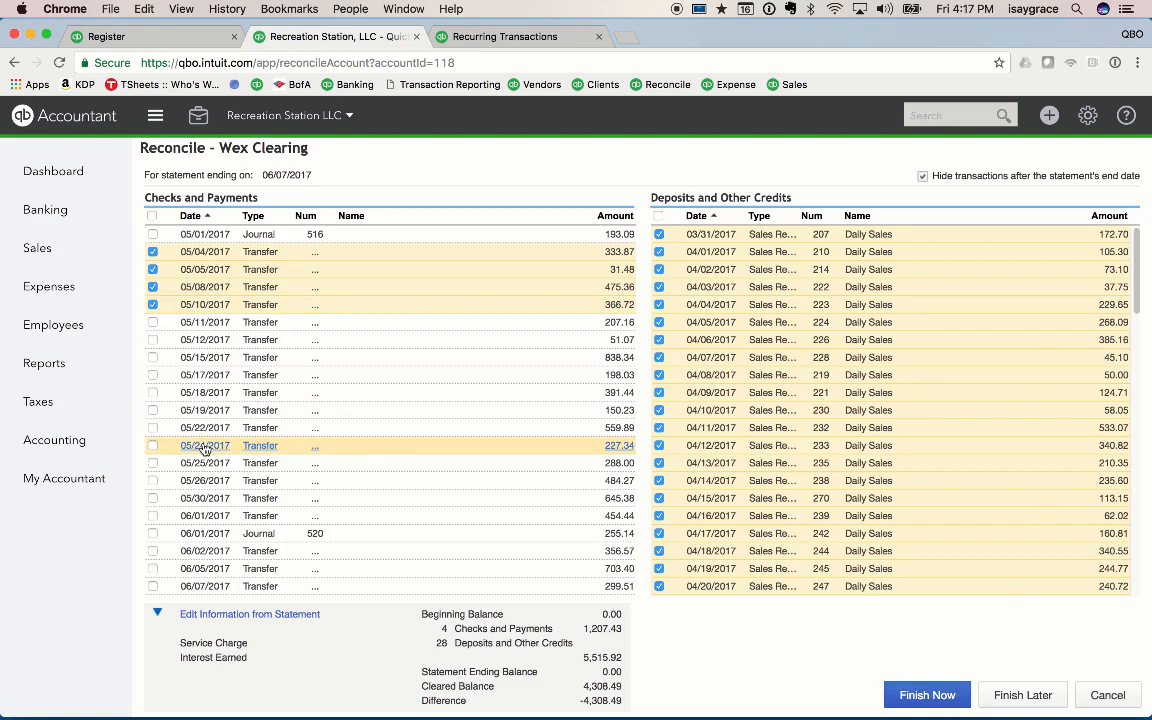
pyautogui.press('super+Tab')
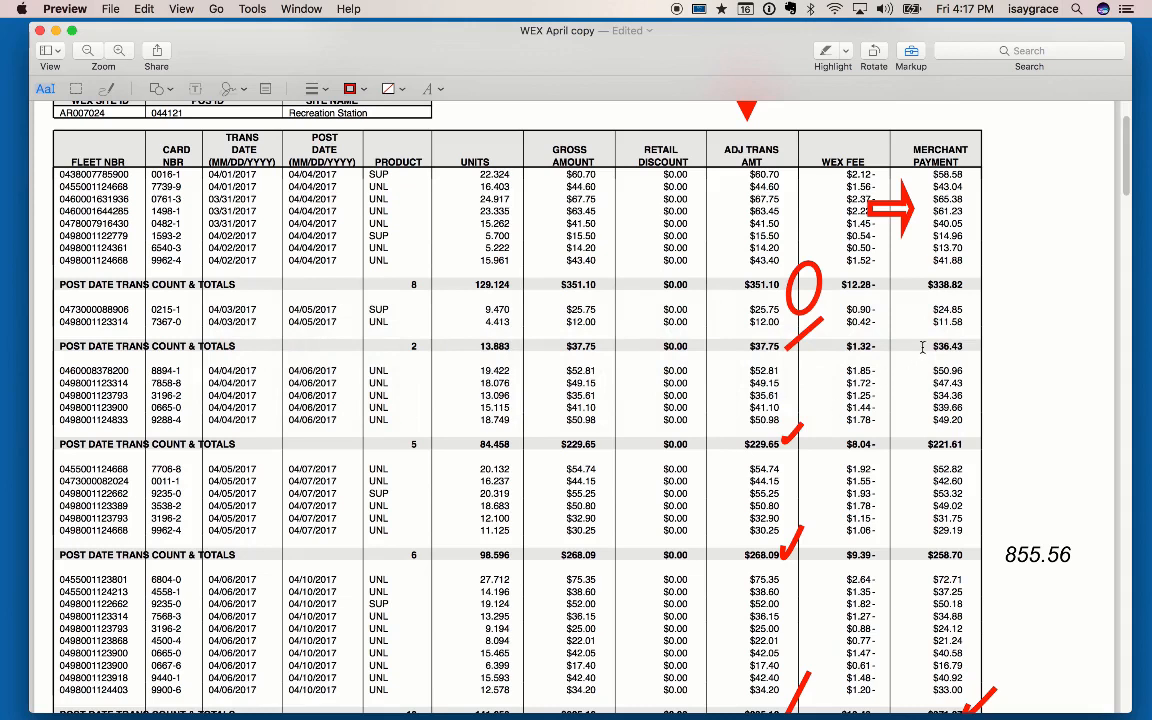
pyautogui.press('super+Tab')
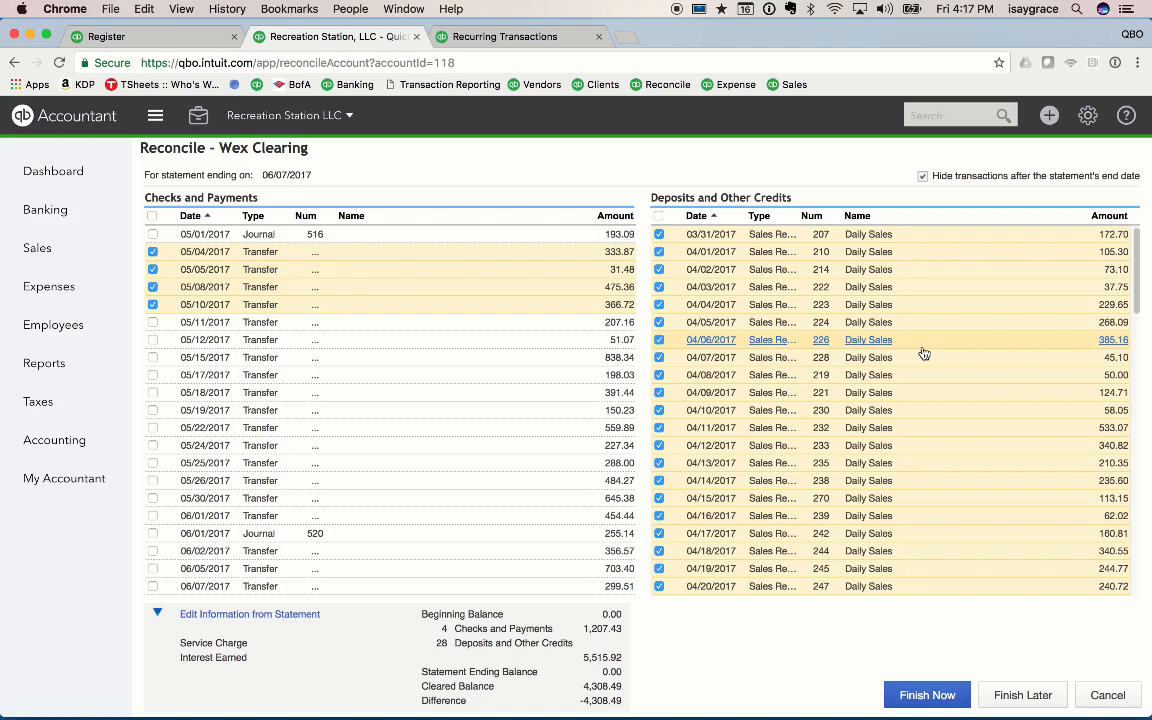
pyautogui.click(153, 251)
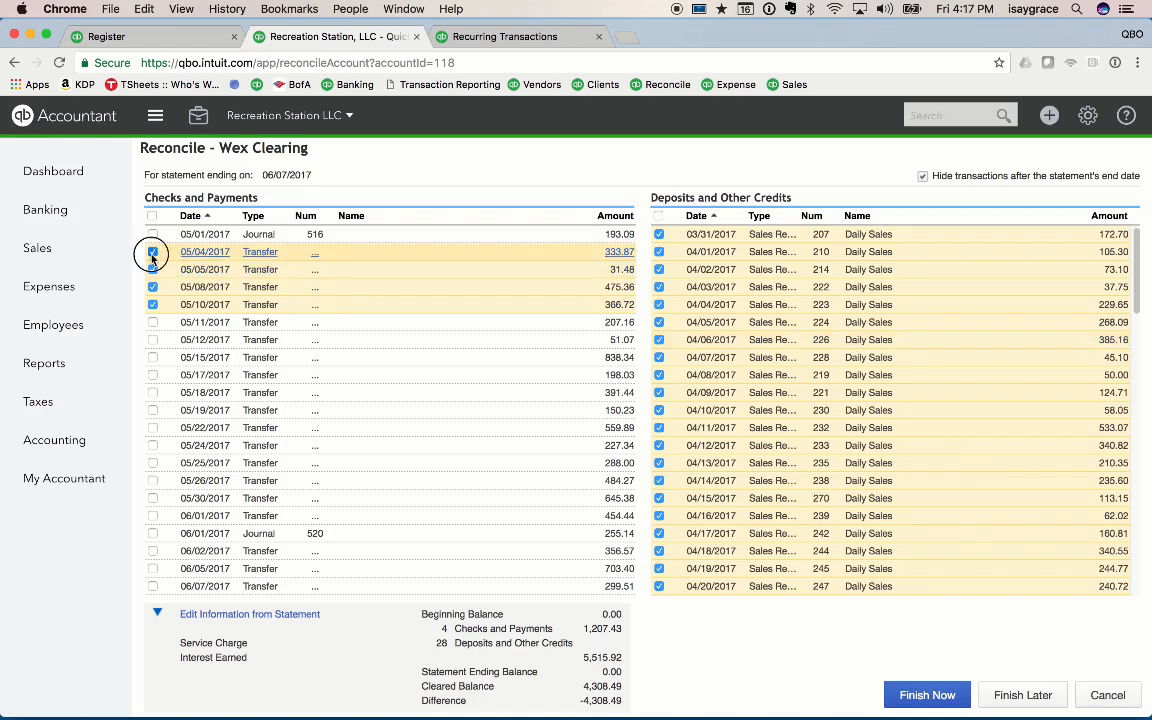
pyautogui.click(153, 269)
pyautogui.click(153, 287)
pyautogui.click(153, 304)
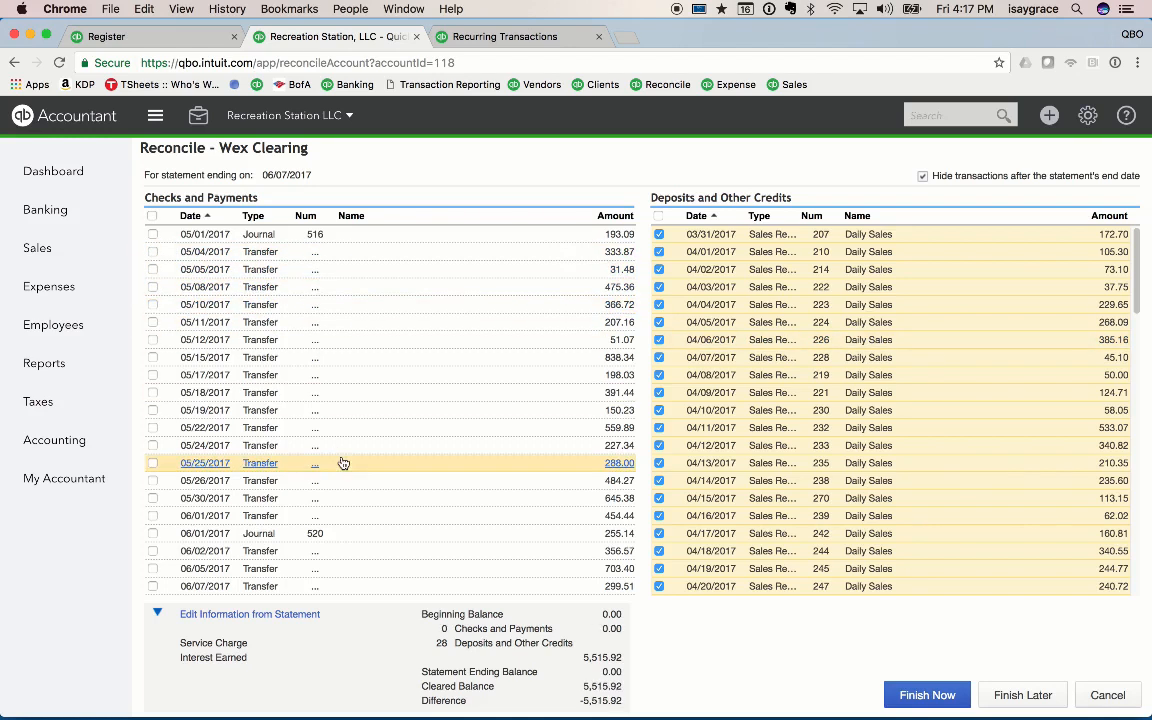
# Mark the 05/05/2017 transfer of 31.48 as cleared and draw a red checkmark beside the $36.43 Merchant Payment total in the Preview report
pyautogui.press('super+Tab')
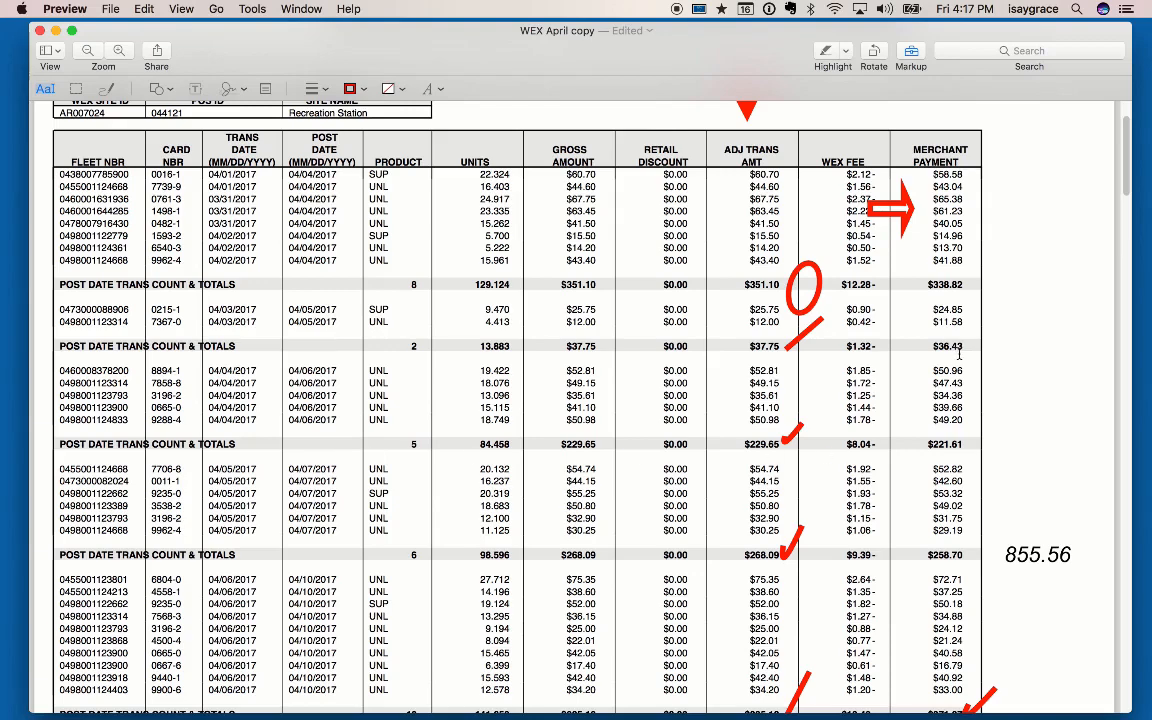
pyautogui.press('super+Tab')
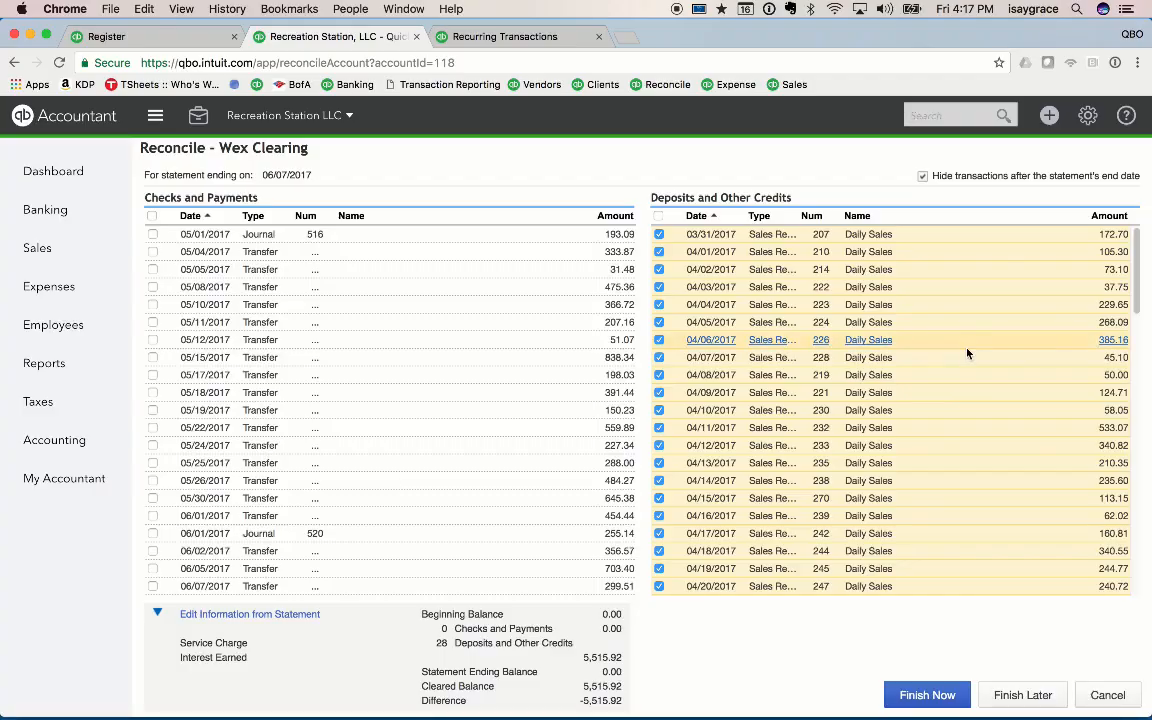
pyautogui.click(153, 270)
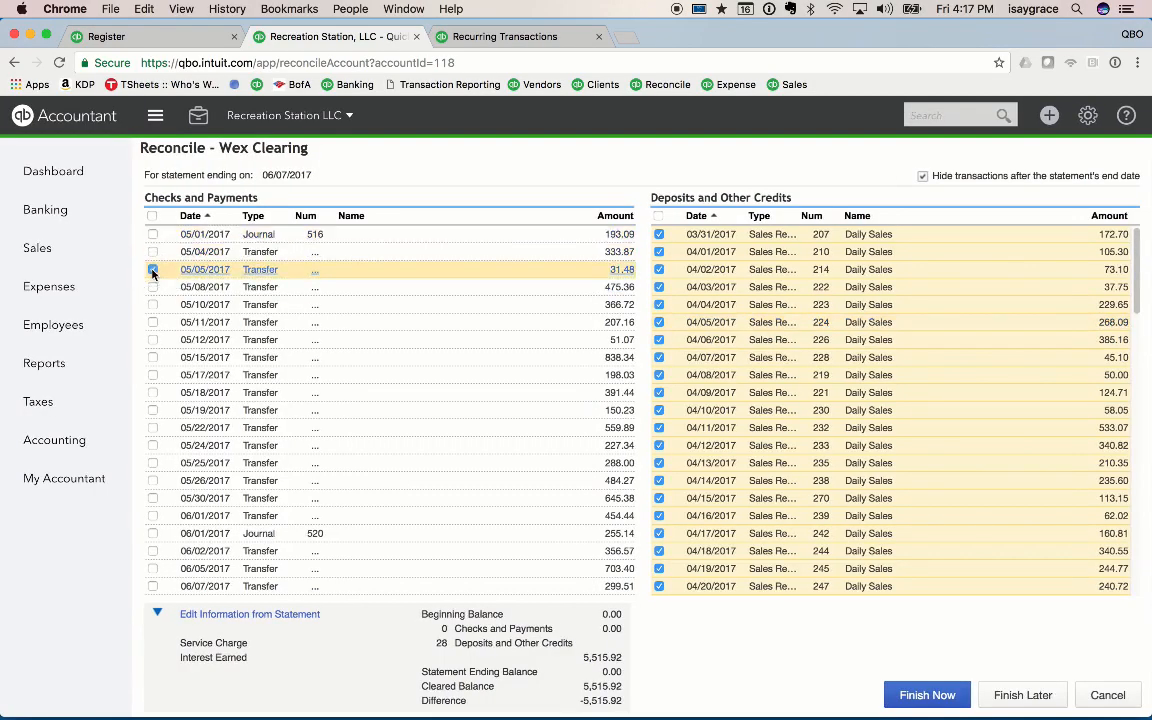
pyautogui.press('super+Tab')
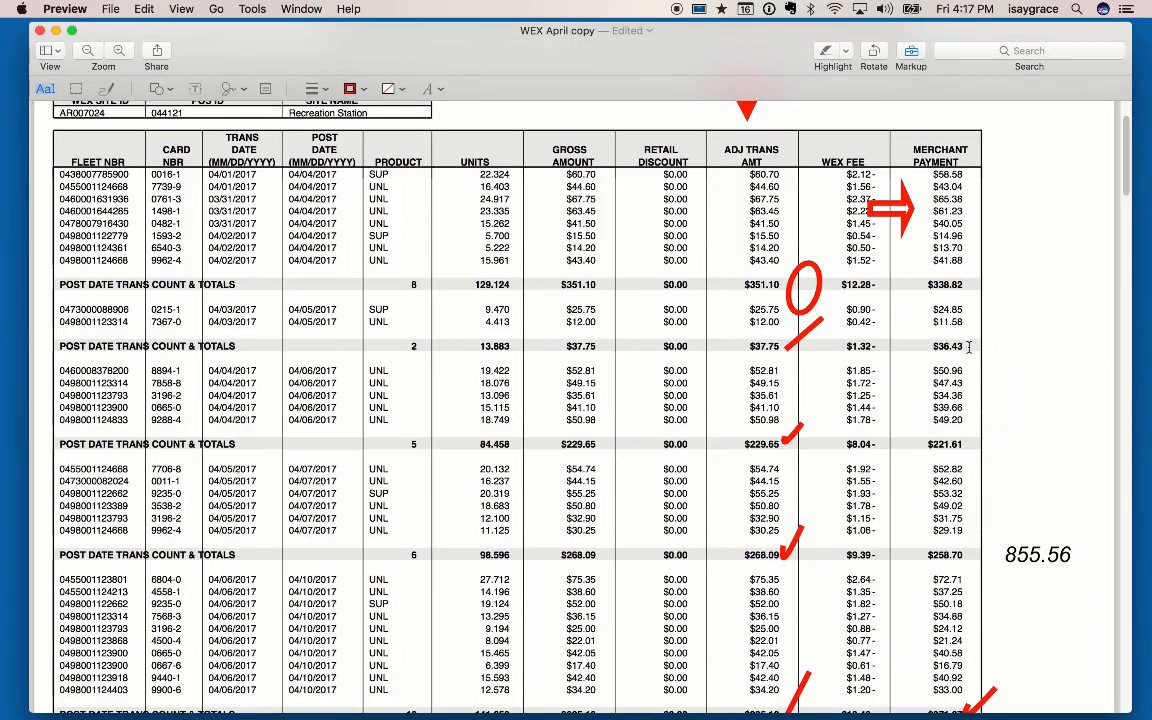
pyautogui.click(107, 89)
pyautogui.moveTo(967, 343); pyautogui.dragTo(1006, 327)
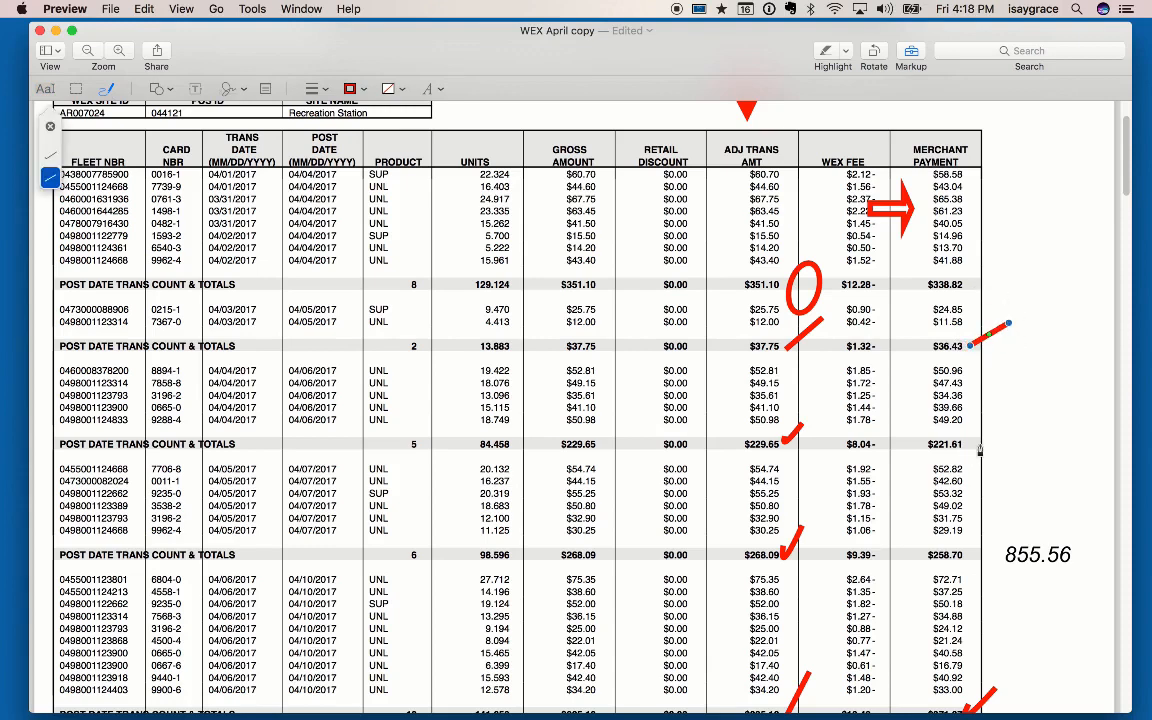
# Mark the 05/04/2017 transfer of 333.87 as cleared and draw a red checkmark beside the report's $338.82 Merchant Payment total
pyautogui.press('super+Tab')
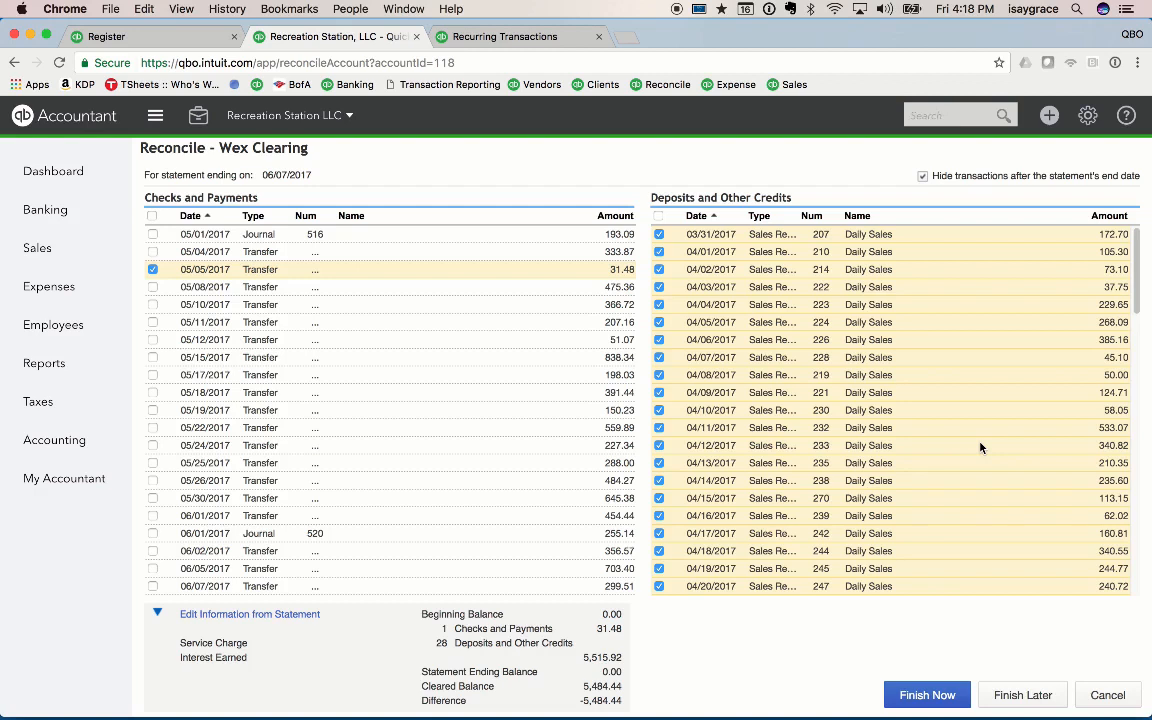
pyautogui.press('super+Tab')
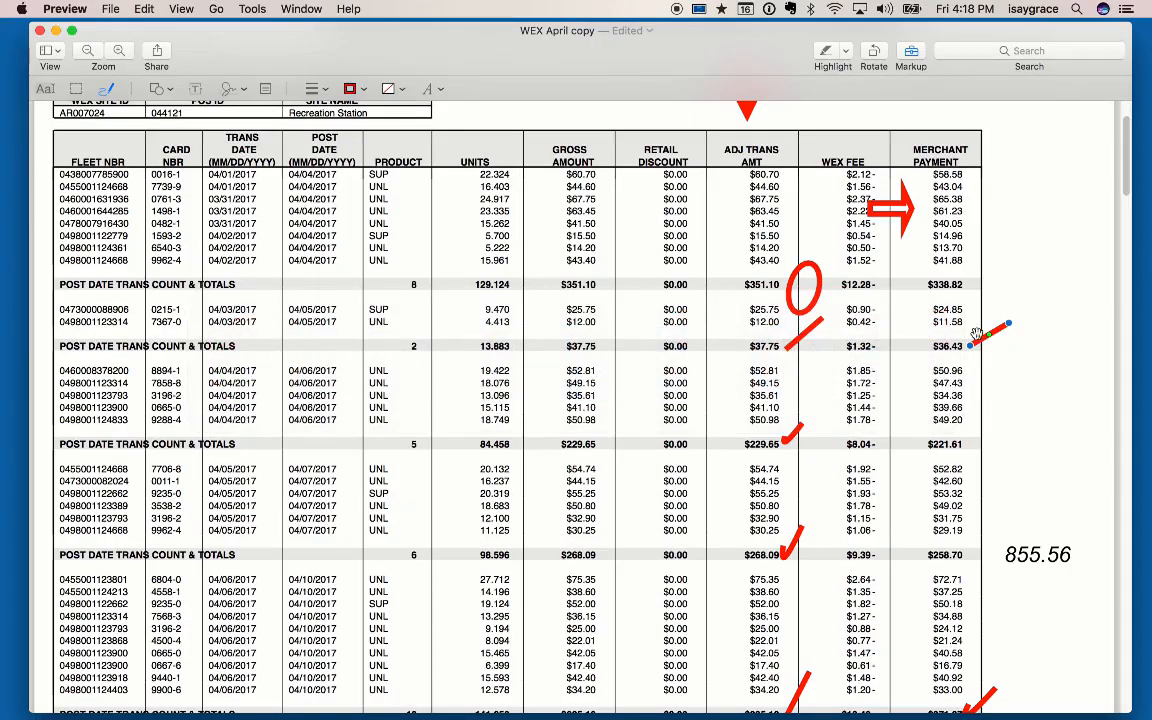
pyautogui.press('super+Tab')
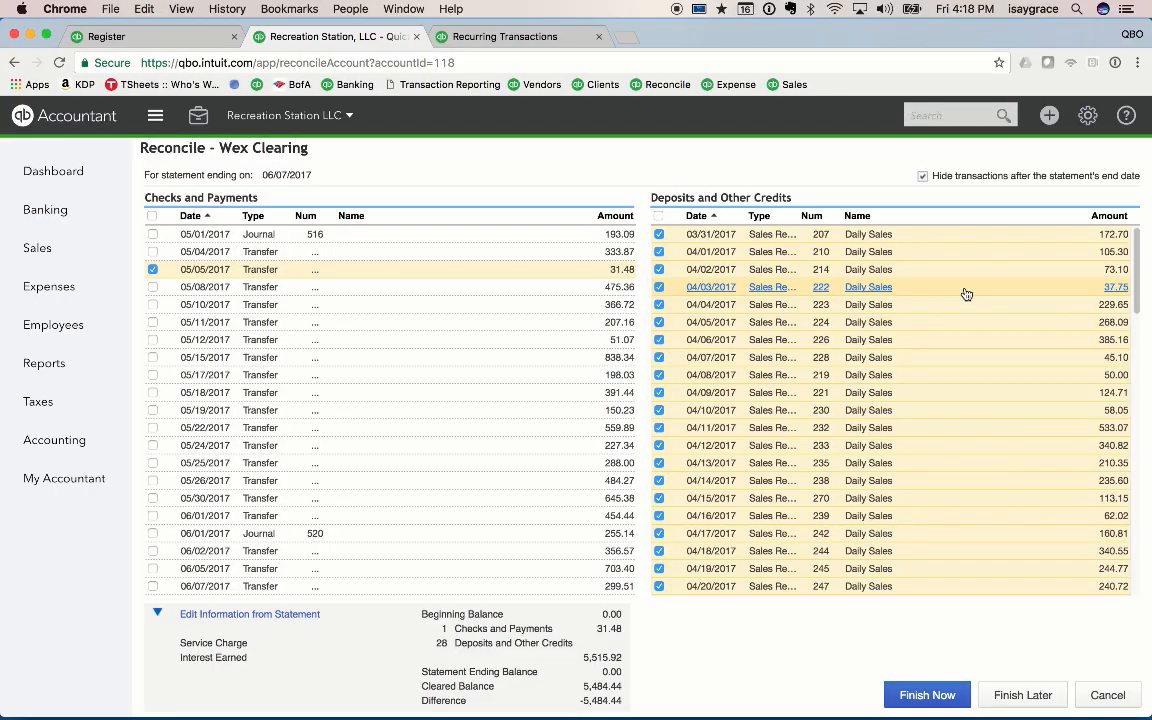
pyautogui.click(153, 252)
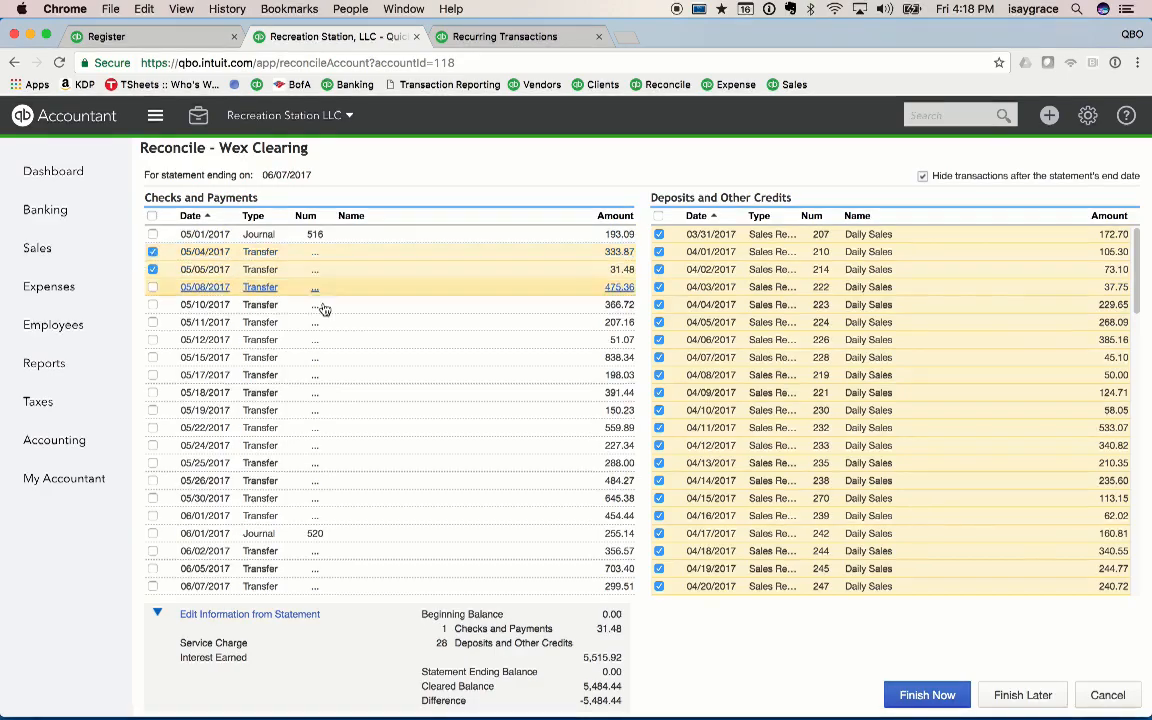
pyautogui.press('super+Tab')
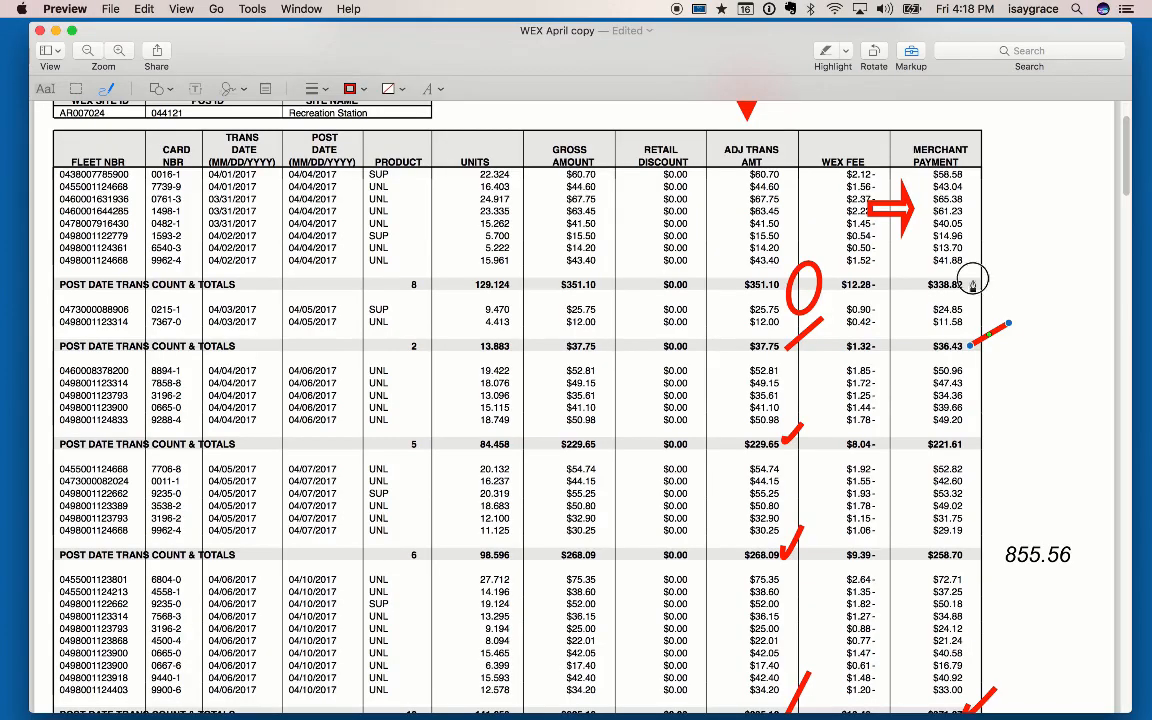
pyautogui.moveTo(975, 283); pyautogui.dragTo(1020, 252)
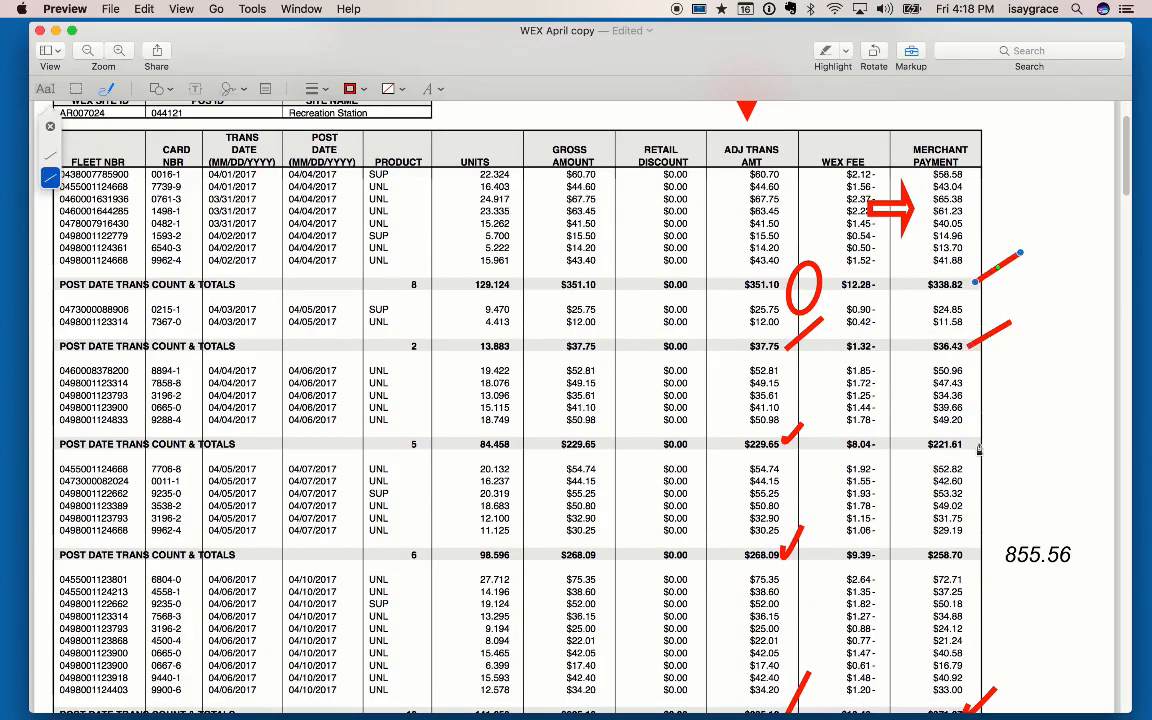
# Mark the 05/08/2017 transfer of 475.36 as cleared and draw red checkmarks beside the report's $221.61 and $258.70 Merchant Payment totals
pyautogui.press('super+Tab')
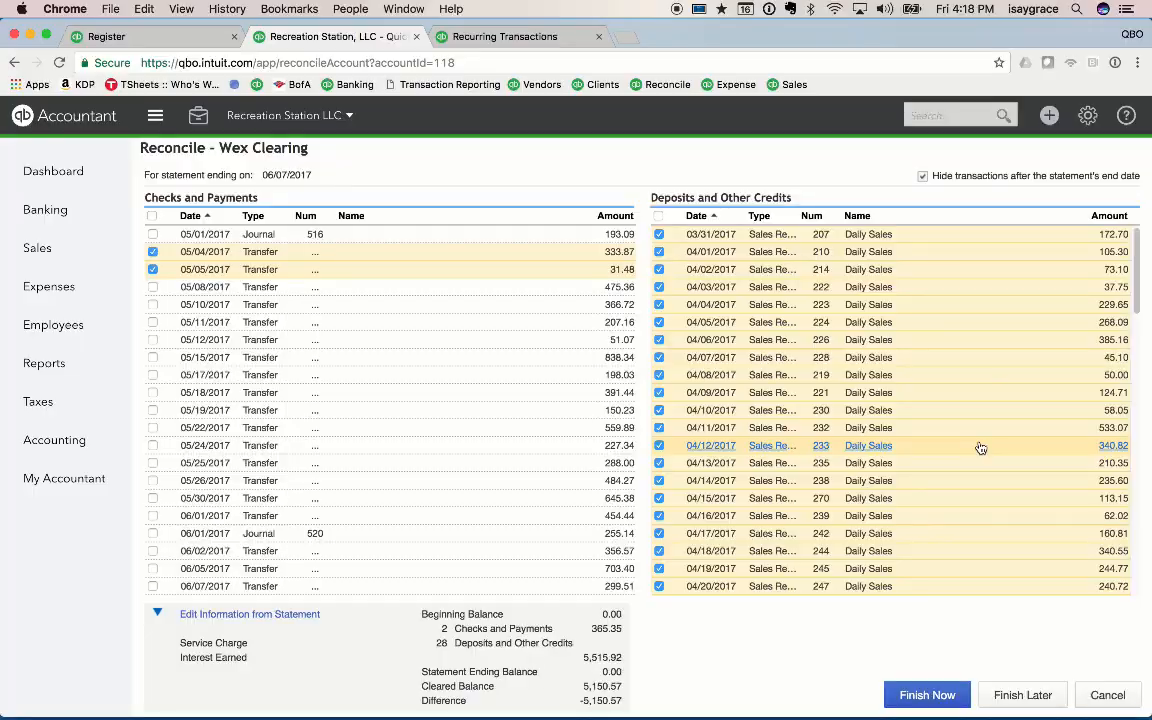
pyautogui.press('super+Tab')
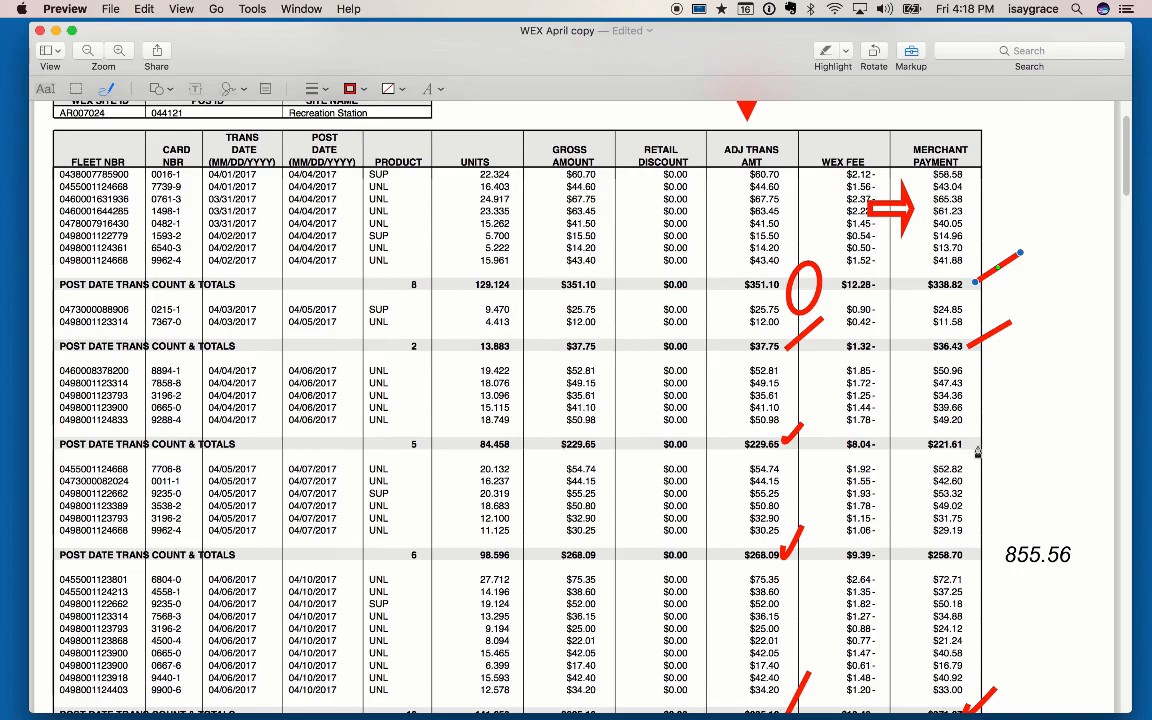
pyautogui.press('super+Tab')
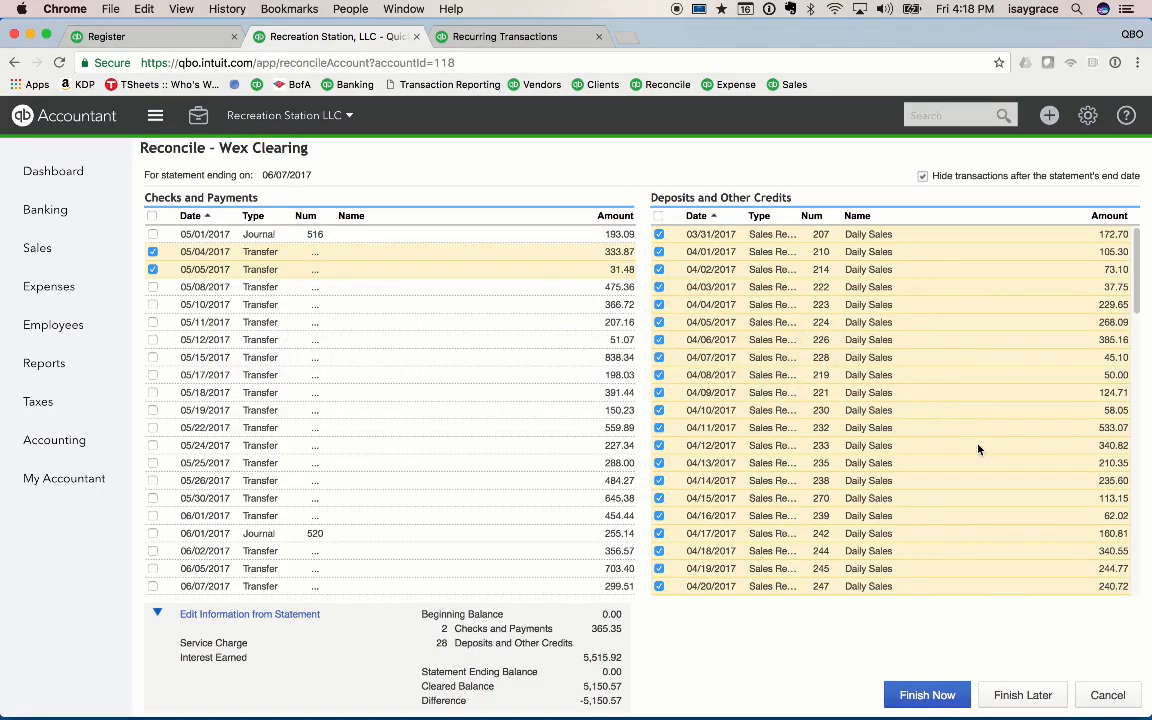
pyautogui.press('super+Tab')
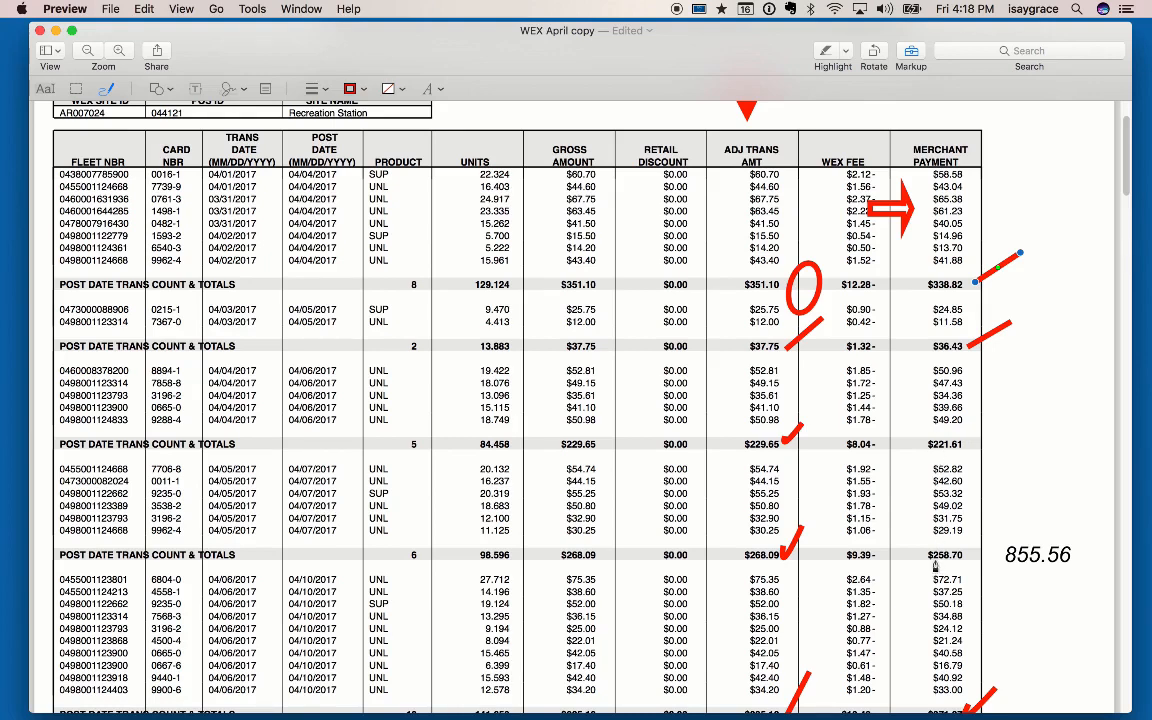
pyautogui.press('super+Tab')
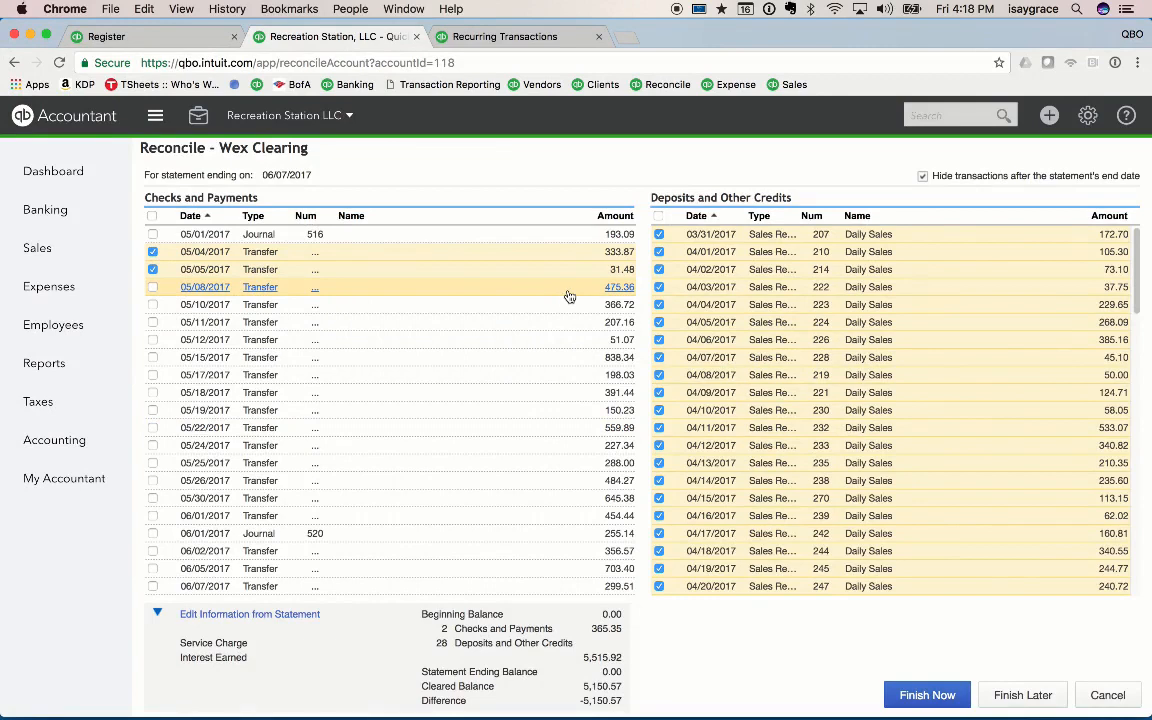
pyautogui.click(152, 287)
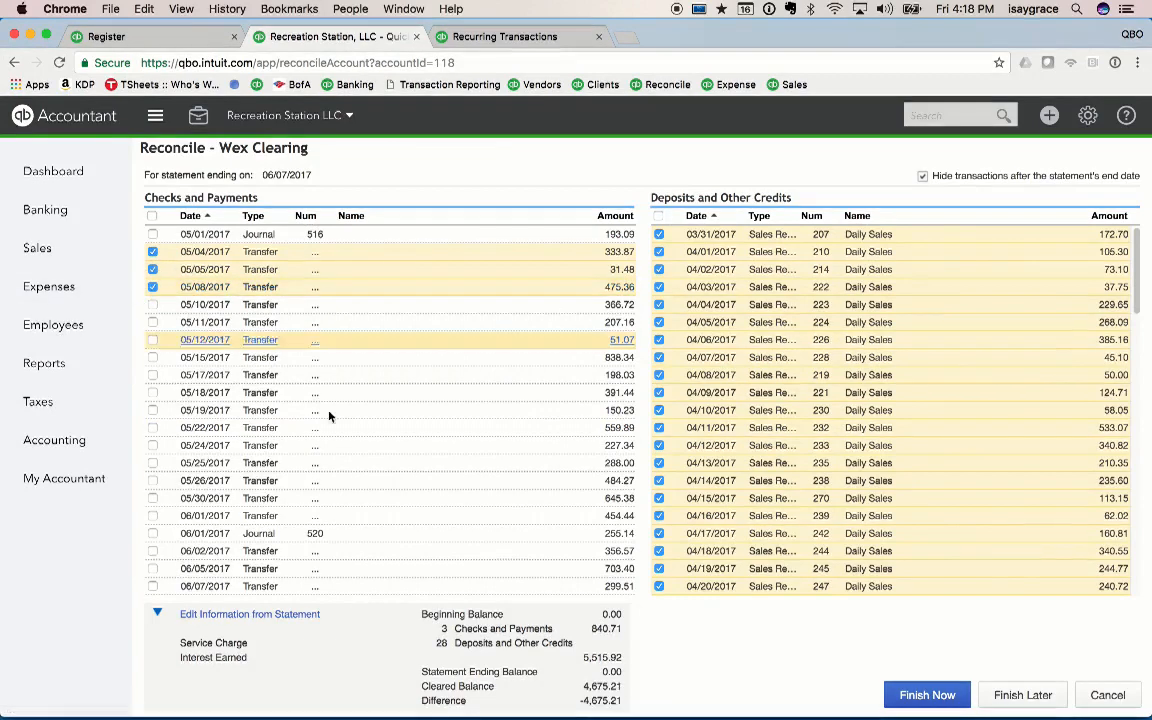
pyautogui.press('super+Tab')
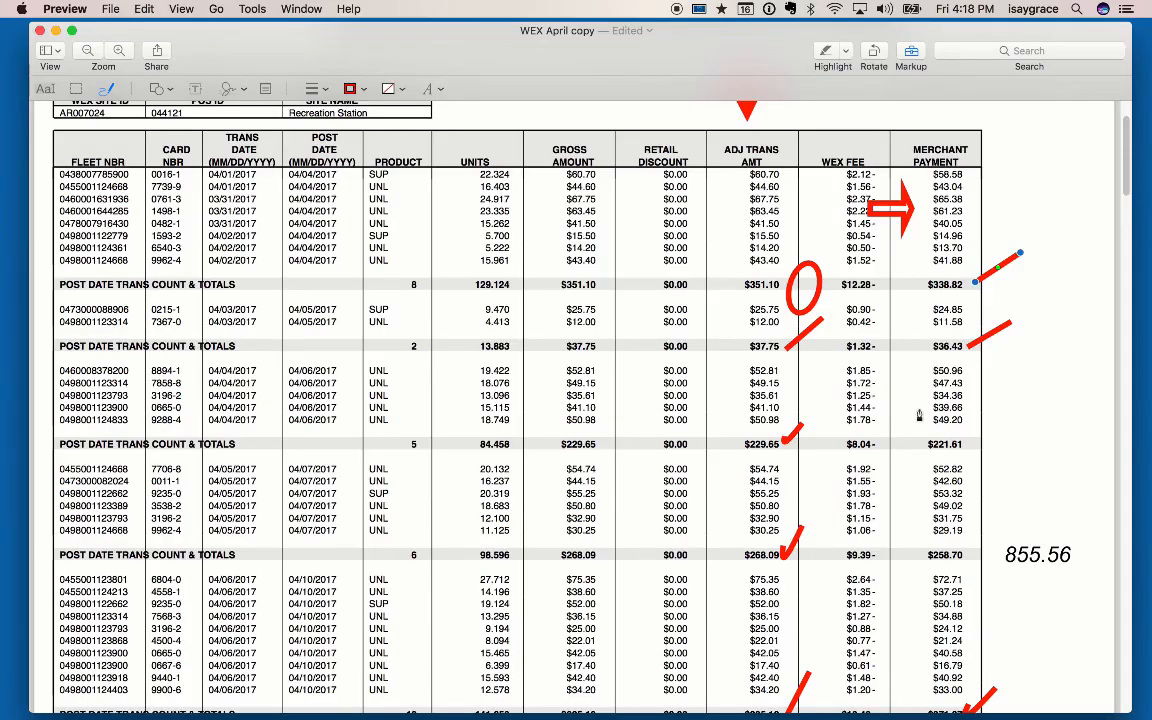
pyautogui.moveTo(997, 430); pyautogui.dragTo(1015, 410)
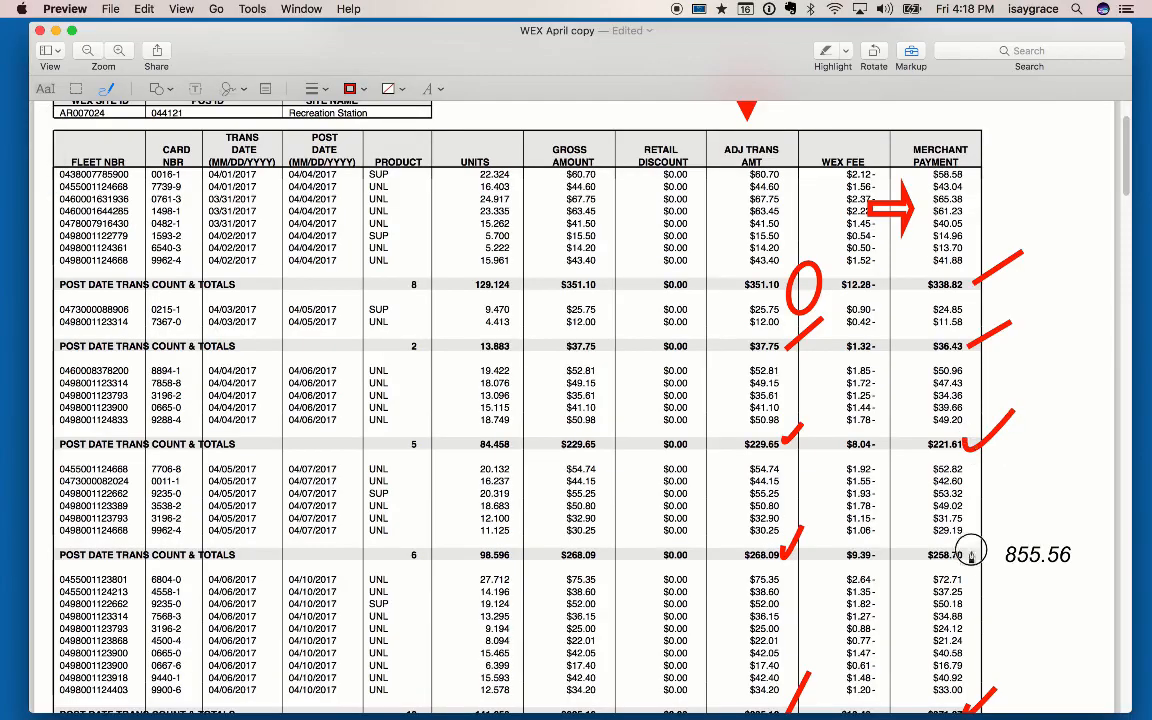
pyautogui.moveTo(970, 543)
pyautogui.mouseDown()
pyautogui.moveTo(978, 556)
pyautogui.moveTo(1000, 535)
pyautogui.mouseUp()
# Mark the 05/11/2017 transfer of 207.16 as cleared and draw a red checkmark beside the $212.11 Merchant Payment total on the report's page 2
pyautogui.scroll(-20, 856, 578)
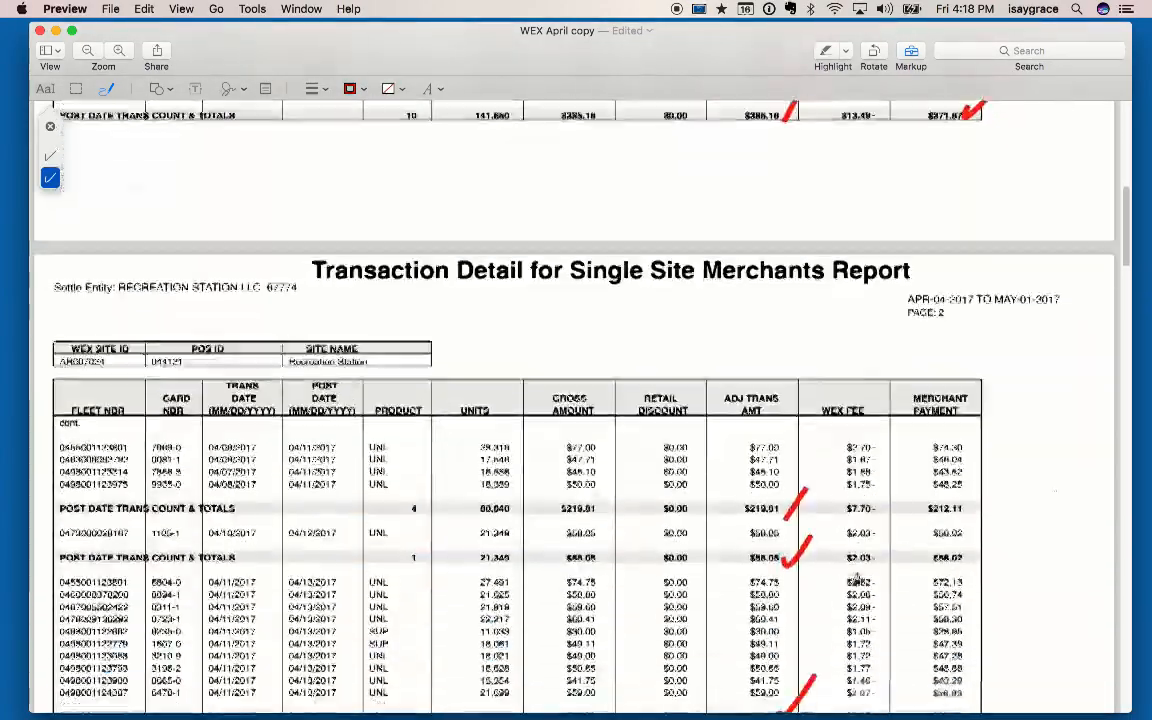
pyautogui.scroll(-1, 856, 578)
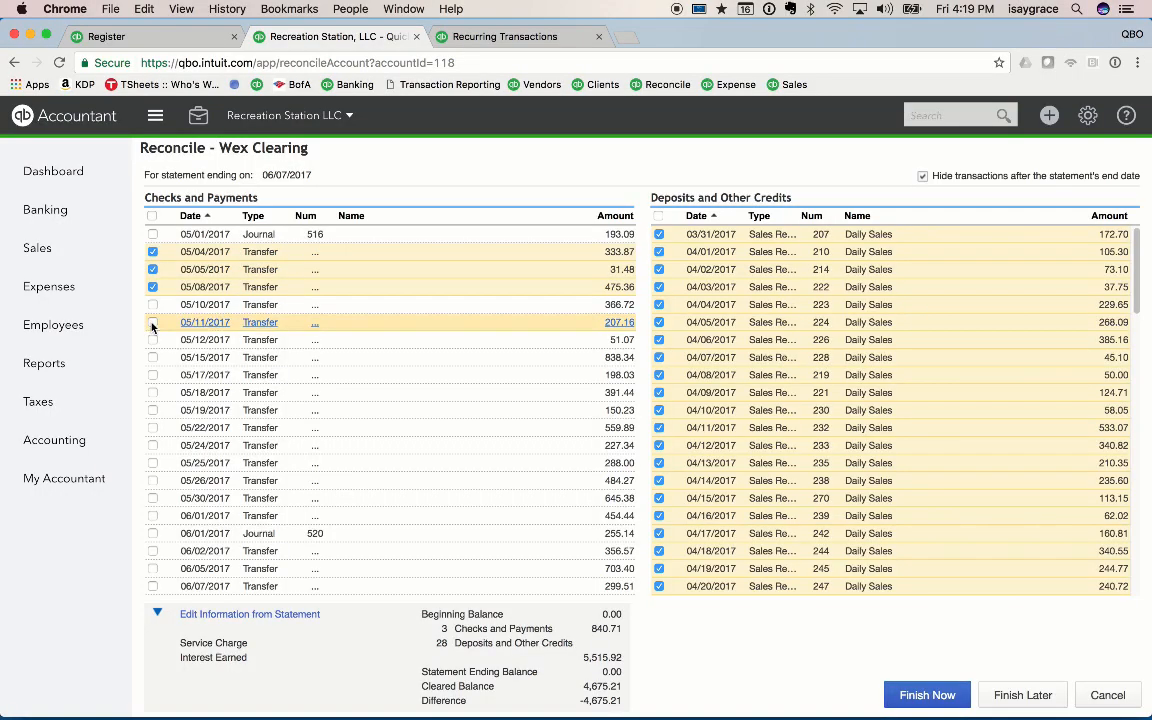
pyautogui.click(152, 323)
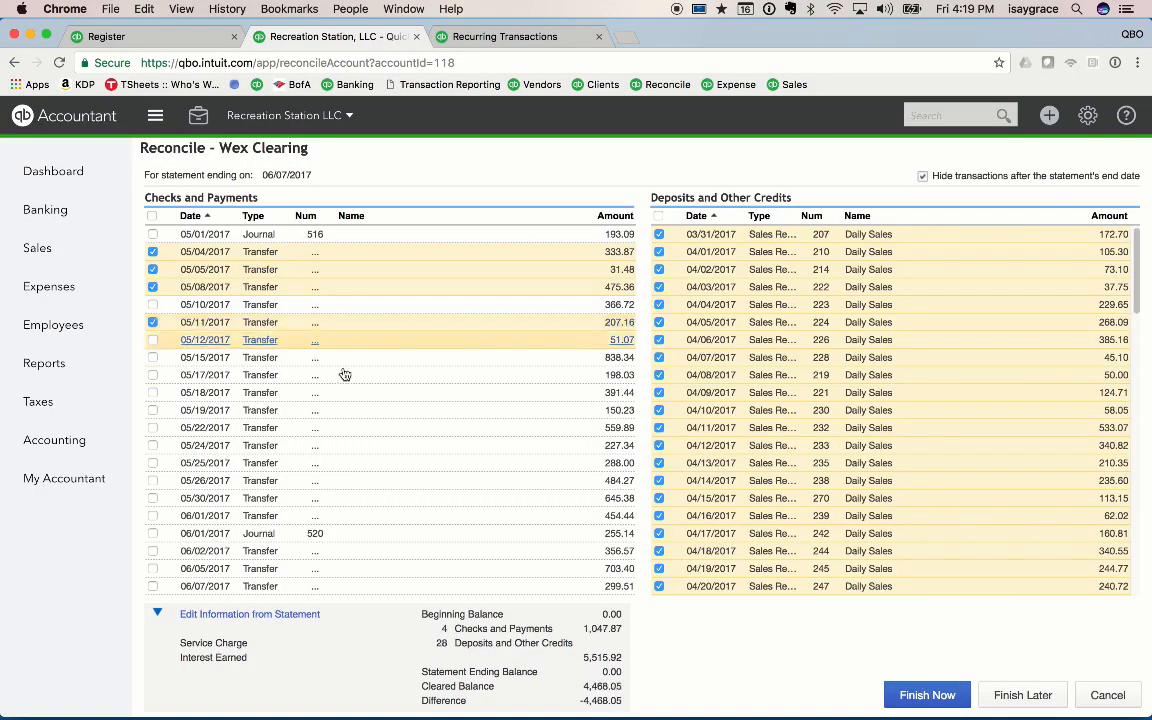
pyautogui.press('super+Tab')
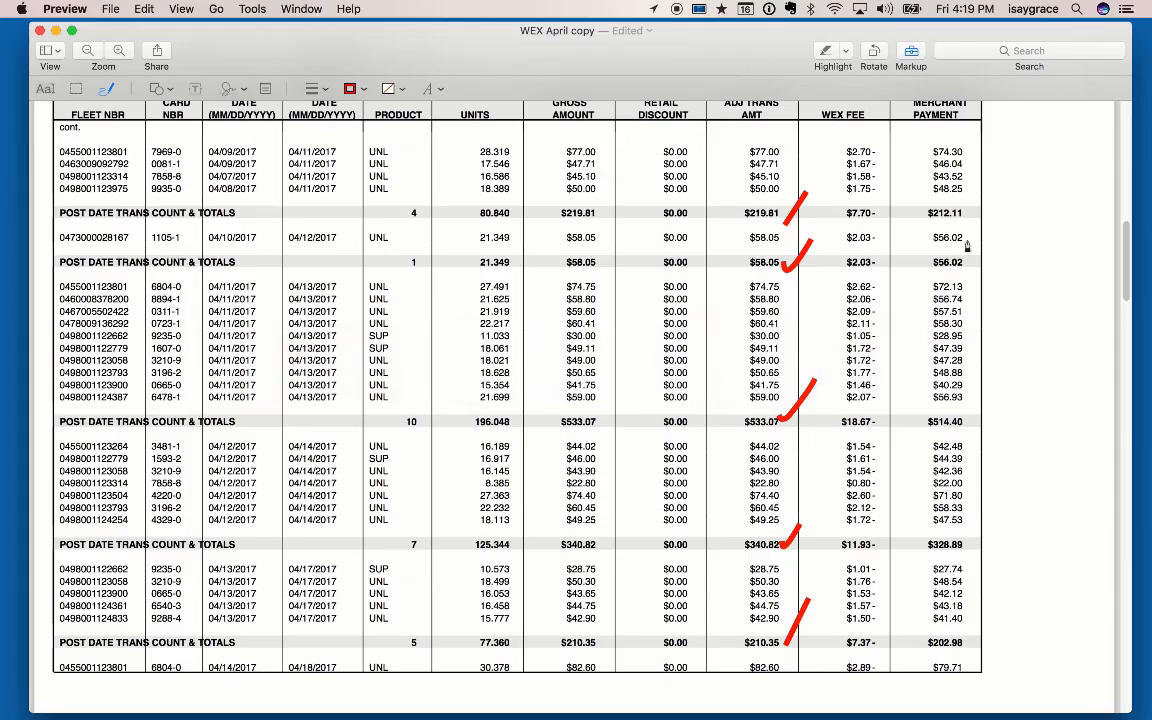
pyautogui.moveTo(970, 215); pyautogui.dragTo(995, 185)
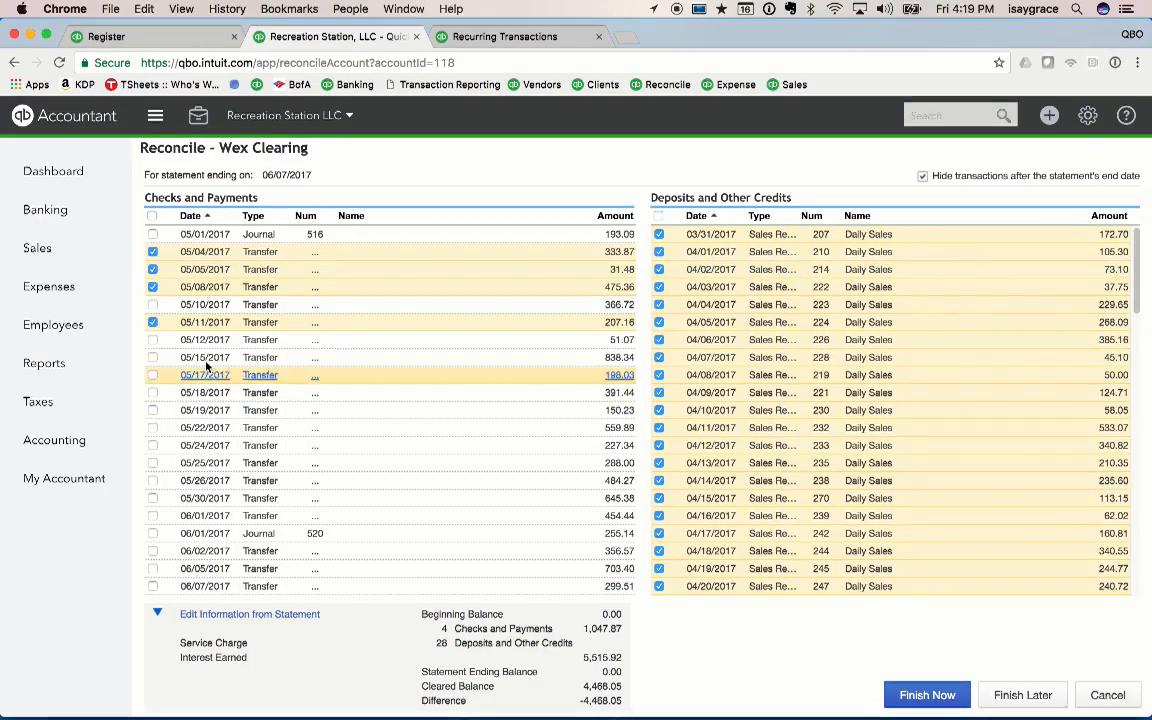
# Mark the 05/12/2017 transfer of 51.07 as cleared, draw a red checkmark beside the report's $56.02 Merchant Payment total, and return to Chrome
pyautogui.click(152, 340)
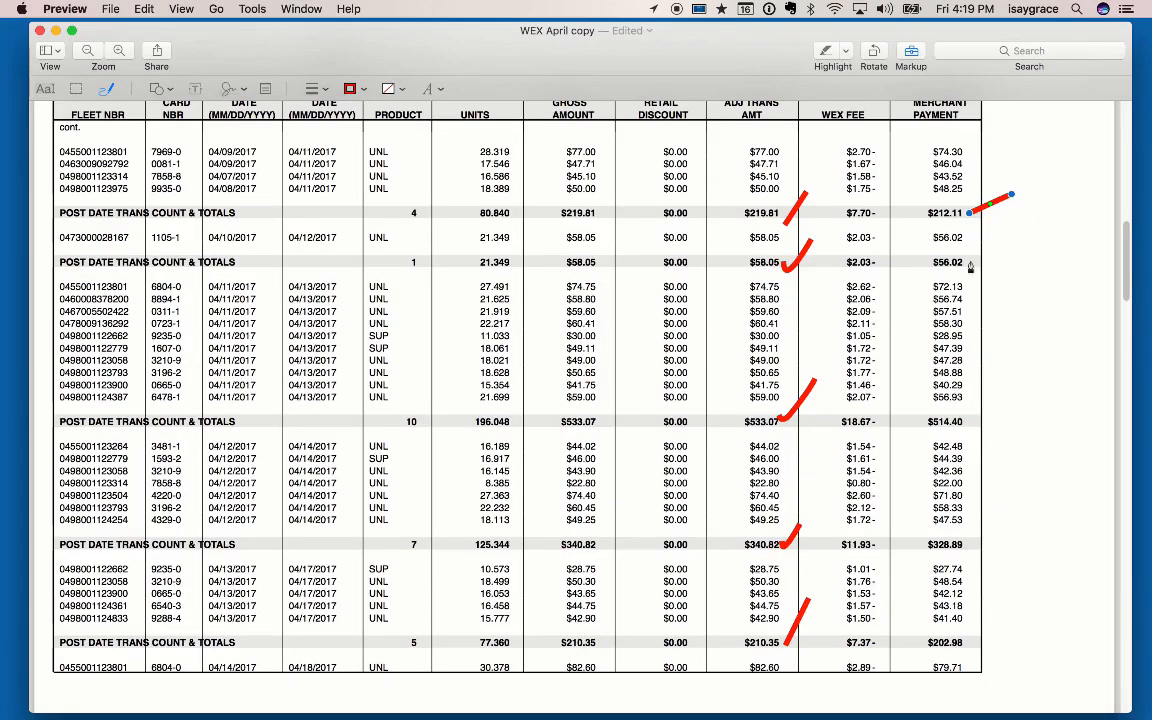
pyautogui.moveTo(970, 266); pyautogui.dragTo(1010, 237)
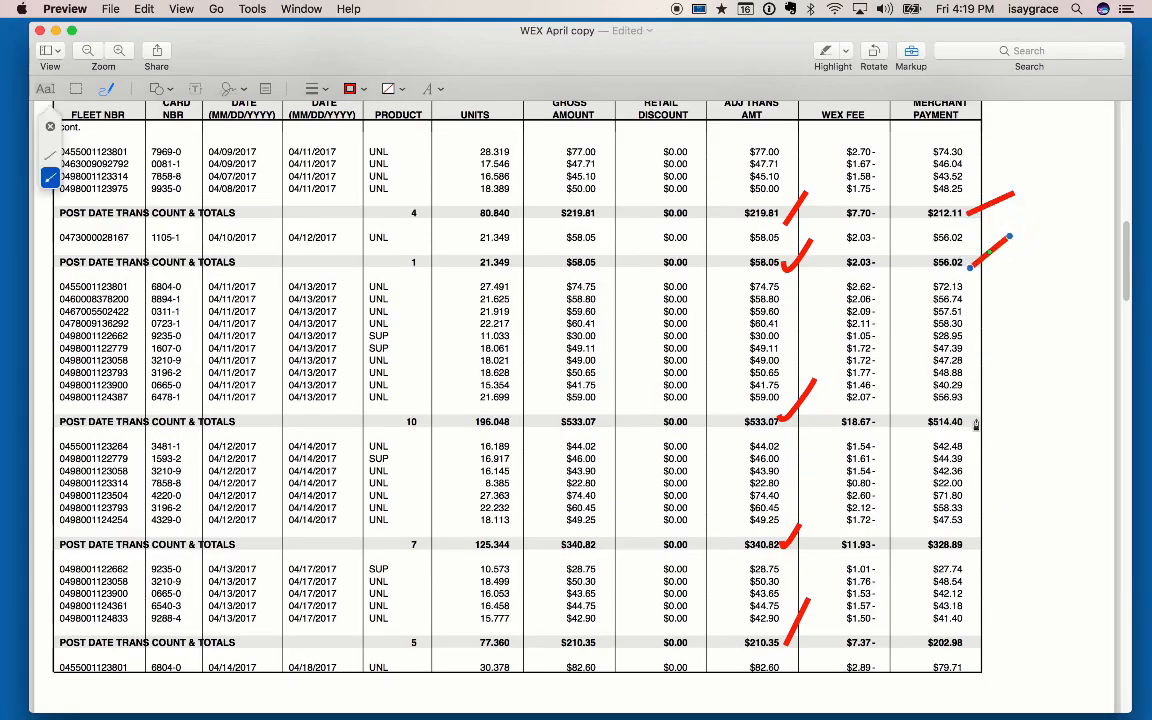
pyautogui.press('super+Tab')
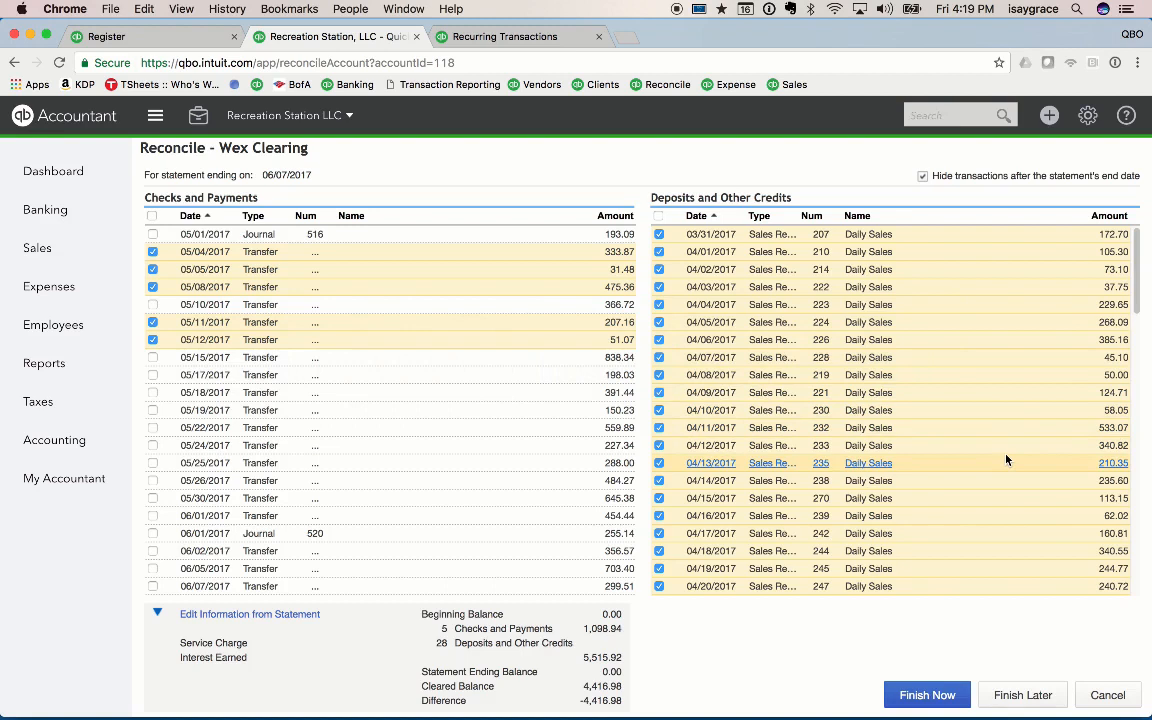
# Compare the open transfers with the WEX report and try to mark the $514.40 Merchant Payment total in red
pyautogui.press('super+Tab')
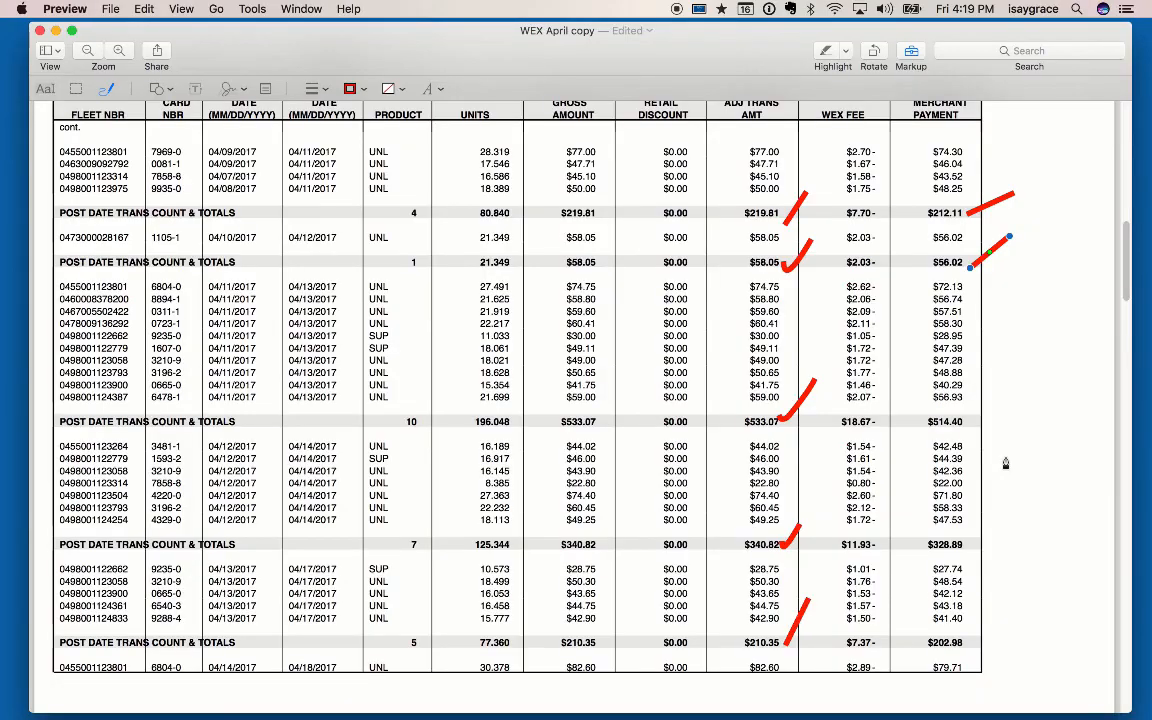
pyautogui.press('super+Tab')
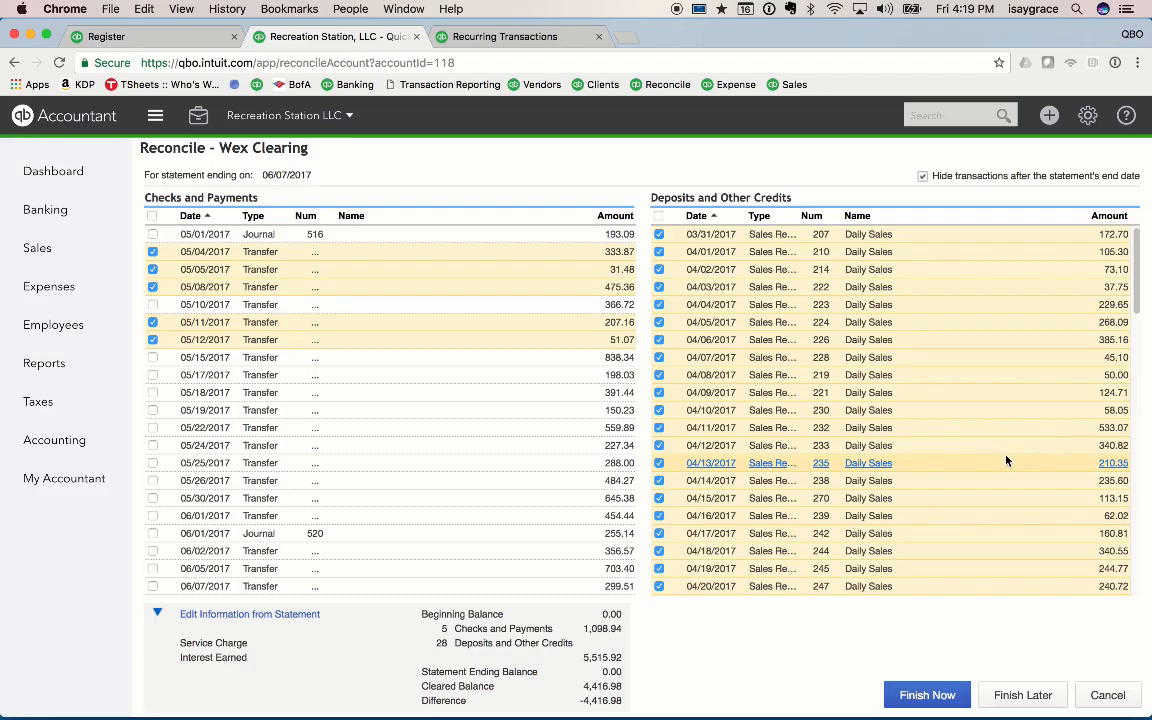
pyautogui.press('super+Tab')
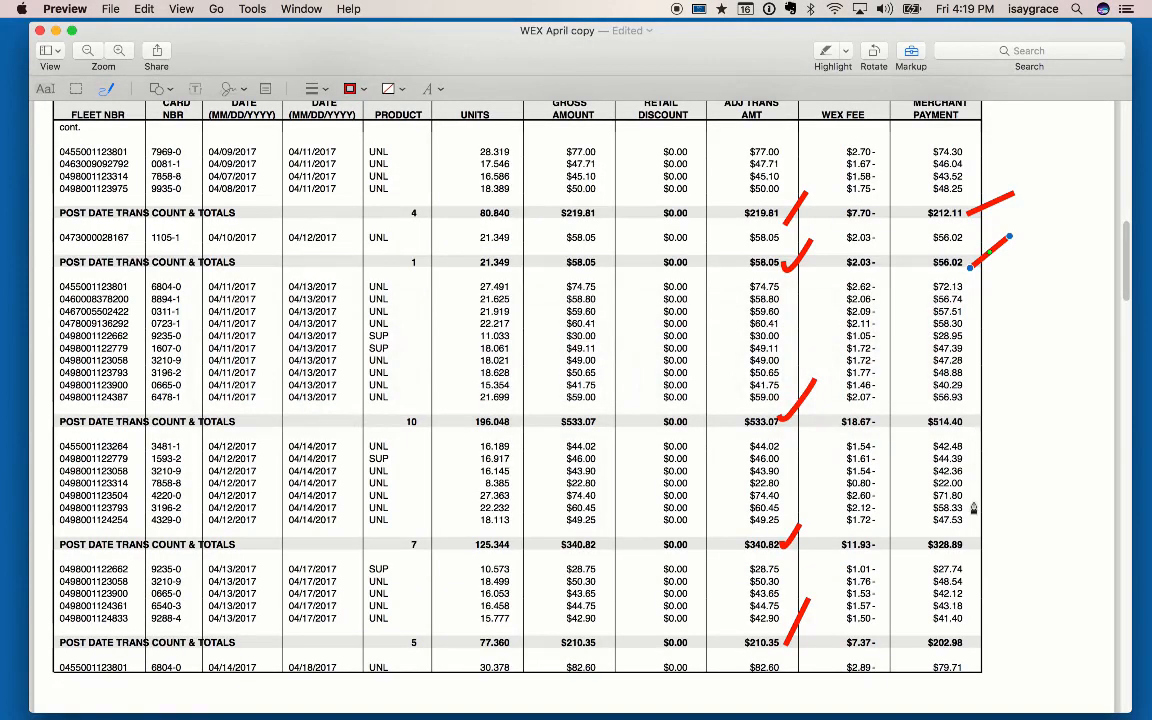
pyautogui.moveTo(972, 400)
pyautogui.mouseDown()
pyautogui.moveTo(992, 402)
pyautogui.moveTo(968, 408)
pyautogui.mouseUp()
pyautogui.press('super+Tab')
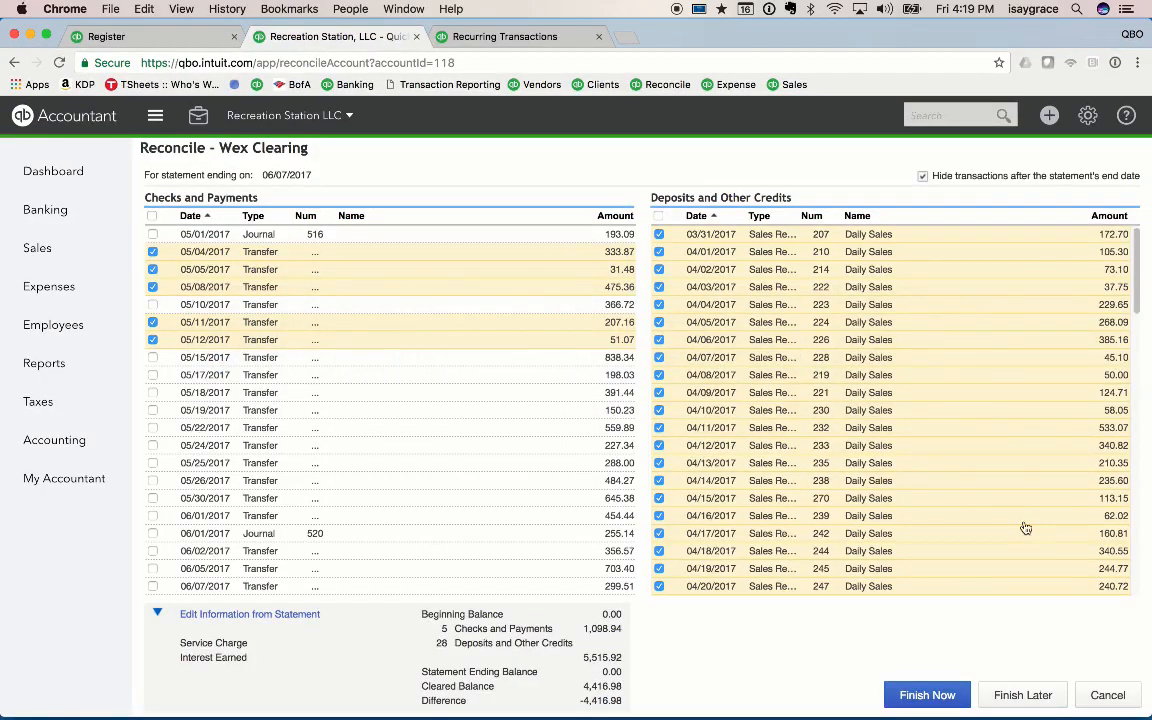
pyautogui.press('super+Tab')
pyautogui.press('super+Tab')
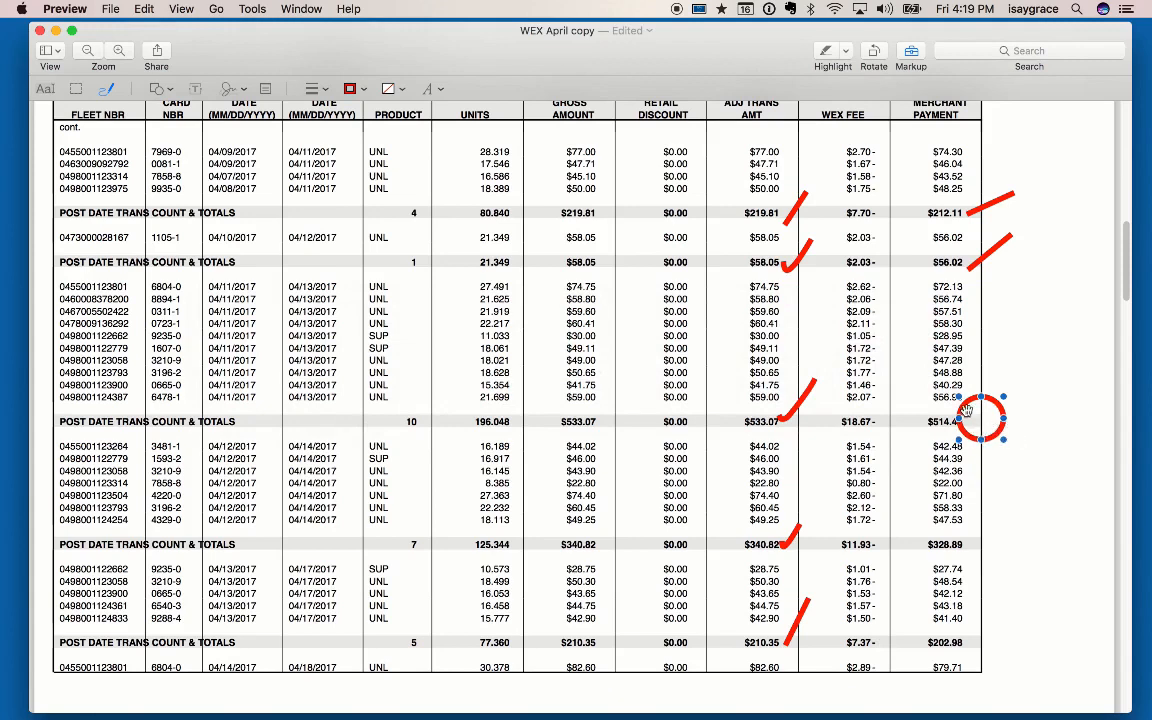
pyautogui.moveTo(964, 404); pyautogui.dragTo(988, 409)
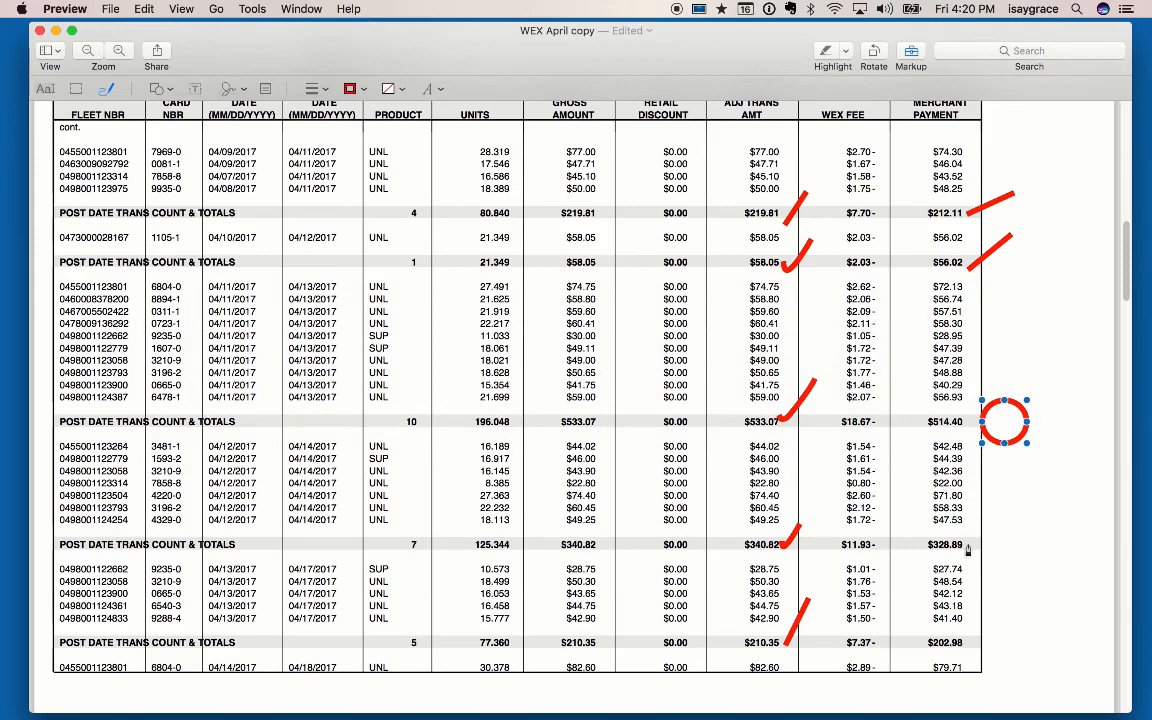
# Mark the 05/15/2017 transfer of 838.34 as cleared and replace the report's red circle with checkmarks beside the $514.40 and $328.89 Merchant Payment totals
pyautogui.press('super+Tab')
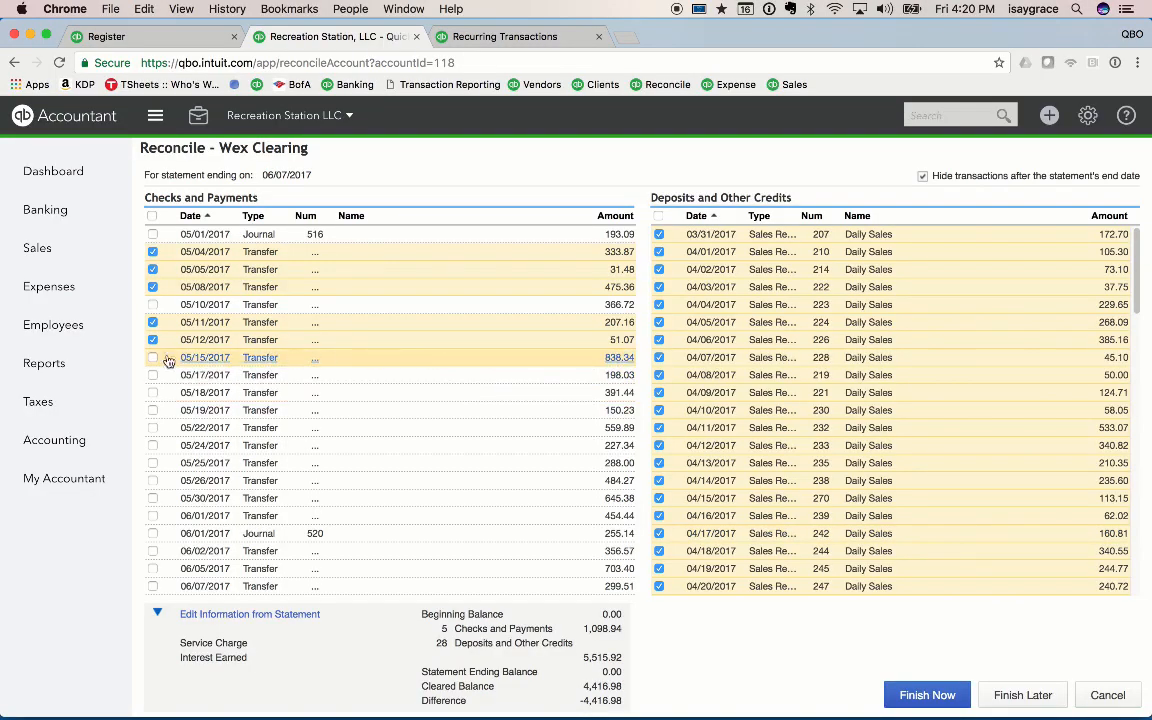
pyautogui.click(152, 358)
pyautogui.press('super+Tab')
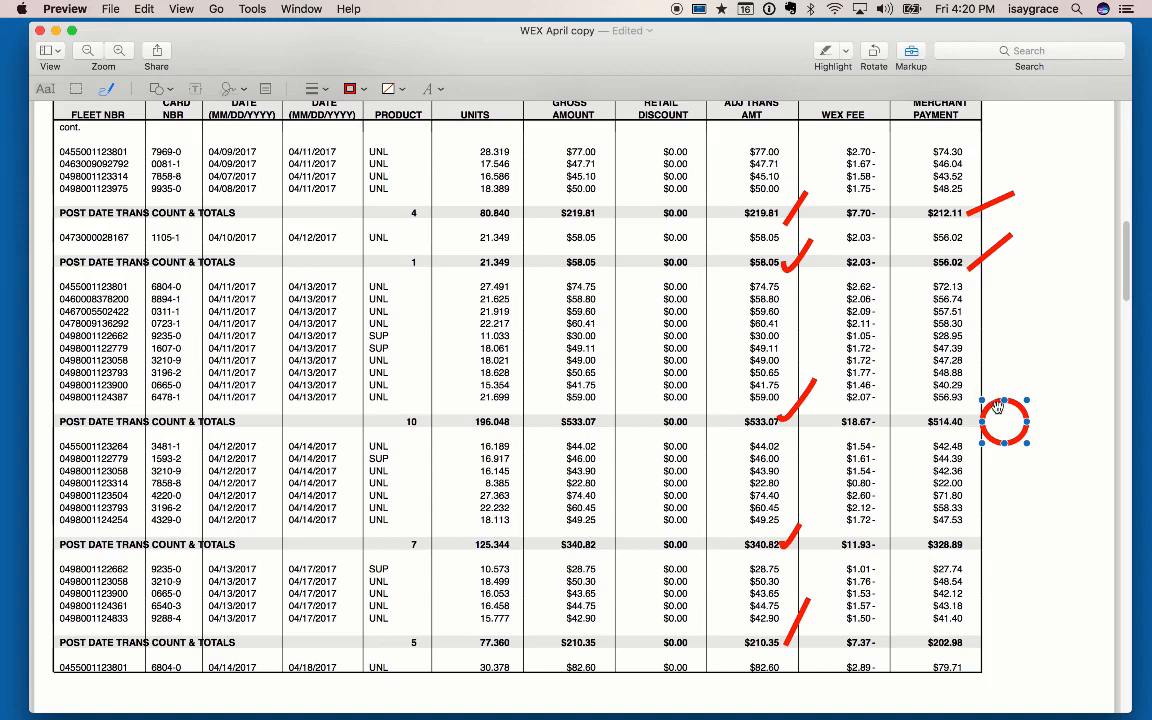
pyautogui.press('BackSpace')
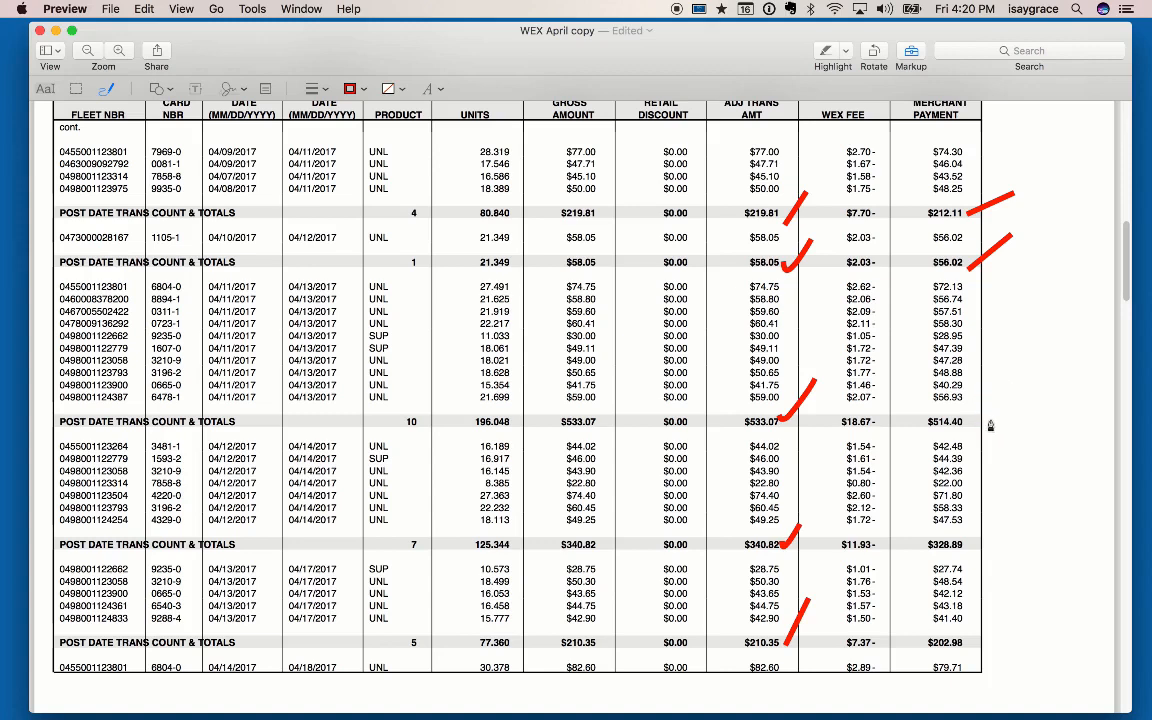
pyautogui.moveTo(975, 414); pyautogui.dragTo(1003, 404)
pyautogui.moveTo(968, 540); pyautogui.dragTo(988, 532)
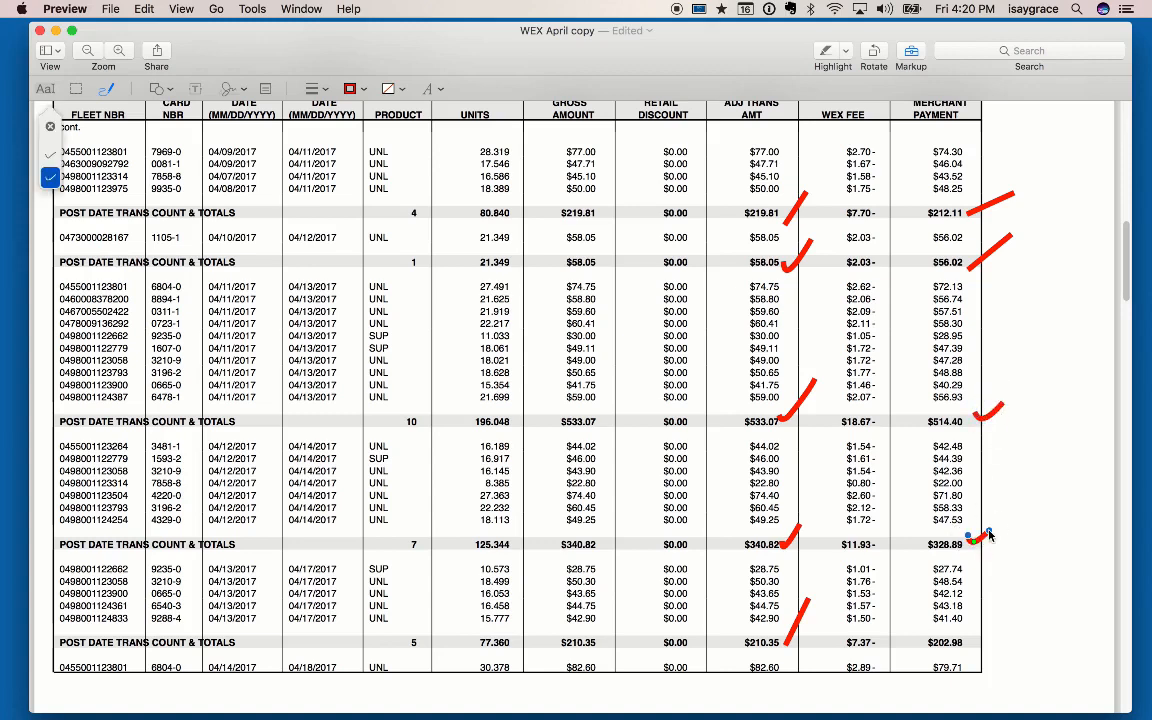
# Mark the 05/17/2017 transfer of 198.03 as cleared and draw a red checkmark beside the report's $202.98 Merchant Payment total
pyautogui.press('super+Tab')
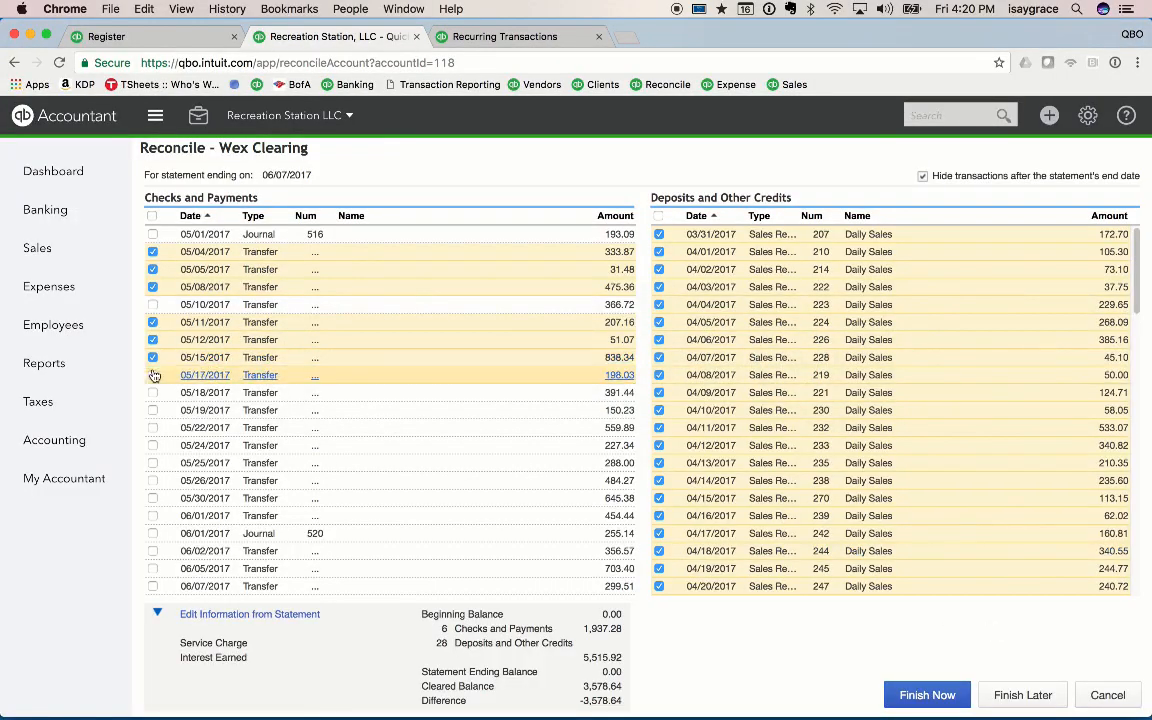
pyautogui.click(345, 376)
pyautogui.press('super+Tab')
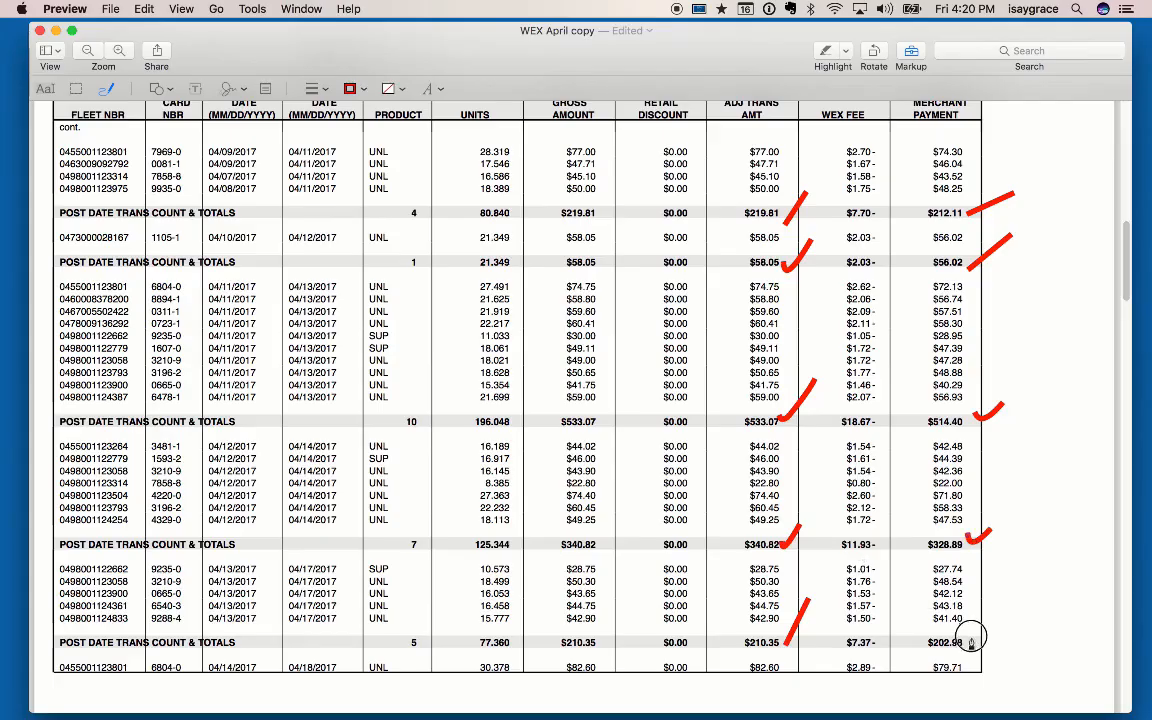
pyautogui.moveTo(969, 635); pyautogui.dragTo(1012, 615)
# Mark the 05/18/2017 transfer of 391.44 as cleared and draw a red checkmark beside the $396.39 Merchant Payment total on the report's page 3
pyautogui.scroll(-15, 1029, 558)
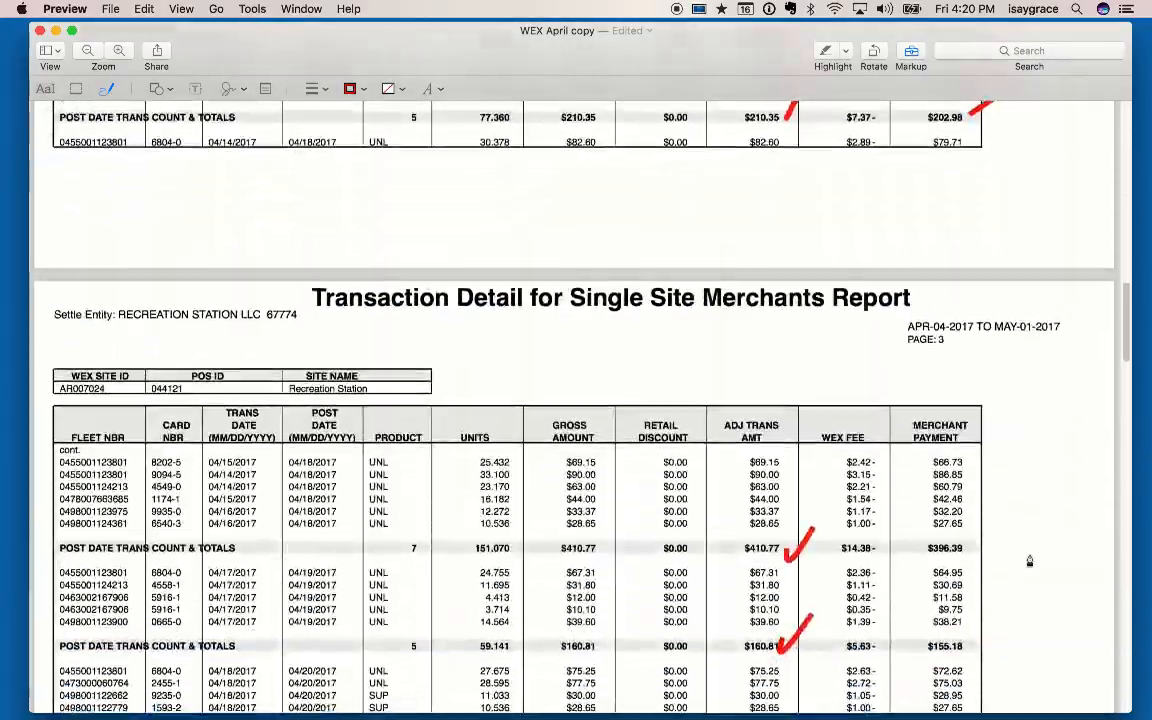
pyautogui.scroll(-5, 1029, 560)
pyautogui.press('super+Tab')
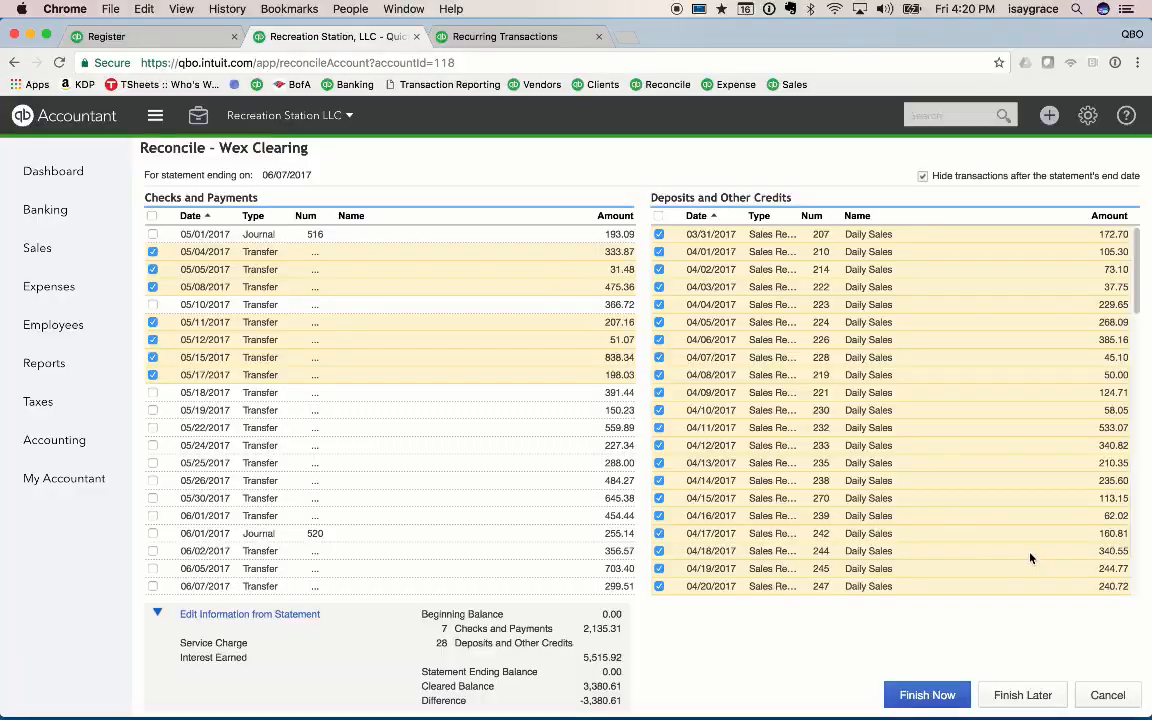
pyautogui.click(154, 393)
pyautogui.press('super+Tab')
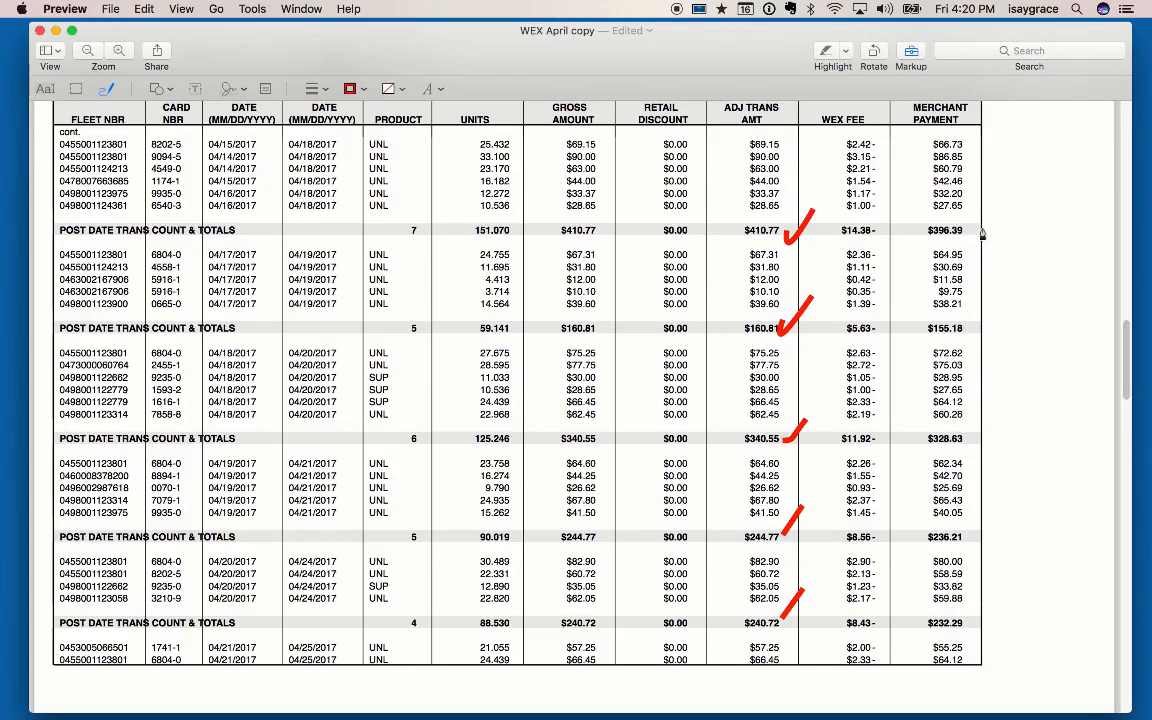
pyautogui.moveTo(972, 230); pyautogui.dragTo(1003, 213)
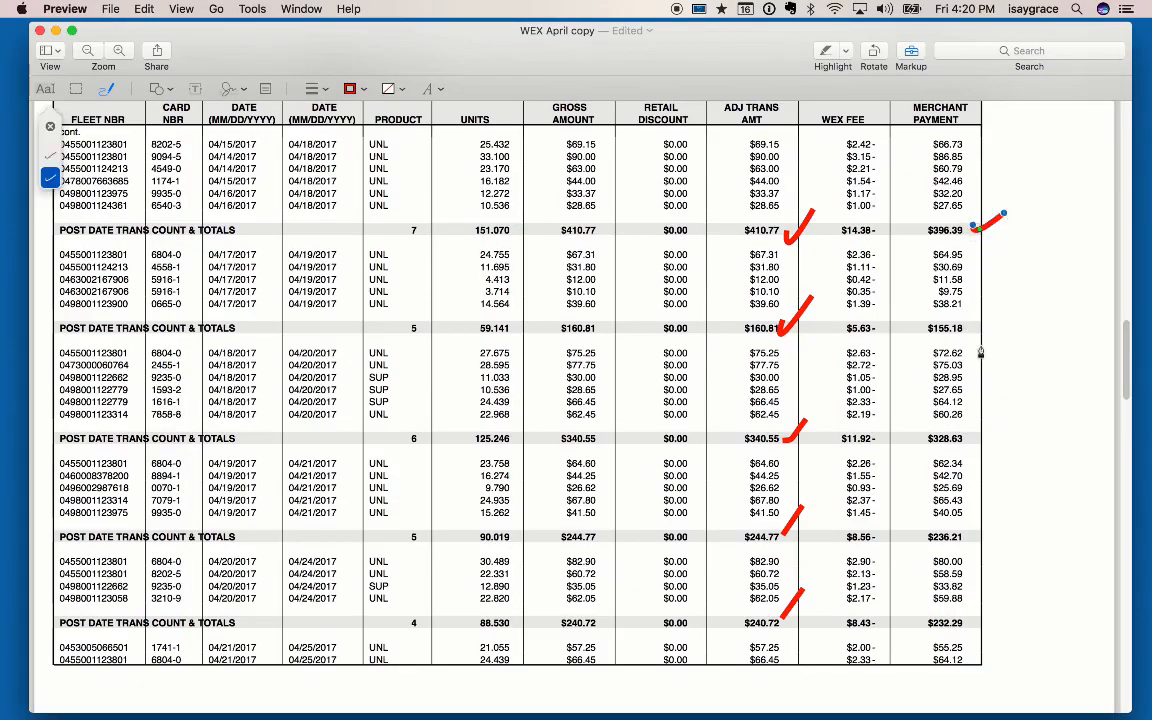
# Mark the 05/19/2017 transfer of 150.23 as cleared and draw a red checkmark beside the report's $155.18 Merchant Payment total
pyautogui.press('super+Tab')
pyautogui.press('Escape')
pyautogui.press('super+Tab')
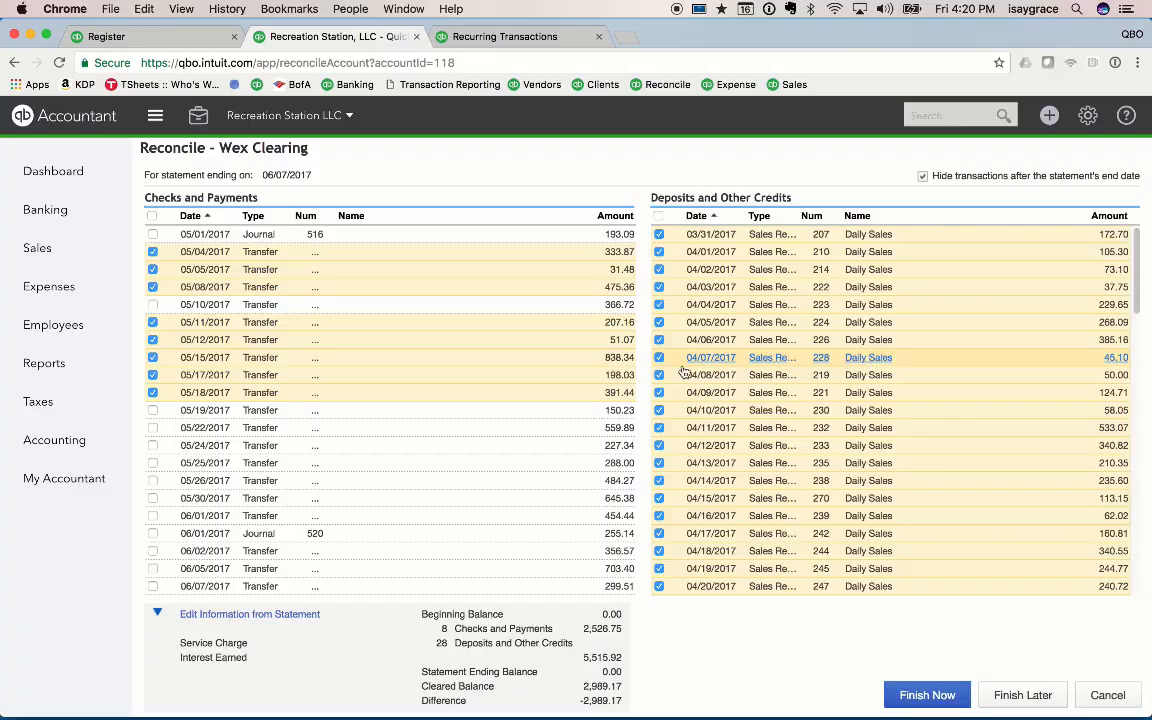
pyautogui.click(152, 410)
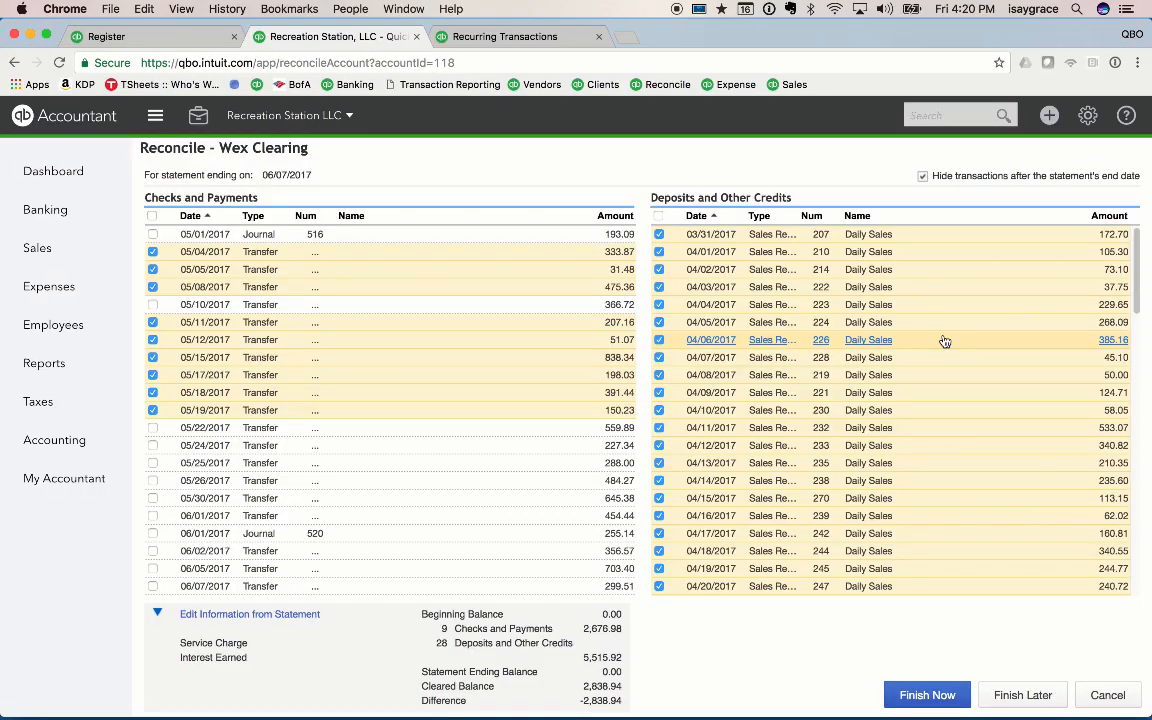
pyautogui.press('super+Tab')
pyautogui.press('super+Tab')
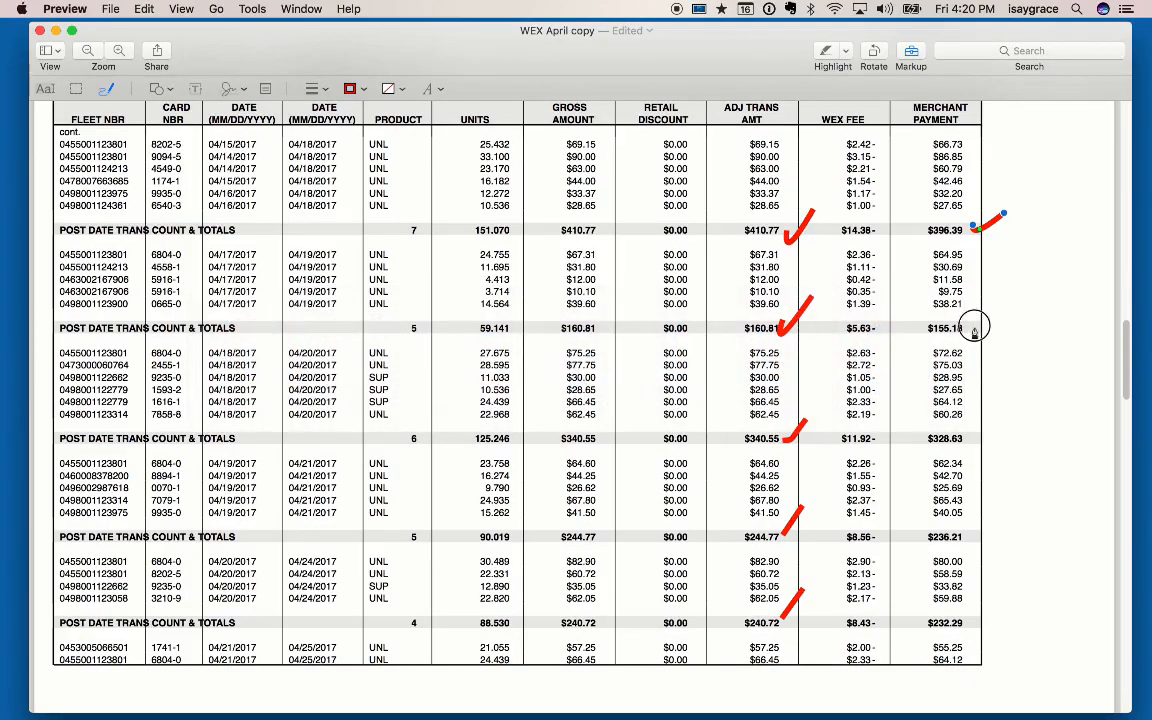
pyautogui.moveTo(978, 318); pyautogui.dragTo(1012, 302)
# Mark the 05/22/2017 transfer of 559.89 as cleared and draw red checkmarks beside the report's $328.63 and $236.21 Merchant Payment totals
pyautogui.press('super+Tab')
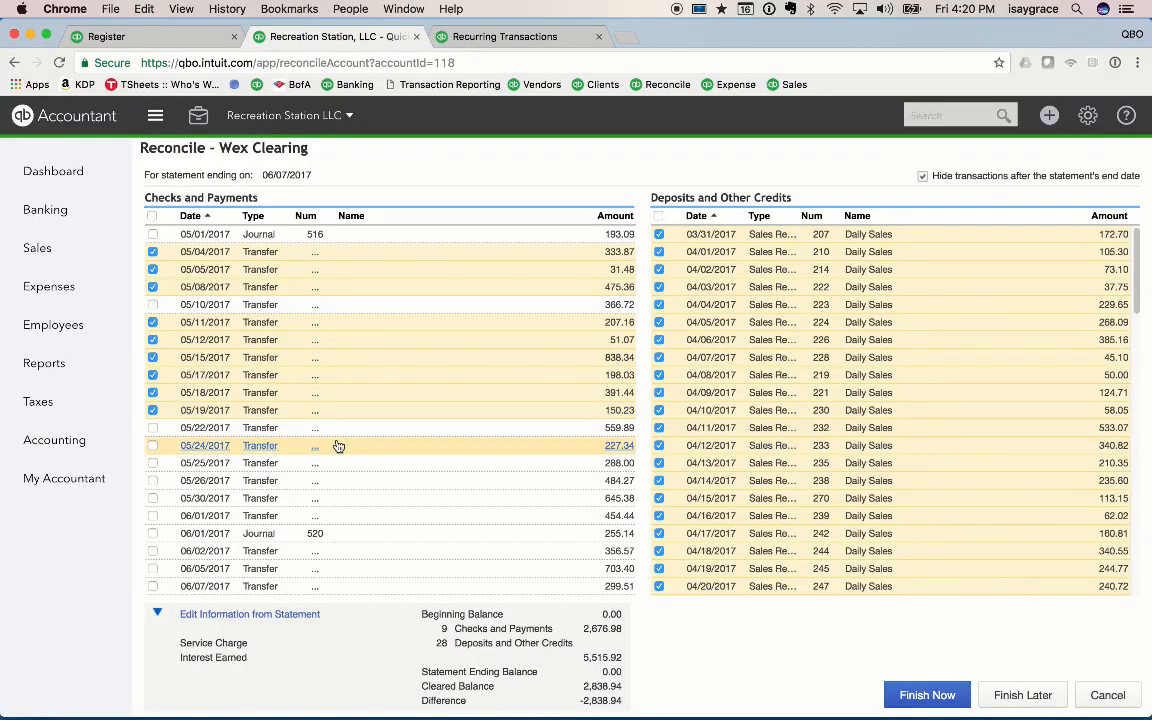
pyautogui.press('super+Tab')
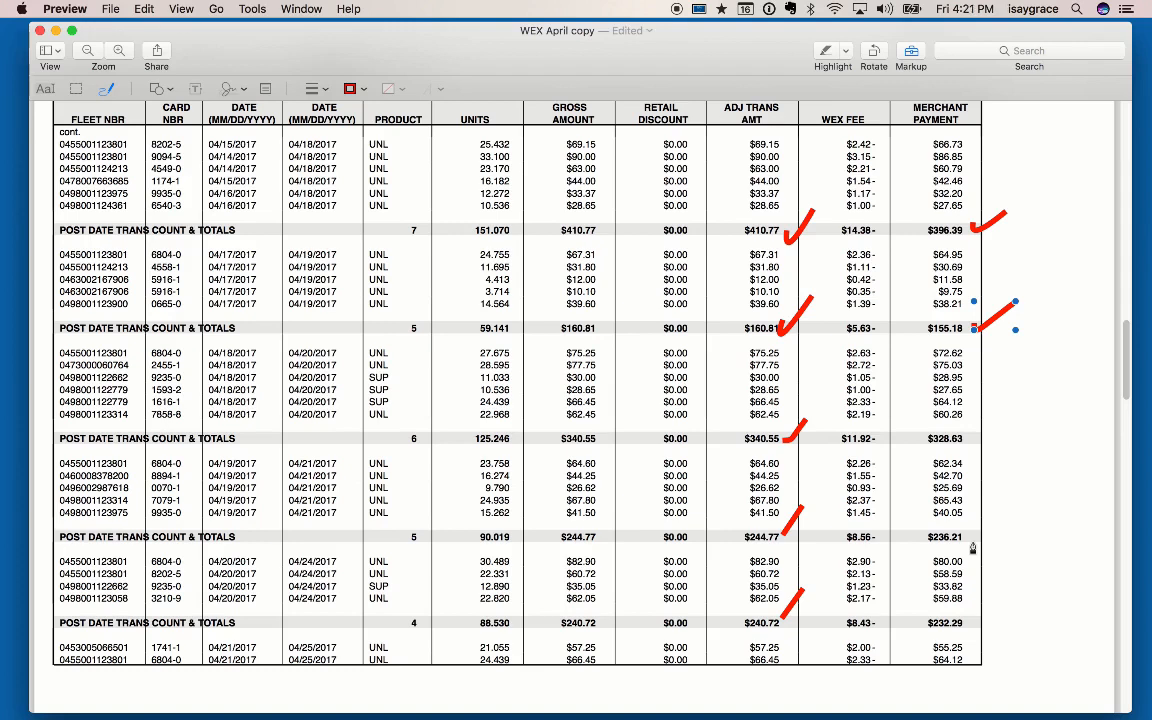
pyautogui.press('super+Tab')
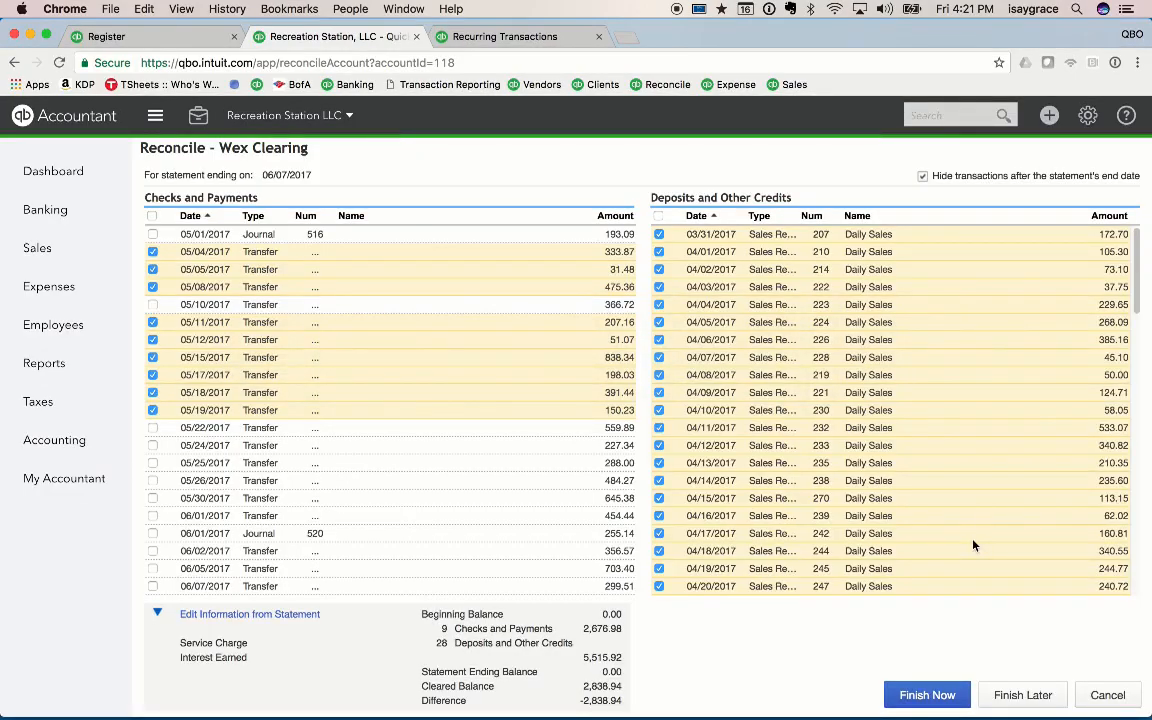
pyautogui.press('super+Tab')
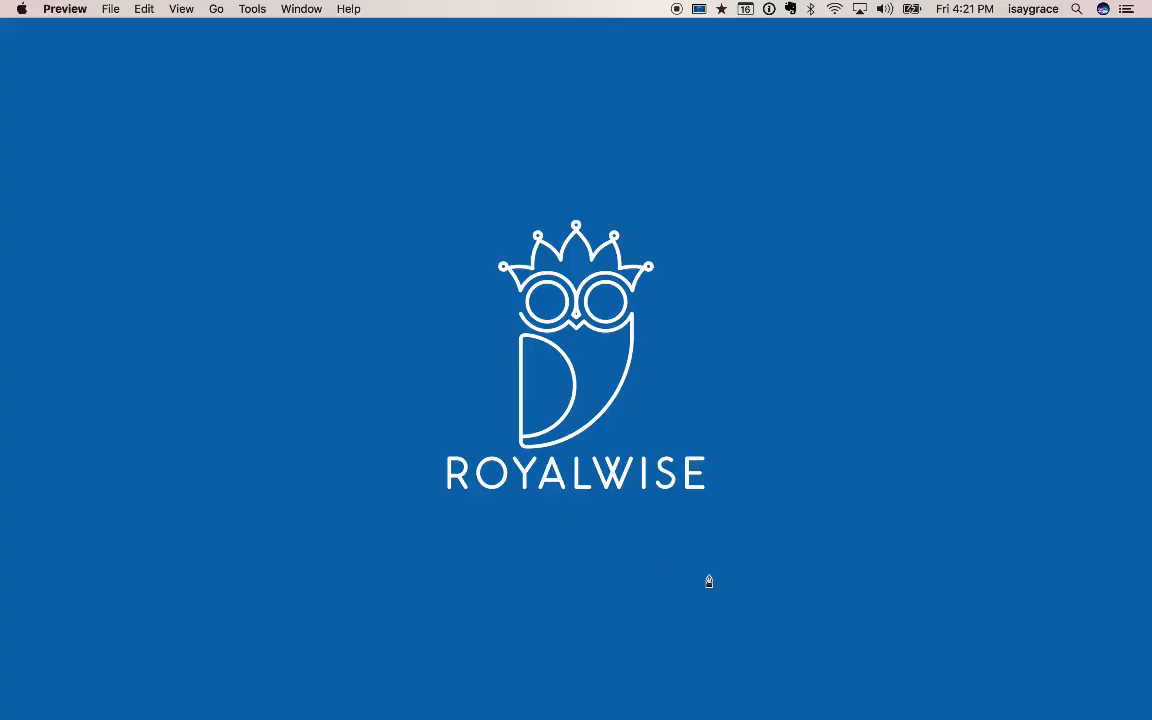
pyautogui.moveTo(968, 430); pyautogui.dragTo(1003, 415)
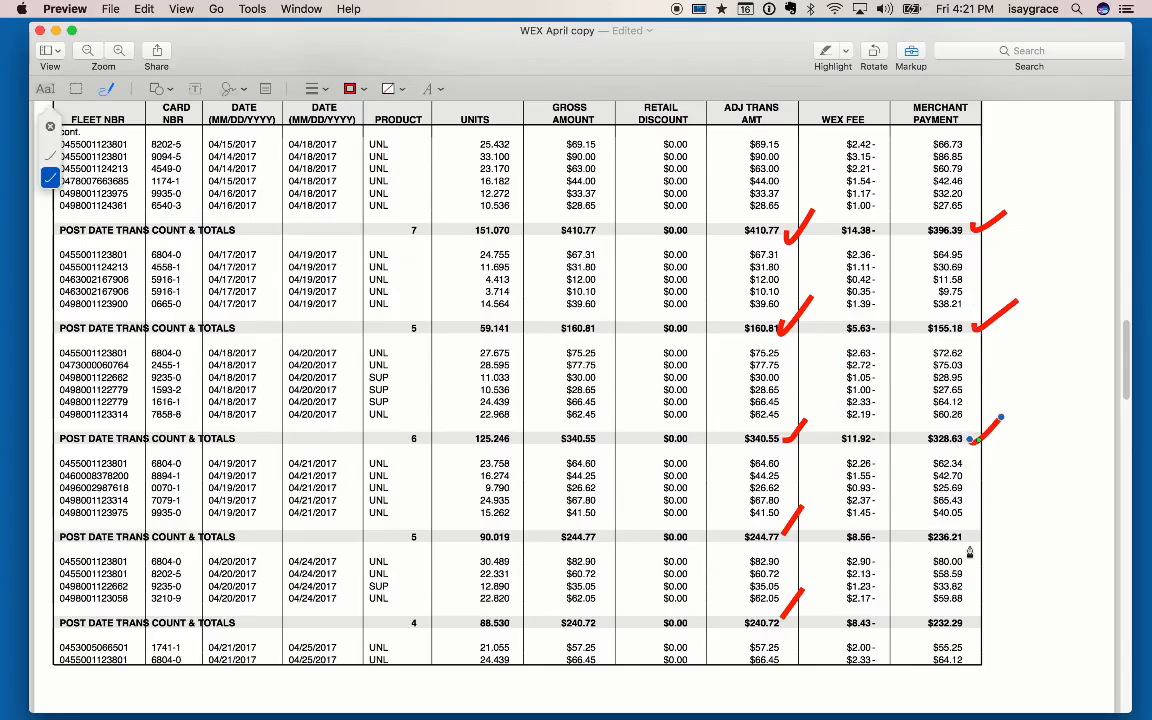
pyautogui.moveTo(968, 528); pyautogui.dragTo(1001, 511)
# Mark the 05/24/2017 transfer of 227.34 as cleared and draw a red checkmark beside the report's $232.29 Merchant Payment total
pyautogui.press('super+Tab')
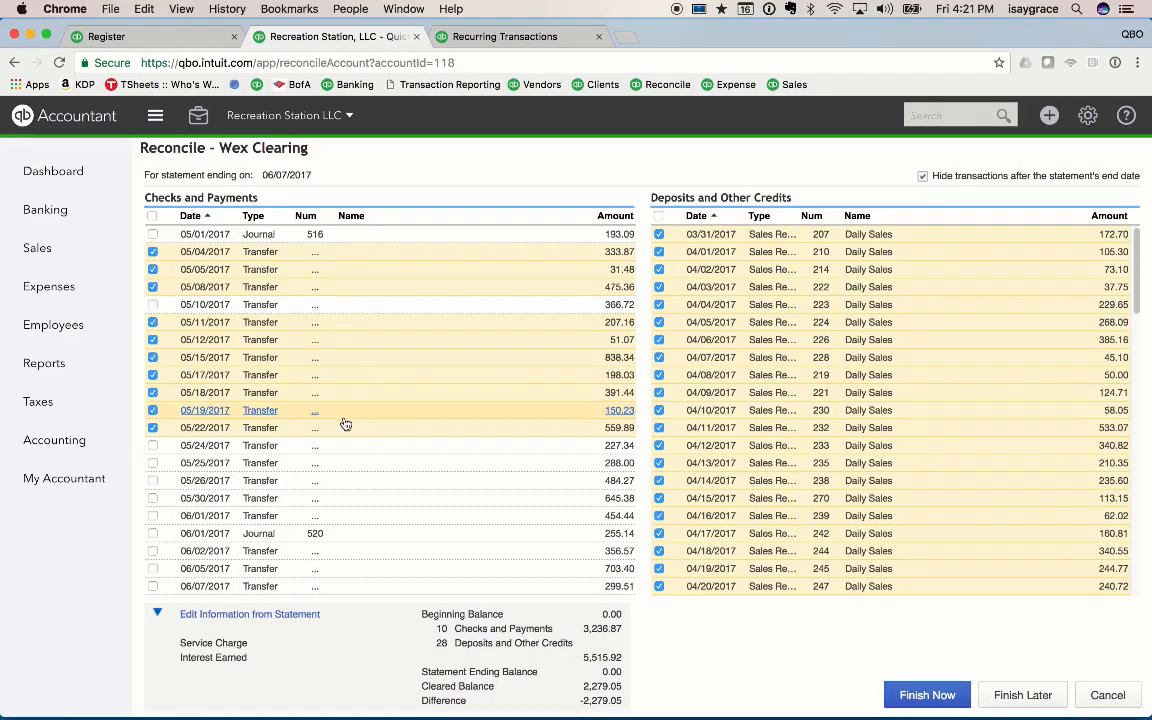
pyautogui.click(152, 445)
pyautogui.press('super+Tab')
pyautogui.moveTo(970, 628); pyautogui.dragTo(1004, 602)
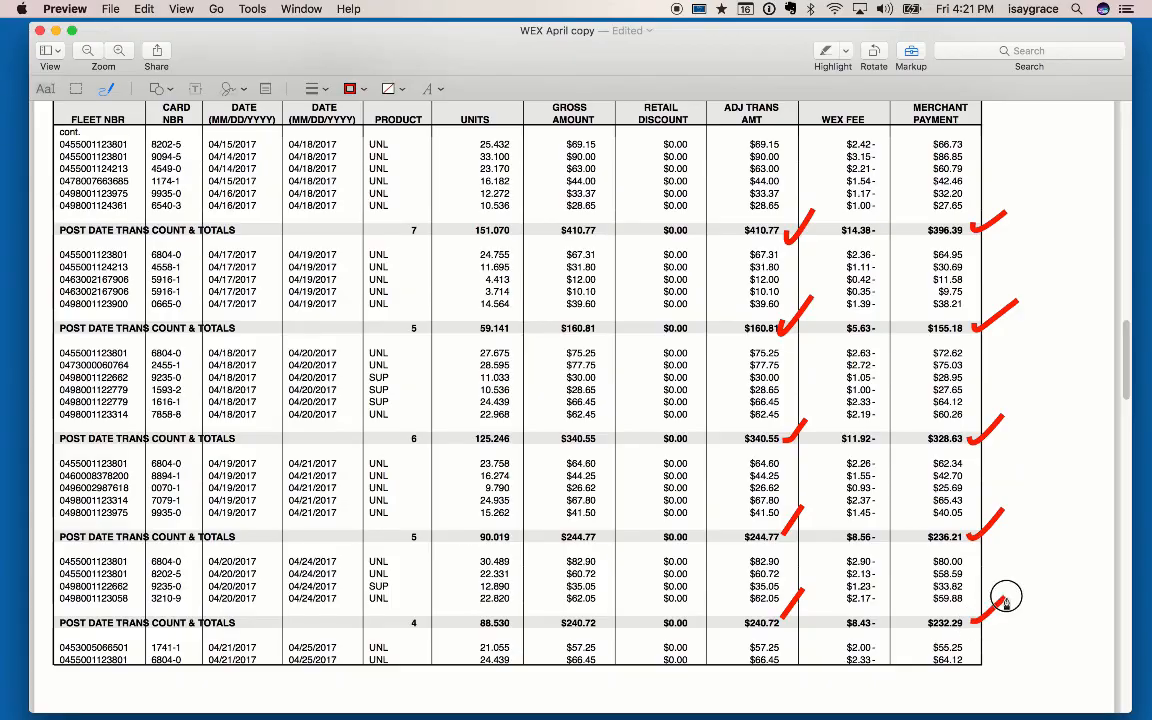
# Mark the 05/25/2017 transfer of 288.00 as cleared and draw a red checkmark beside the $292.95 Merchant Payment total on the report's next page
pyautogui.scroll(-5, 1040, 560)
pyautogui.scroll(-15, 1040, 560)
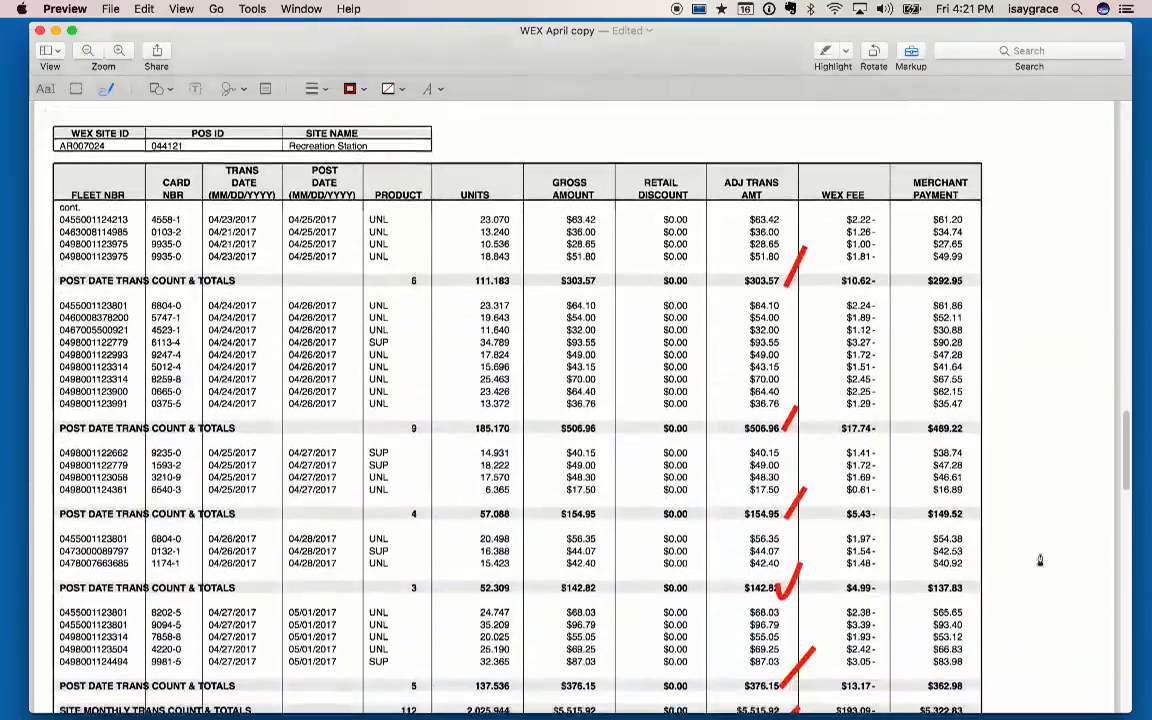
pyautogui.press('super+Tab')
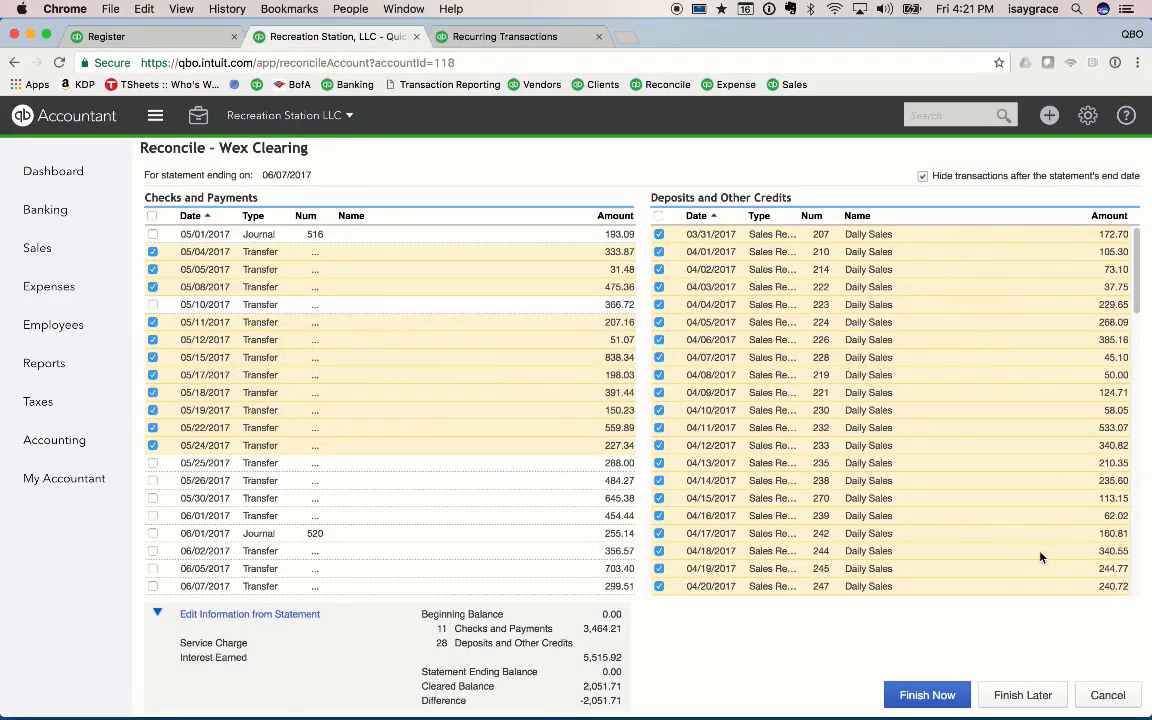
pyautogui.click(153, 463)
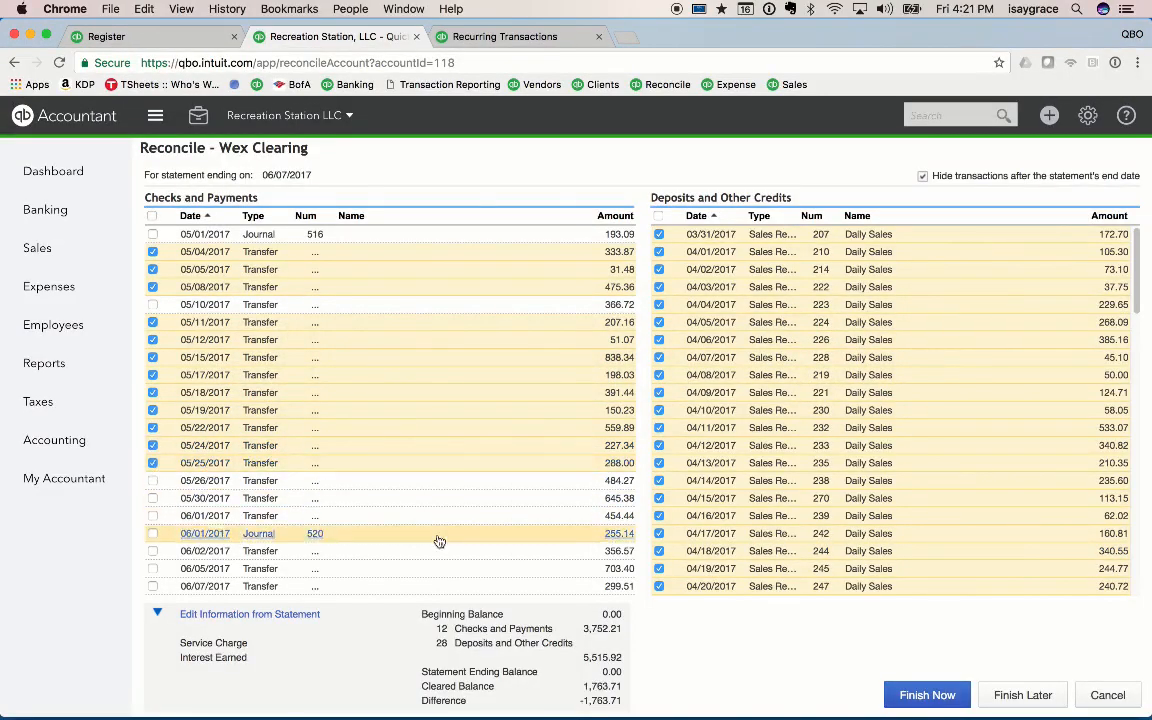
pyautogui.press('super+Tab')
pyautogui.moveTo(972, 183); pyautogui.dragTo(1007, 162)
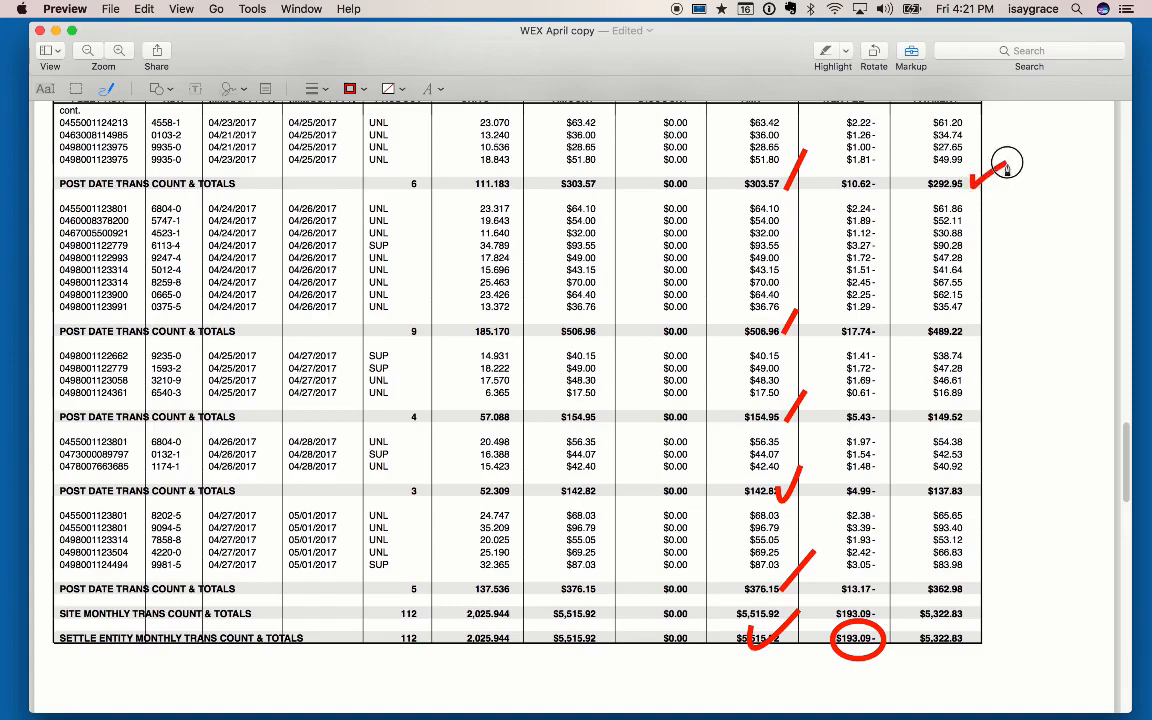
# Mark the 05/26/2017 transfer of 484.27 as cleared and draw a red checkmark beside the report's $489.22 Merchant Payment total
pyautogui.press('super+Tab')
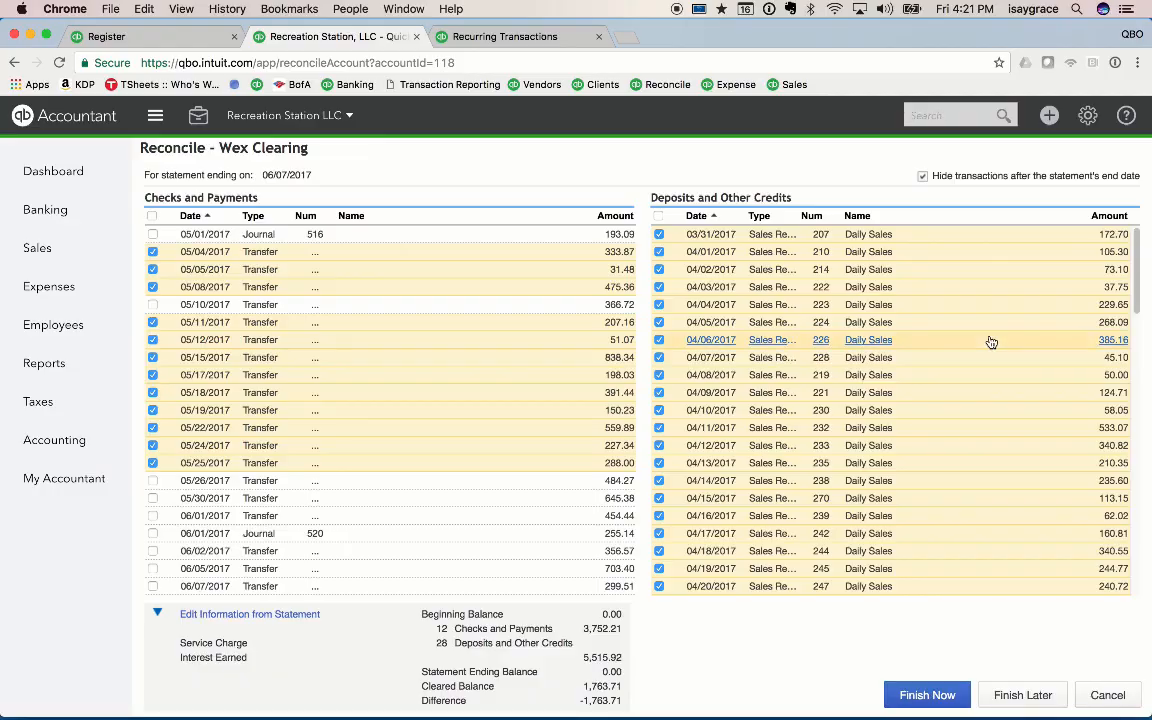
pyautogui.click(153, 480)
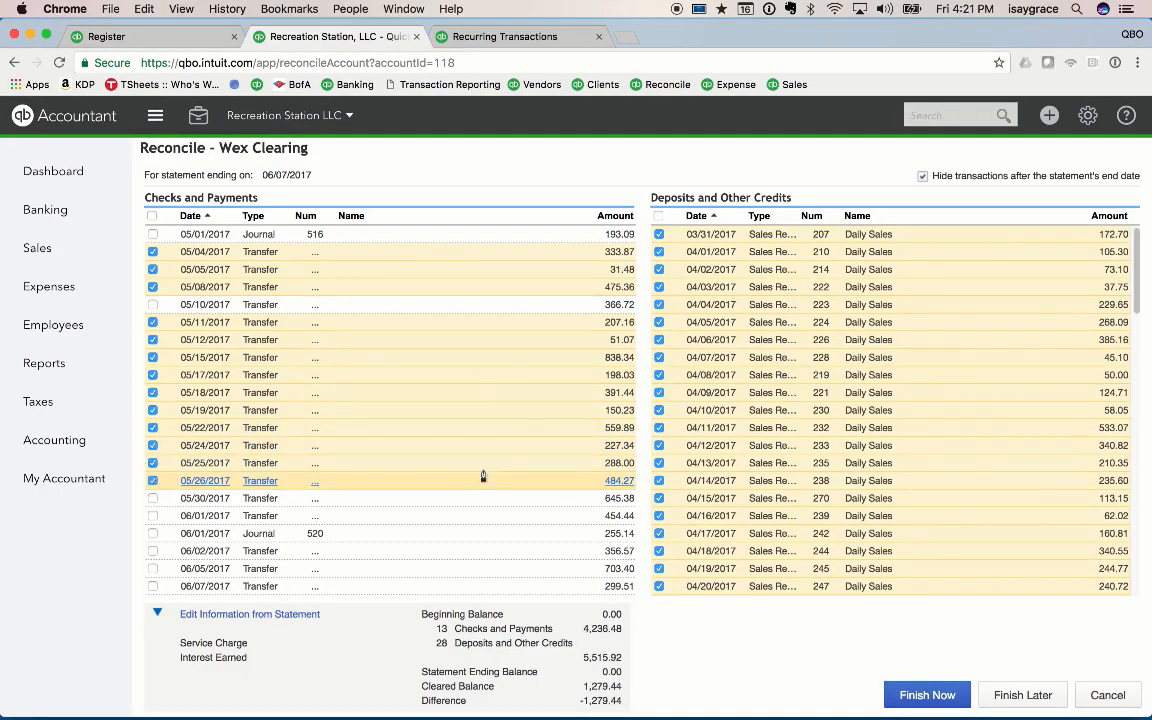
pyautogui.press('super+Tab')
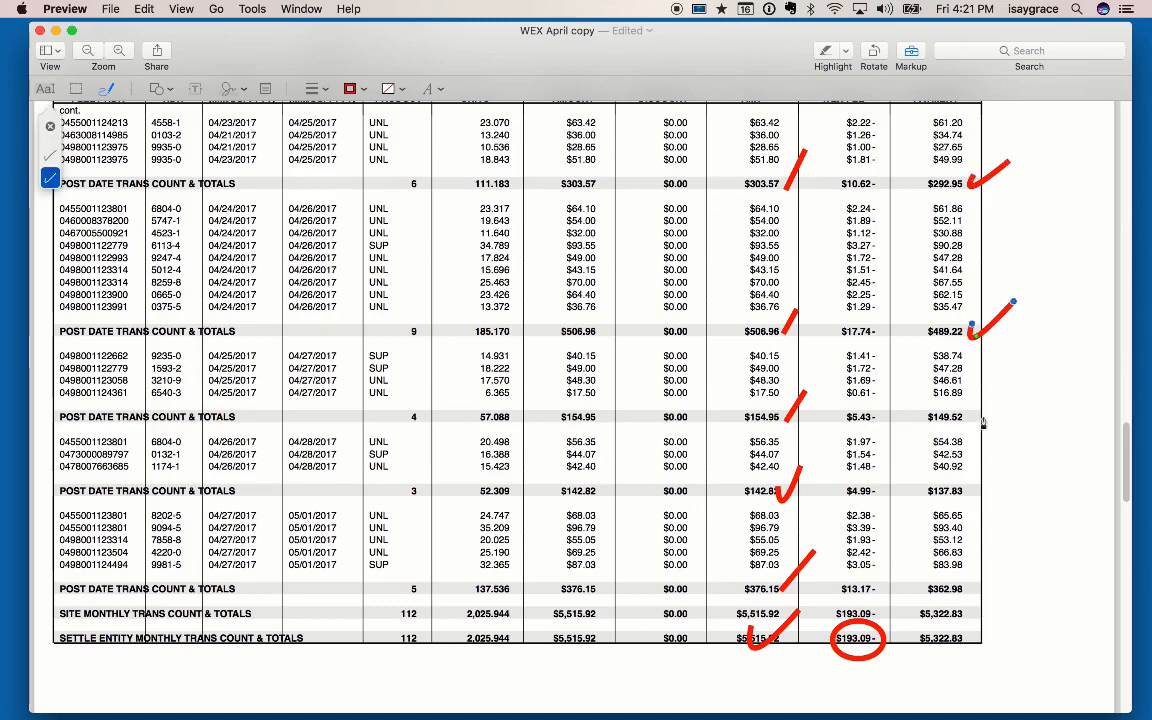
pyautogui.press('super+Tab')
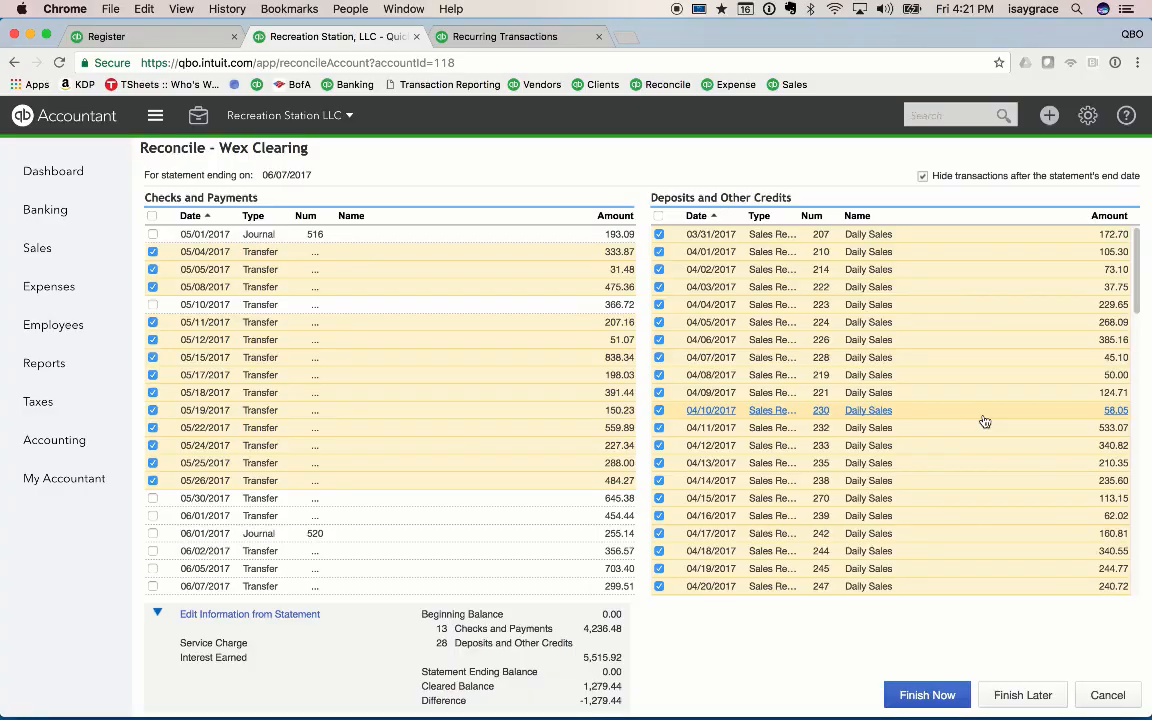
pyautogui.press('super+Tab')
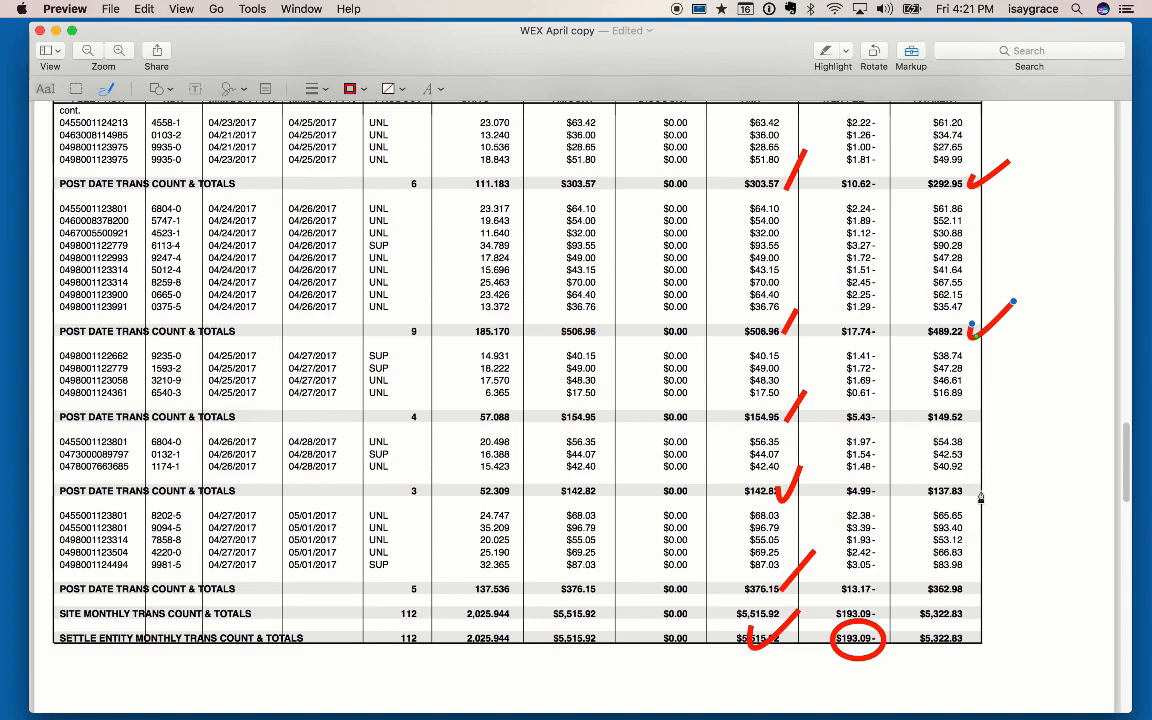
# Compare the report's last three Merchant Payment totals with the outgoing transfers and mark the 05/30/2017 transfer of 645.38 as cleared
pyautogui.press('super+Tab')
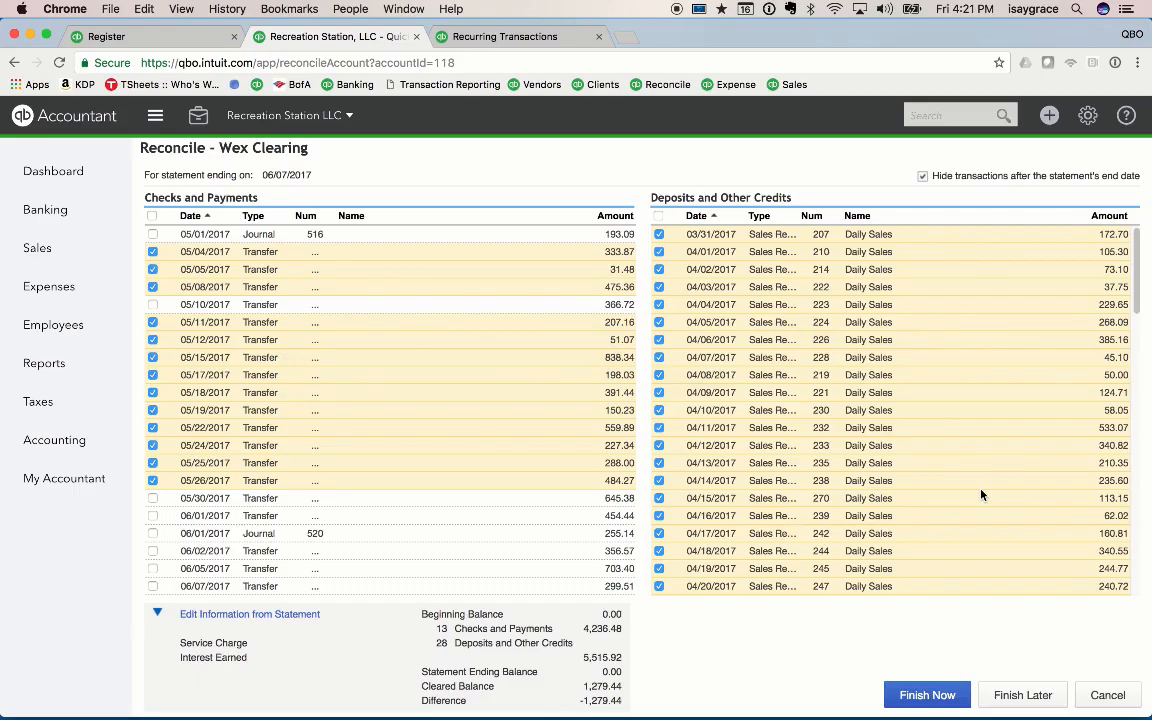
pyautogui.press('super+Tab')
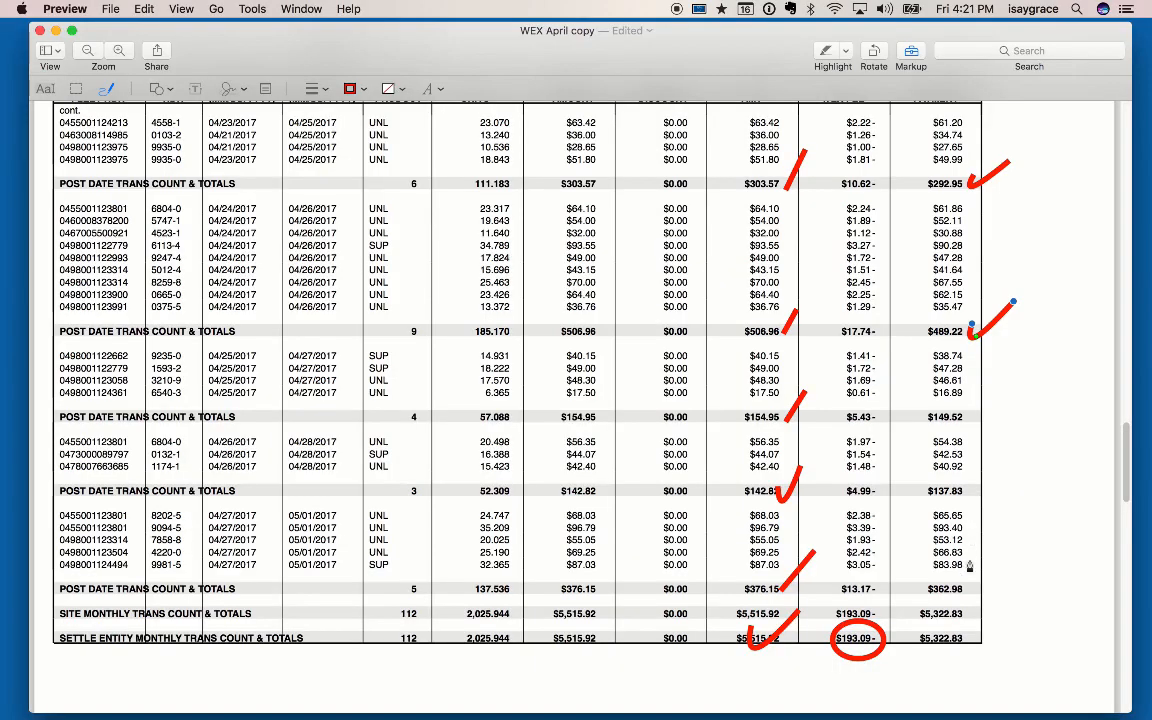
pyautogui.press('super+Tab')
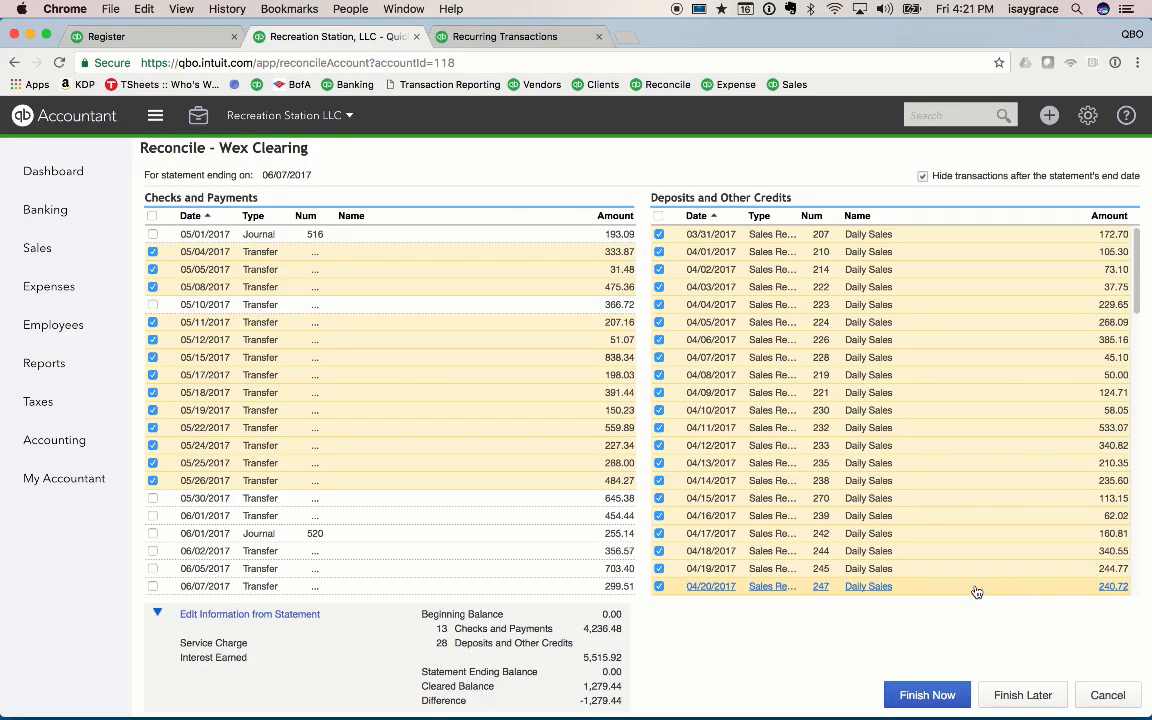
pyautogui.press('super+Tab')
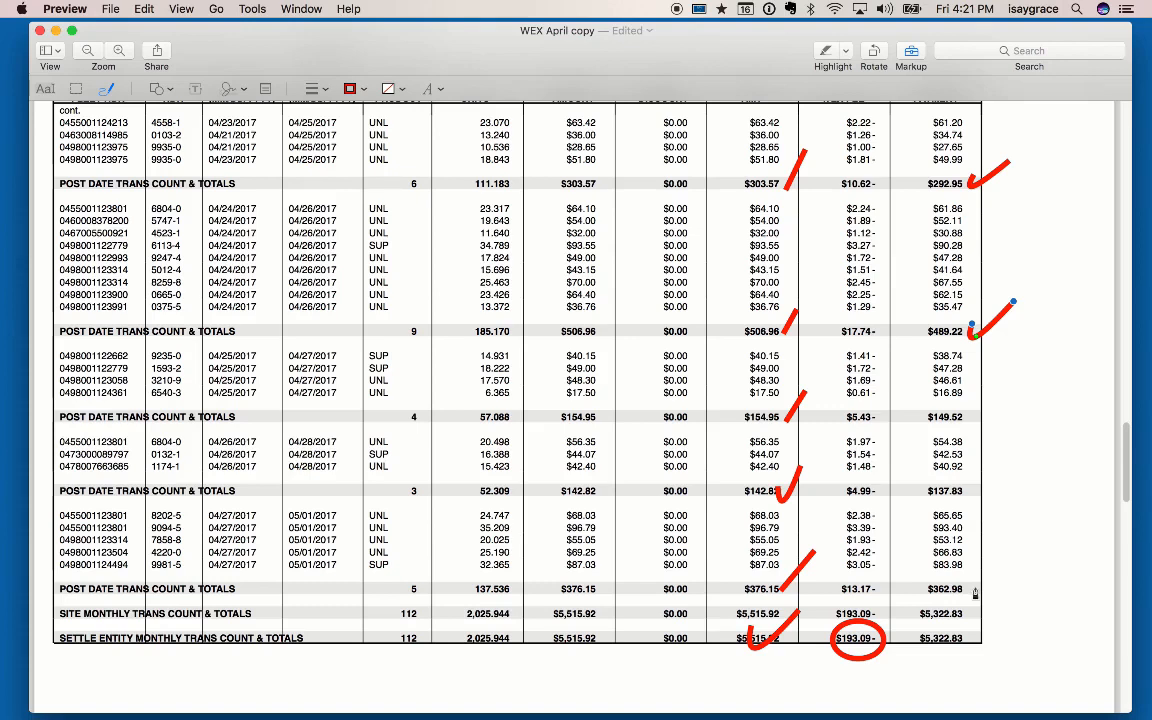
pyautogui.press('super+Tab')
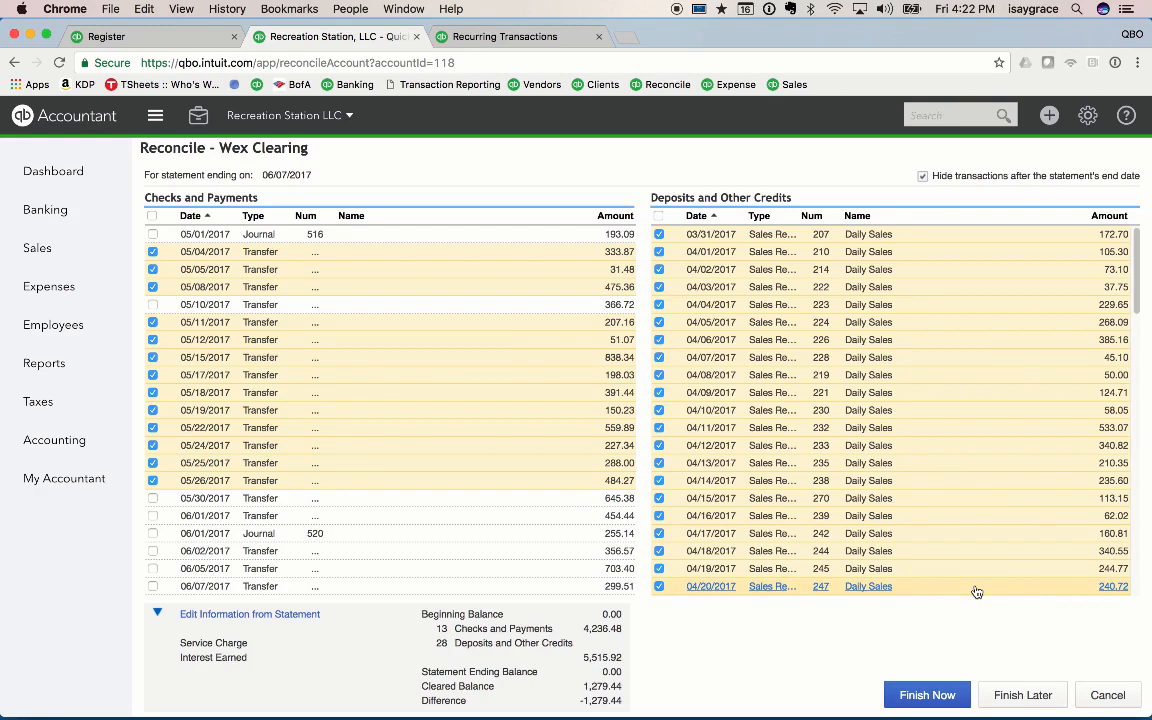
pyautogui.press('super+Tab')
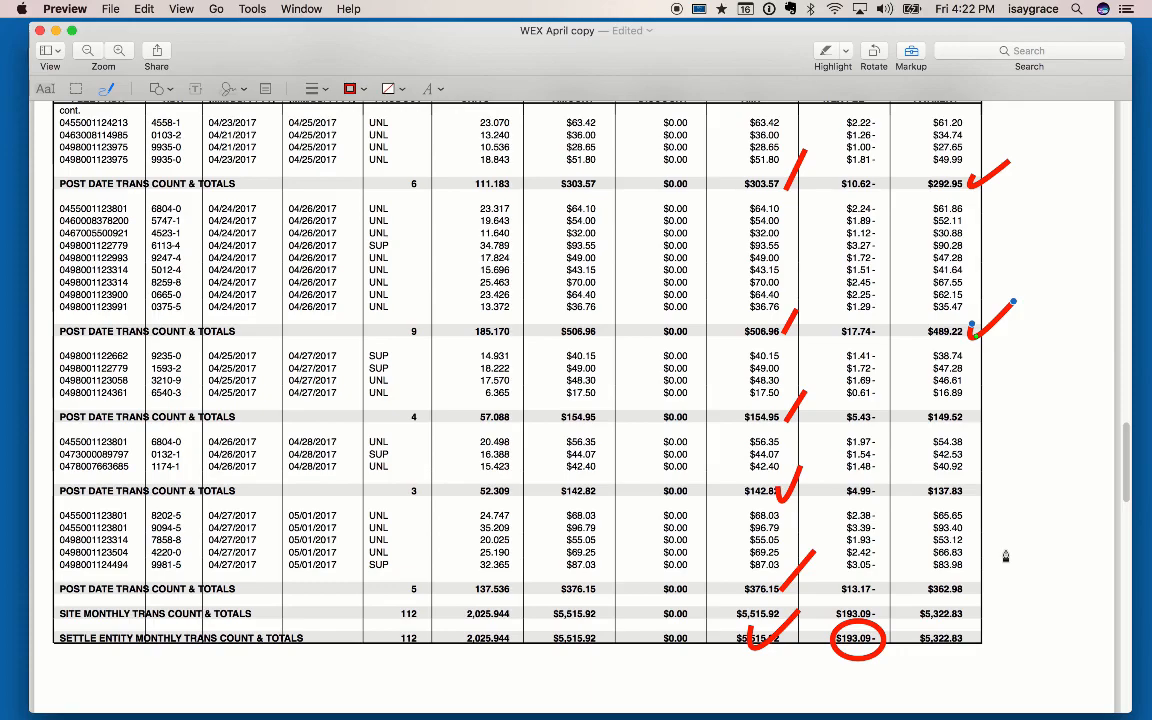
pyautogui.press('super+Tab')
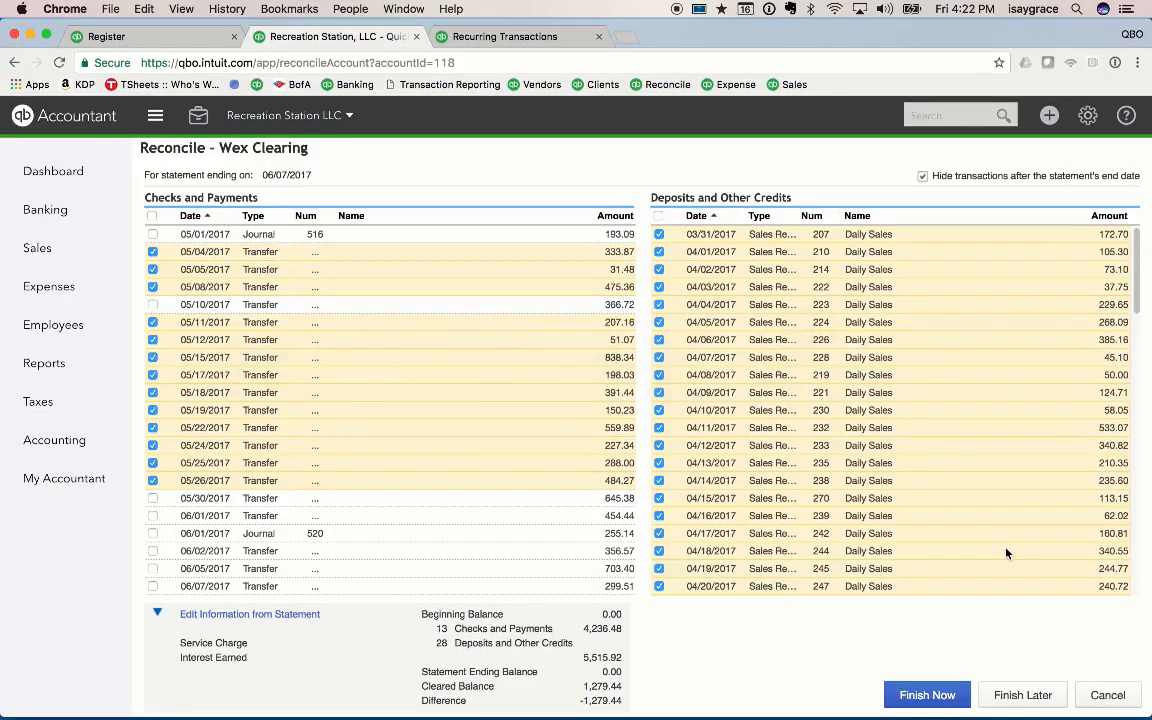
pyautogui.click(152, 498)
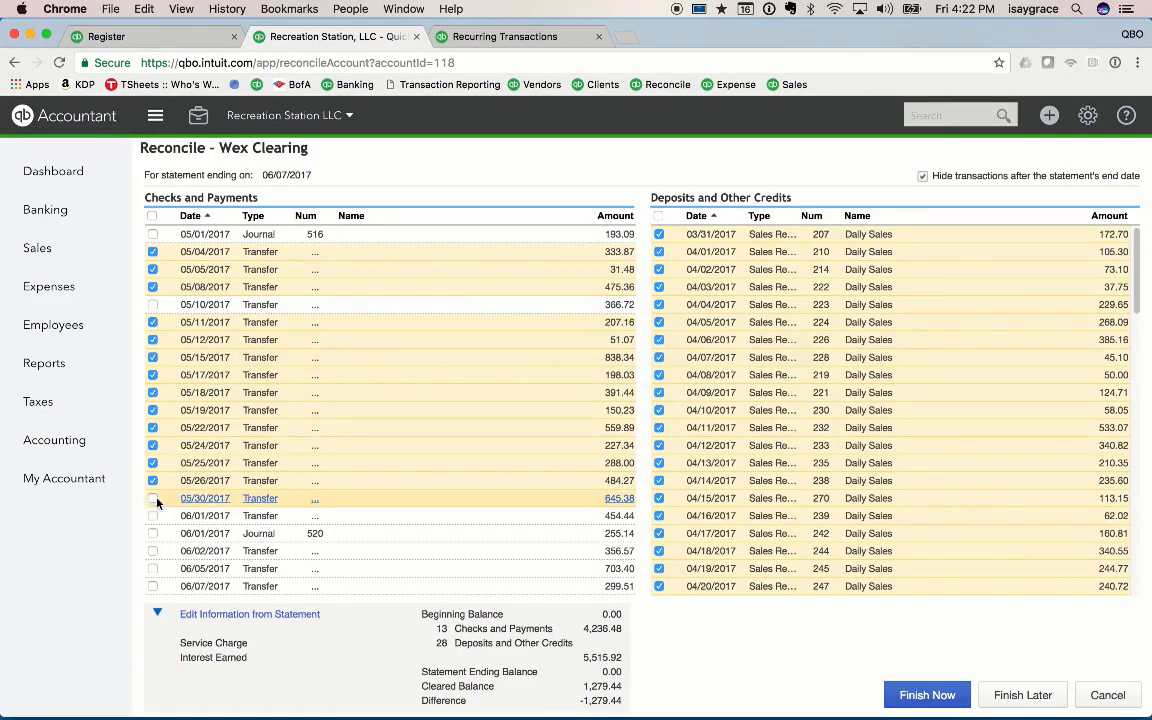
# Draw red checkmarks beside the report's $149.52, $137.83 and $362.98 Merchant Payment totals and a curved arrow spanning them
pyautogui.press('super+Tab')
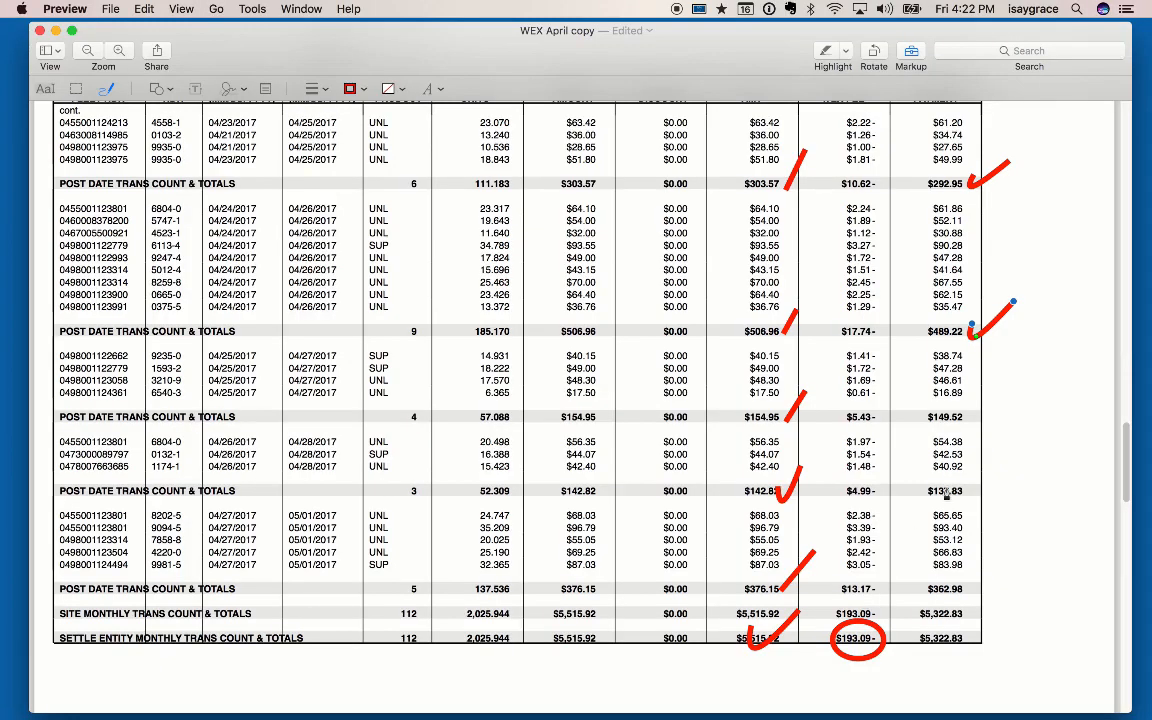
pyautogui.moveTo(979, 412); pyautogui.dragTo(1013, 398)
pyautogui.moveTo(972, 486)
pyautogui.mouseDown()
pyautogui.moveTo(979, 495)
pyautogui.moveTo(996, 476)
pyautogui.mouseUp()
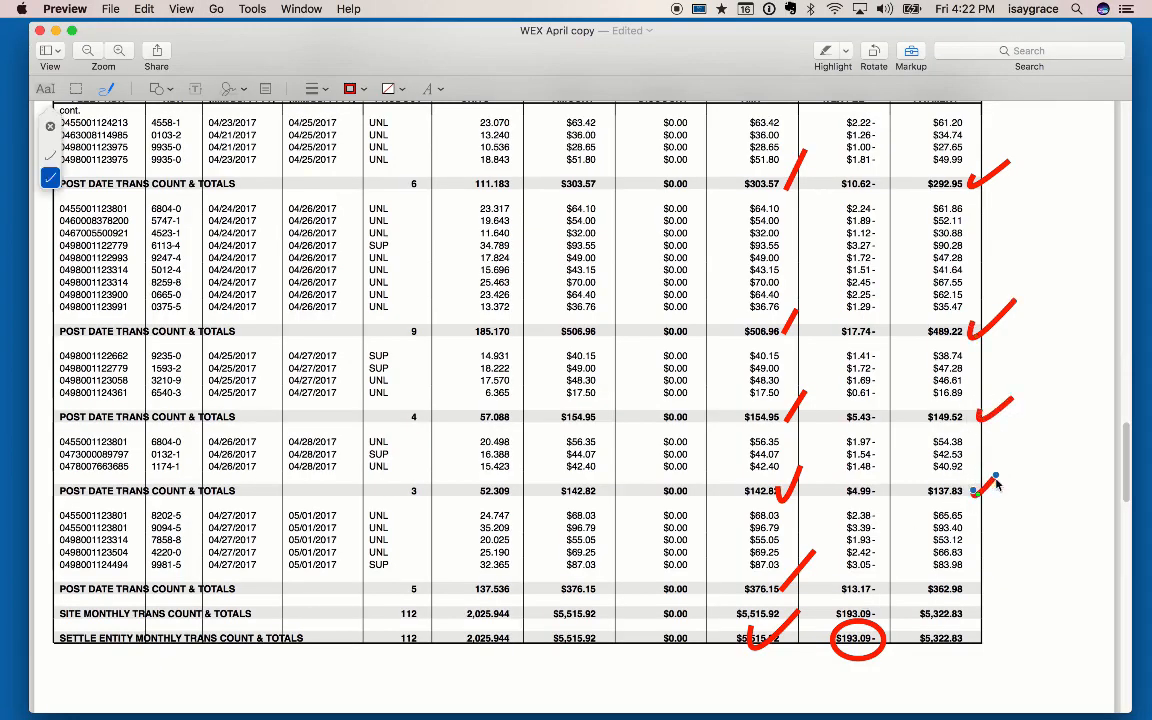
pyautogui.moveTo(975, 574); pyautogui.dragTo(992, 559)
pyautogui.moveTo(974, 414)
pyautogui.mouseDown()
pyautogui.moveTo(1036, 445)
pyautogui.moveTo(969, 414)
pyautogui.moveTo(1049, 428)
pyautogui.moveTo(978, 615)
pyautogui.moveTo(1006, 573)
pyautogui.mouseUp()
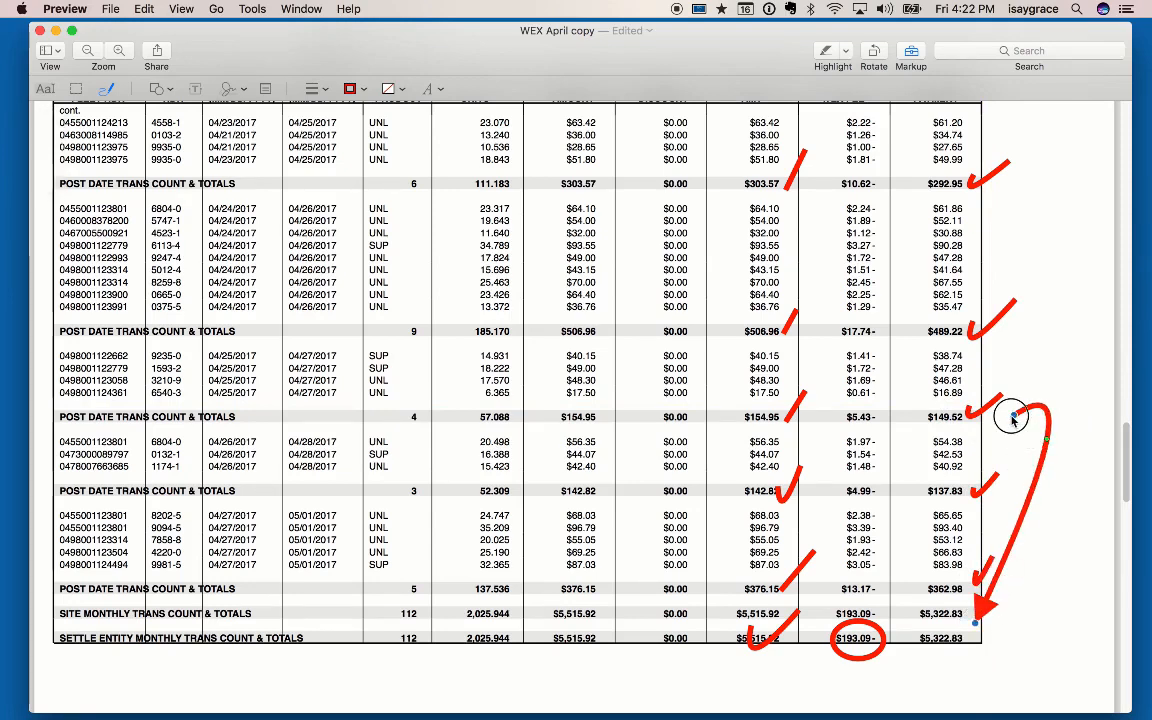
pyautogui.moveTo(1014, 415); pyautogui.dragTo(997, 420)
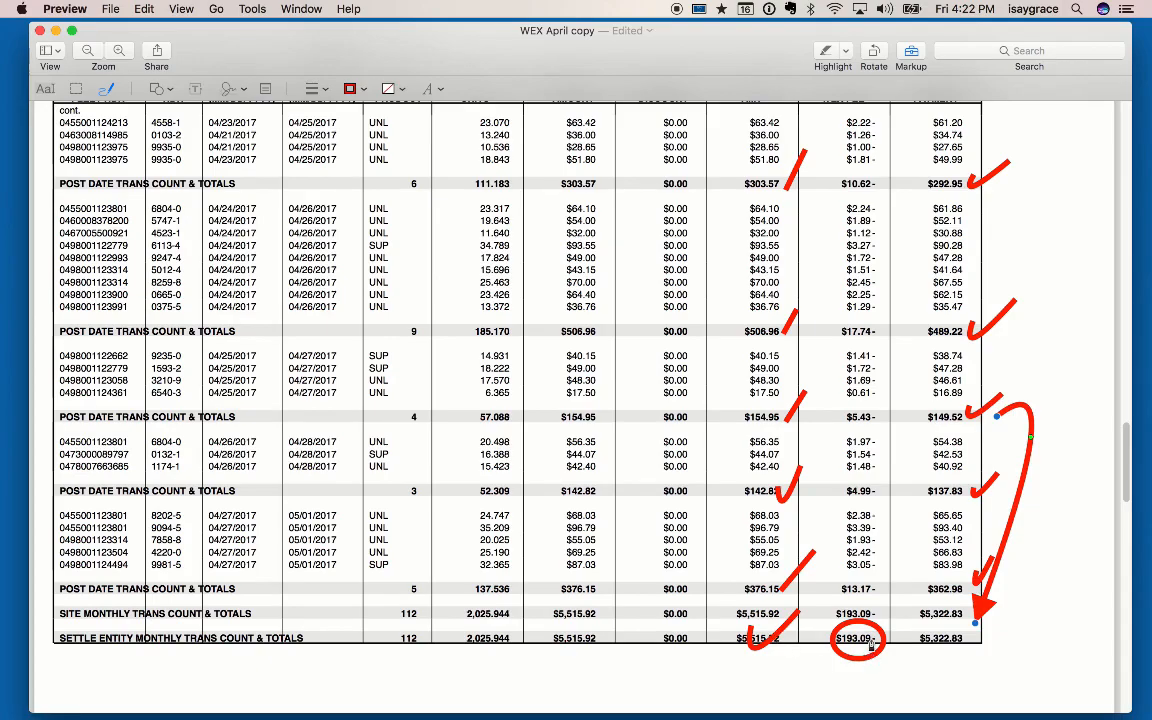
# Mark the 05/01/2017 journal 516 of 193.09 and the 05/10/2017 transfer of 366.72 as cleared
pyautogui.press('super+Tab')
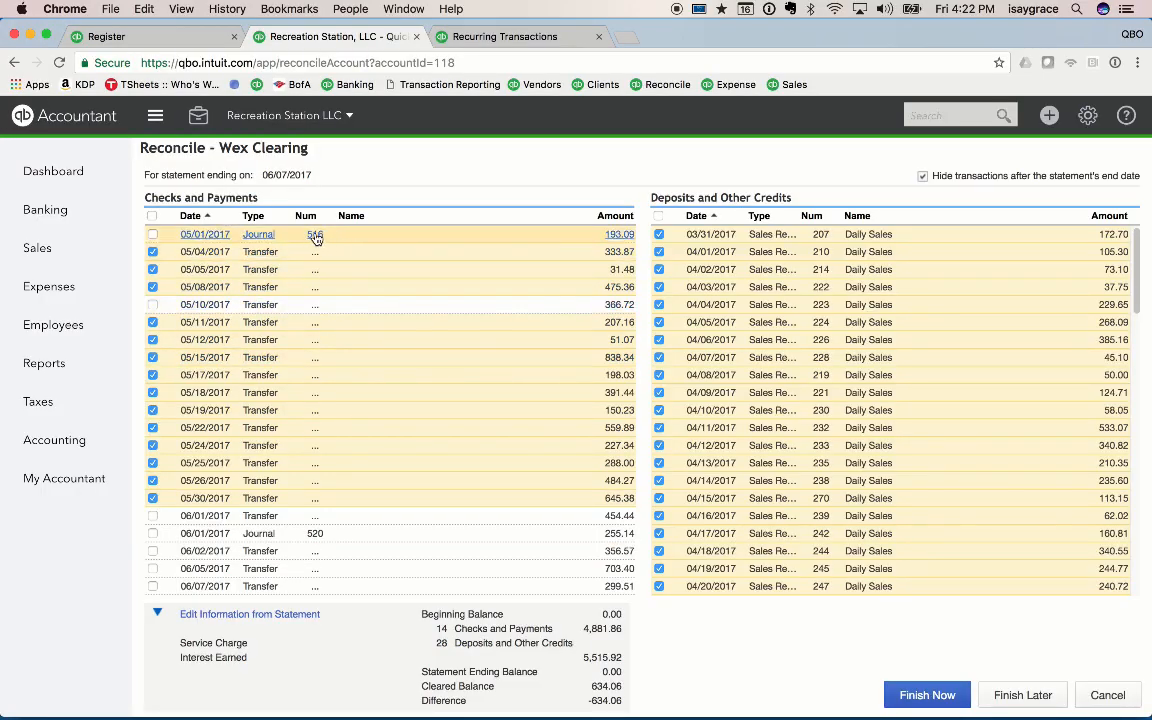
pyautogui.click(153, 234)
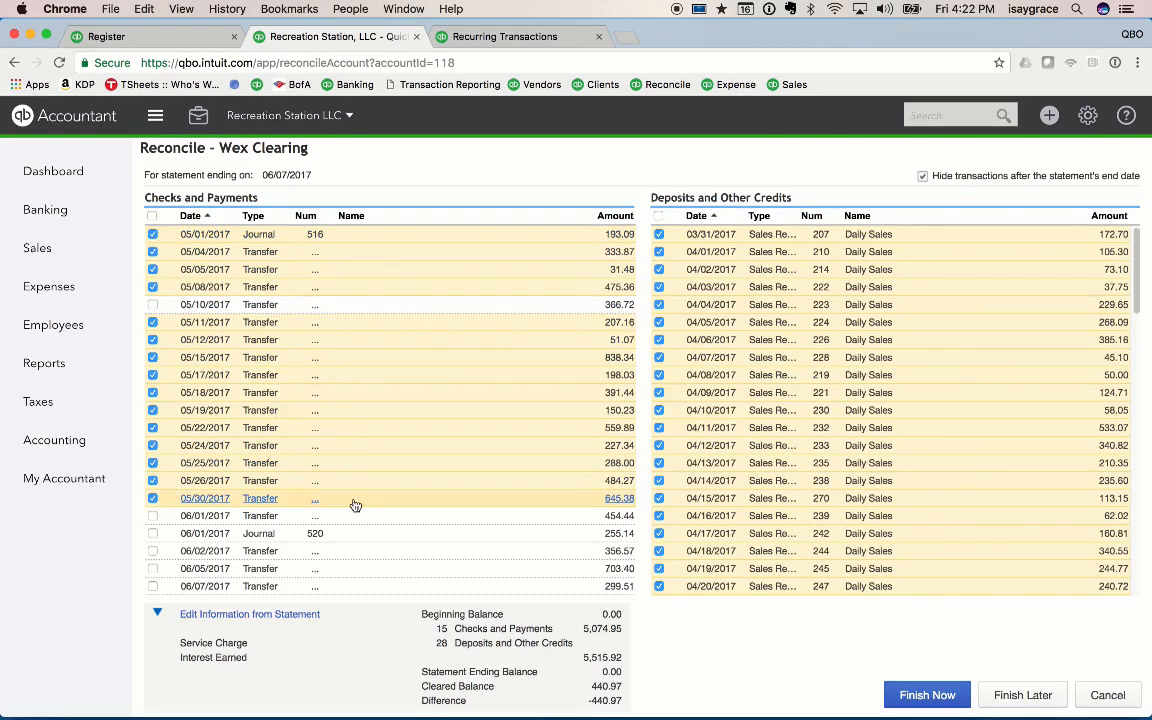
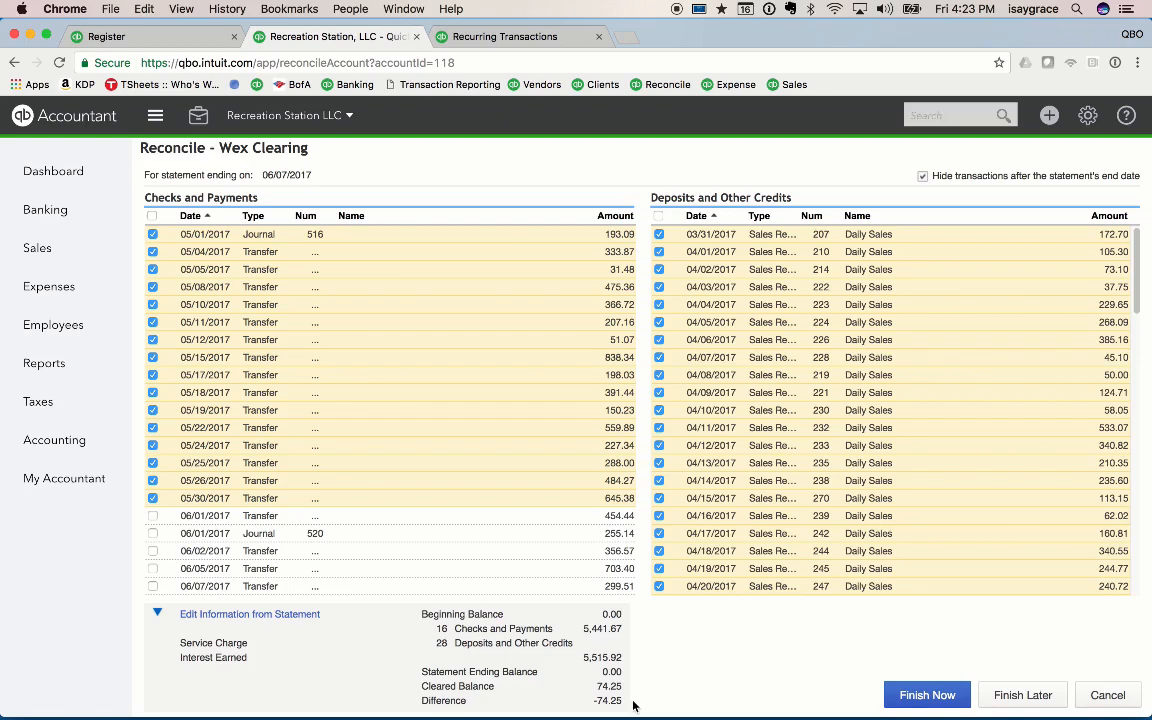
# Review the marked Merchant Payment totals from the report's page 4 back to page 1
pyautogui.press('super+Tab')
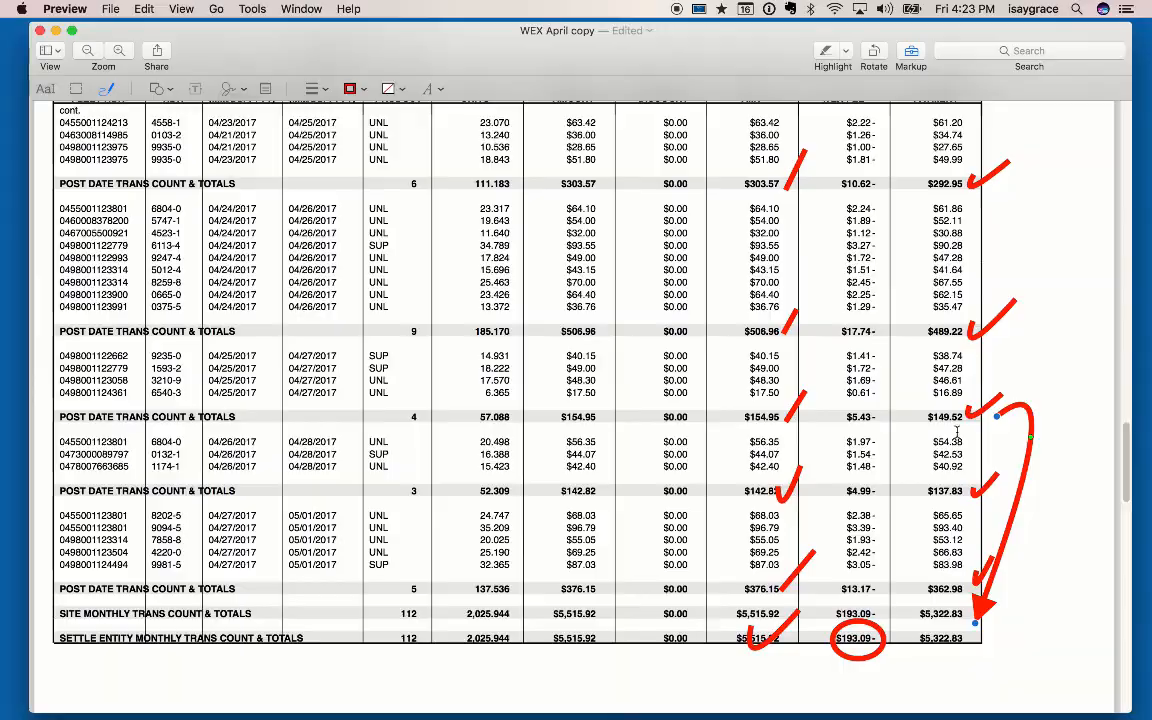
pyautogui.scroll(1, 955, 465)
pyautogui.scroll(10, 955, 465)
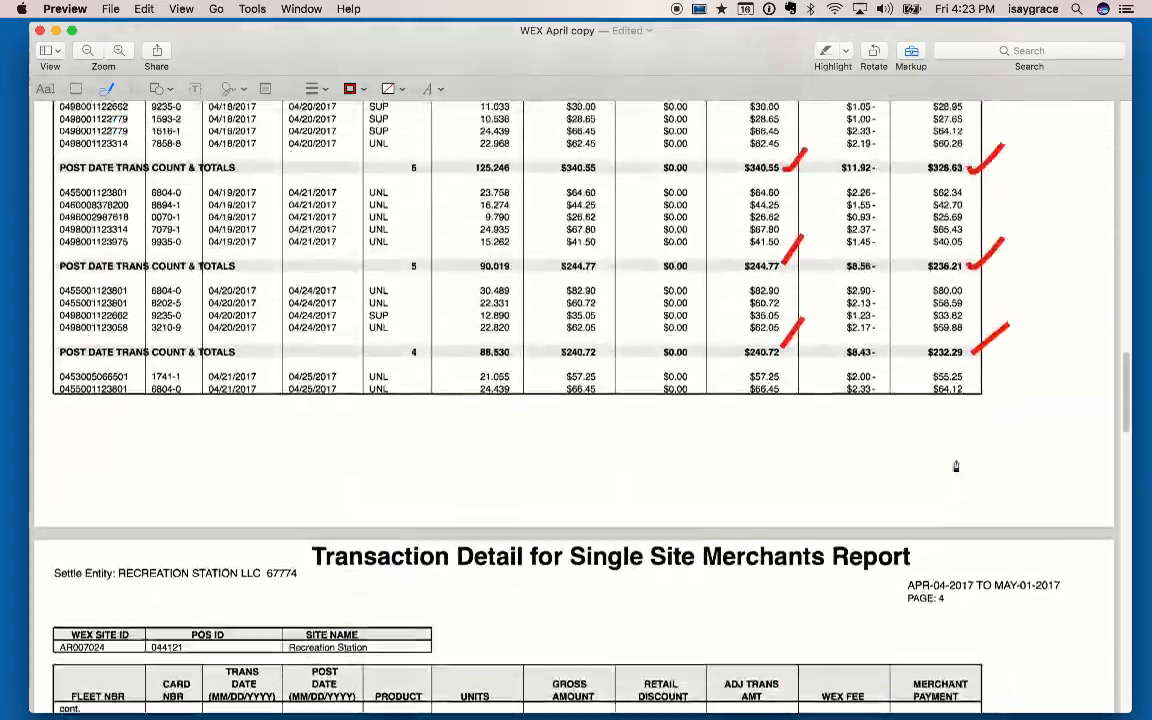
pyautogui.scroll(5, 955, 465)
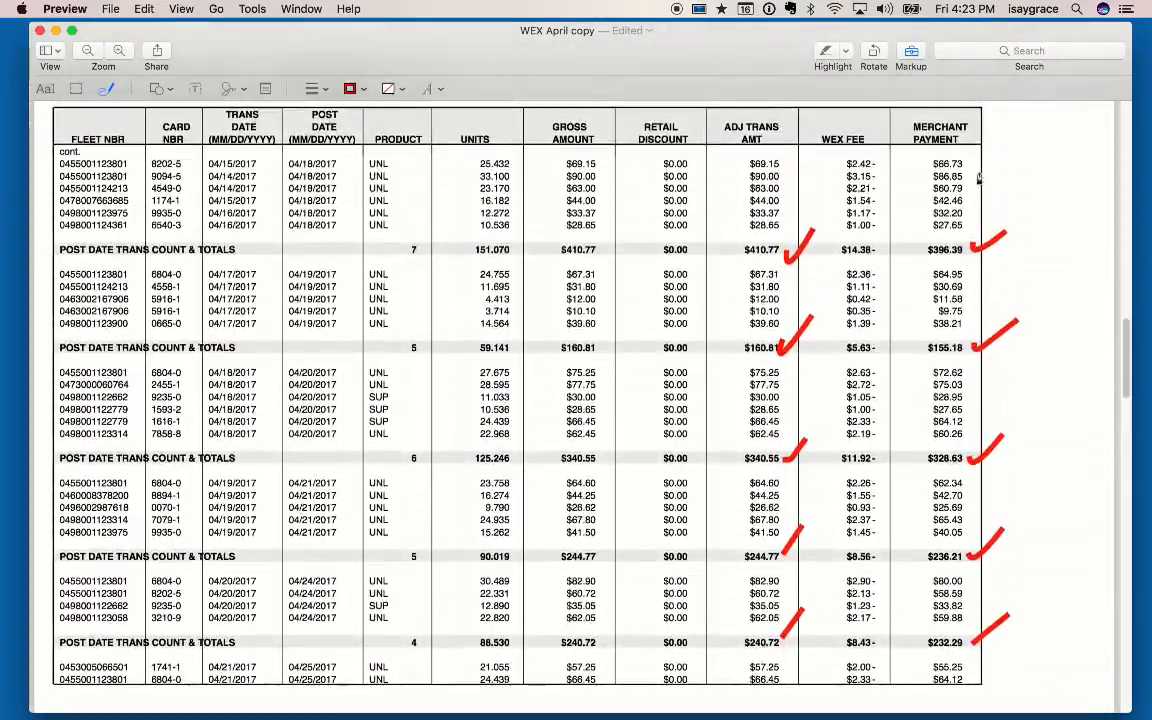
pyautogui.scroll(15, 1005, 384)
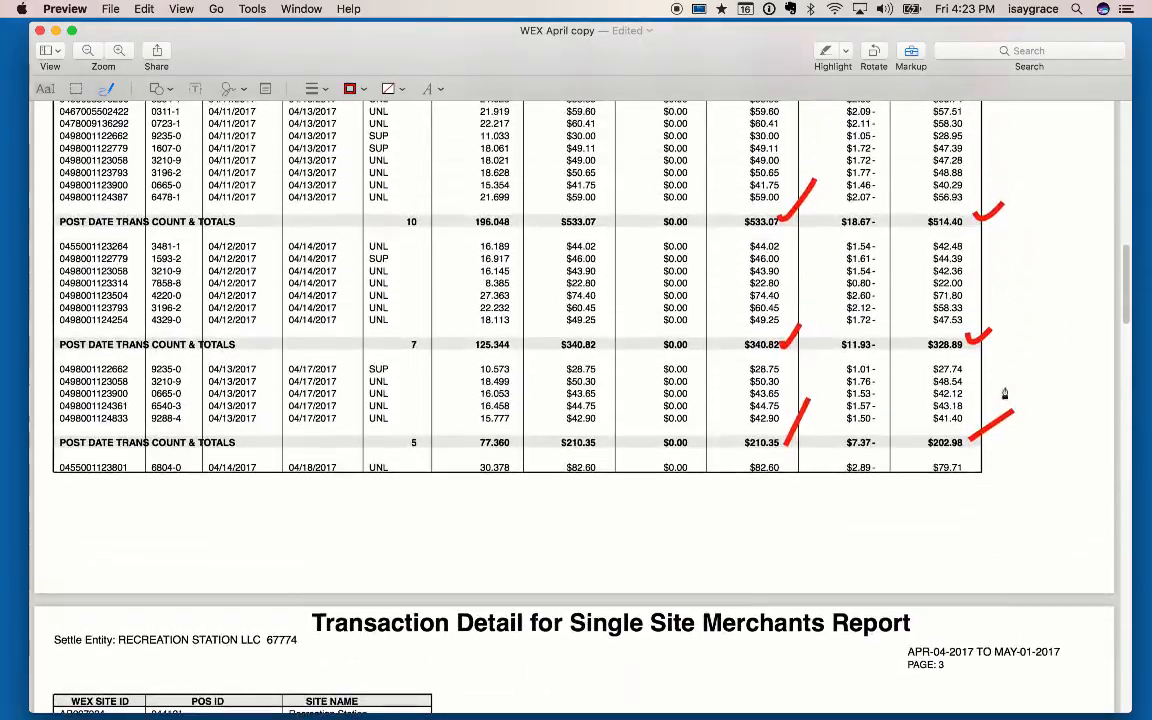
pyautogui.scroll(5, 995, 358)
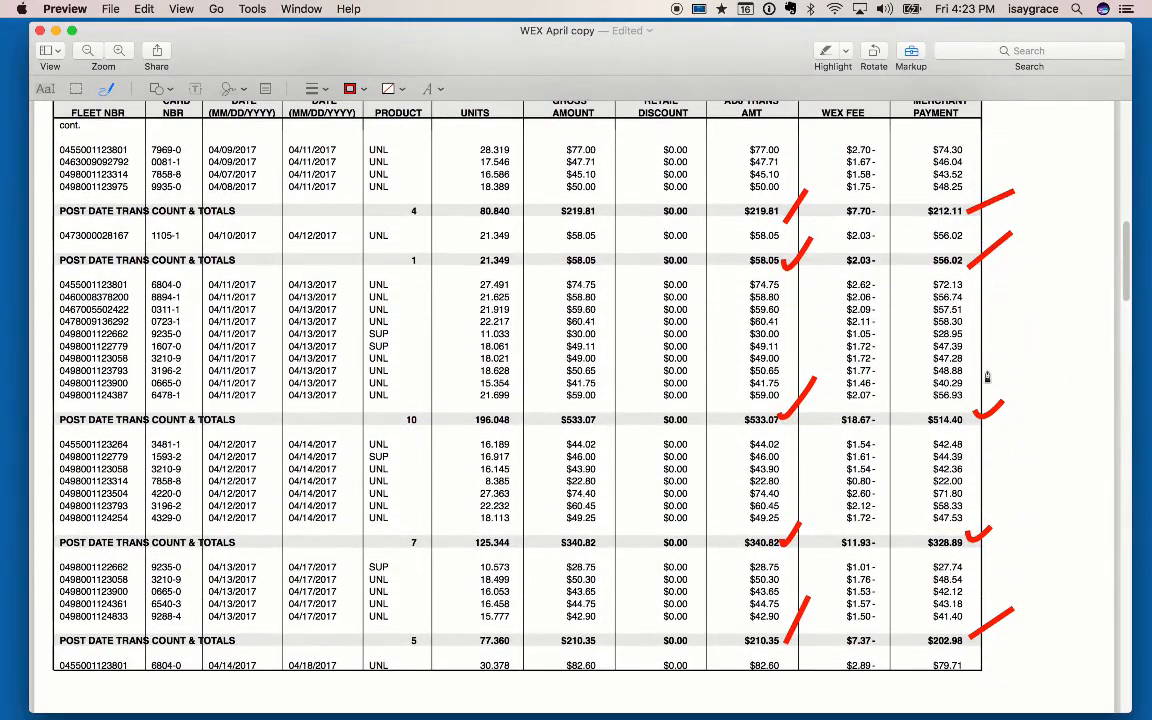
pyautogui.scroll(15, 1003, 285)
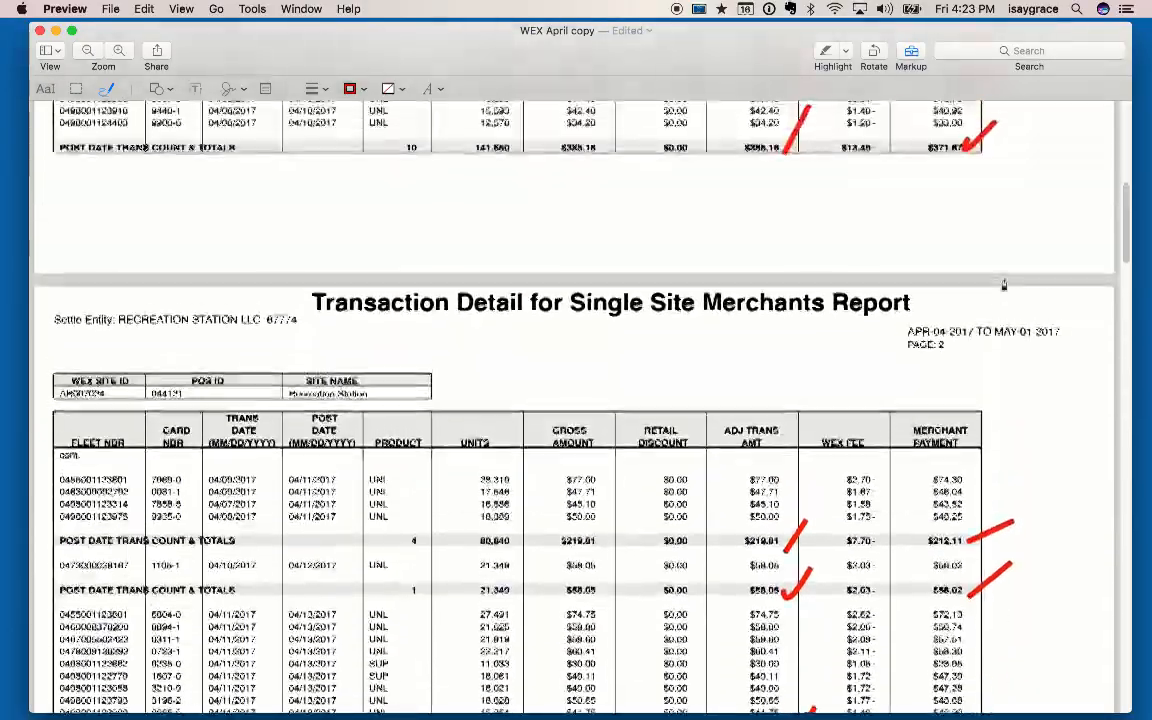
pyautogui.scroll(10, 1003, 290)
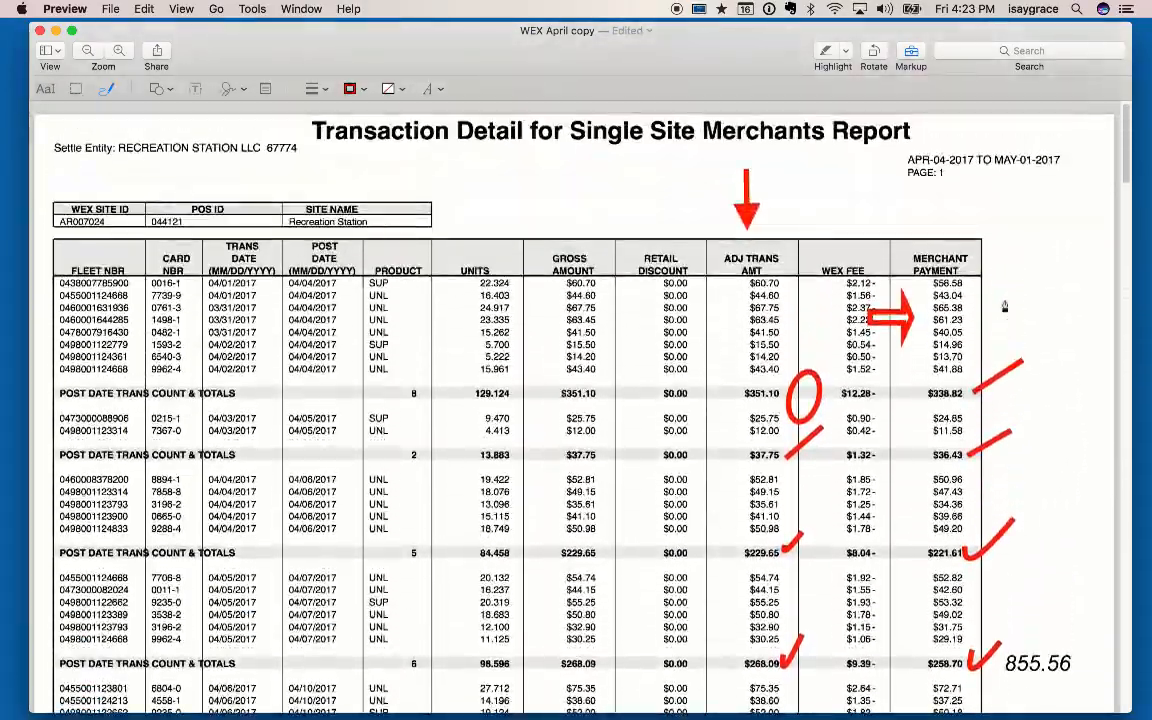
pyautogui.scroll(-5, 1004, 306)
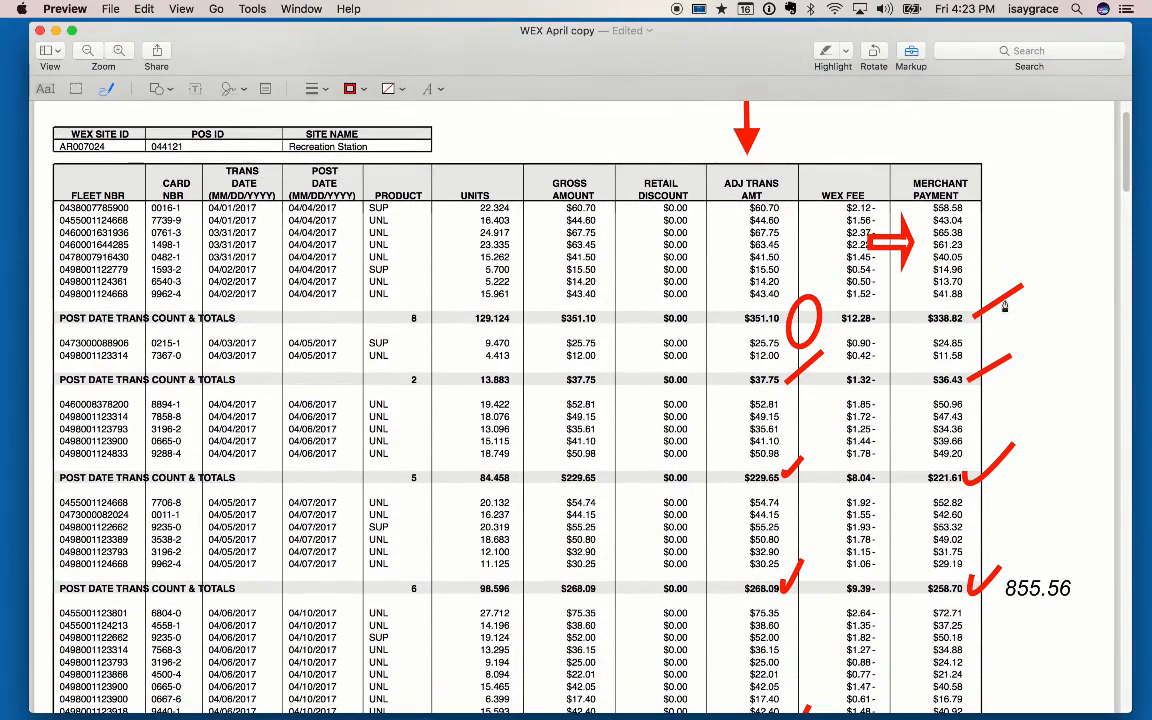
# Open the 05/01/2017 Wex monthly fee journal entry 516 from the reconciliation and delete it
pyautogui.press('super+Tab')
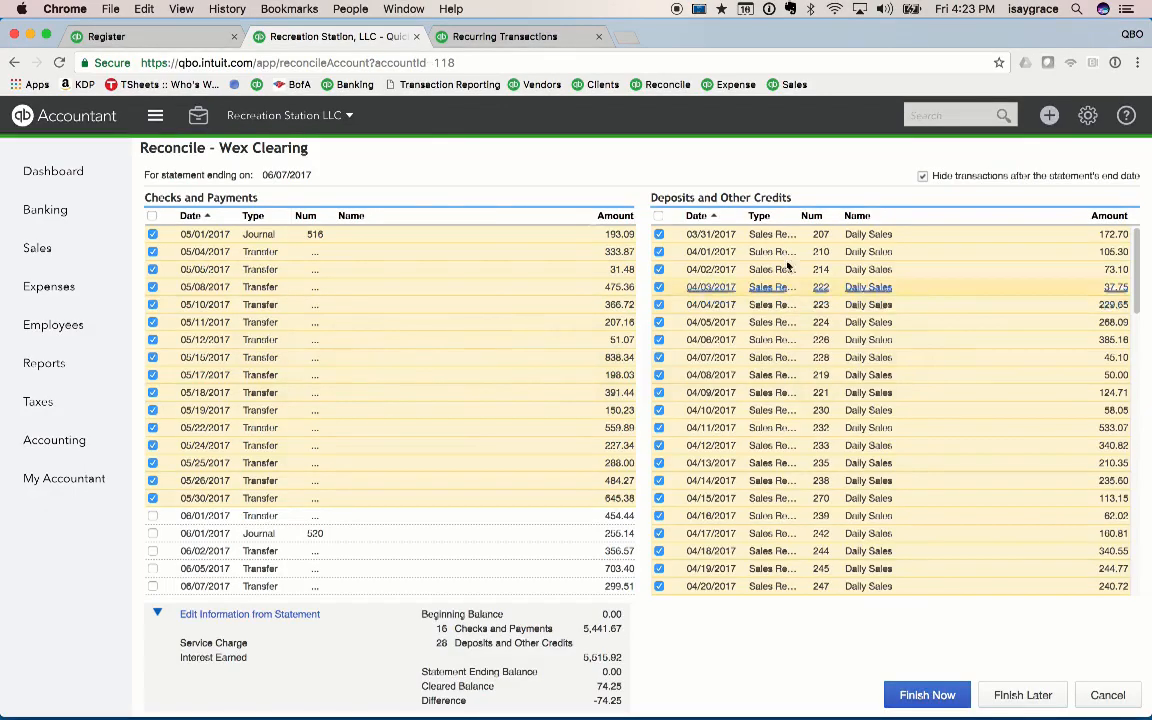
pyautogui.click(265, 237)
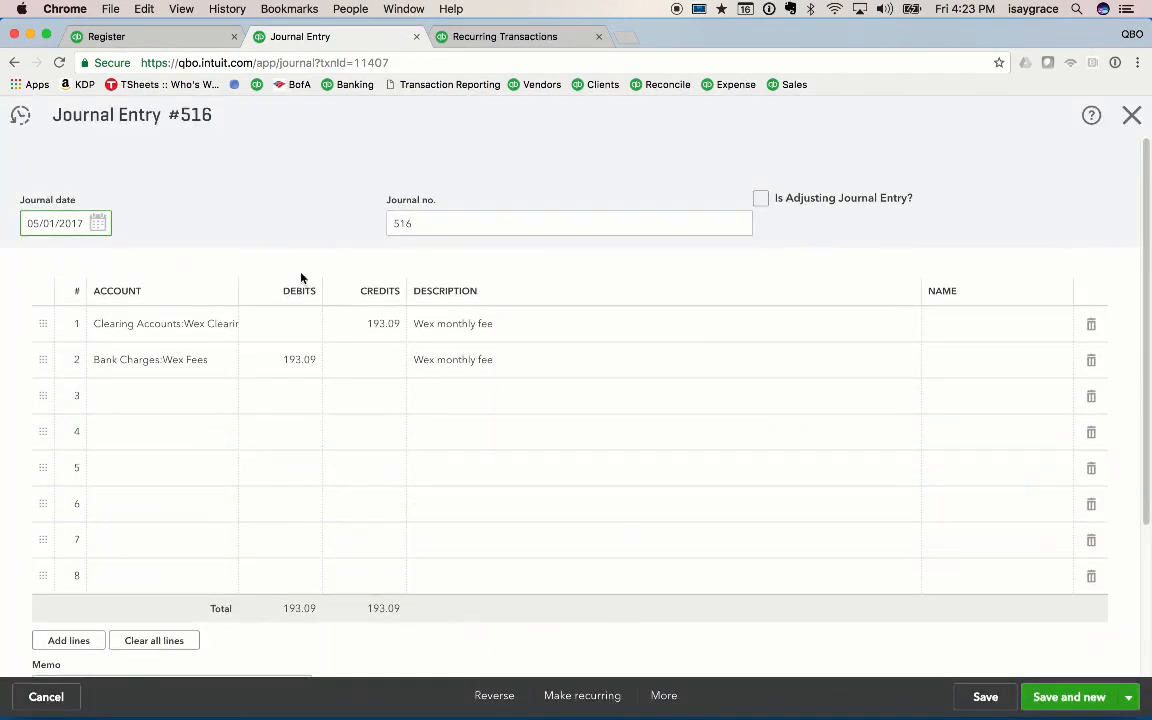
pyautogui.click(664, 695)
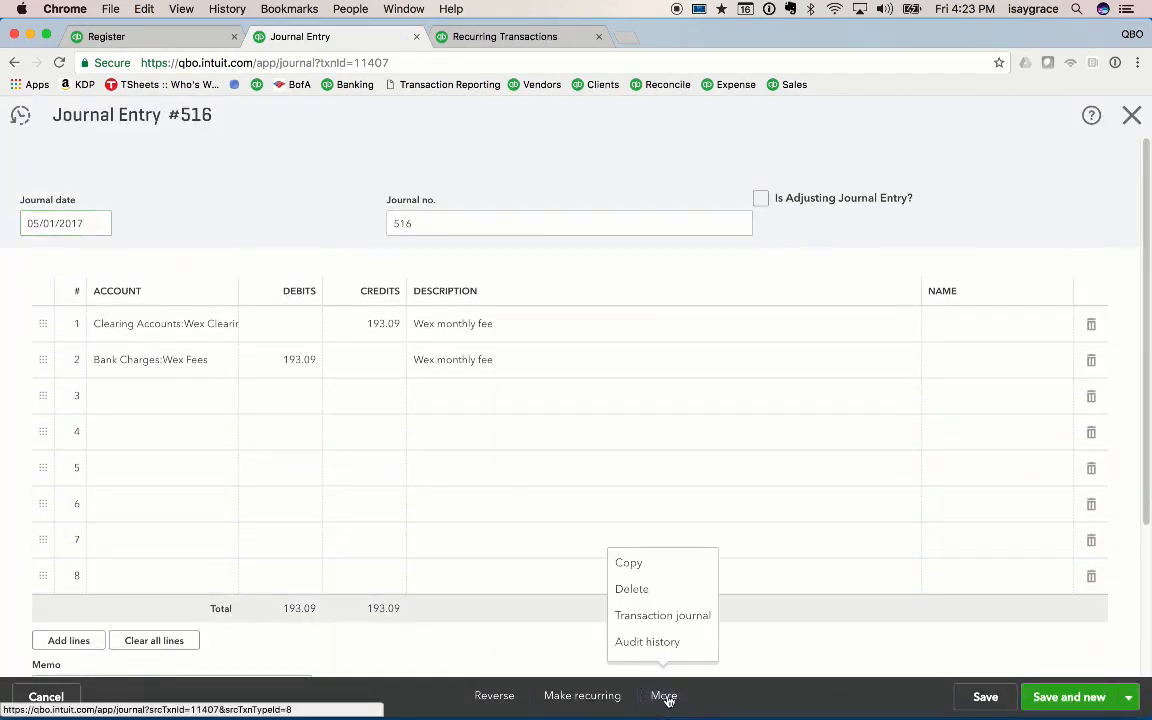
pyautogui.click(656, 599)
pyautogui.click(665, 448)
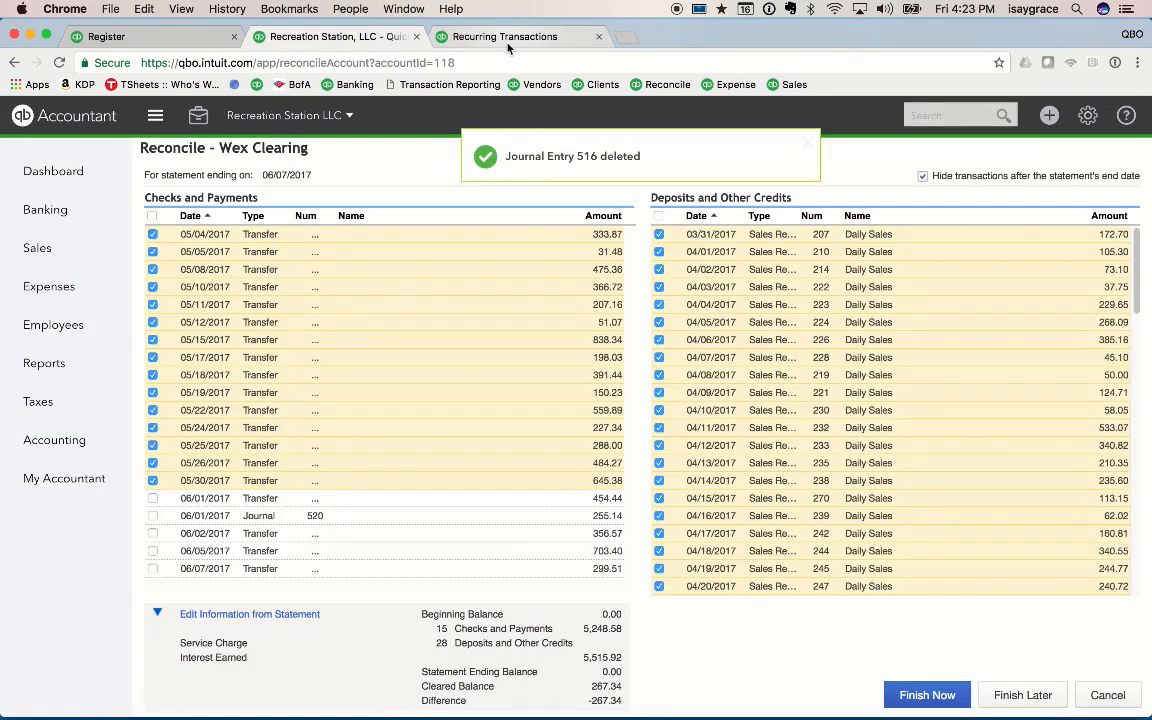
# Start a journal entry from the Wex Monthly Fees recurring template and set its journal date to 05/01/2017
pyautogui.click(508, 37)
pyautogui.click(509, 188)
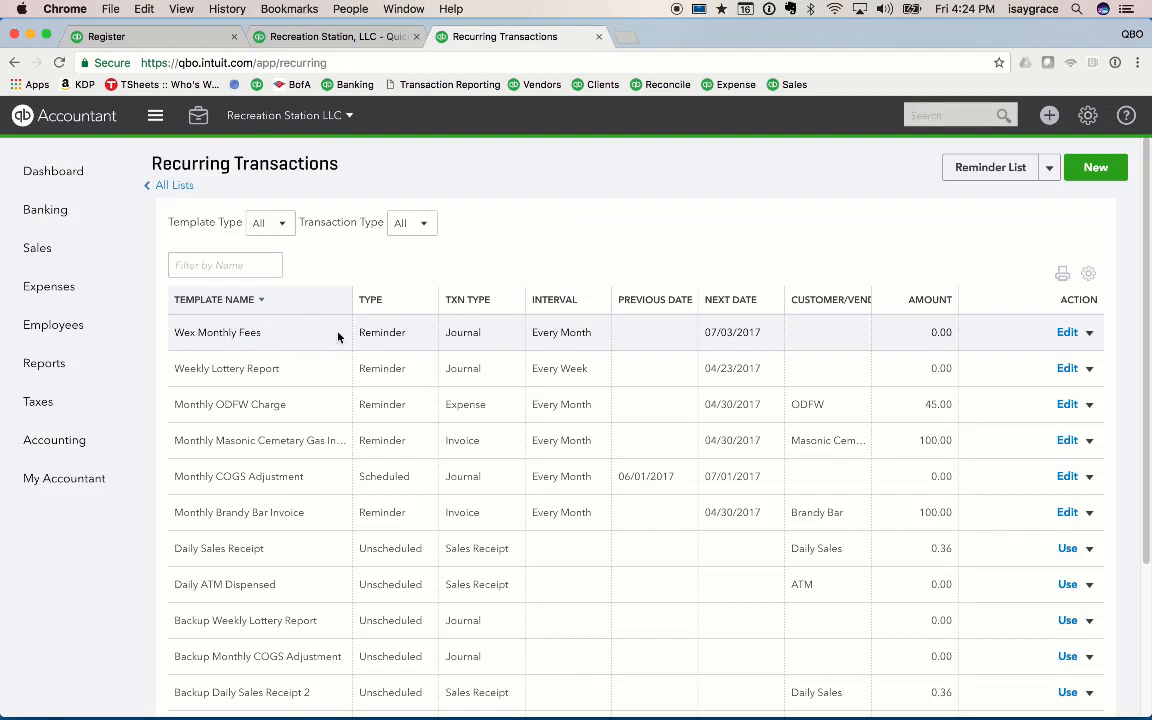
pyautogui.click(1089, 333)
pyautogui.click(1021, 361)
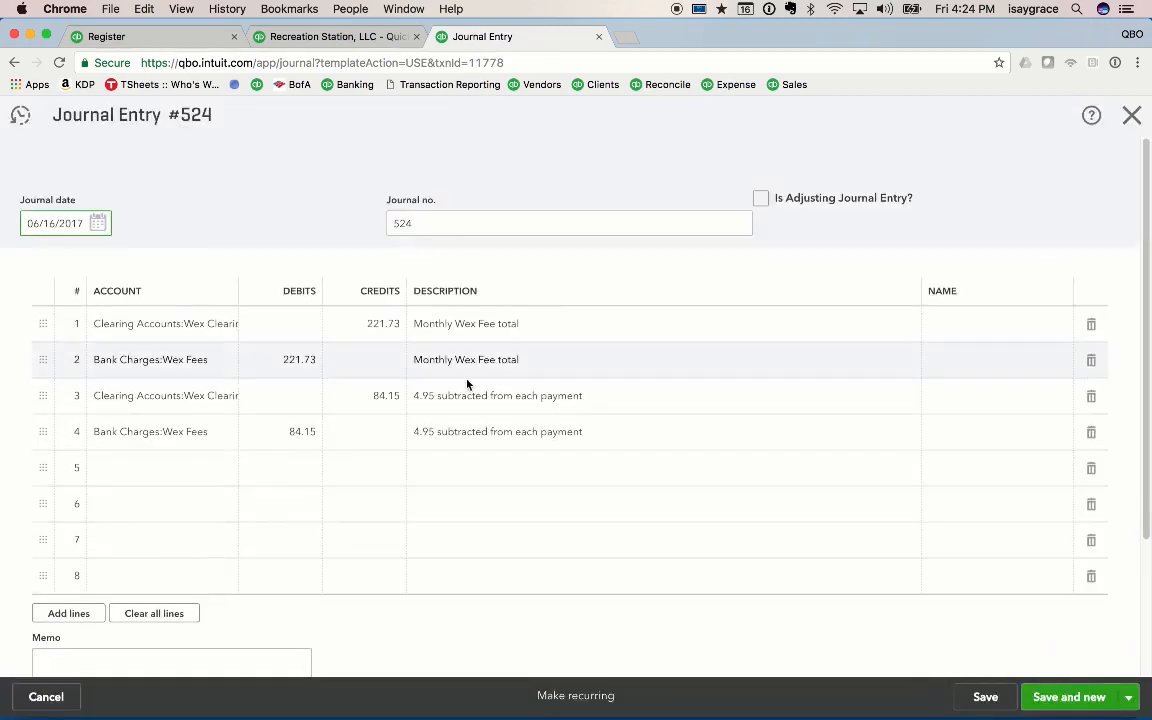
pyautogui.moveTo(82, 223); pyautogui.dragTo(9, 224)
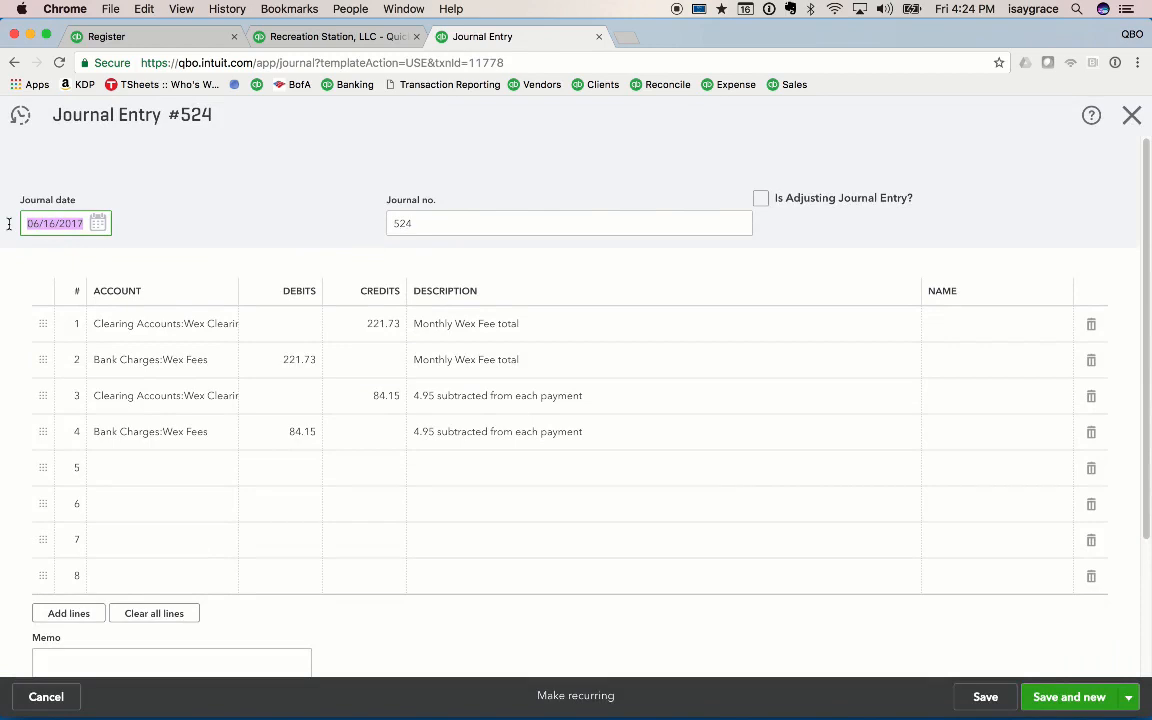
pyautogui.write('5/1')
pyautogui.press('Tab')
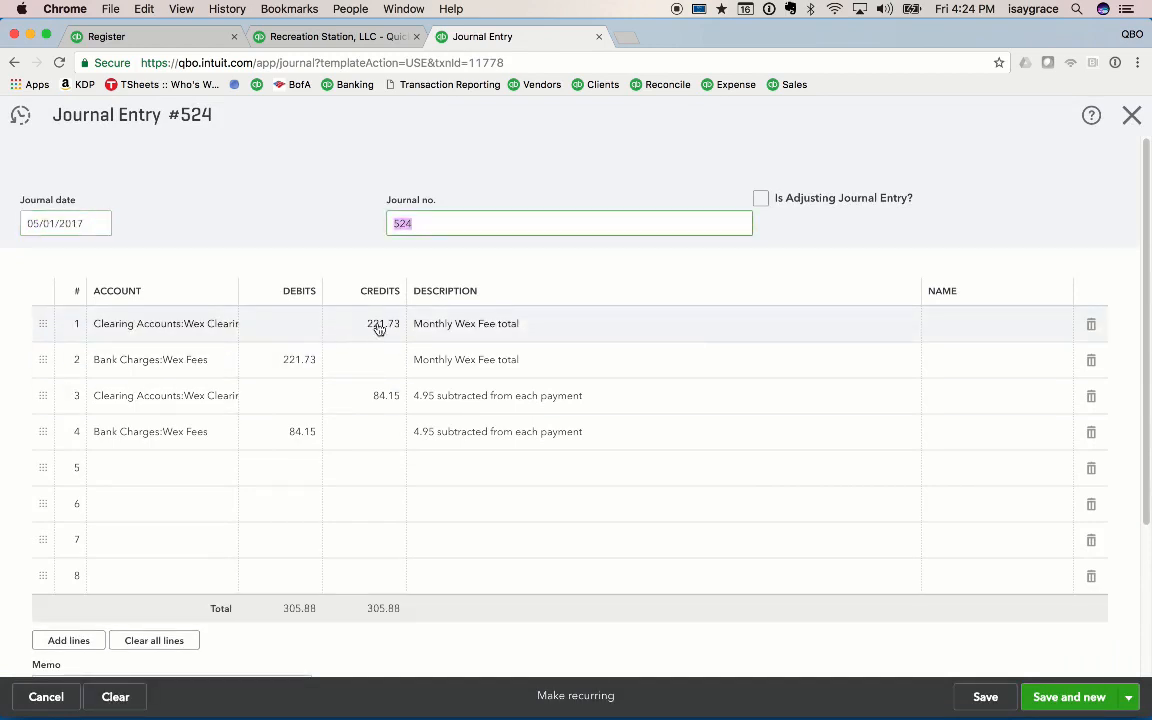
# Look up the monthly fee total in the WEX report and set the Monthly Wex Fee credit and debit lines to 193.09
pyautogui.click(379, 326)
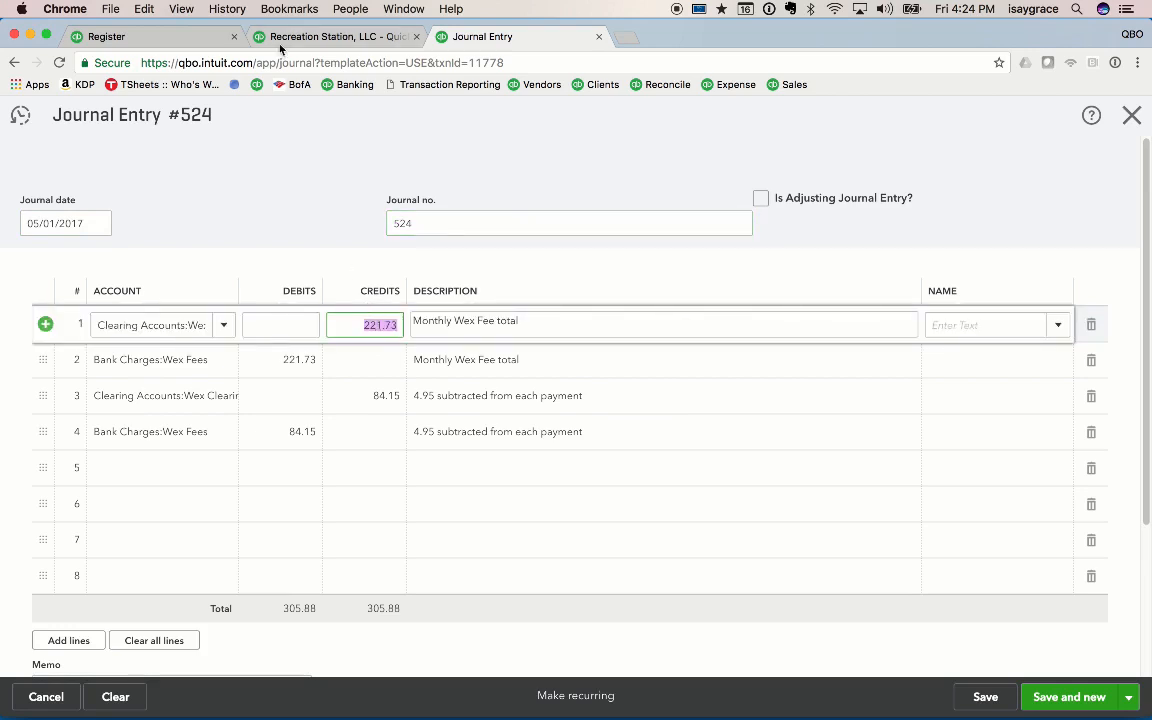
pyautogui.press('super+Tab')
pyautogui.scroll(-10, 638, 655)
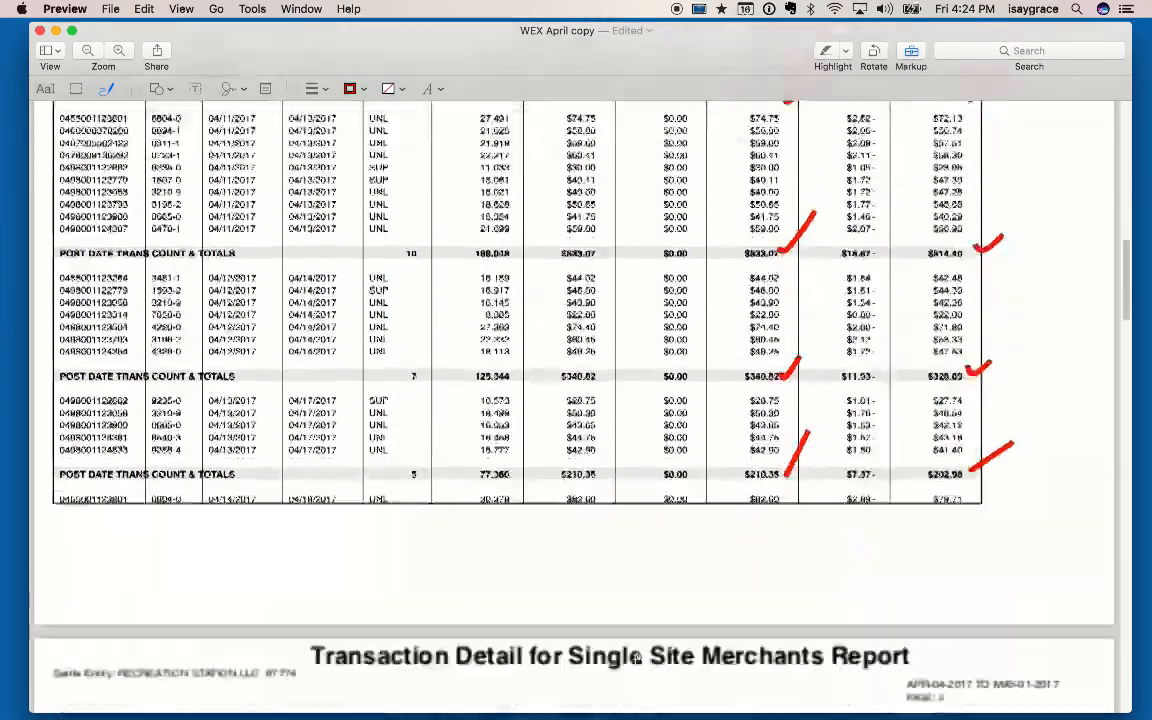
pyautogui.scroll(-15, 638, 658)
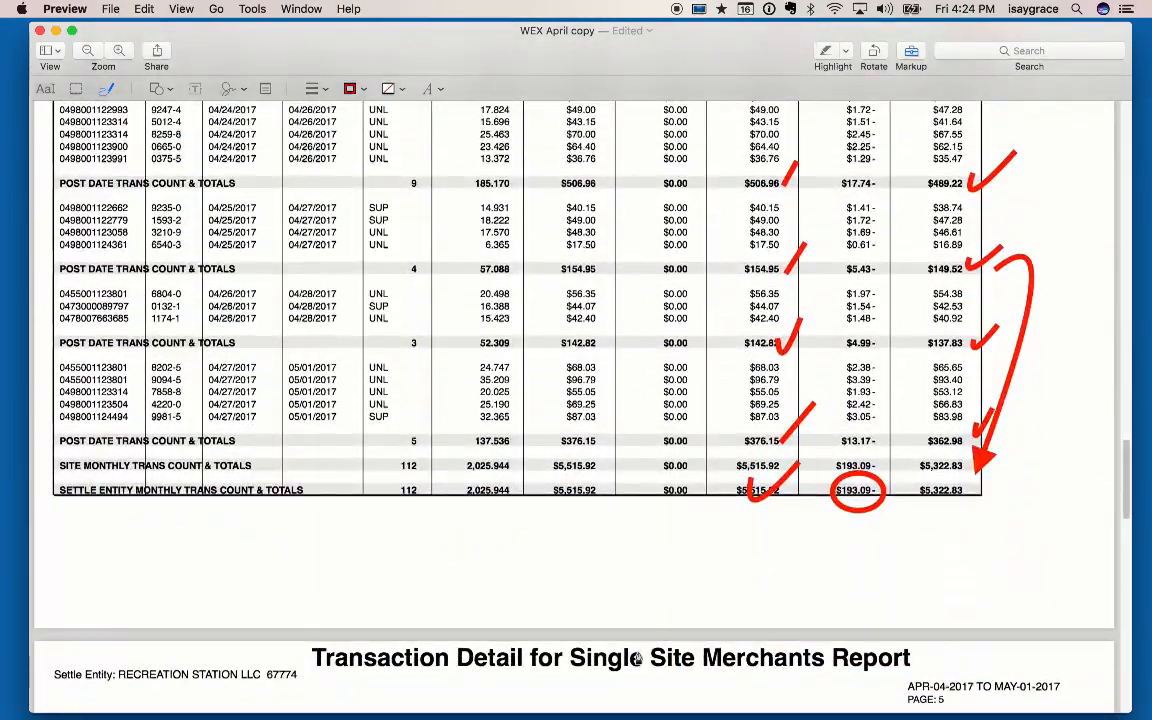
pyautogui.press('super+Tab')
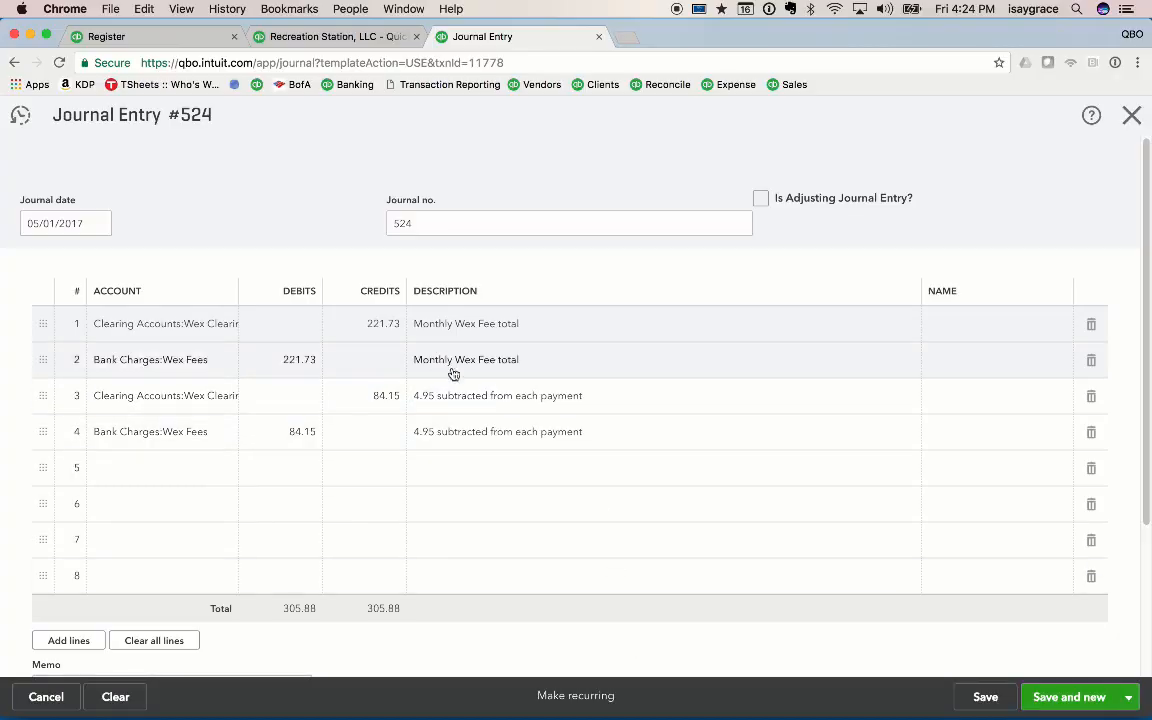
pyautogui.click(366, 323)
pyautogui.write('193')
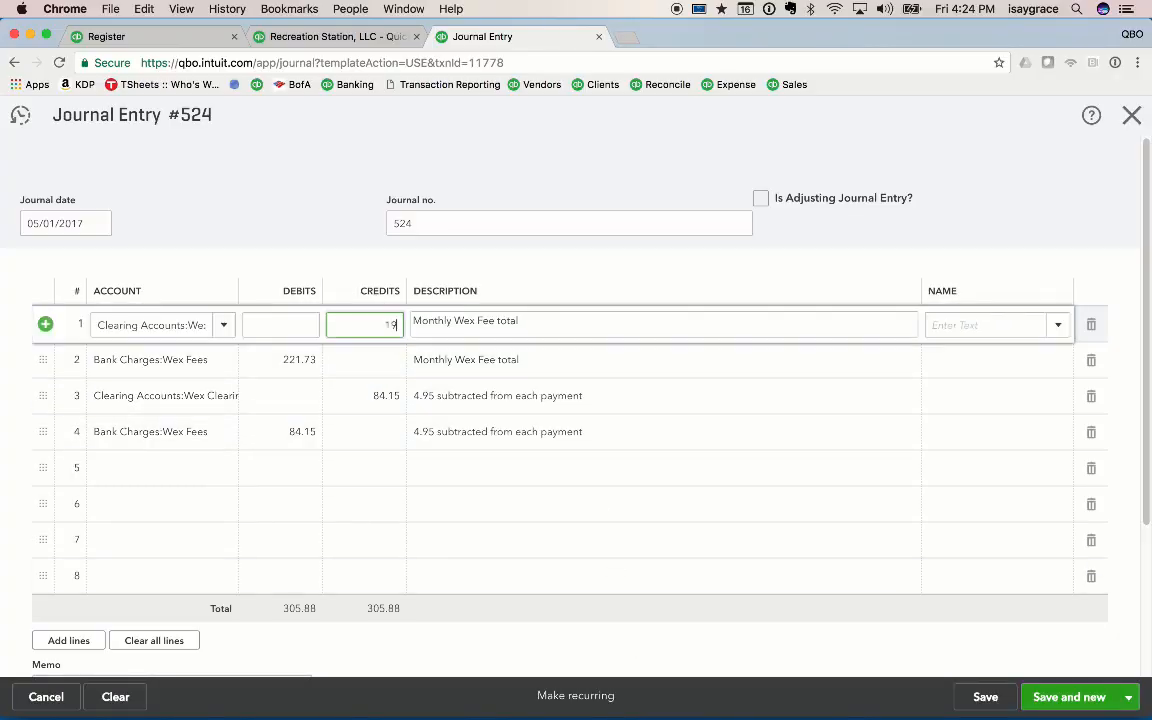
pyautogui.write('.09')
pyautogui.click(293, 360)
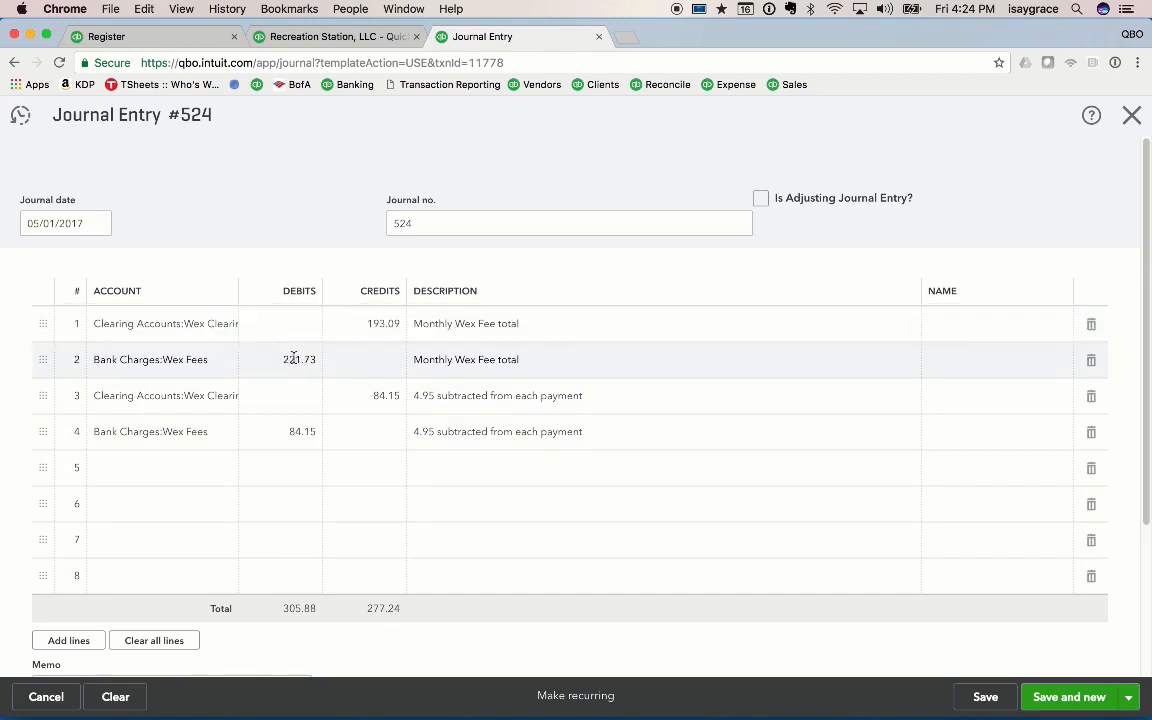
pyautogui.write('193.09')
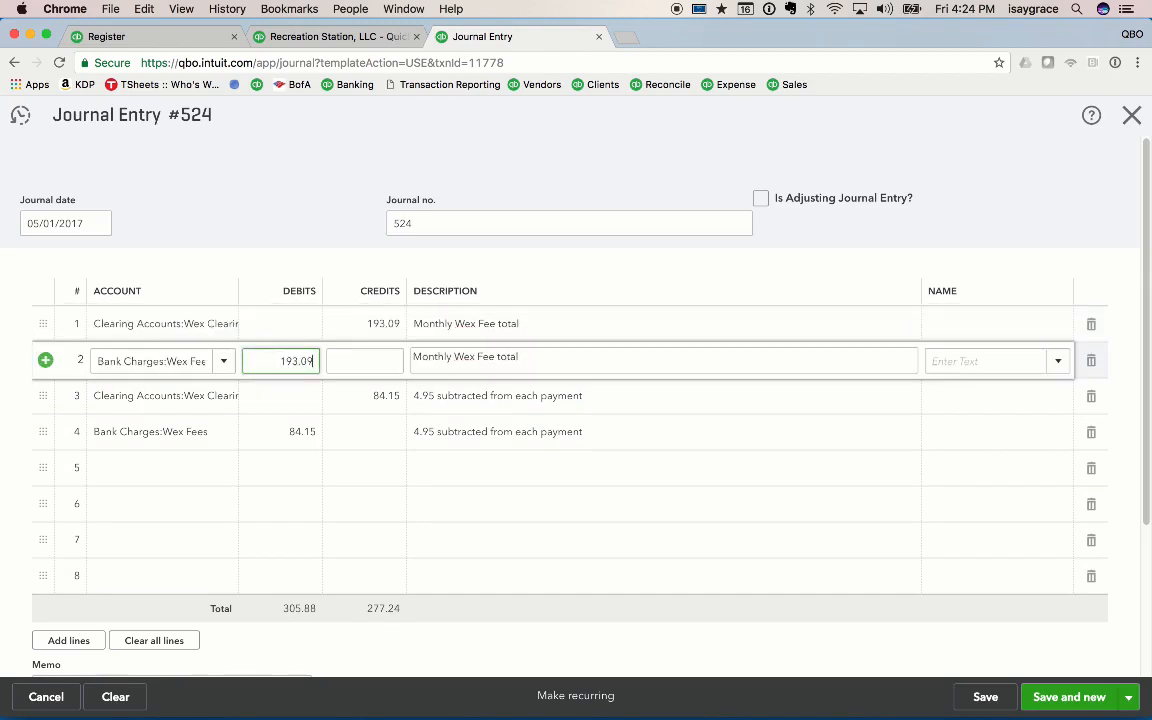
pyautogui.press('Tab')
# Check the Wex Clearing reconciliation for the number of cleared payments that carry the 4.95 charge
pyautogui.press('super+Tab')
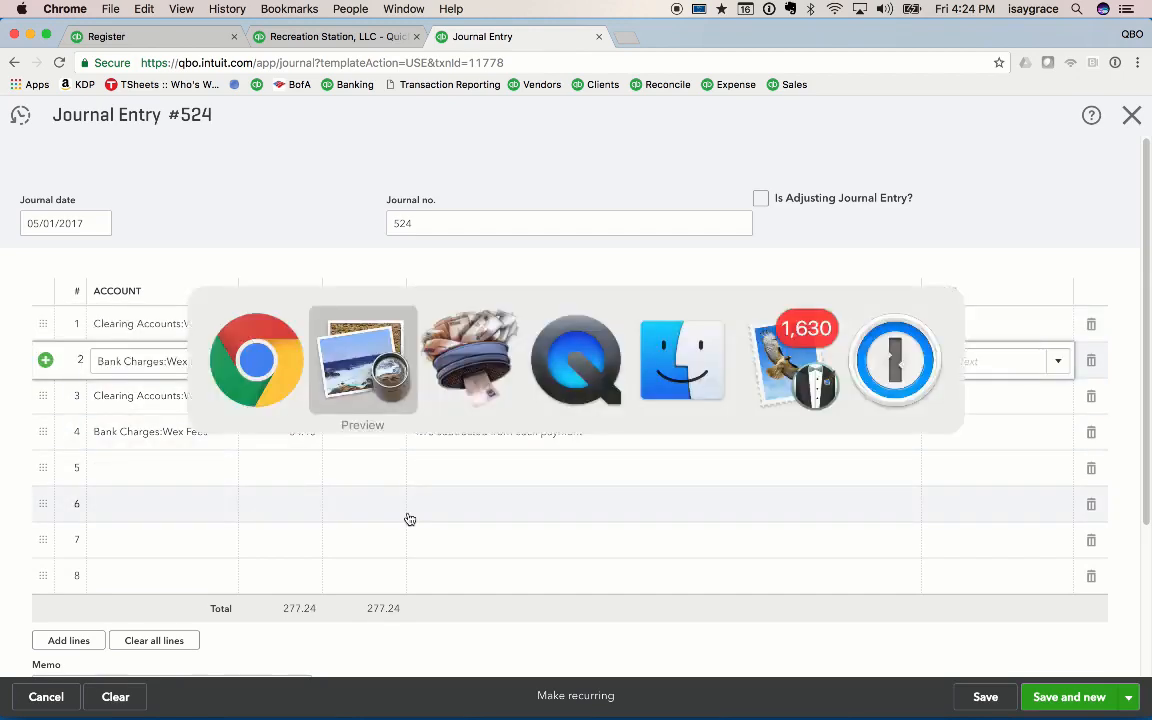
pyautogui.press('super+Tab')
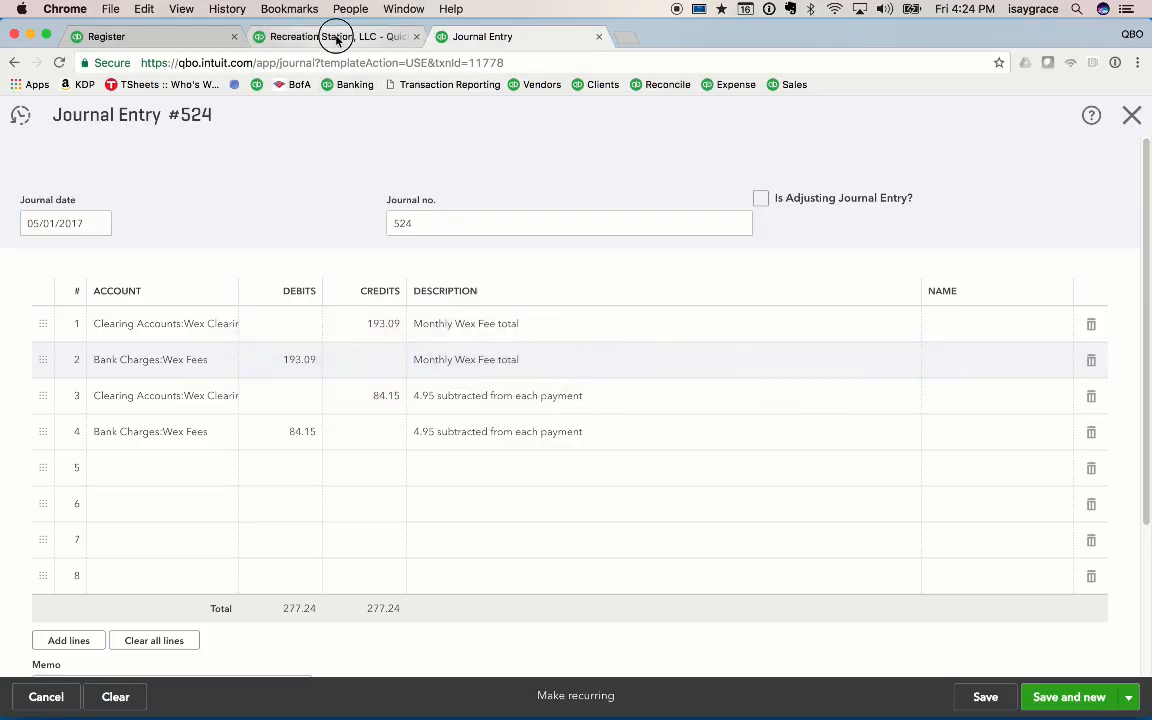
pyautogui.click(336, 36)
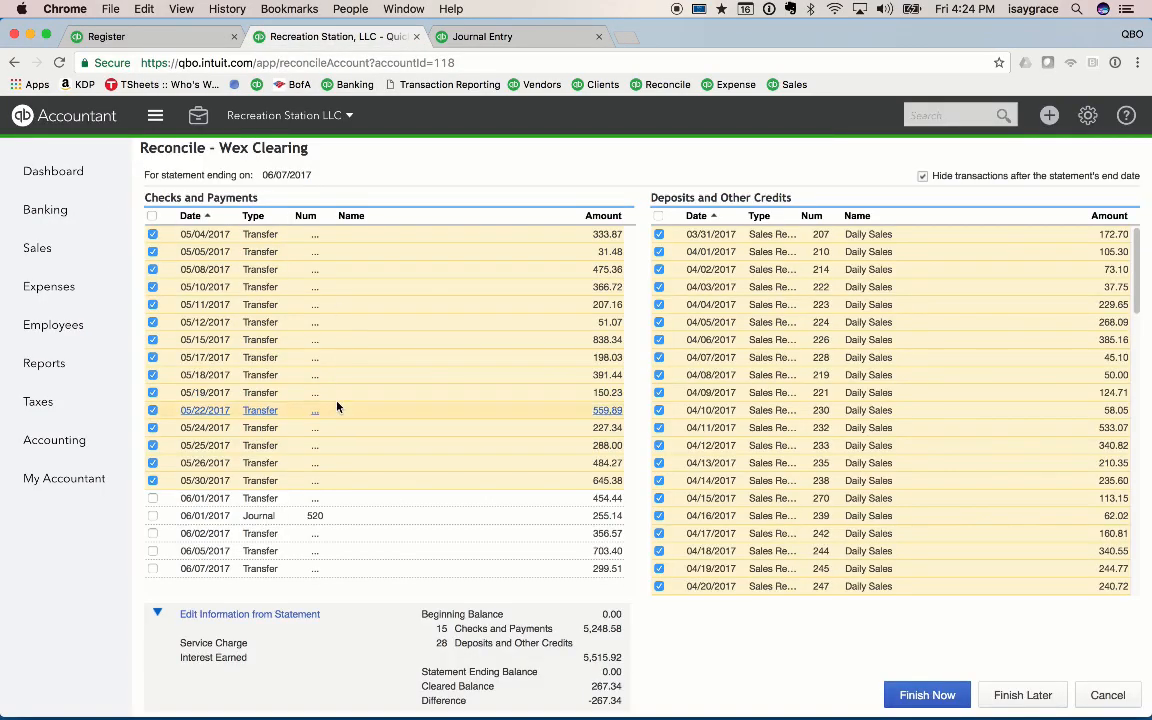
pyautogui.scroll(1, 338, 407)
pyautogui.scroll(-1, 338, 407)
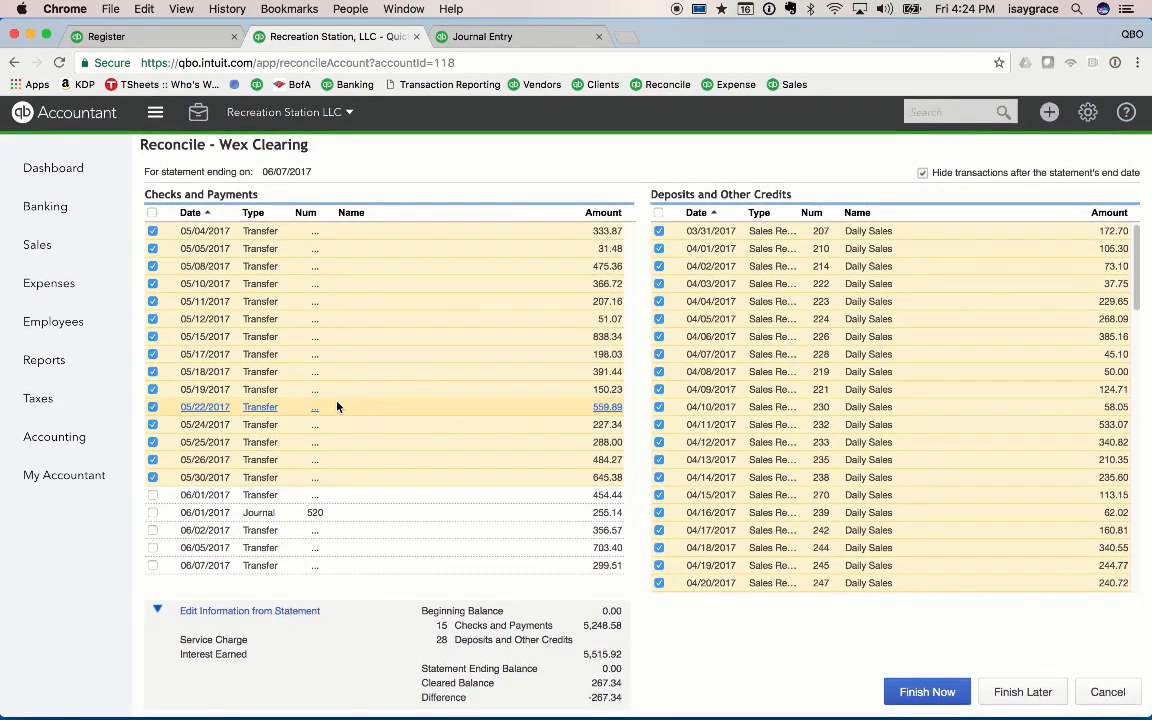
pyautogui.scroll(1, 338, 407)
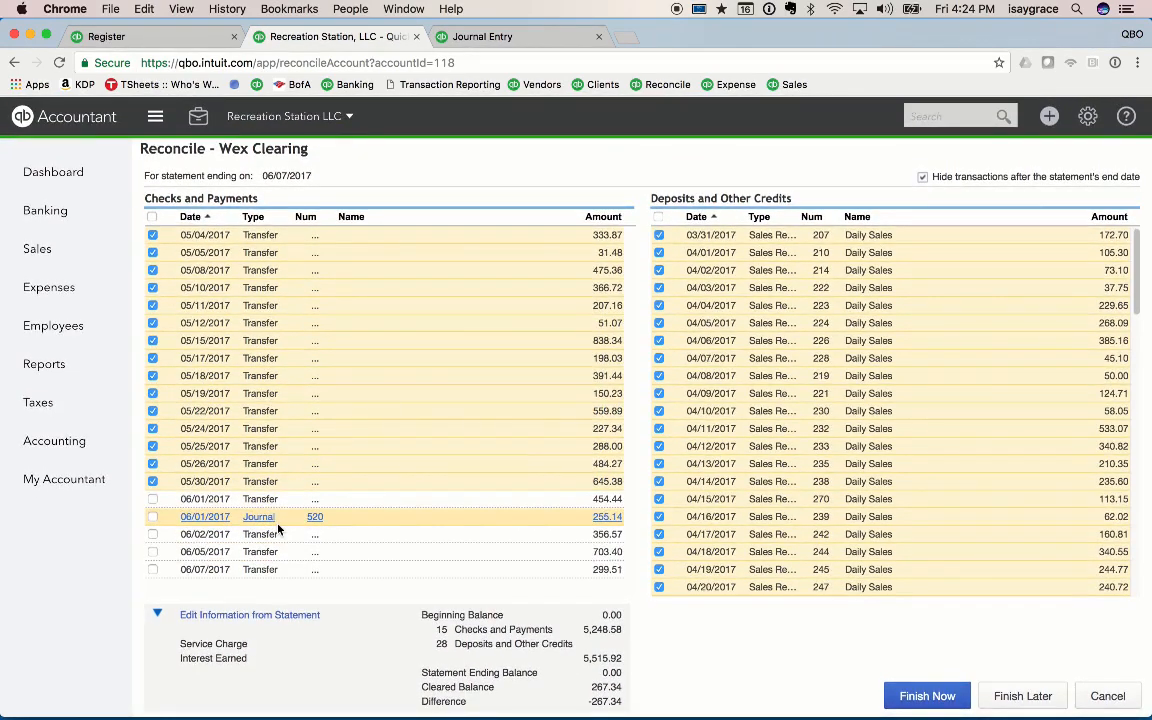
pyautogui.scroll(-1, 280, 530)
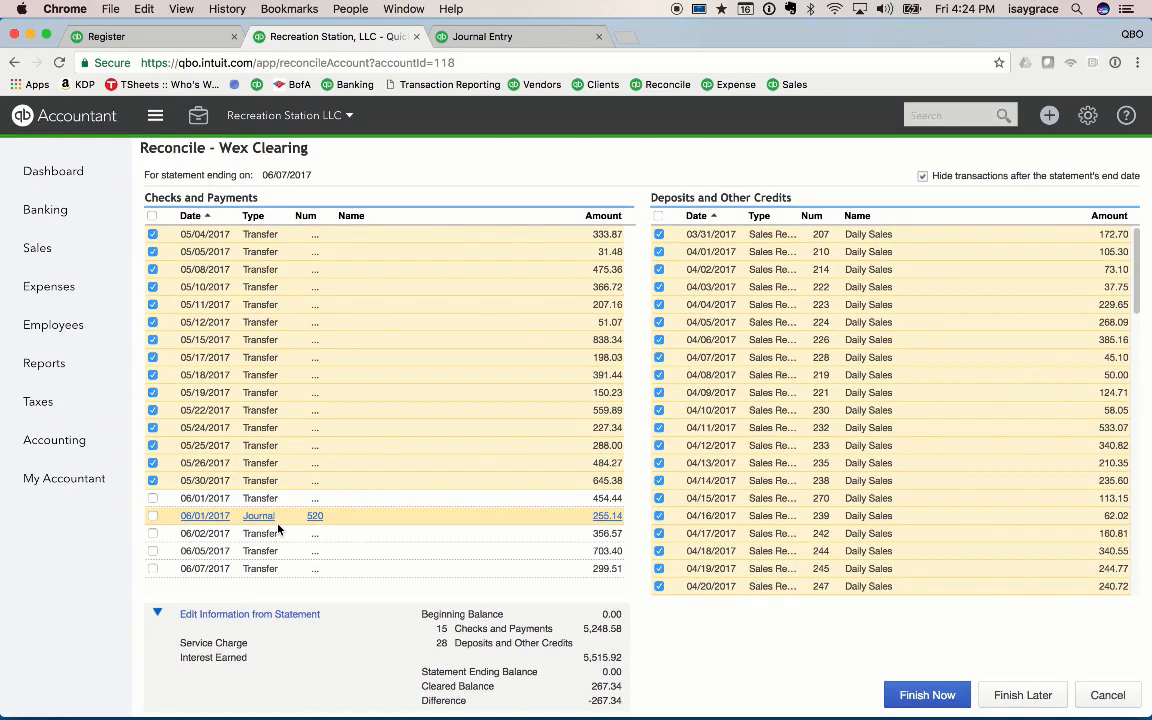
# Set the credit and debit lines for the 4.95 subtracted from each payment to 74.25, and save and close the journal entry
pyautogui.click(487, 40)
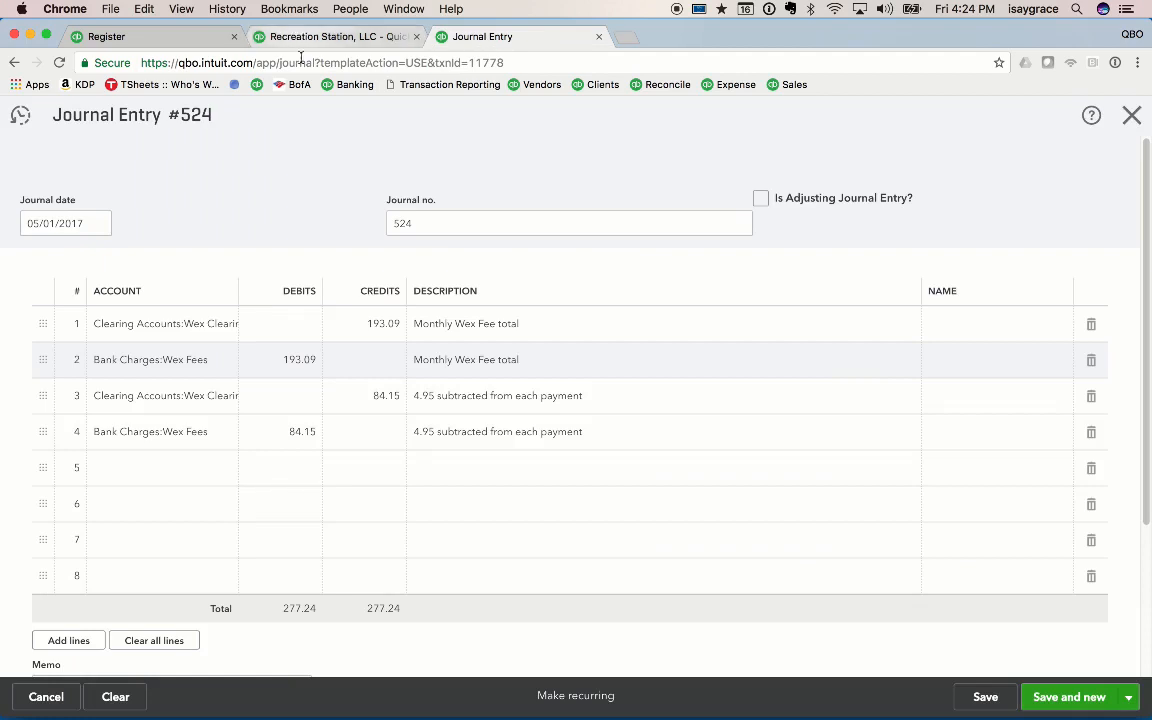
pyautogui.click(376, 396)
pyautogui.write('7')
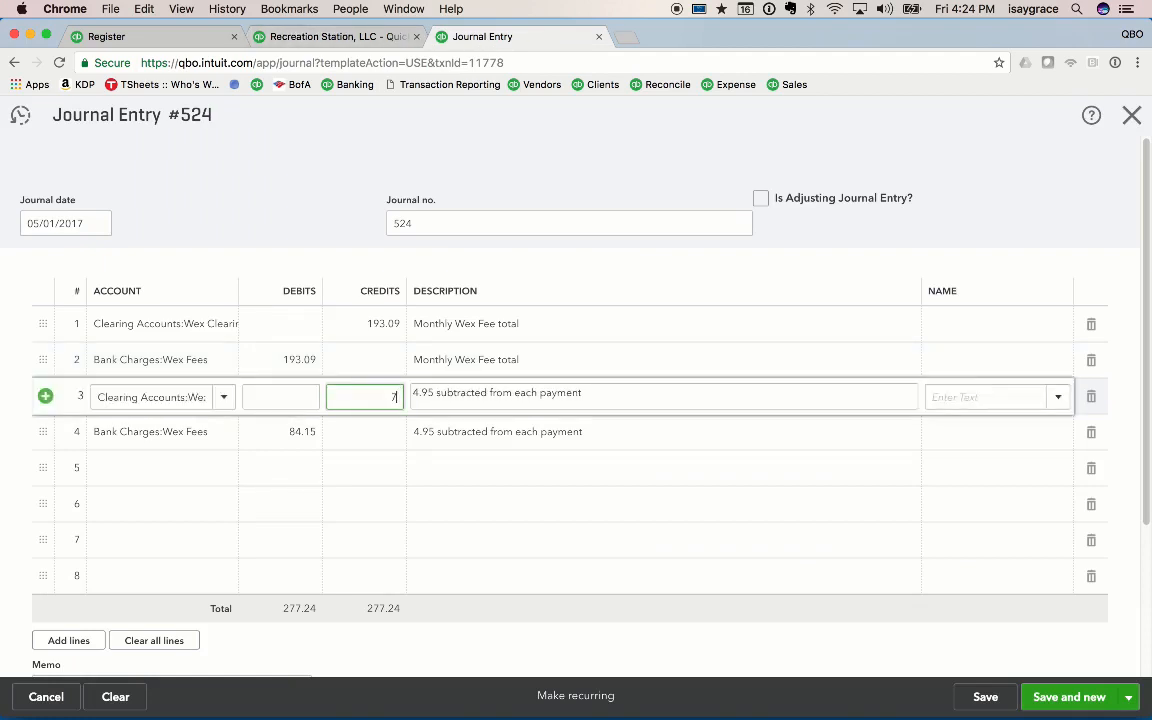
pyautogui.write('4.25')
pyautogui.click(304, 433)
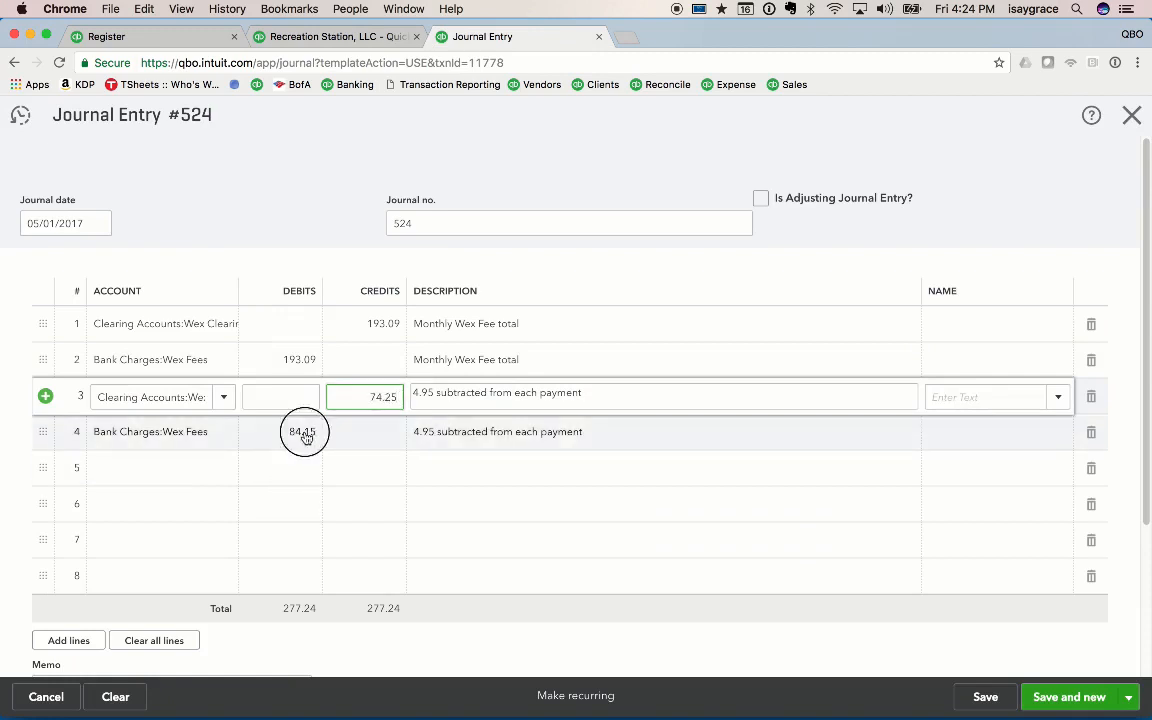
pyautogui.write('74.25')
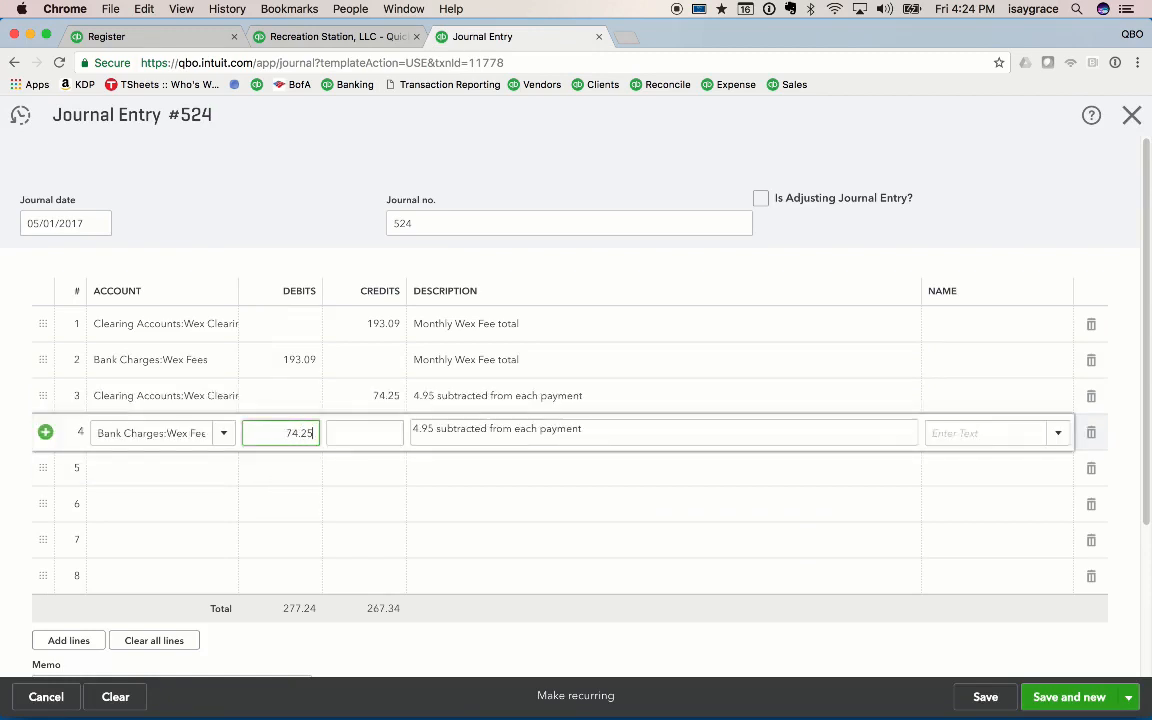
pyautogui.press('Tab')
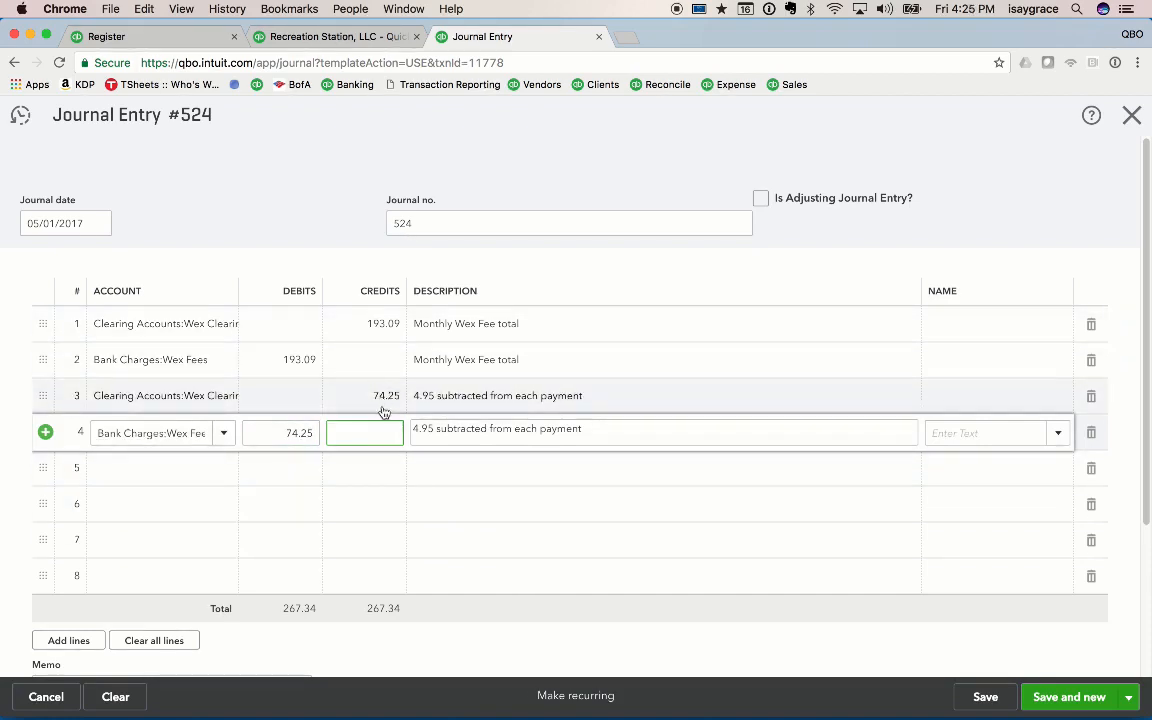
pyautogui.click(1130, 697)
pyautogui.click(1043, 669)
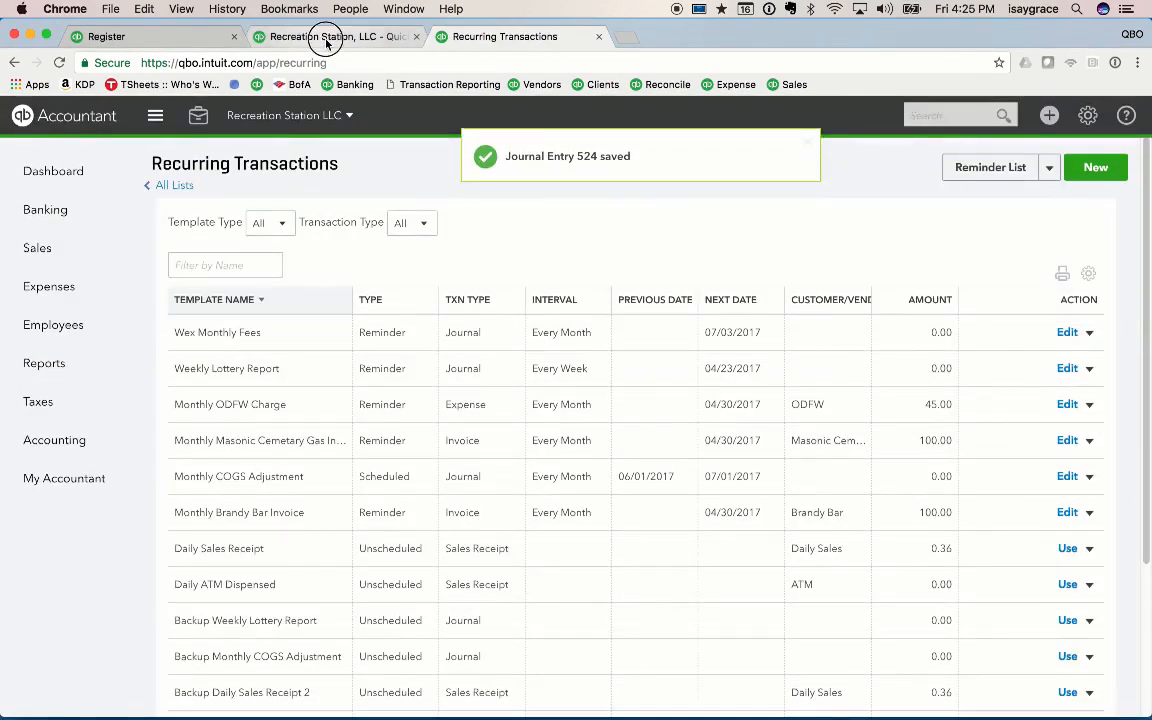
# Reload the Wex Clearing reconciliation and mark both 05/01/2017 journal 524 lines, 74.25 and 193.09, as cleared
pyautogui.click(332, 36)
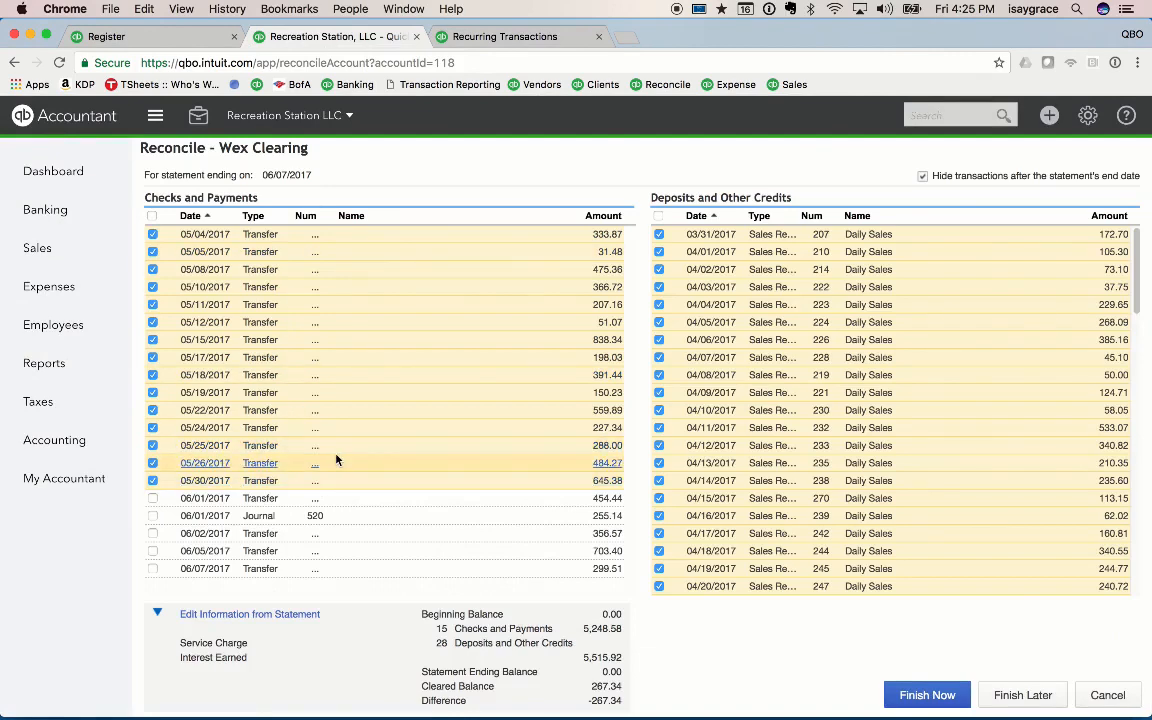
pyautogui.press('super+r')
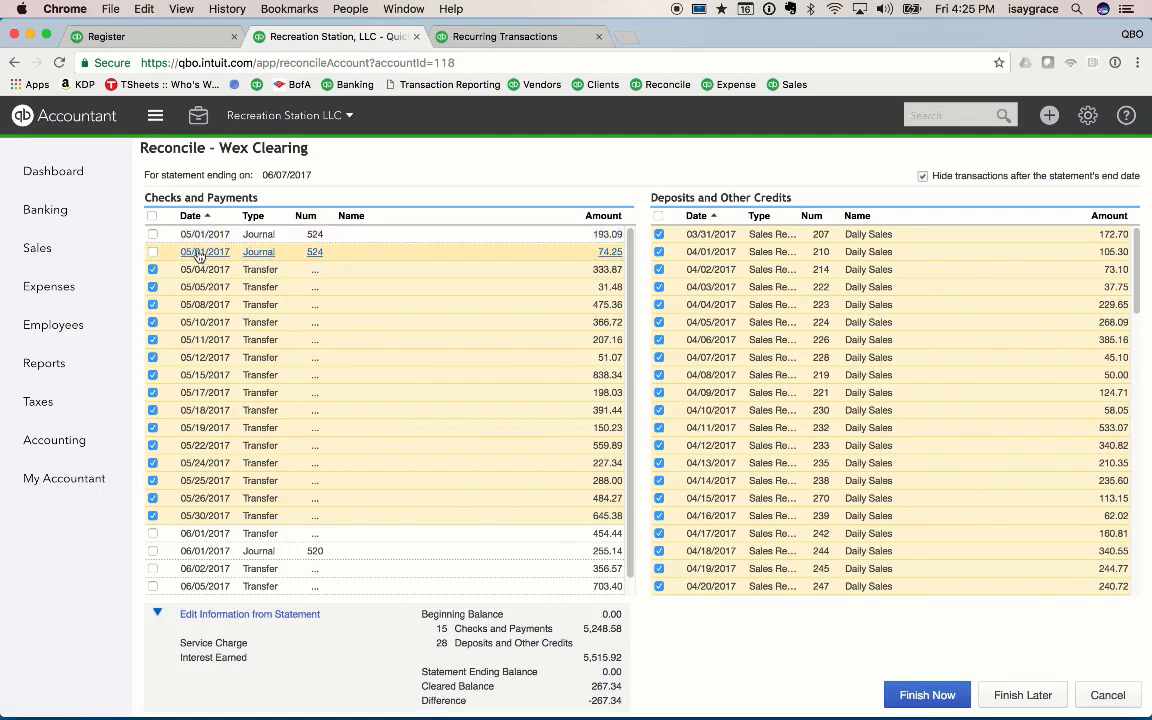
pyautogui.click(154, 253)
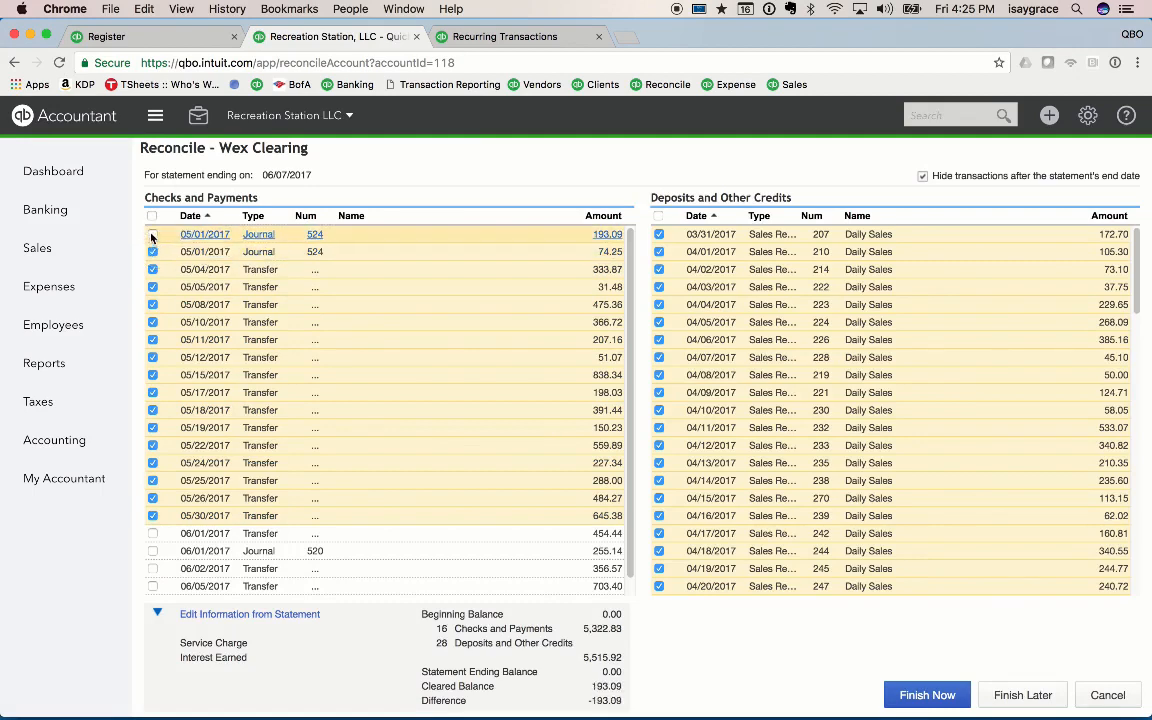
pyautogui.click(152, 236)
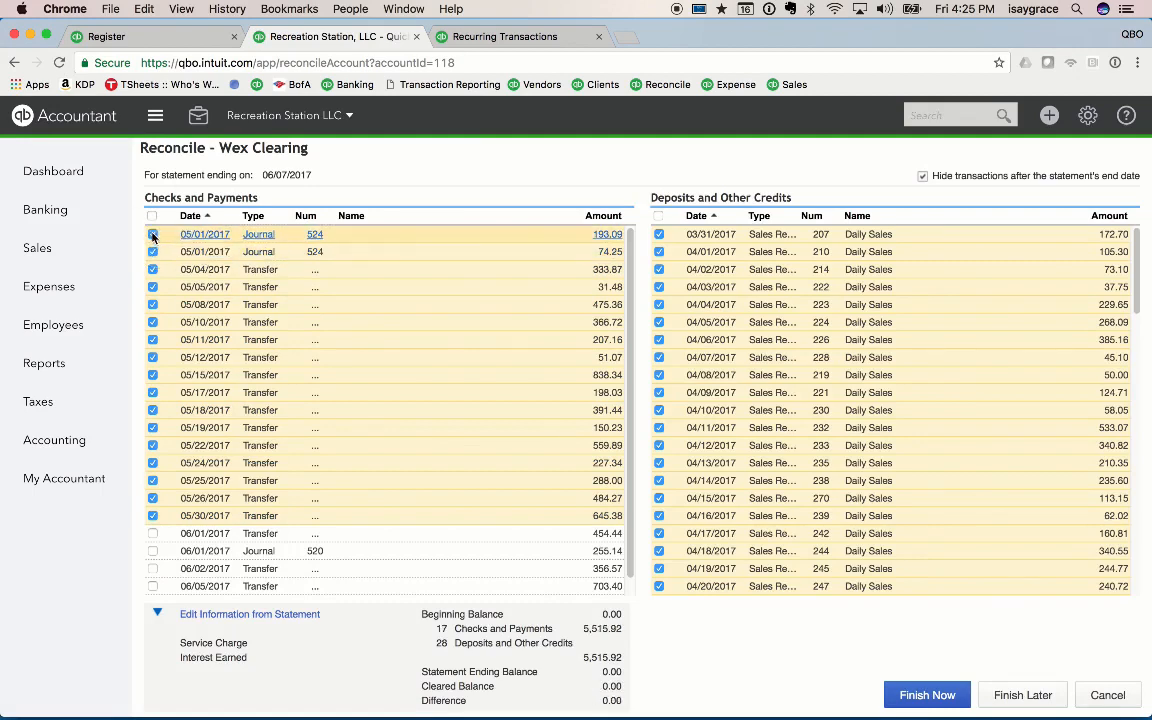